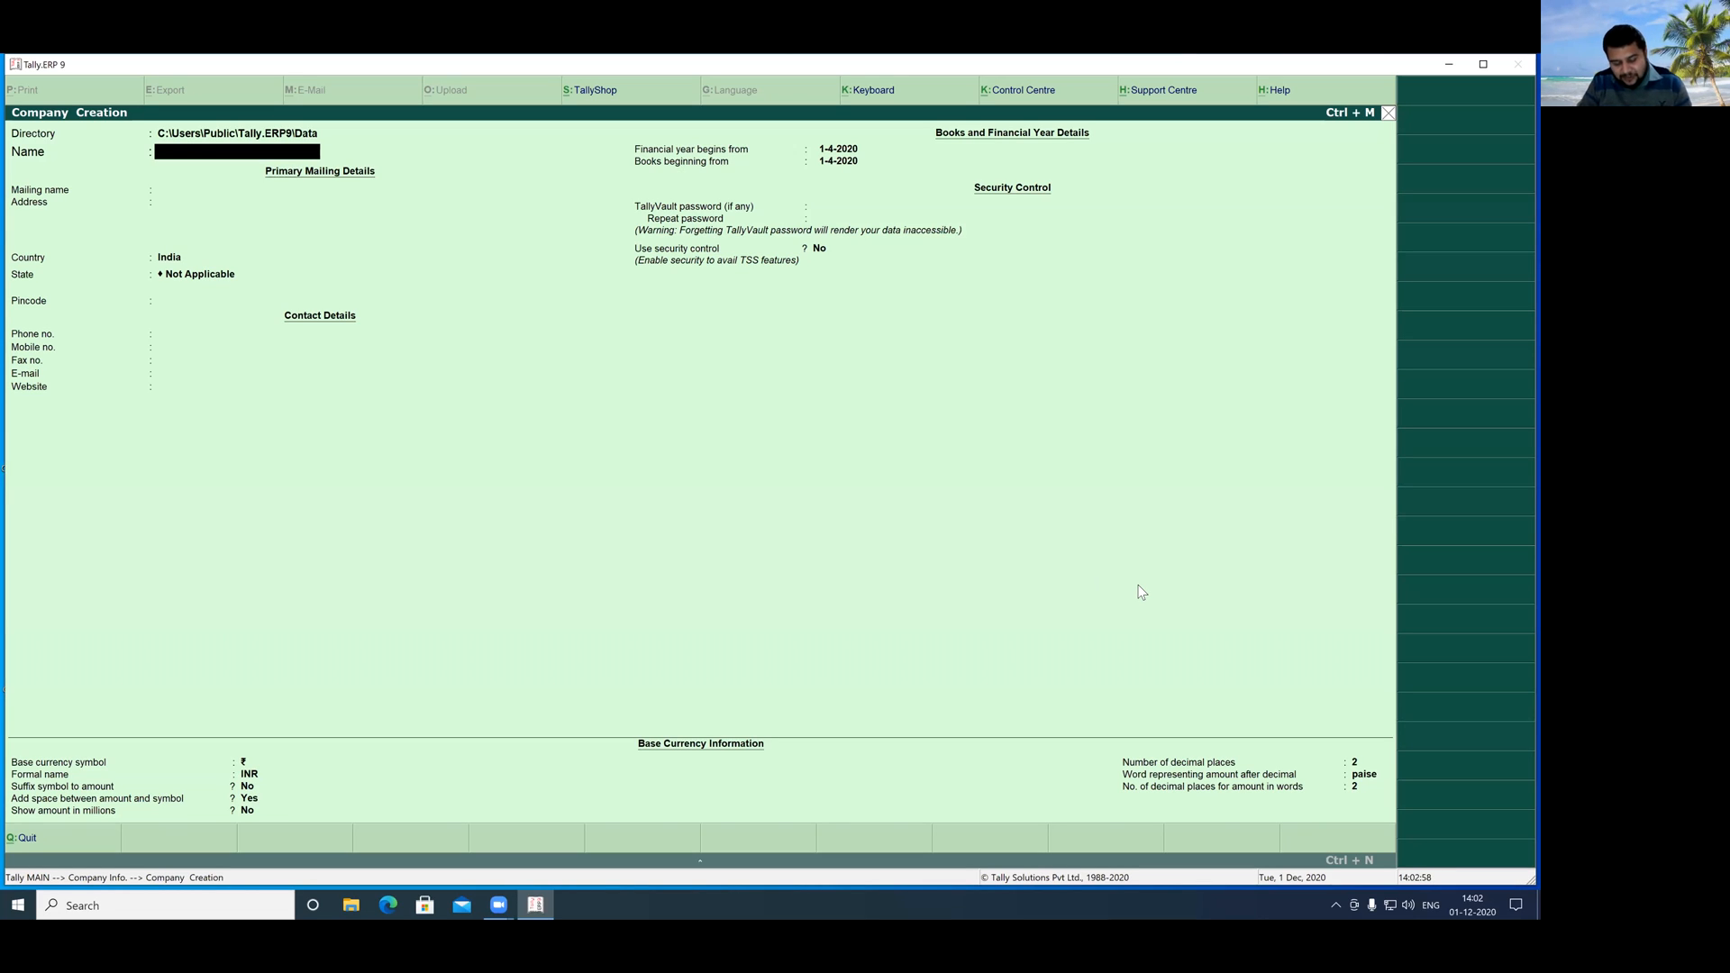
# - Name the new company Services and set its state to Delhi, keeping India as the country
pyautogui.write('Services')
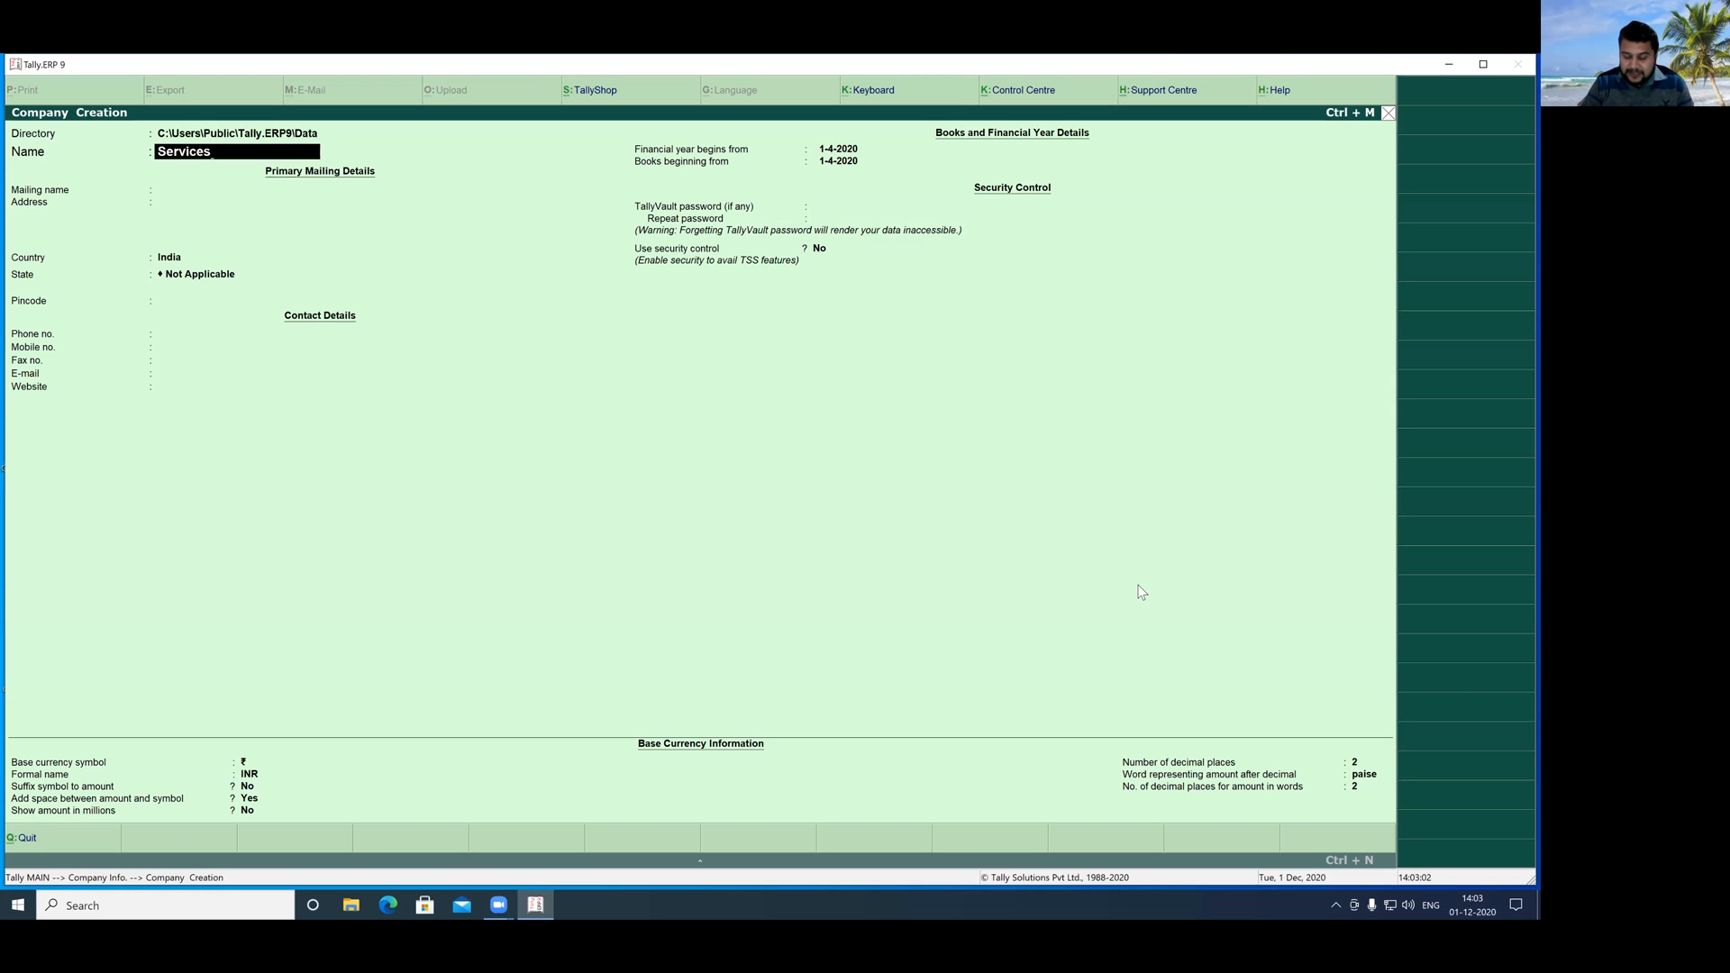
pyautogui.press('Return')
pyautogui.press('Return')
pyautogui.press('Return')
pyautogui.press('Return')
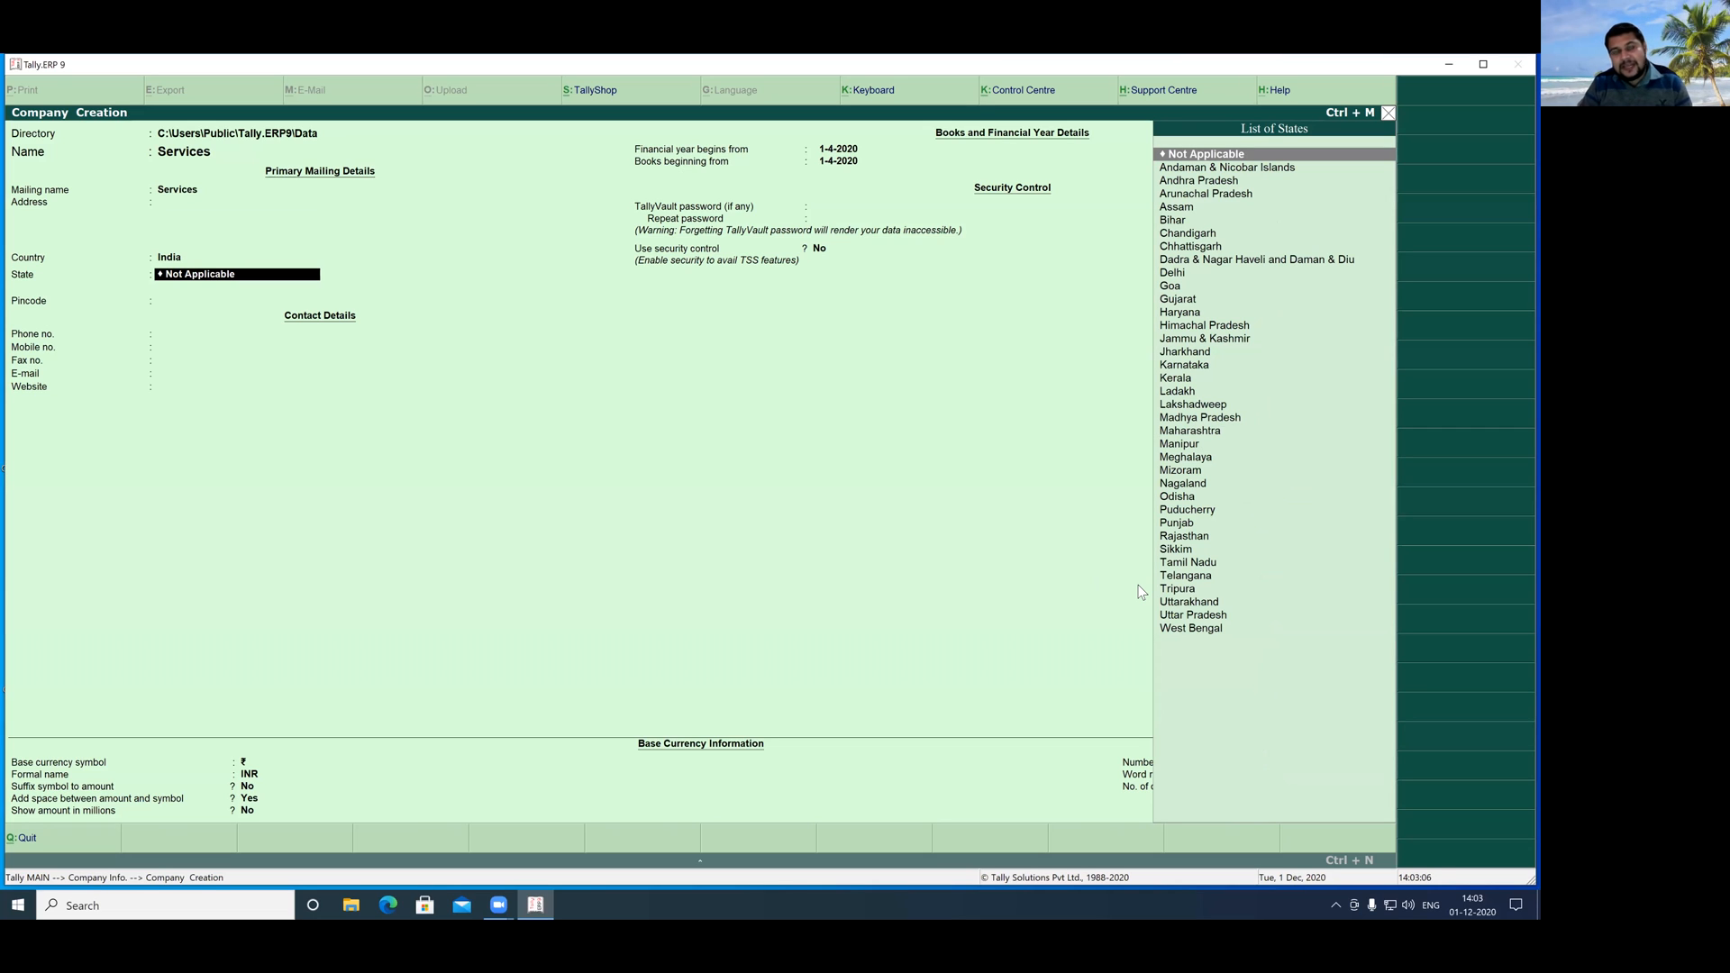
pyautogui.write('D')
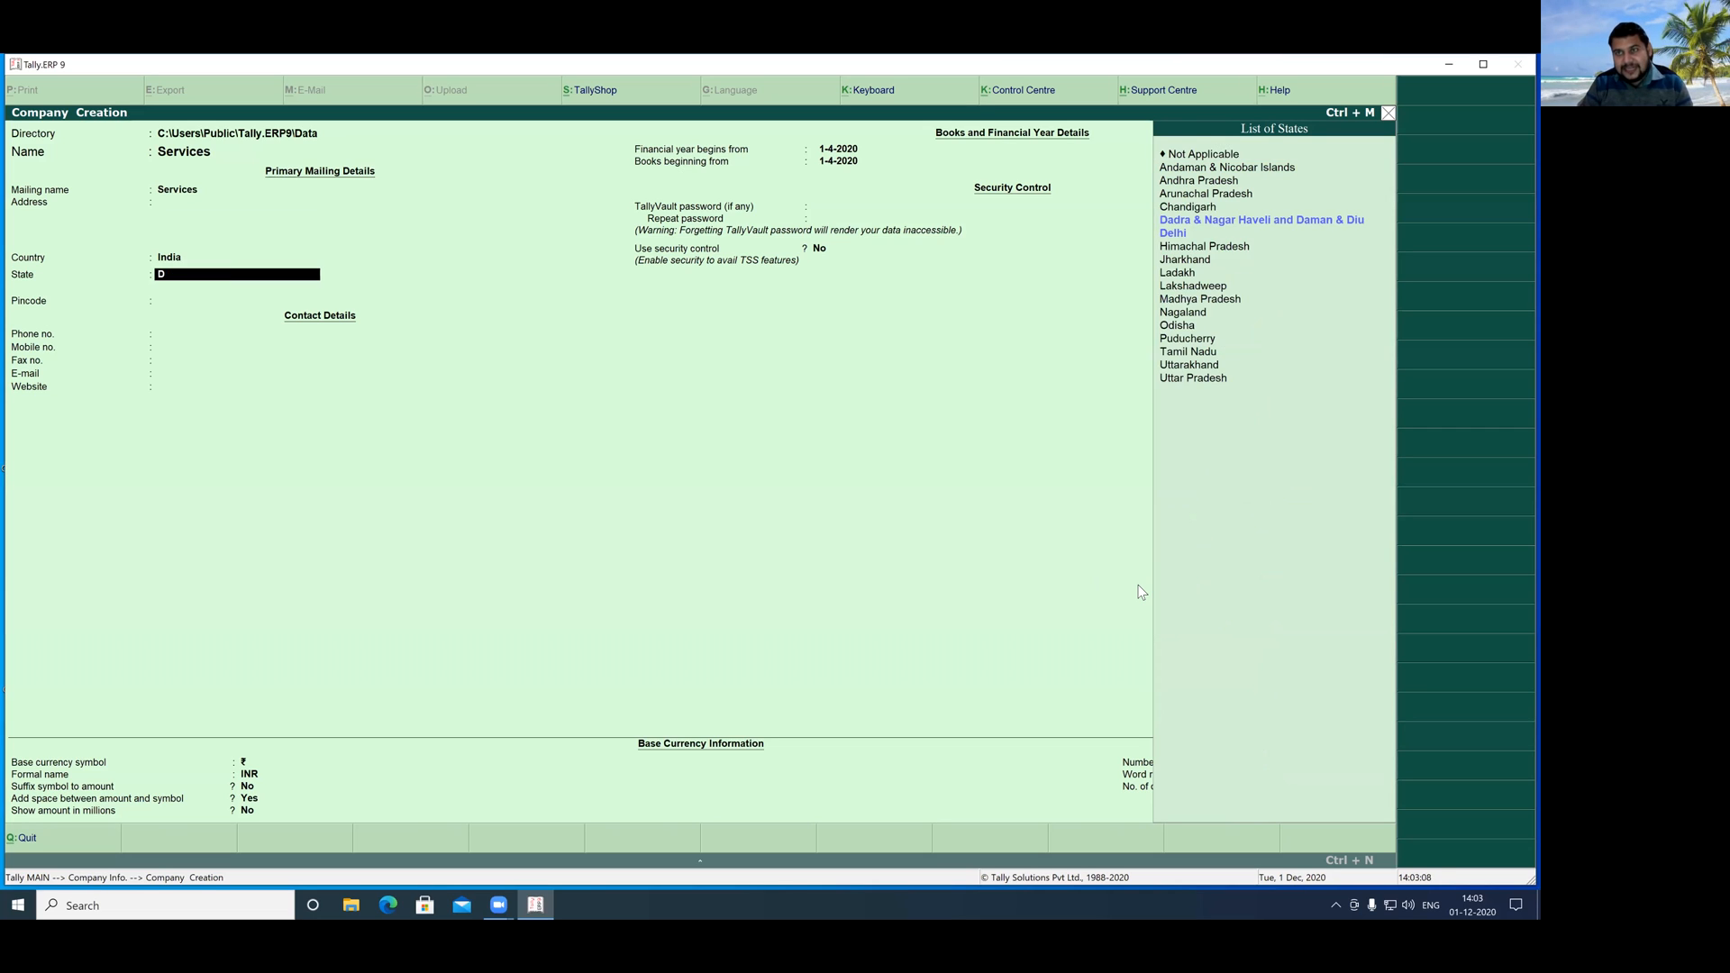
pyautogui.press('Down')
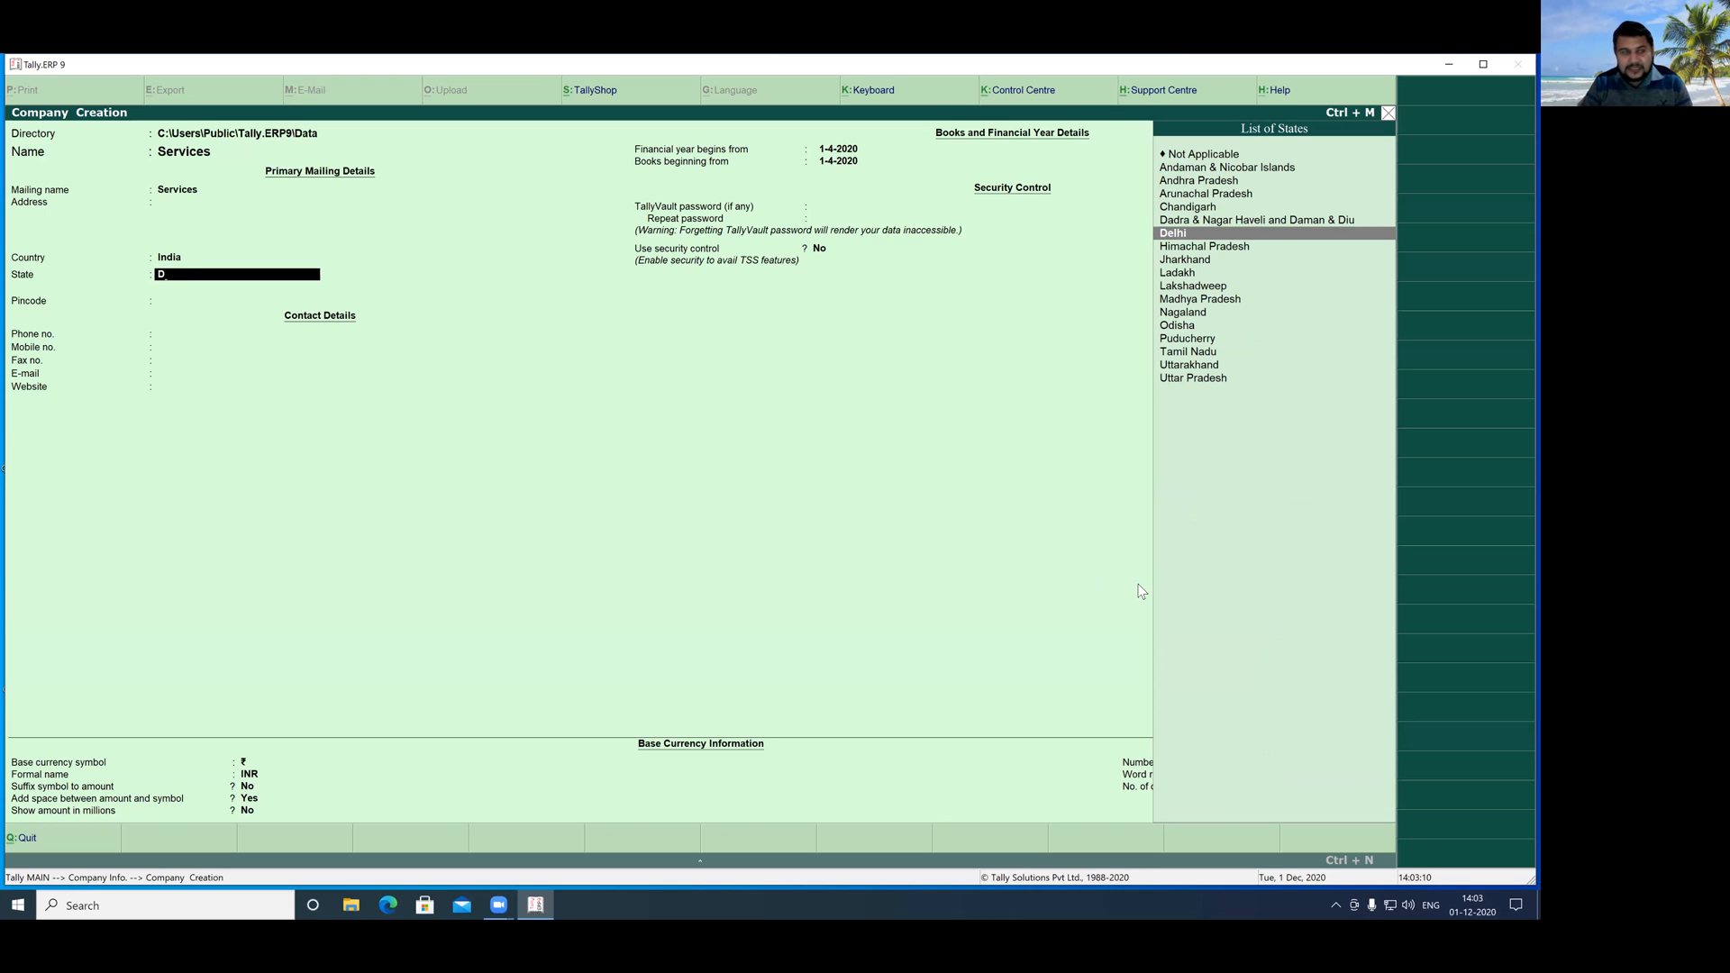
pyautogui.press('Return')
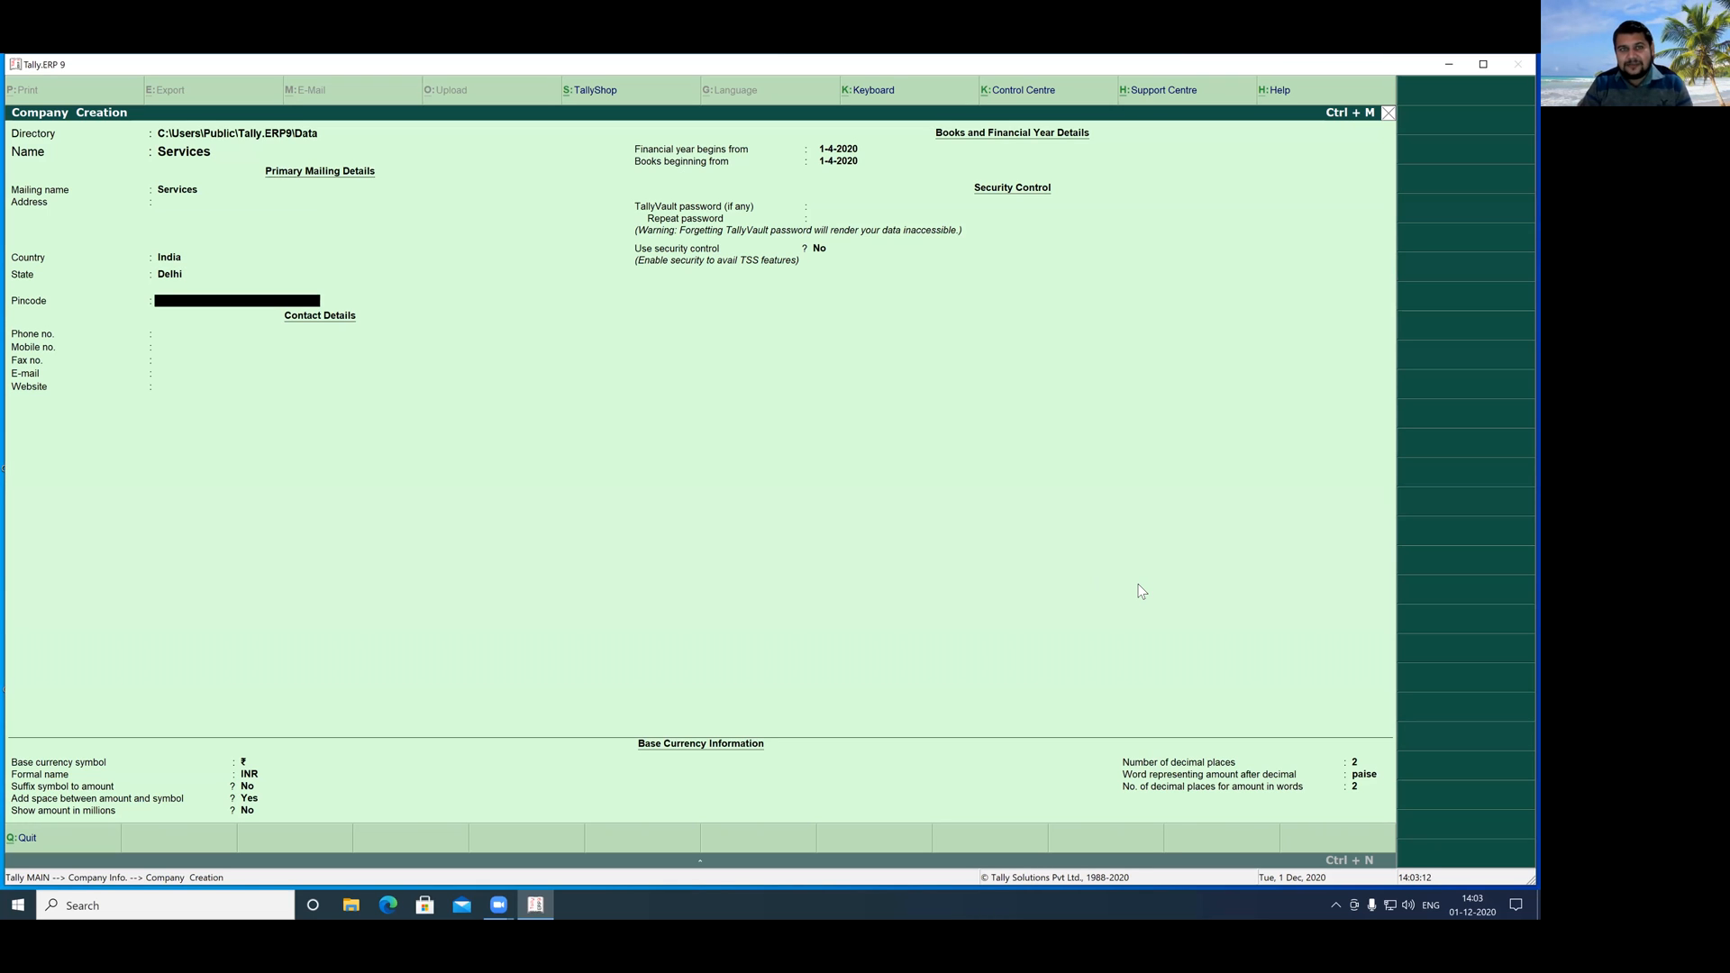
# - Accept the default contact, financial year, security and base currency settings and create the company
pyautogui.press('Return')
pyautogui.press('Return')
pyautogui.press('Return')
pyautogui.press('Return')
pyautogui.press('Return')
pyautogui.press('Return')
pyautogui.press('Return')
pyautogui.press('Return')
pyautogui.press('Return')
pyautogui.press('Return')
pyautogui.press('Return')
pyautogui.press('Return')
pyautogui.press('Return')
pyautogui.press('Return')
pyautogui.press('Return')
pyautogui.press('Return')
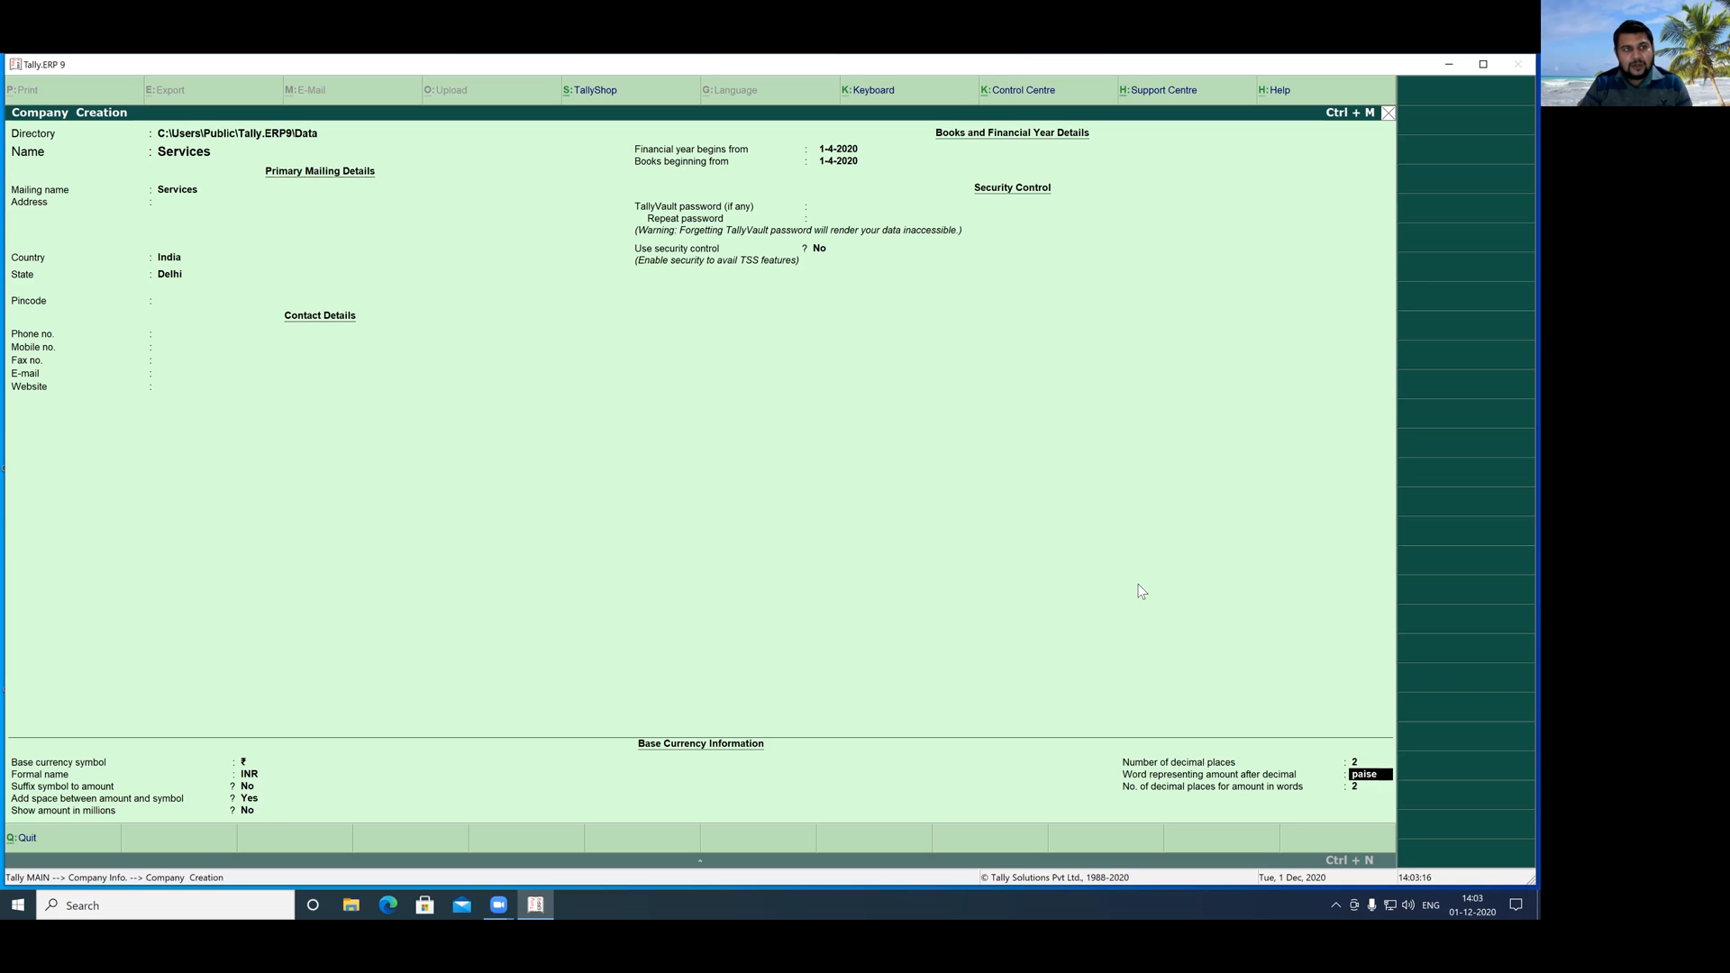
pyautogui.press('Return')
pyautogui.press('Return')
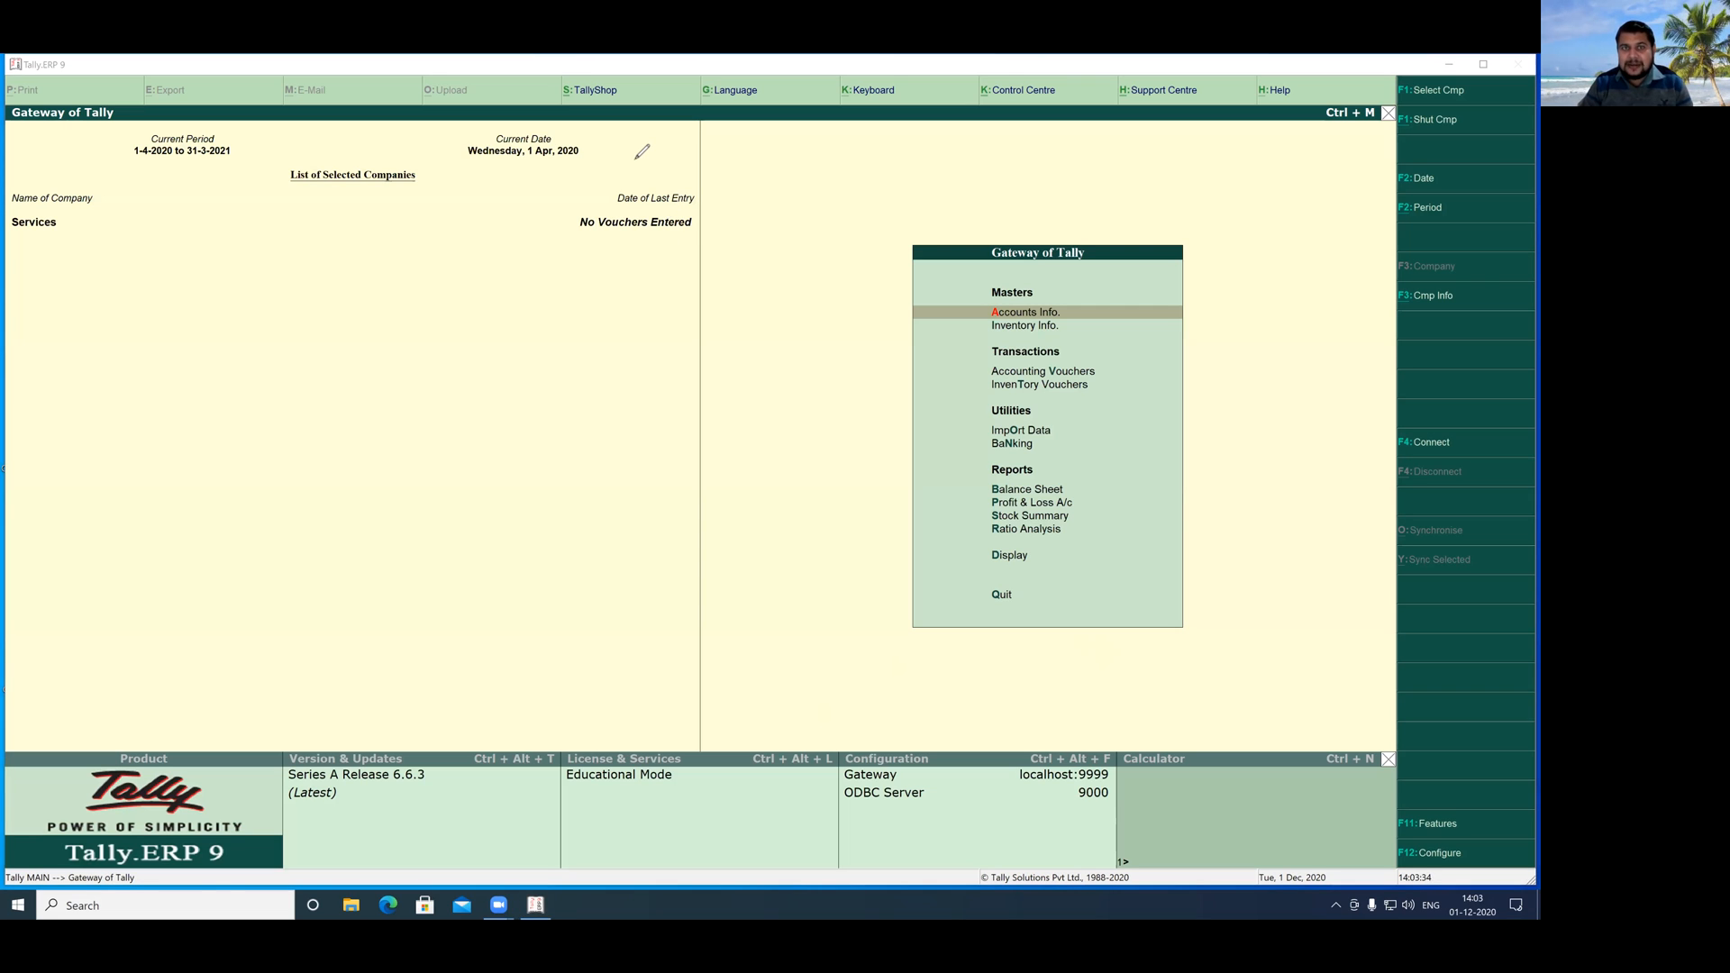
# - Enable Goods and Services Tax in the company's Statutory & Taxation features and choose to set its GST details
pyautogui.moveTo(1262, 468); pyautogui.dragTo(1406, 808)
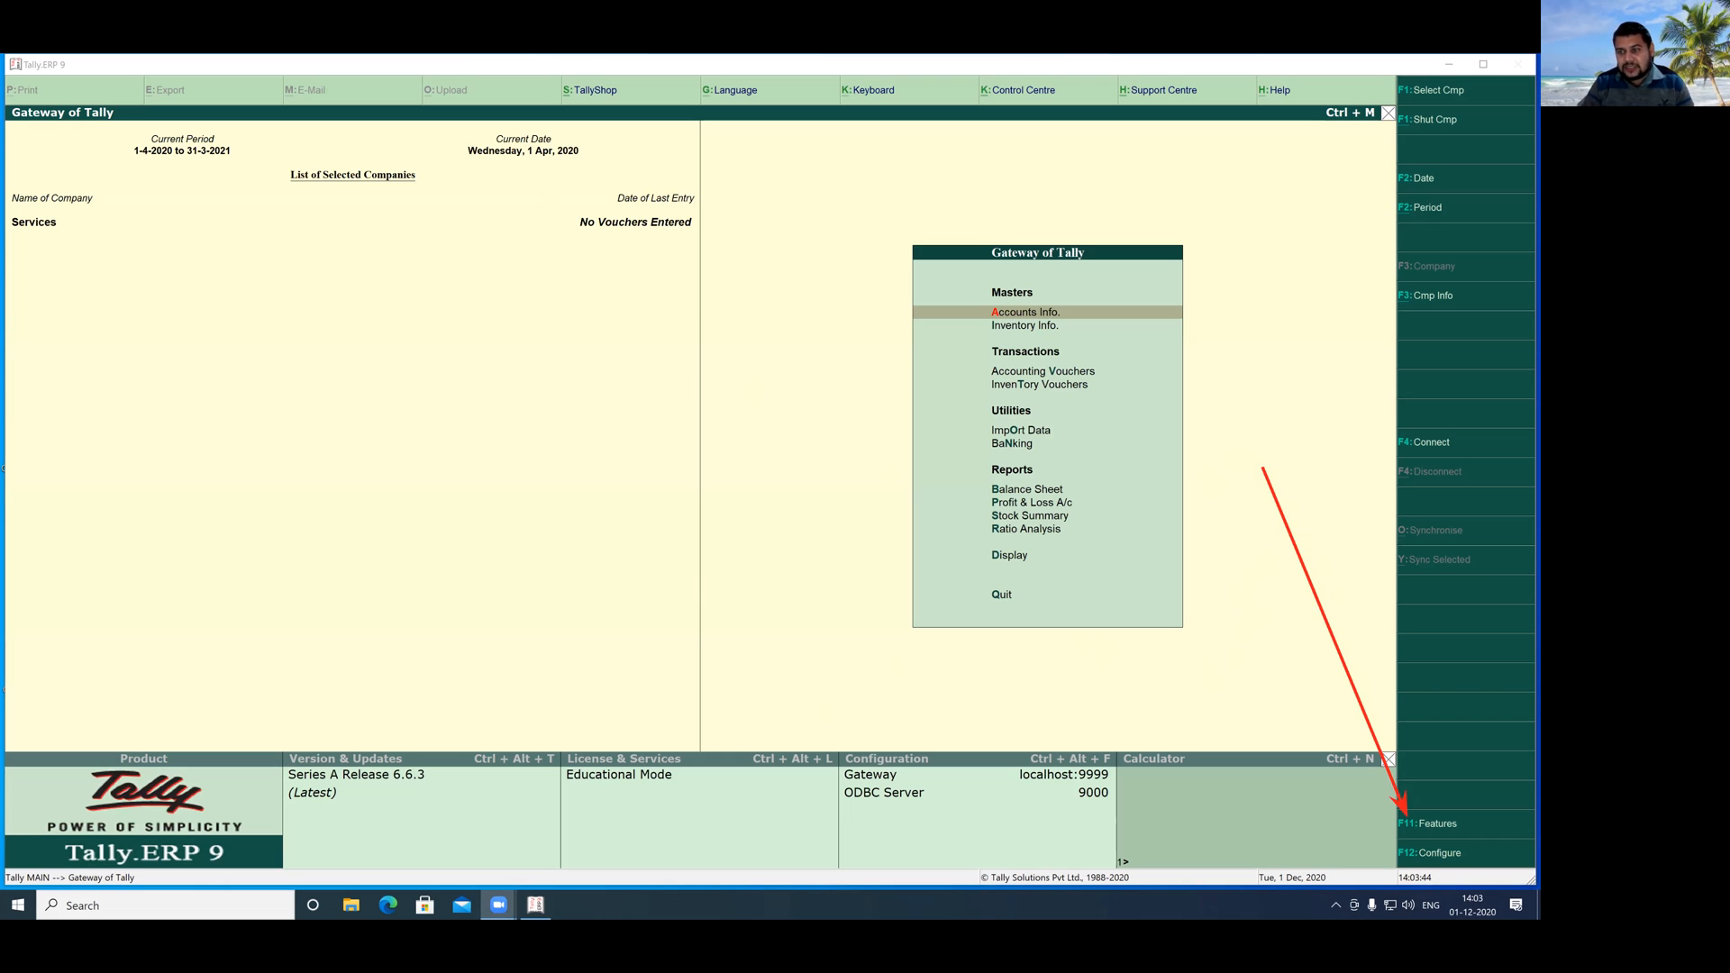
pyautogui.press('F11')
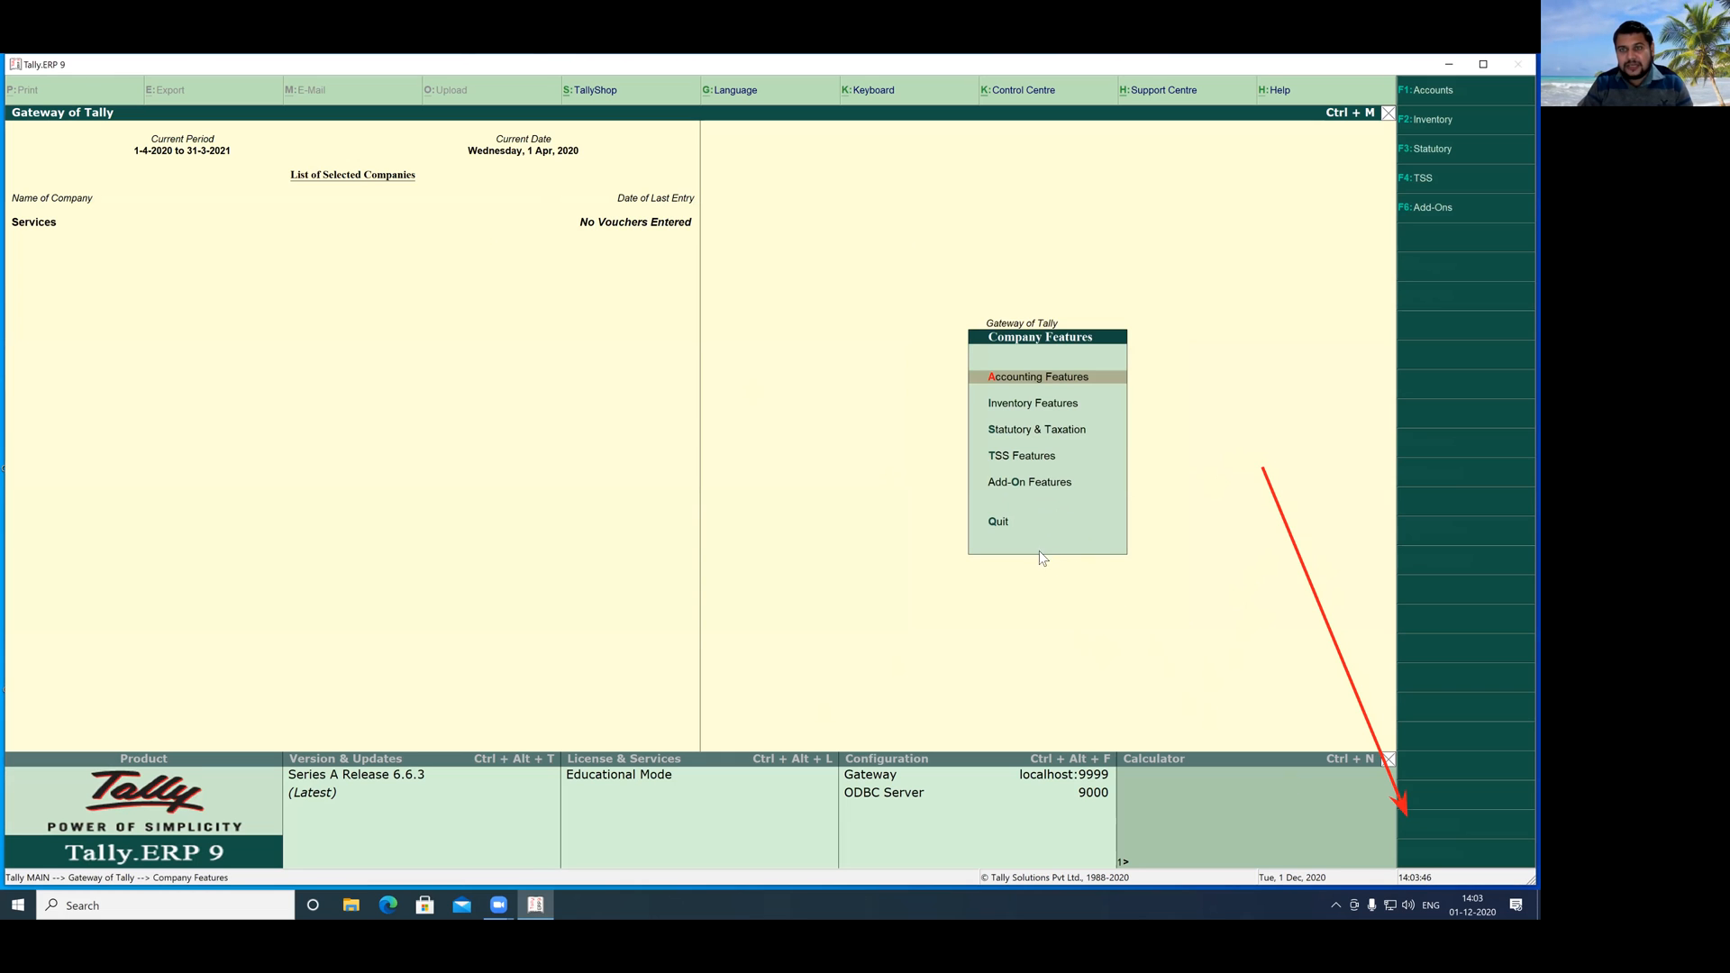
pyautogui.press('Down')
pyautogui.press('Down')
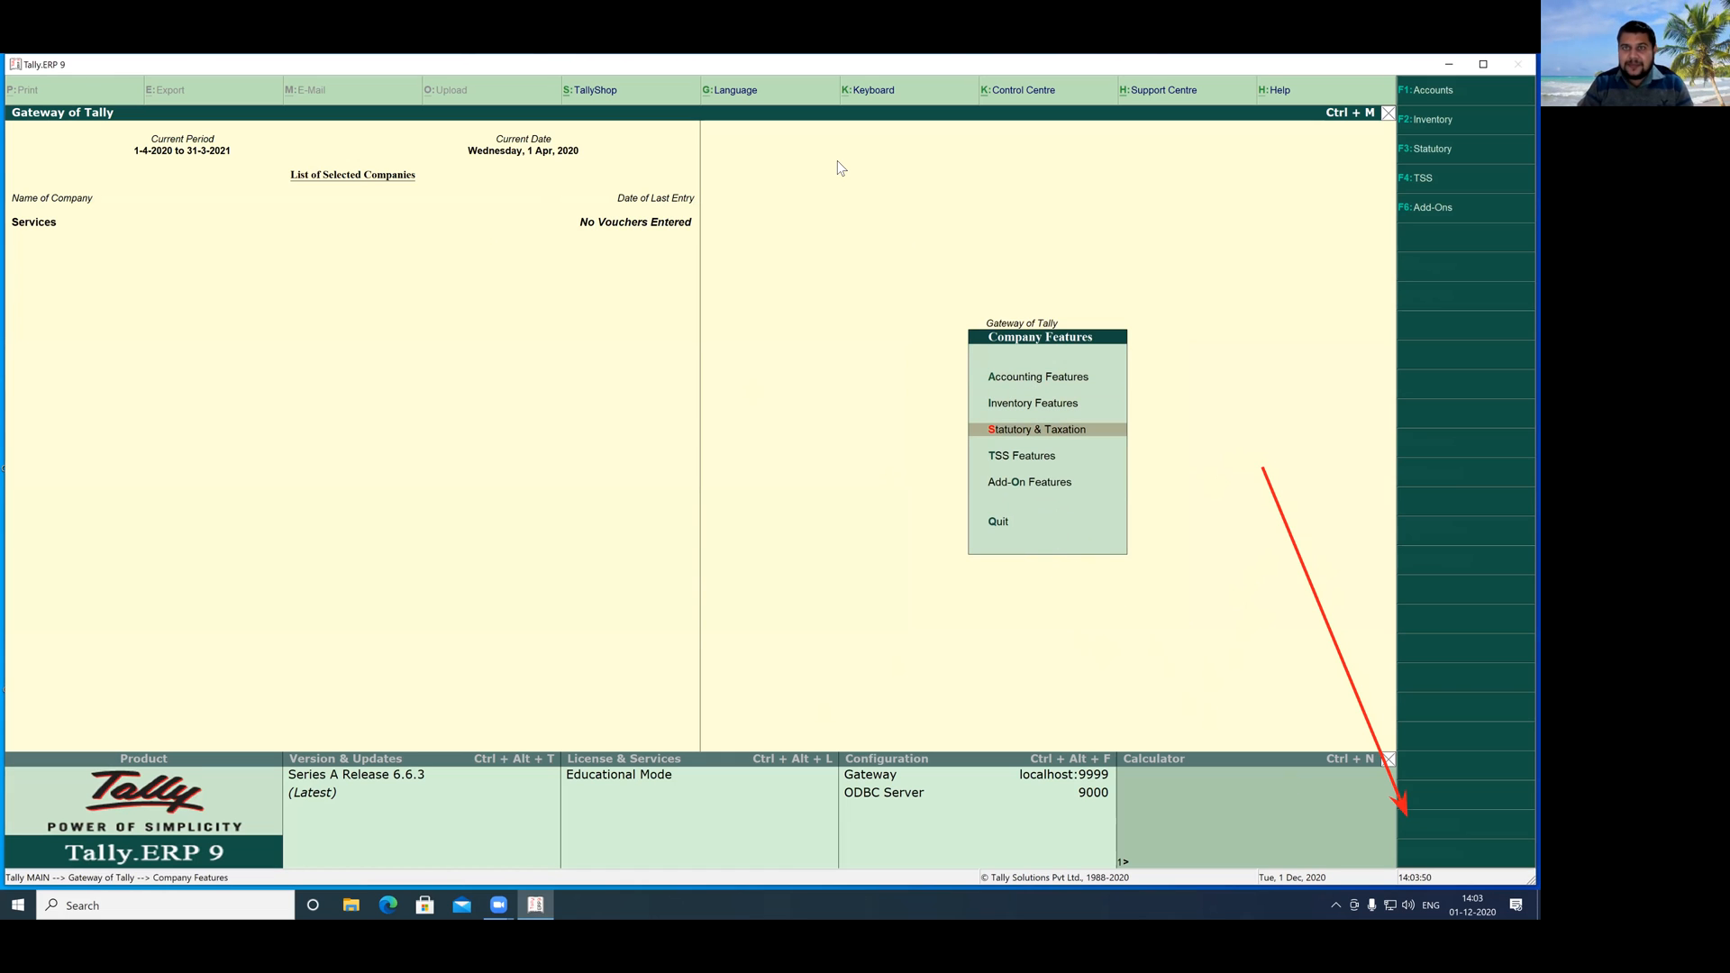
pyautogui.click(1021, 430)
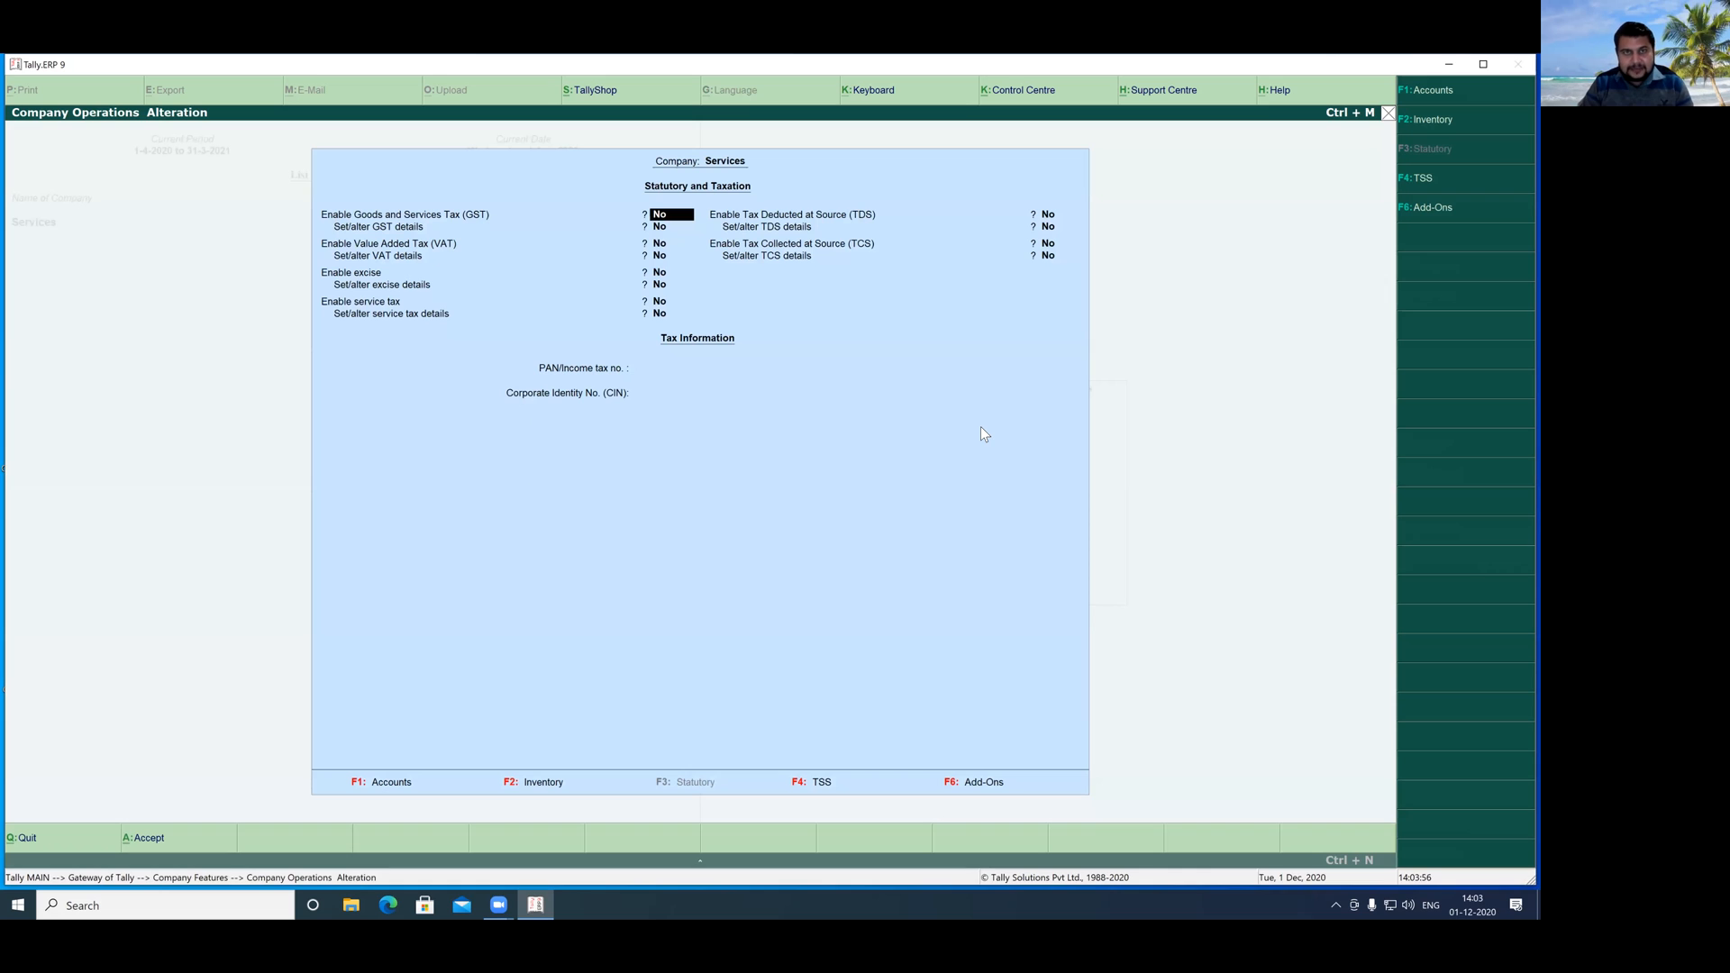
pyautogui.write('y')
pyautogui.press('Return')
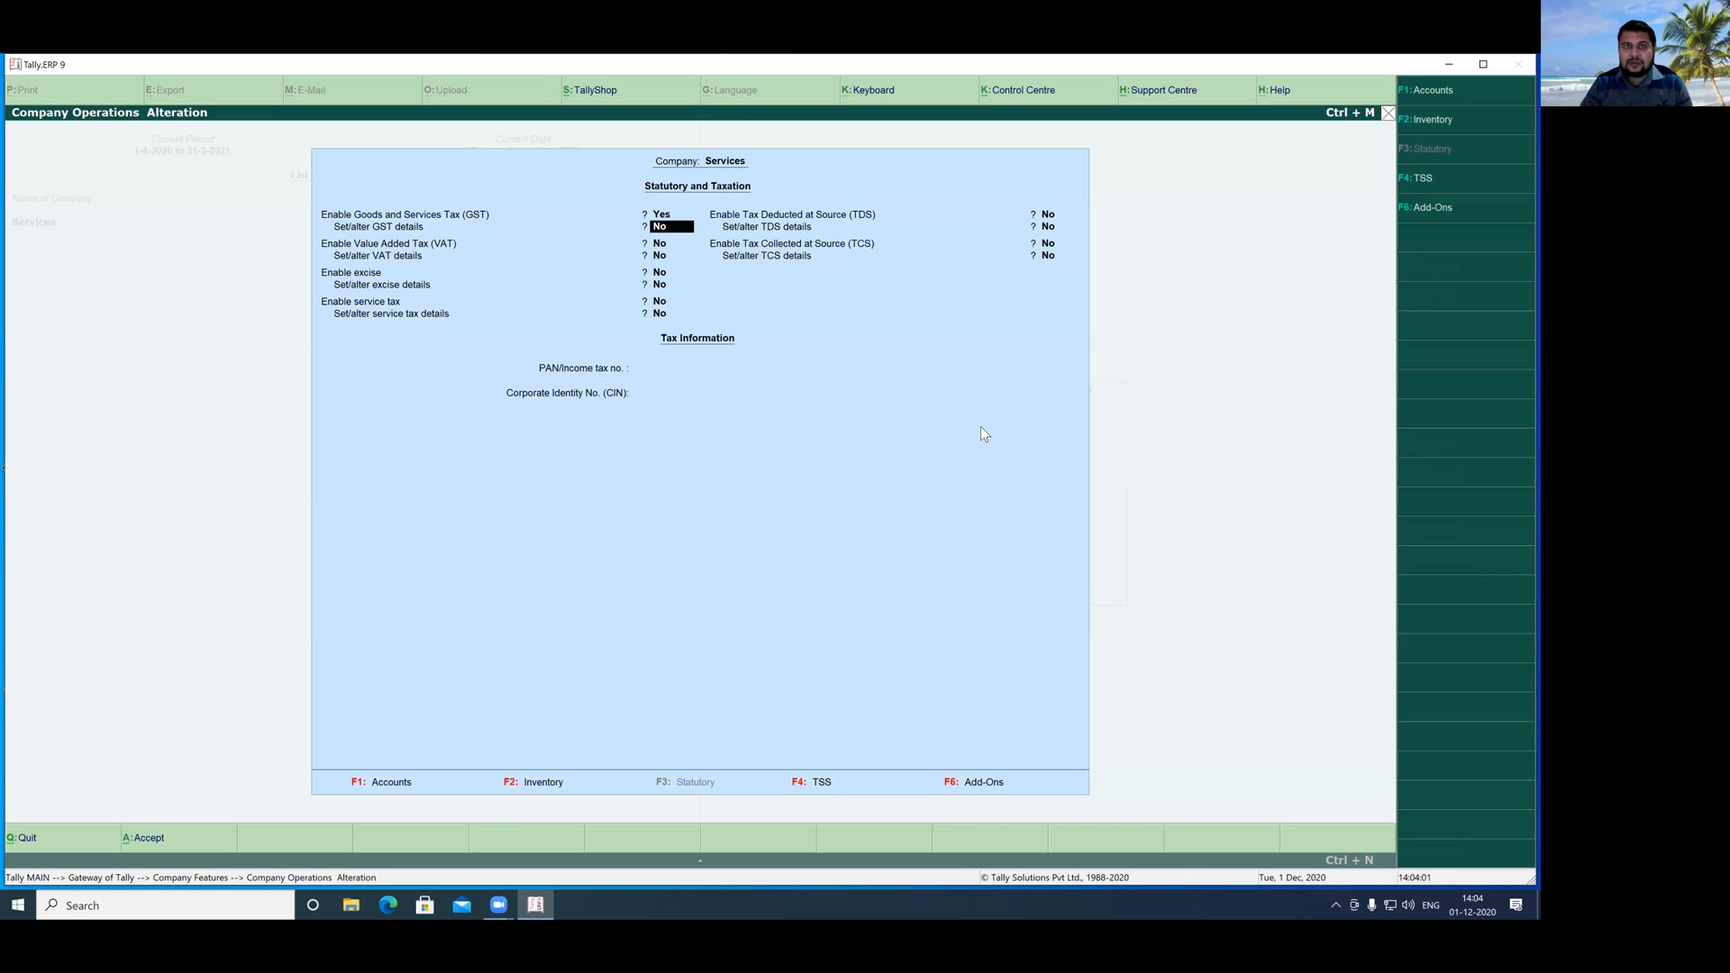
pyautogui.write('y')
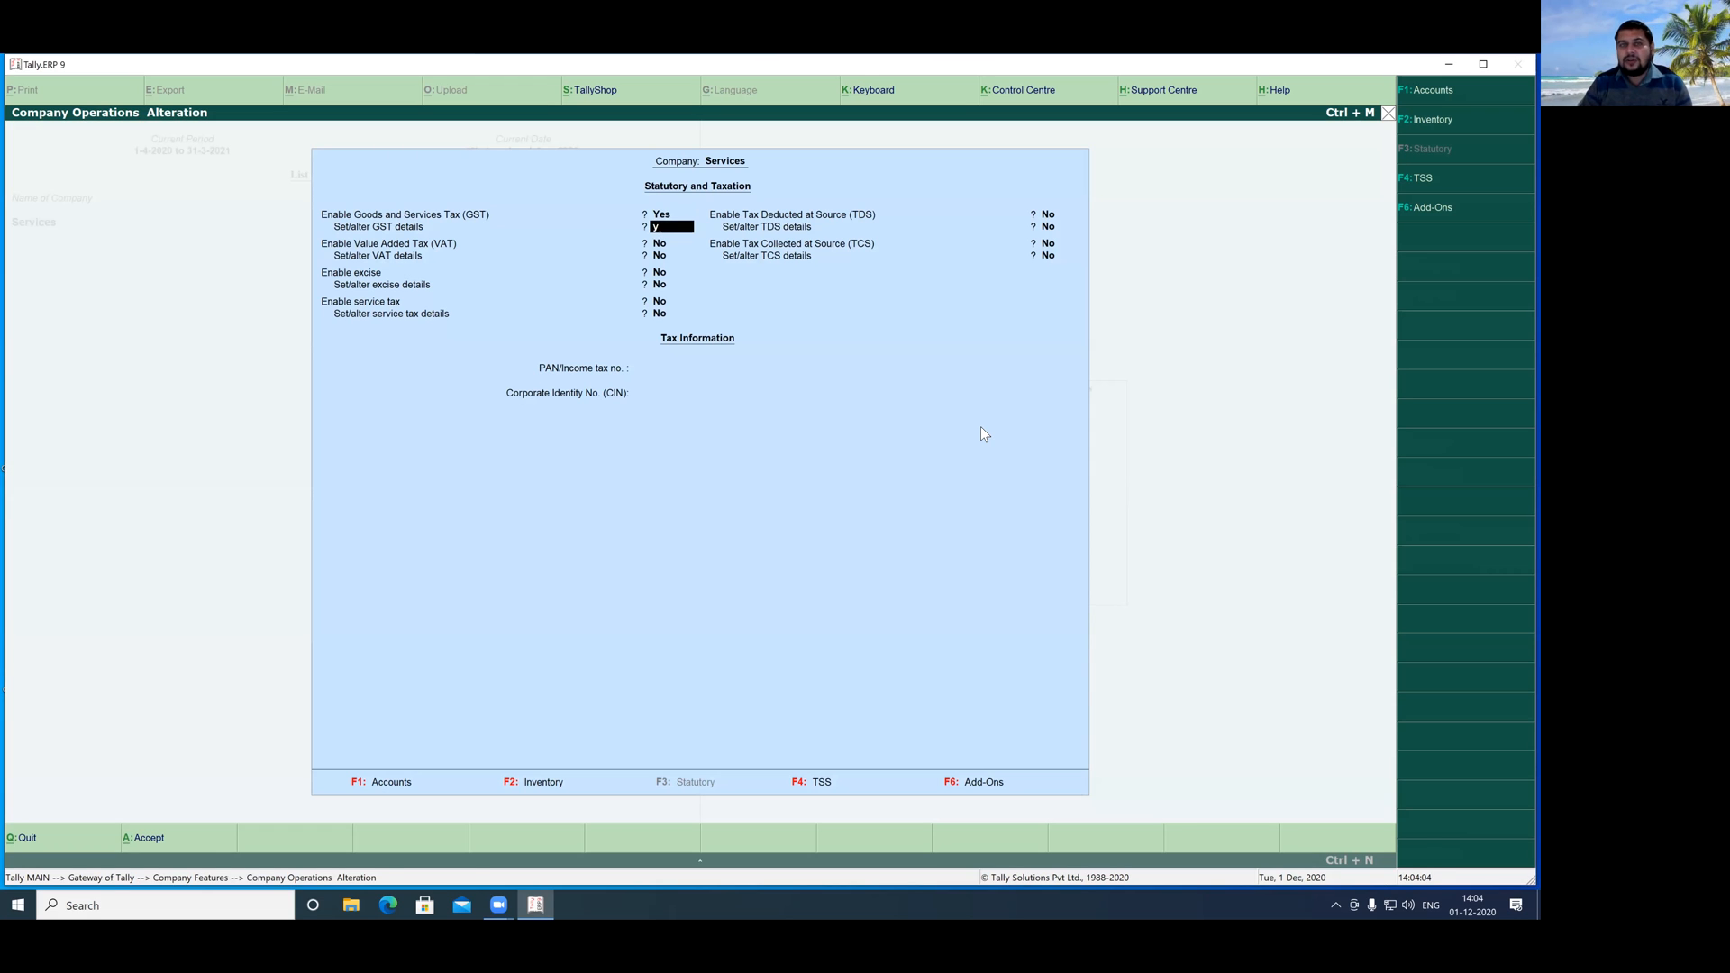
pyautogui.press('Return')
# - Enter the company's GSTIN, keeping Regular registration, GST applicable from 1-Apr-2020 and Monthly GSTR1 periodicity
pyautogui.press('Return')
pyautogui.press('Return')
pyautogui.press('Return')
pyautogui.press('Return')
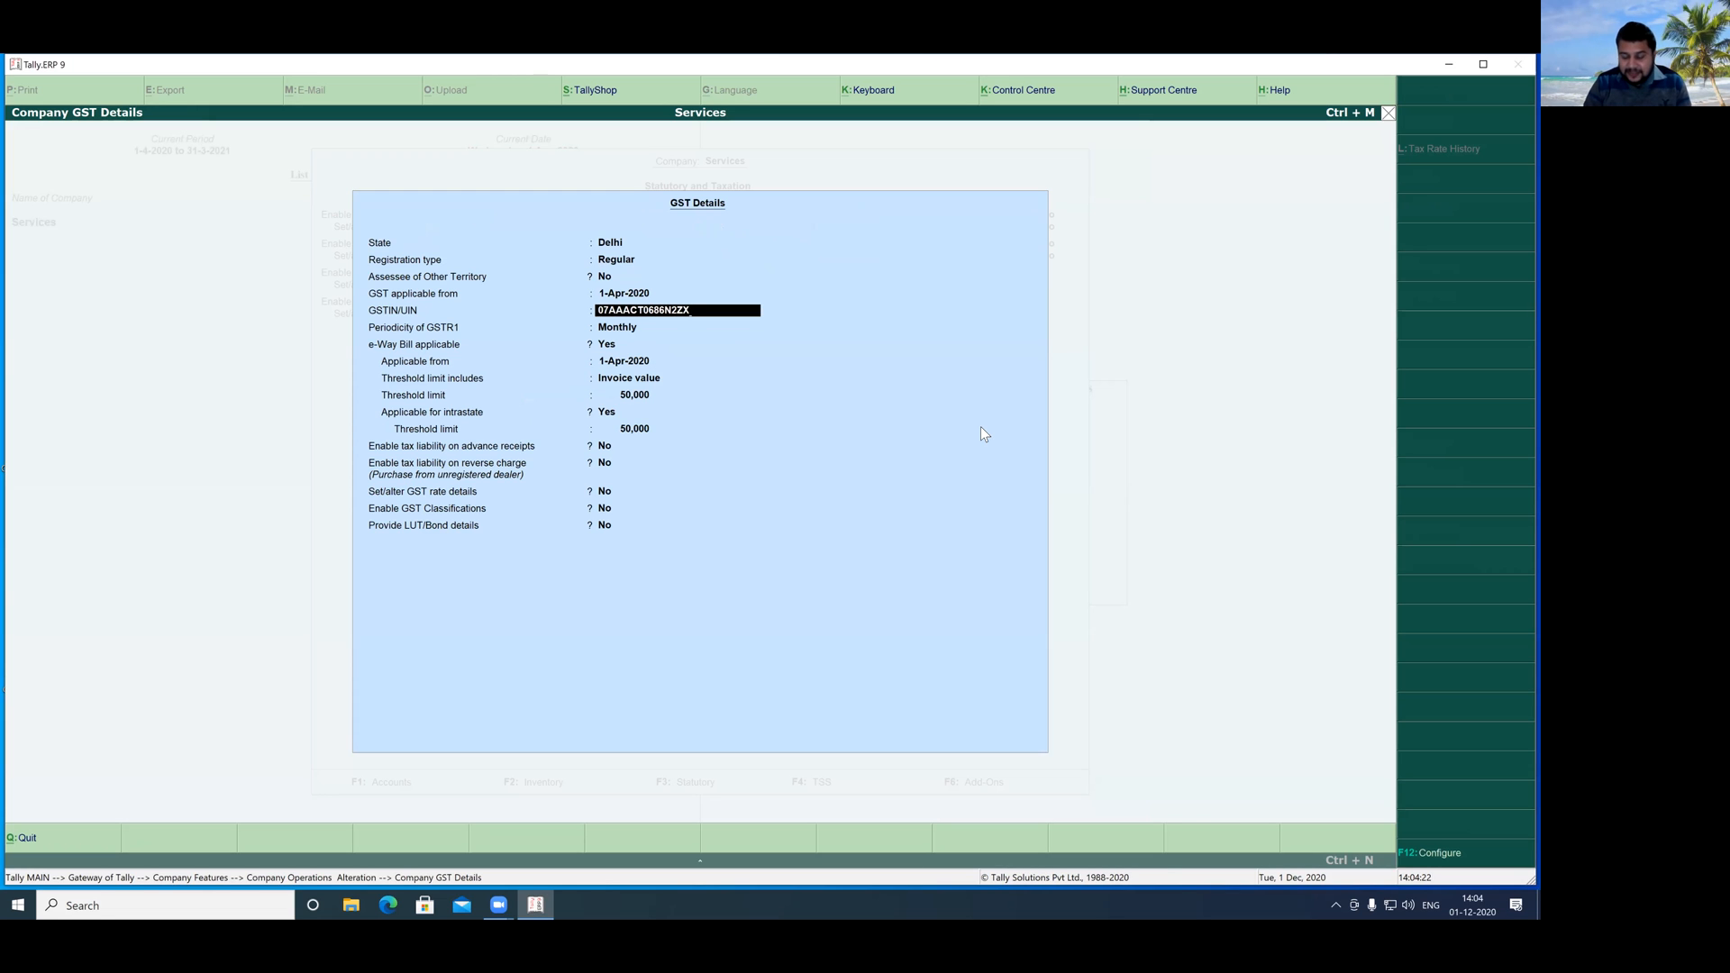
pyautogui.press('Return')
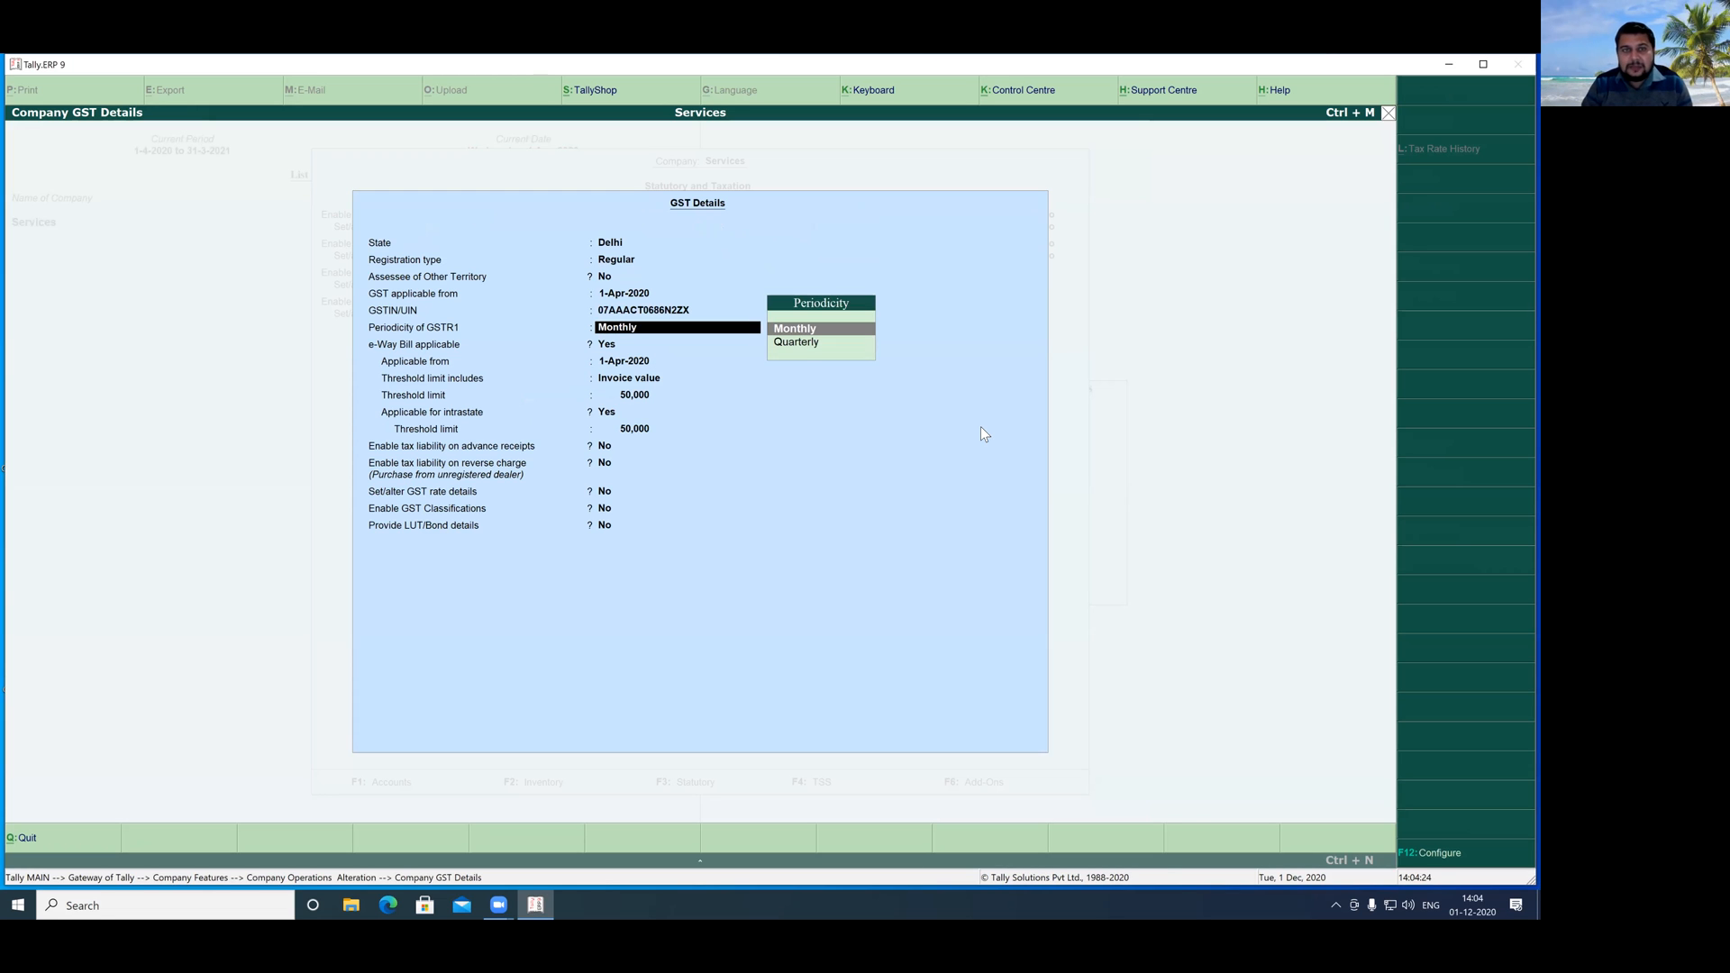
pyautogui.press('Return')
# - Set e-Way Bill applicable to No and accept the GST details with the remaining options left at No
pyautogui.press('n')
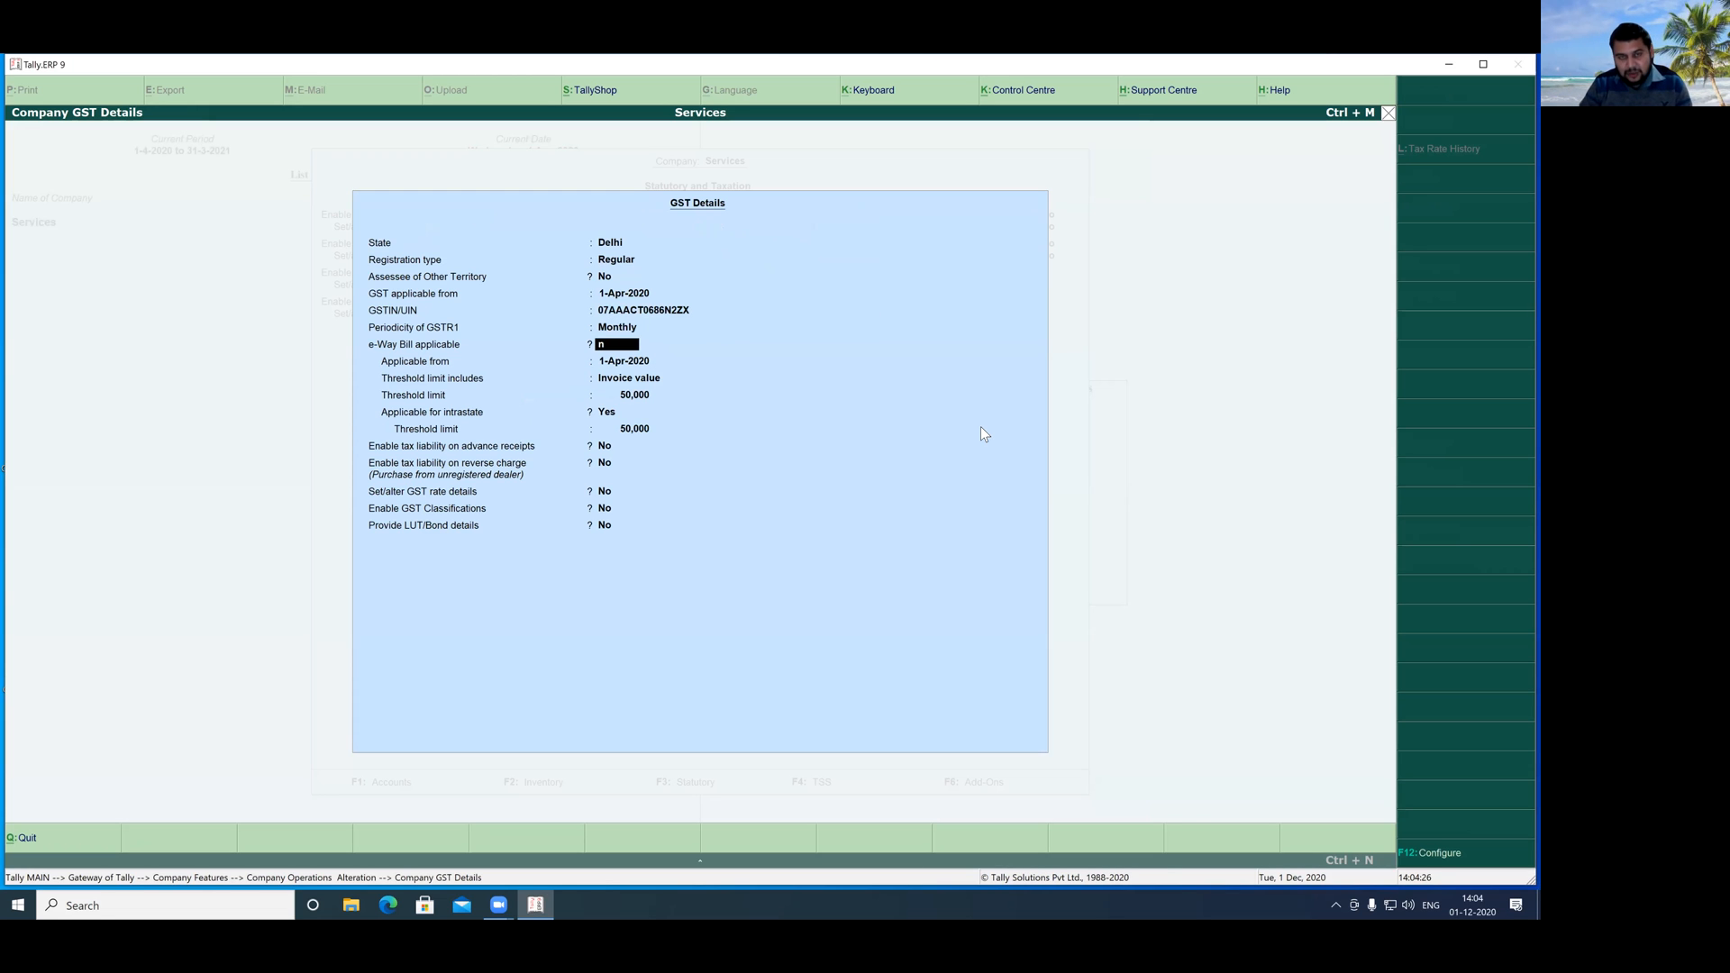
pyautogui.press('Return')
pyautogui.press('Return')
pyautogui.press('Return')
pyautogui.press('Return')
pyautogui.press('Return')
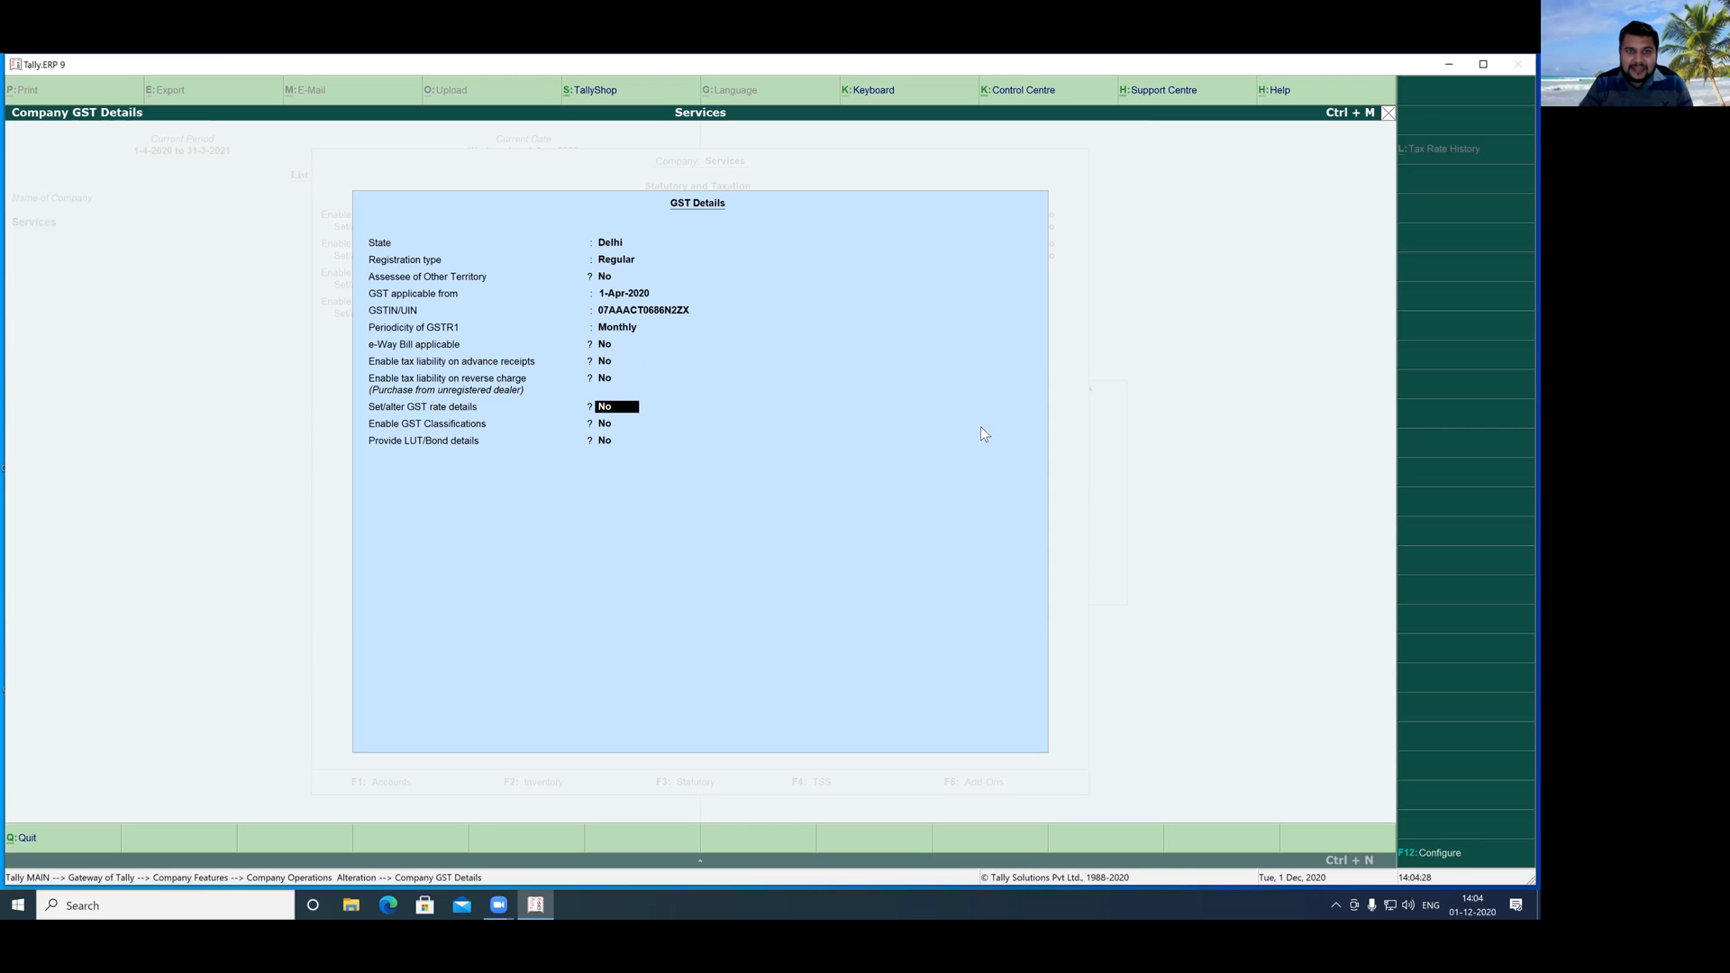
pyautogui.press('Return')
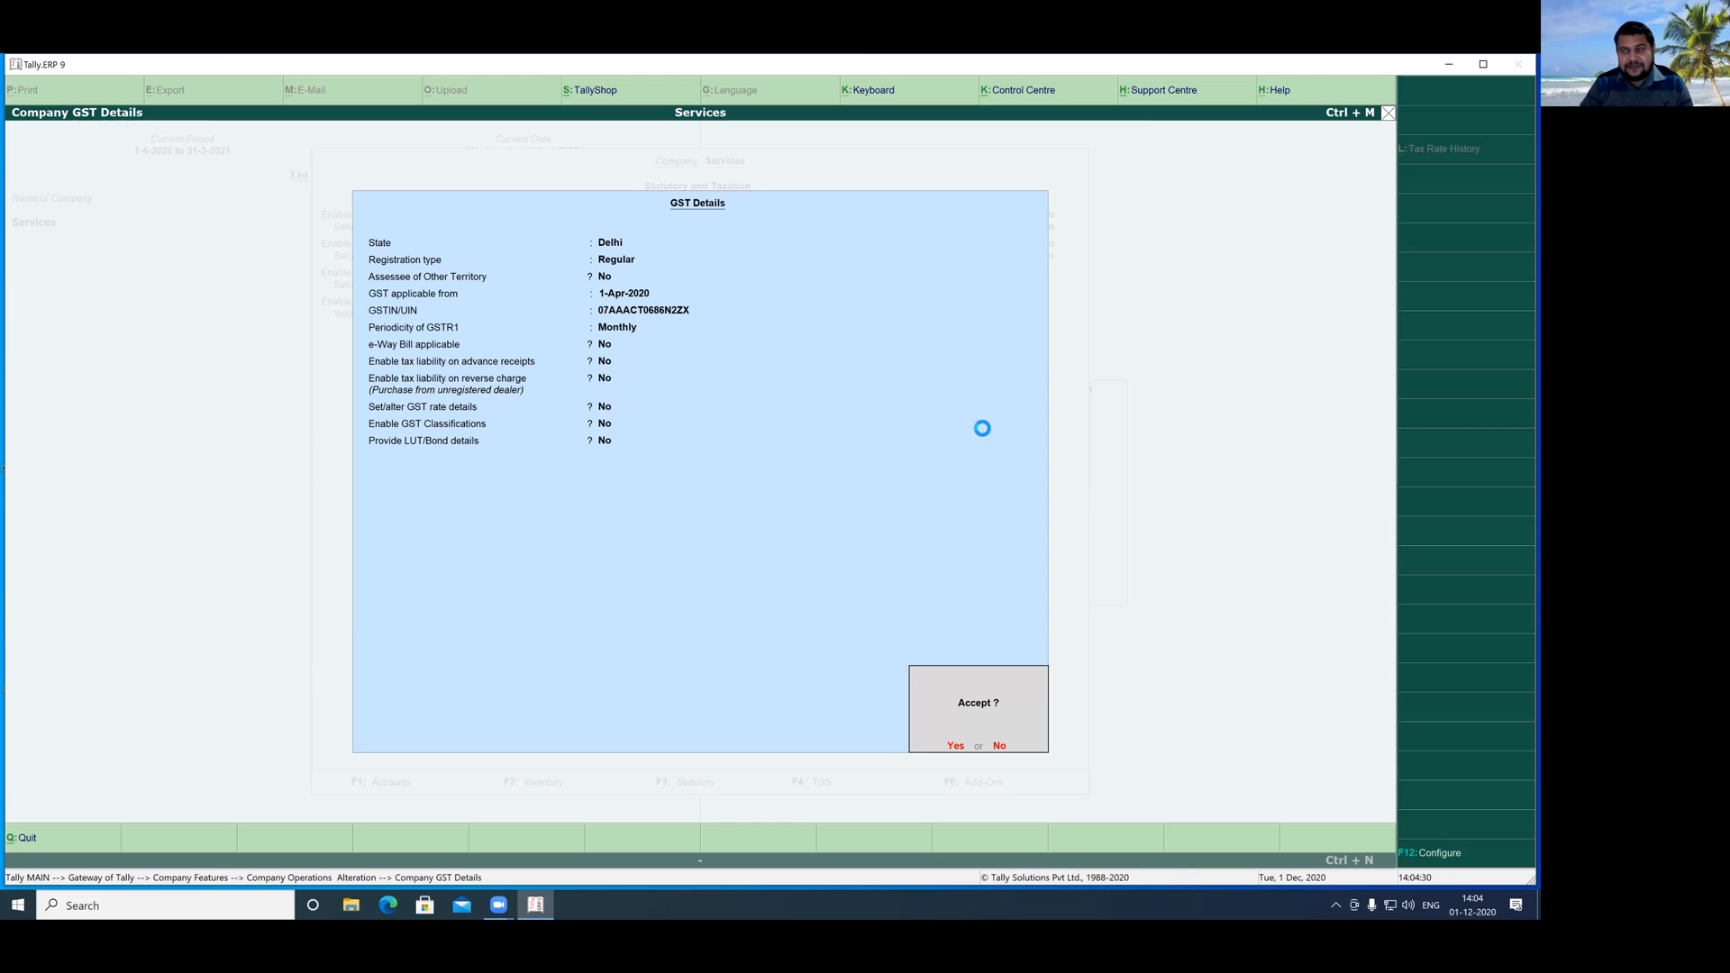
pyautogui.press('Return')
# - Save the Statutory and Taxation features with the other taxes left disabled and return to the Gateway of Tally
pyautogui.press('Return')
pyautogui.press('Return')
pyautogui.press('Return')
pyautogui.press('Return')
pyautogui.press('Return')
pyautogui.press('Return')
pyautogui.press('Return')
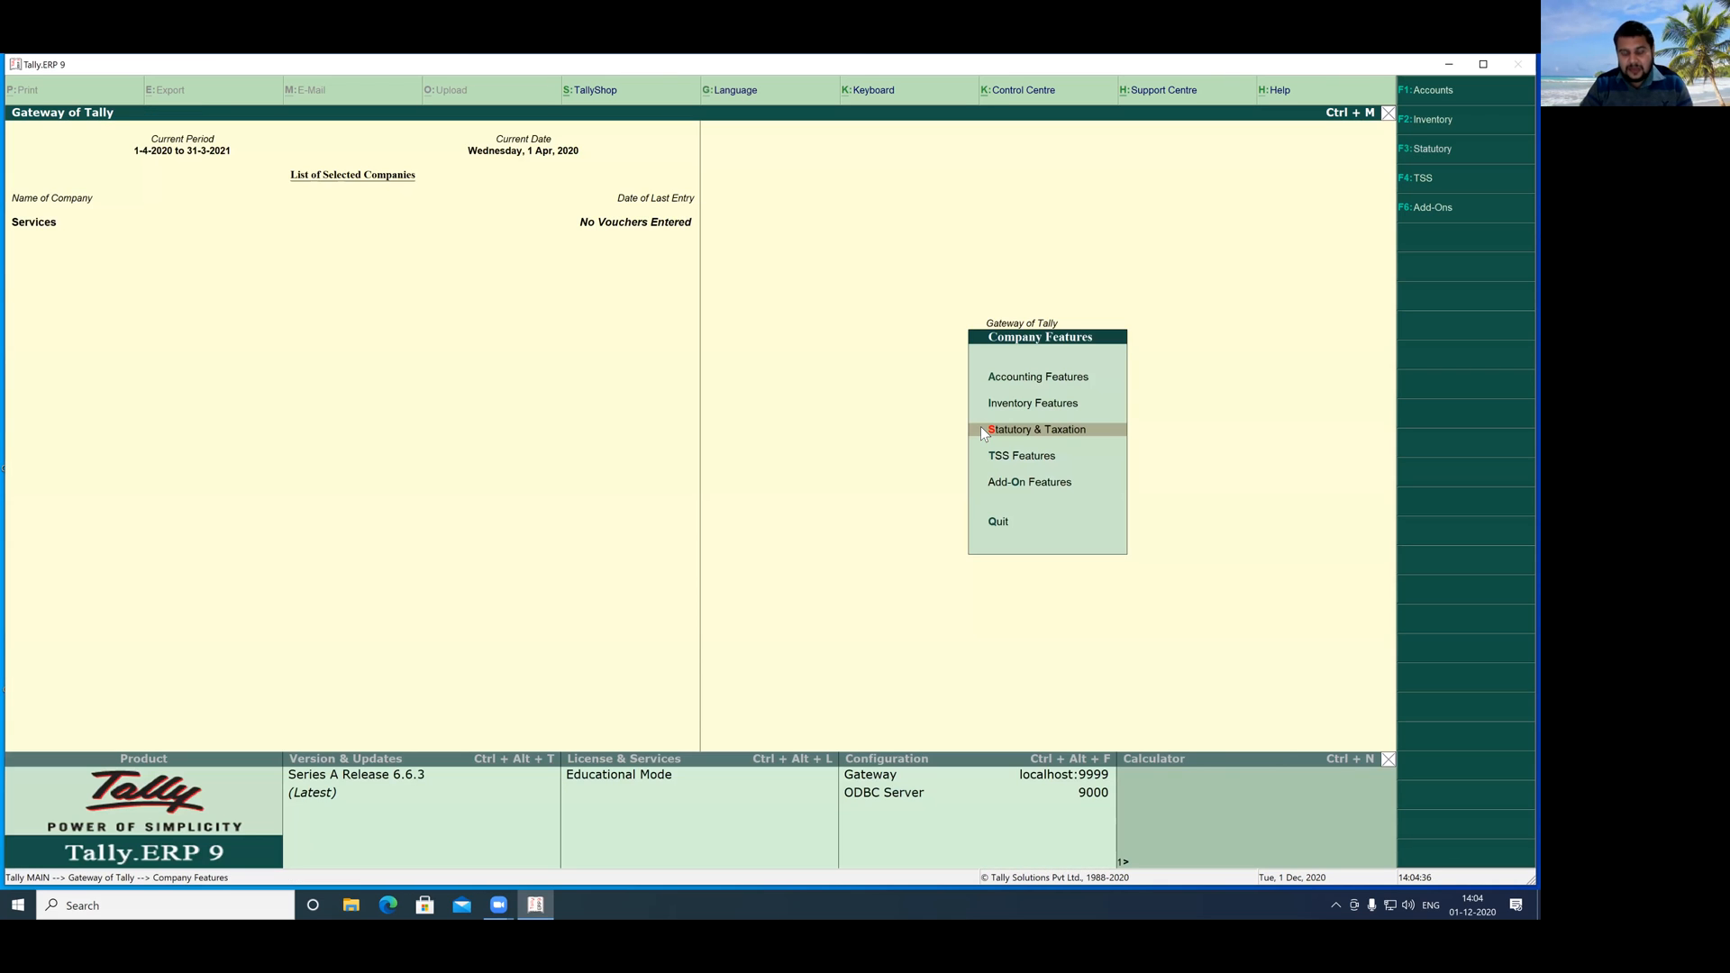
pyautogui.press('Escape')
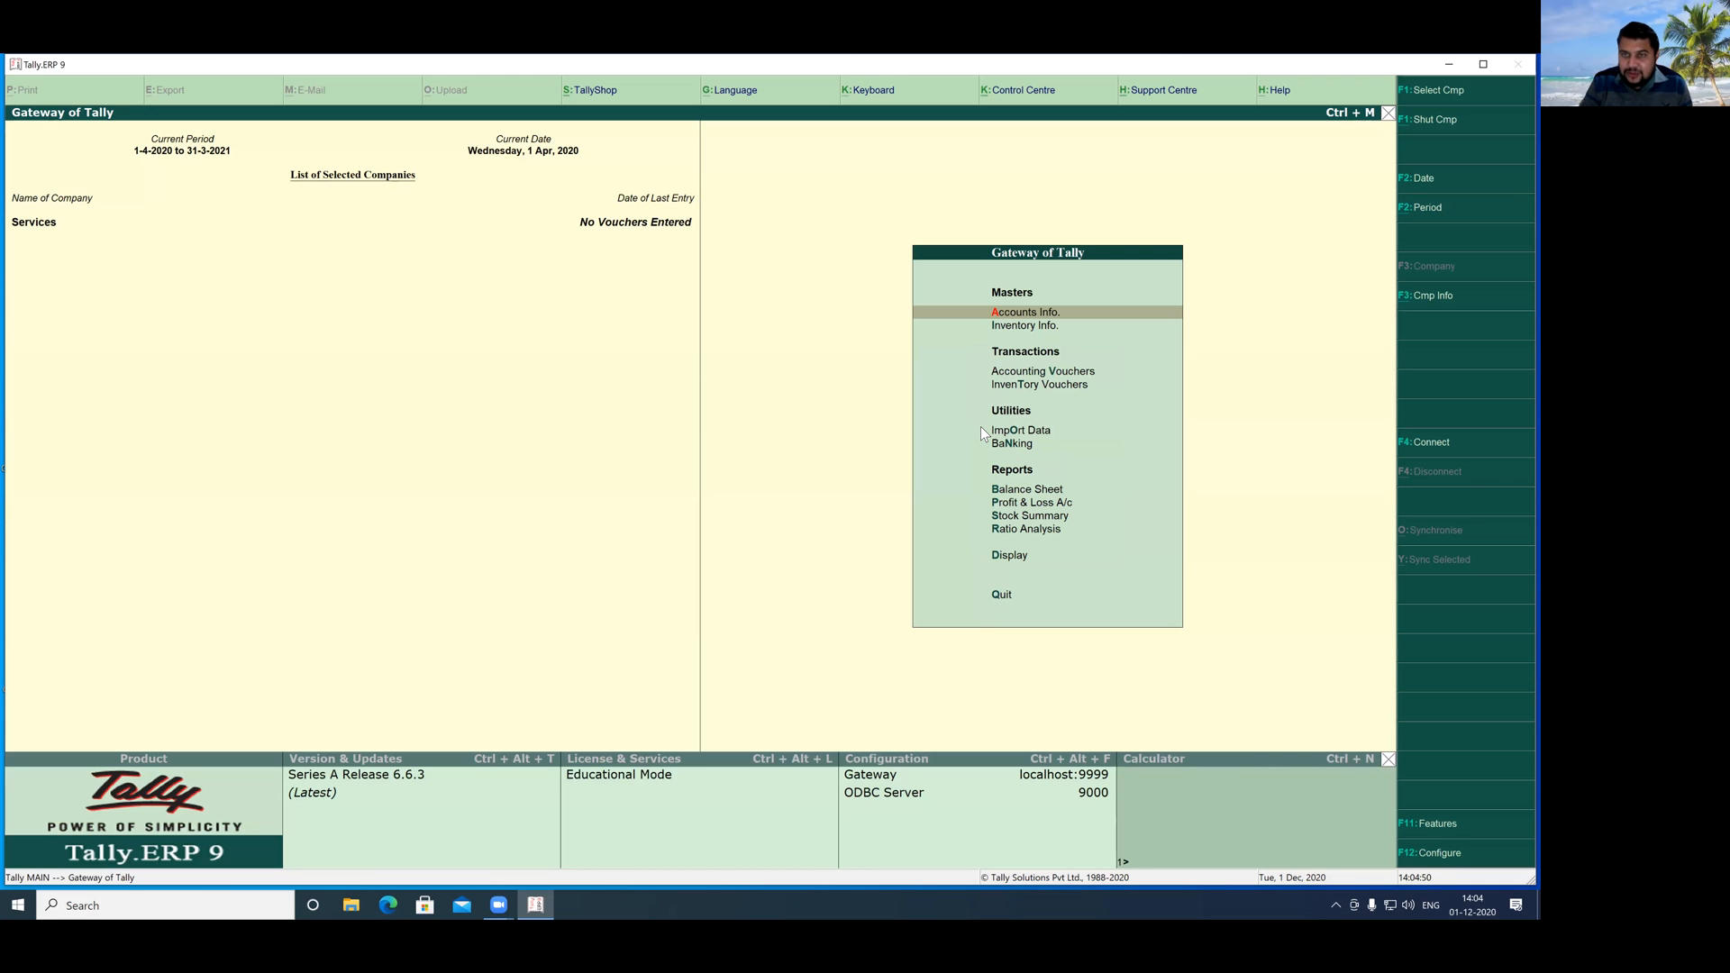
# - Start a new single ledger named Cgst and place it under the Duties & Taxes group
pyautogui.press('Return')
pyautogui.press('Down')
pyautogui.press('Return')
pyautogui.press('Return')
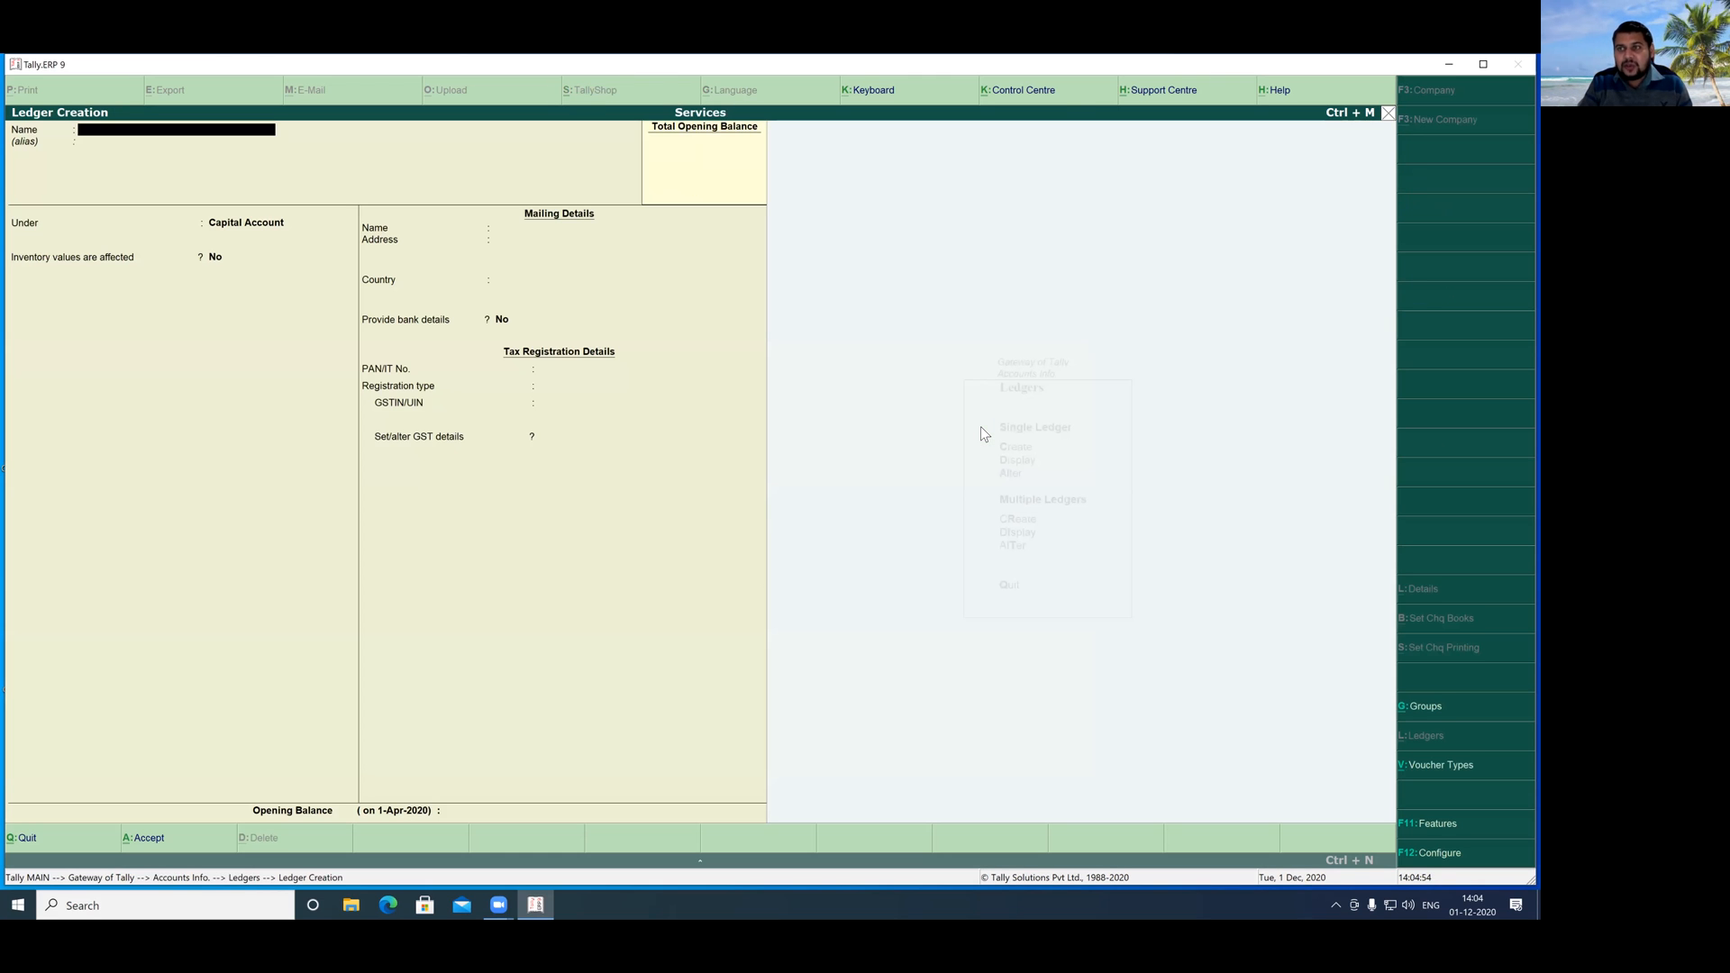
pyautogui.write('Cgst')
pyautogui.press('Return')
pyautogui.press('Return')
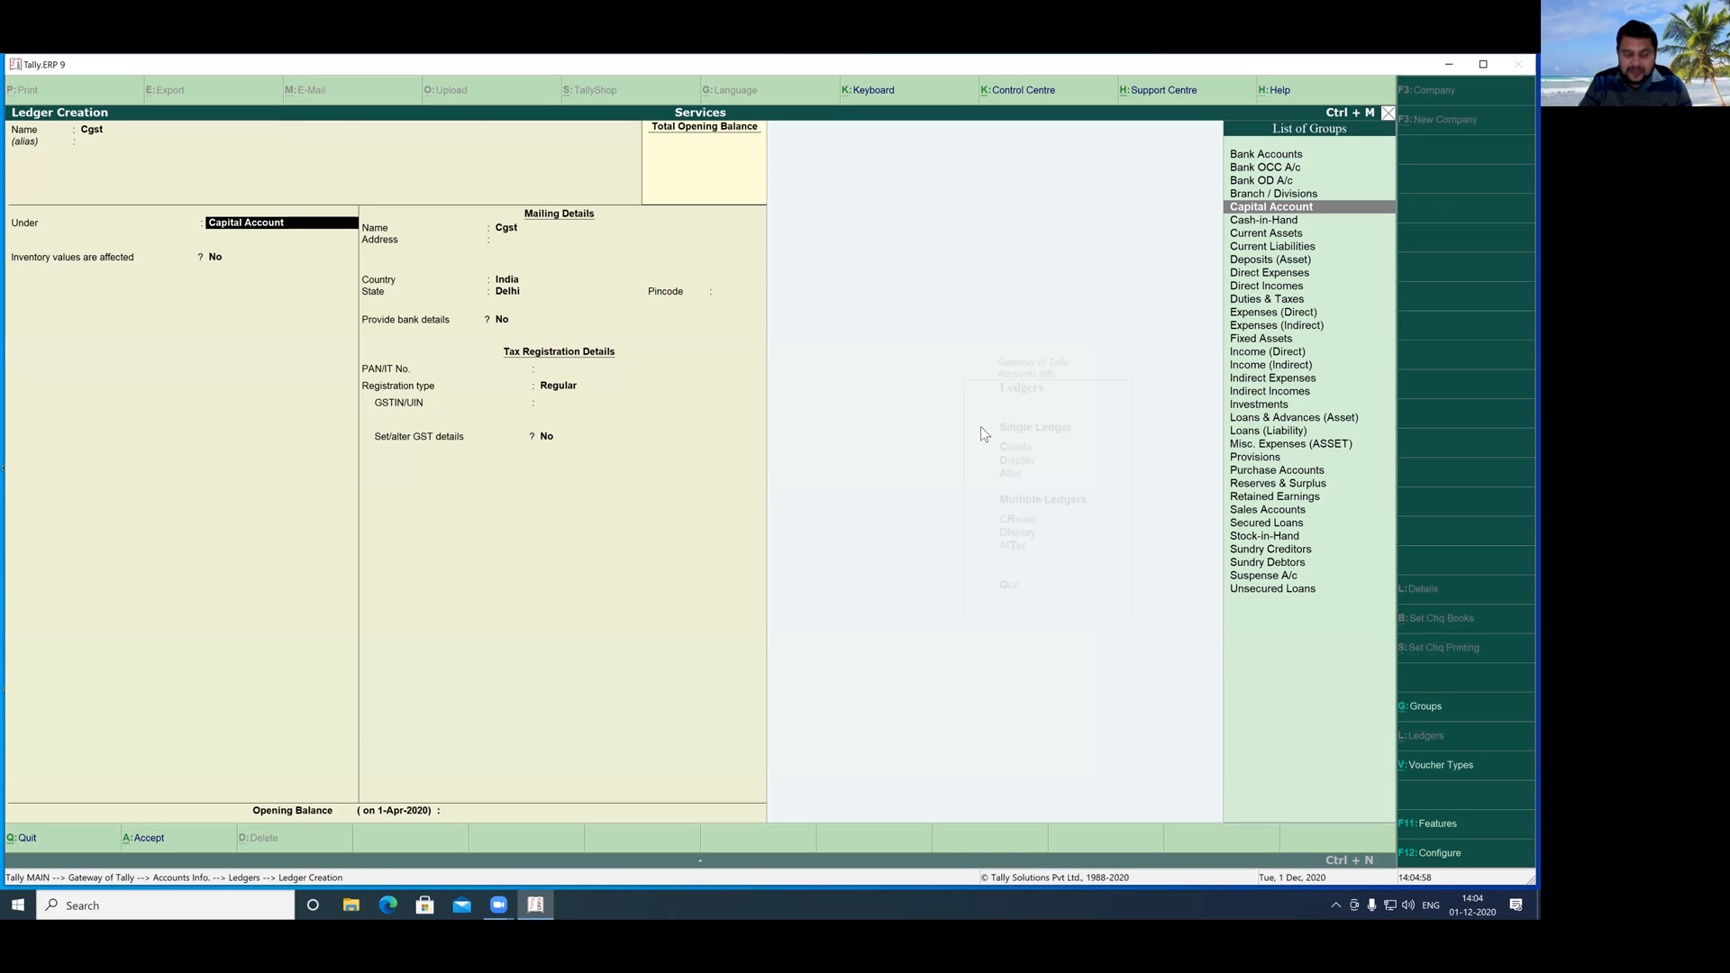
pyautogui.write('Du')
pyautogui.press('Return')
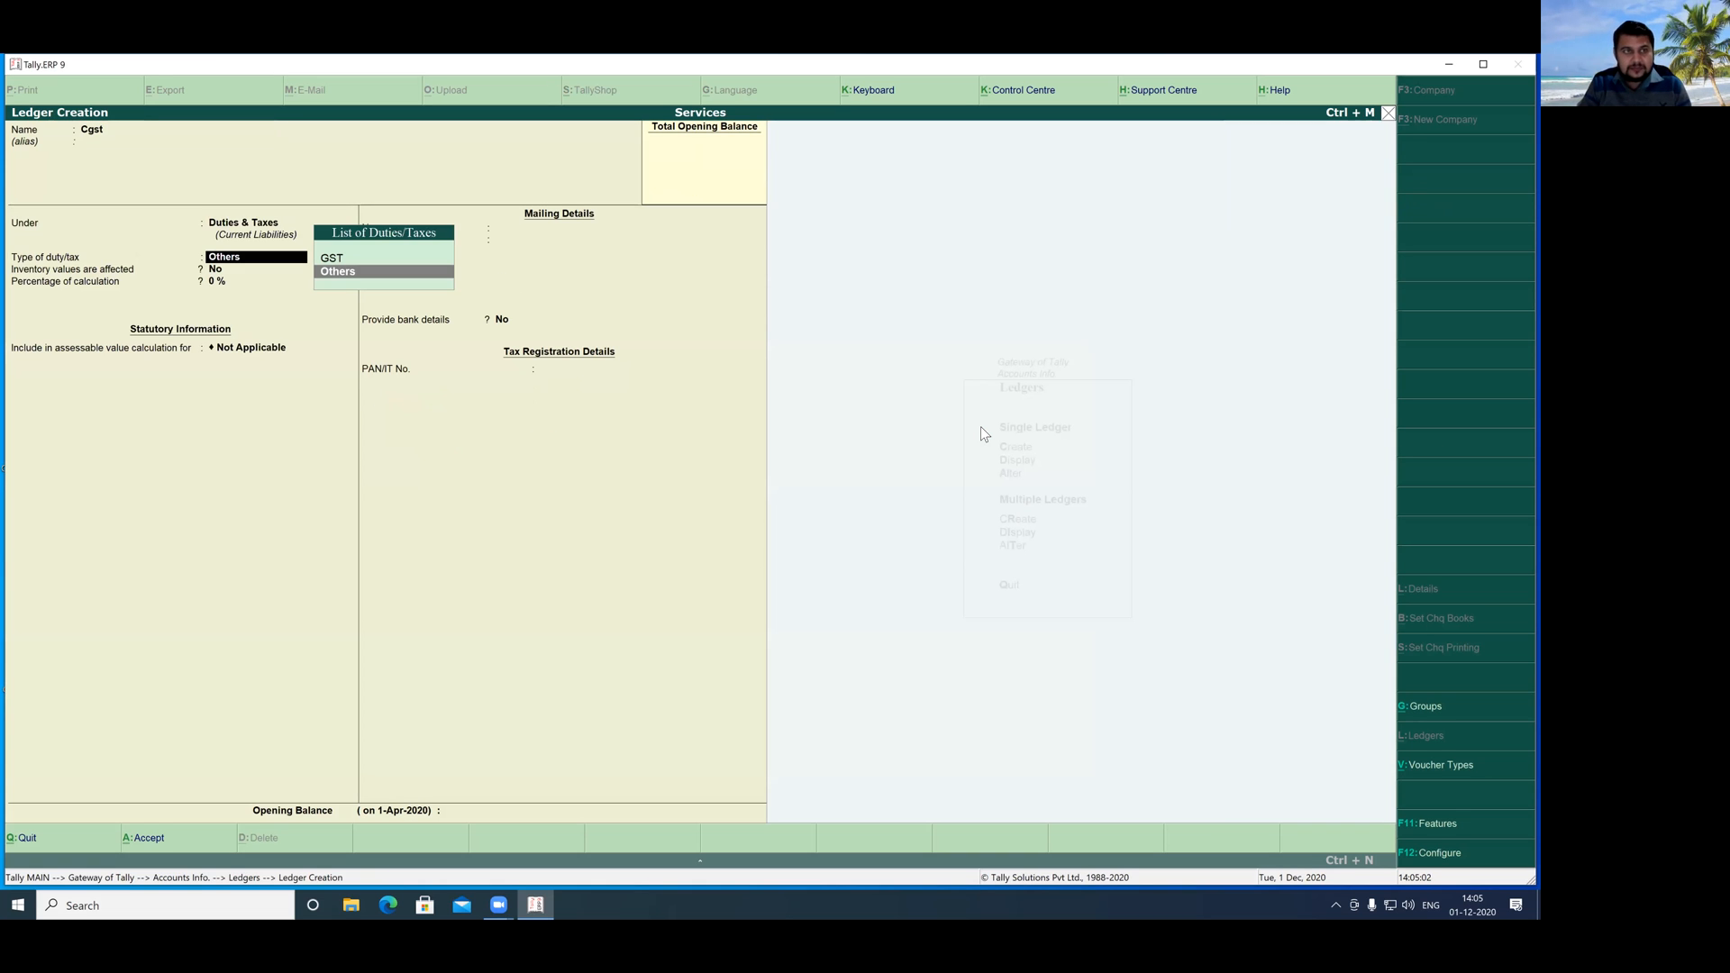
# - Set the Cgst ledger's duty type to GST and tax type to Central Tax, and save it with the other defaults
pyautogui.press('Up')
pyautogui.press('Return')
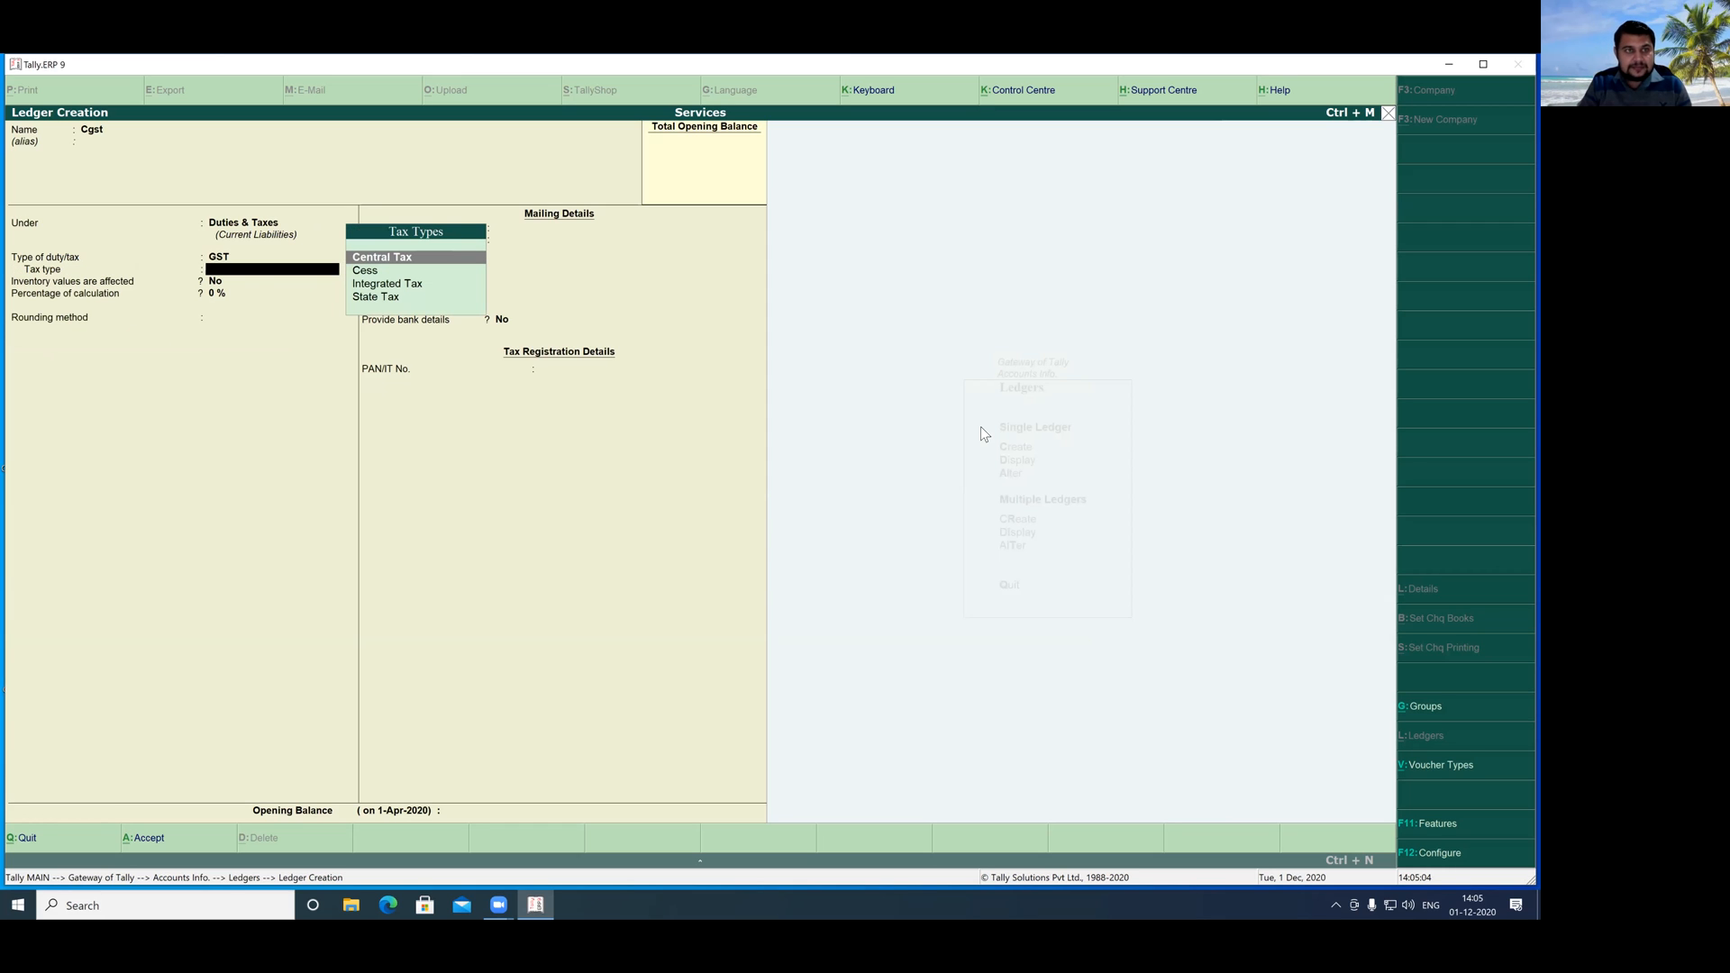
pyautogui.press('Return')
pyautogui.press('Return')
pyautogui.press('Return')
pyautogui.press('Return')
pyautogui.press('Return')
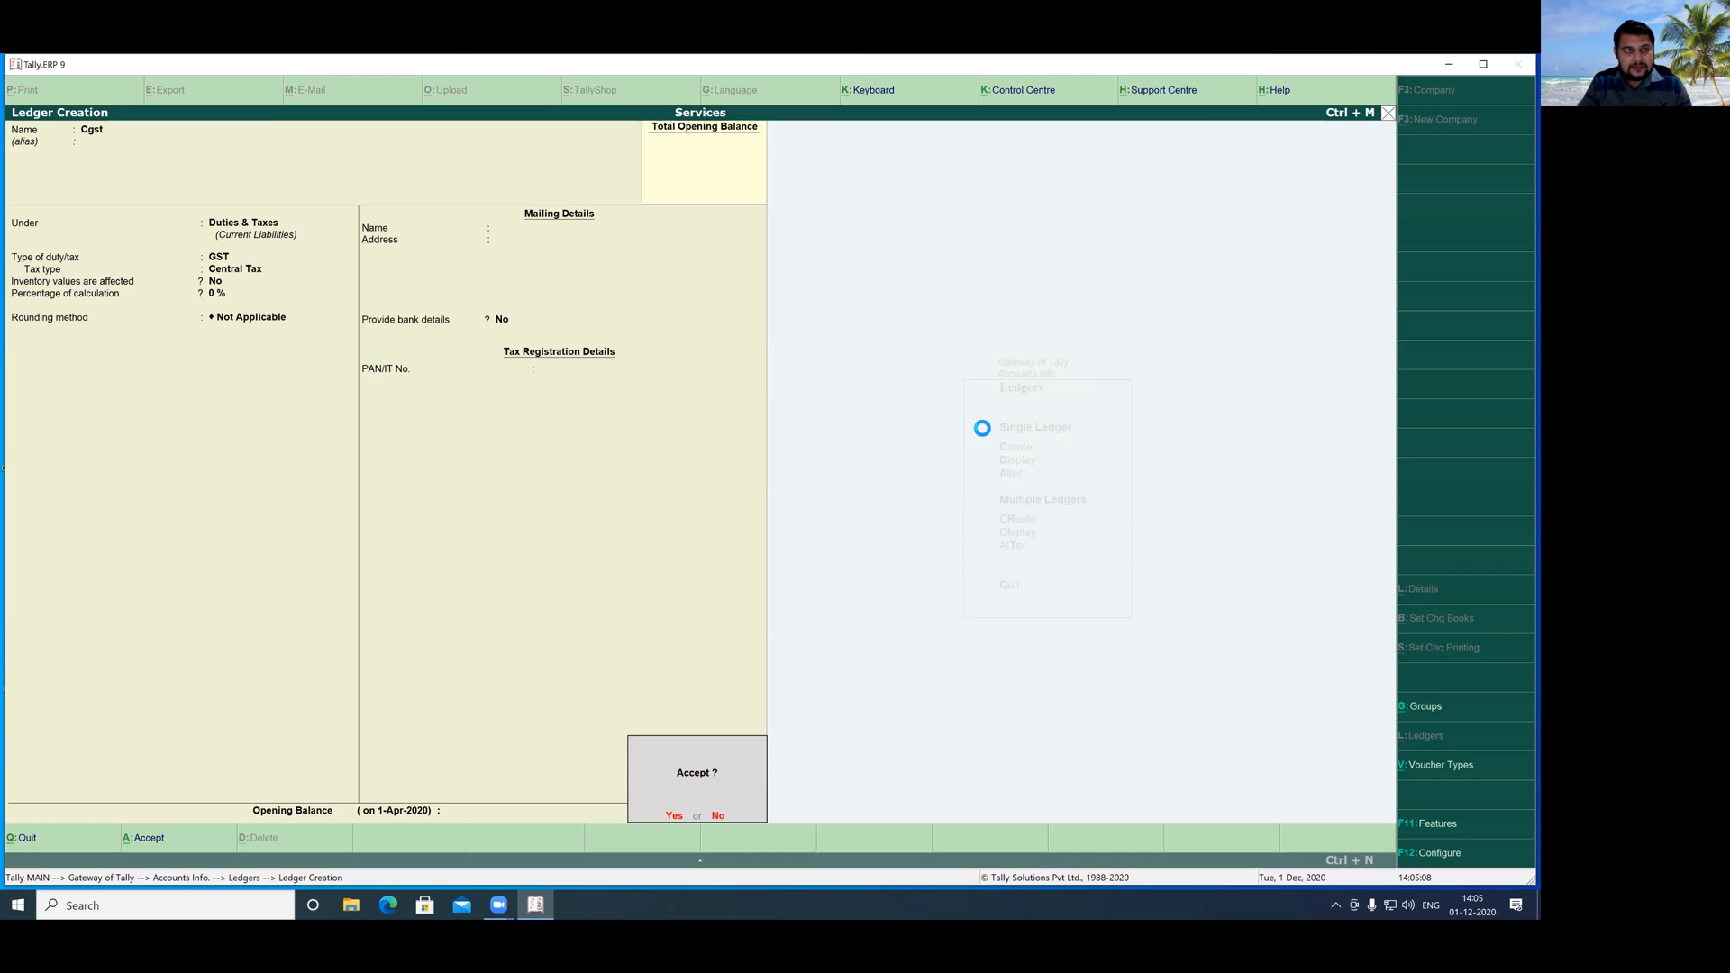
pyautogui.press('Return')
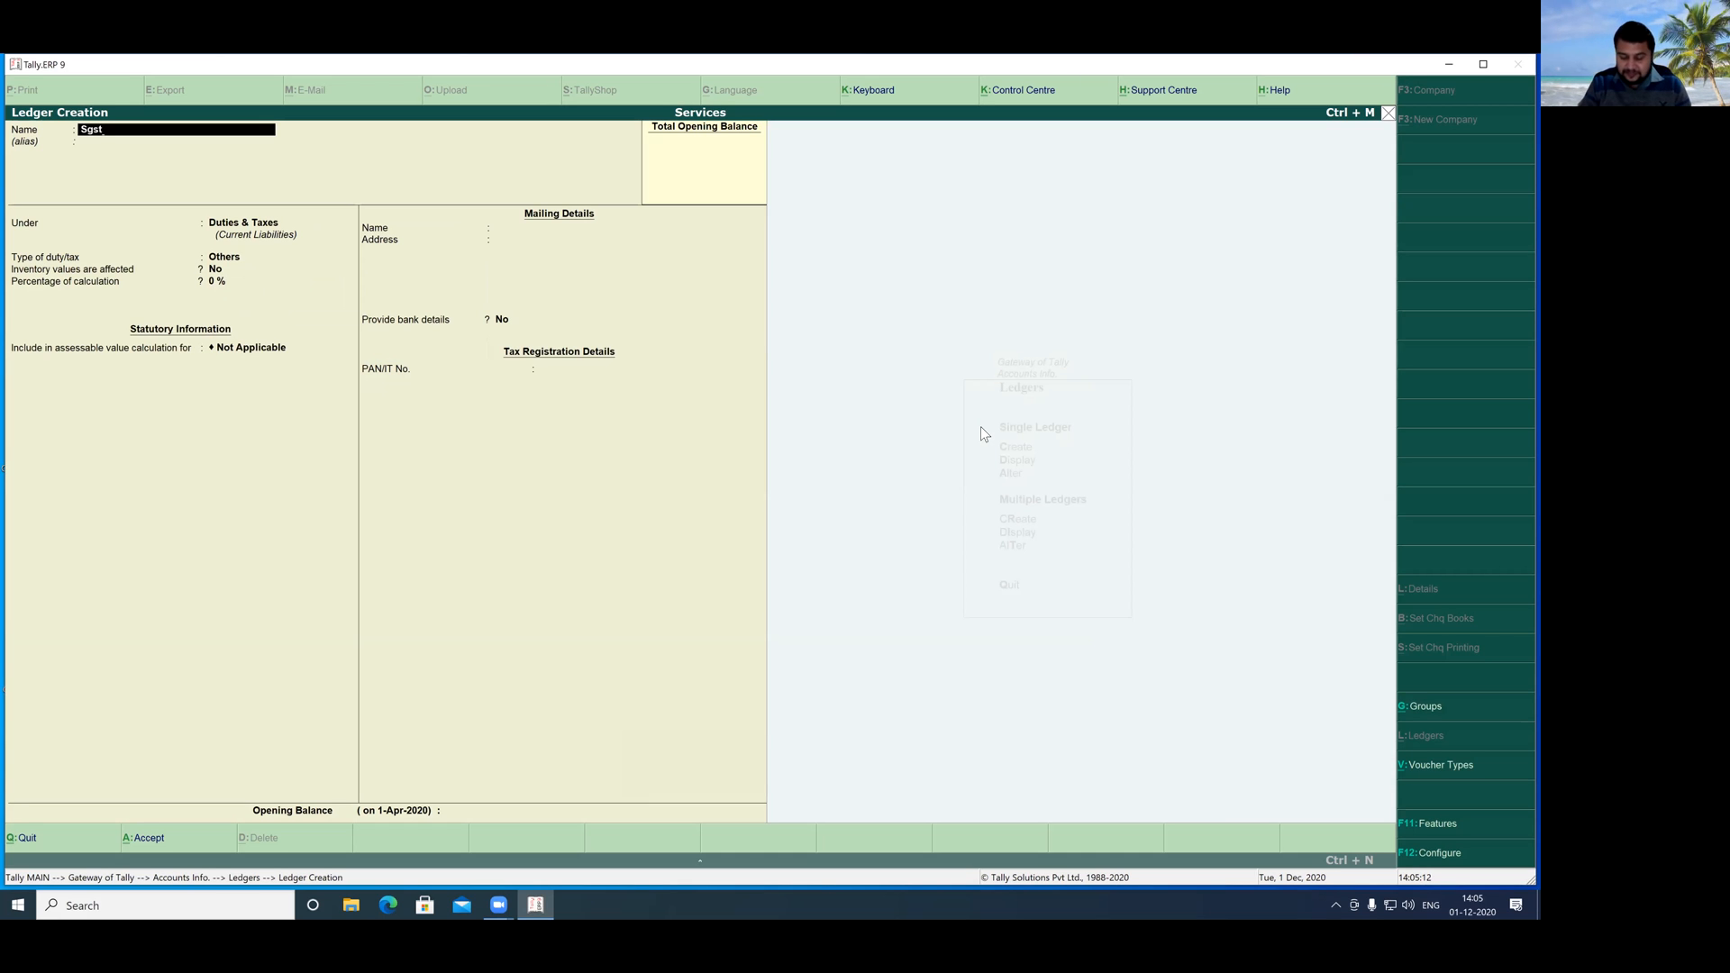
# - Name the next ledger Sgst, keep it under Duties & Taxes and set its type of duty to GST
pyautogui.press('Return')
pyautogui.press('Return')
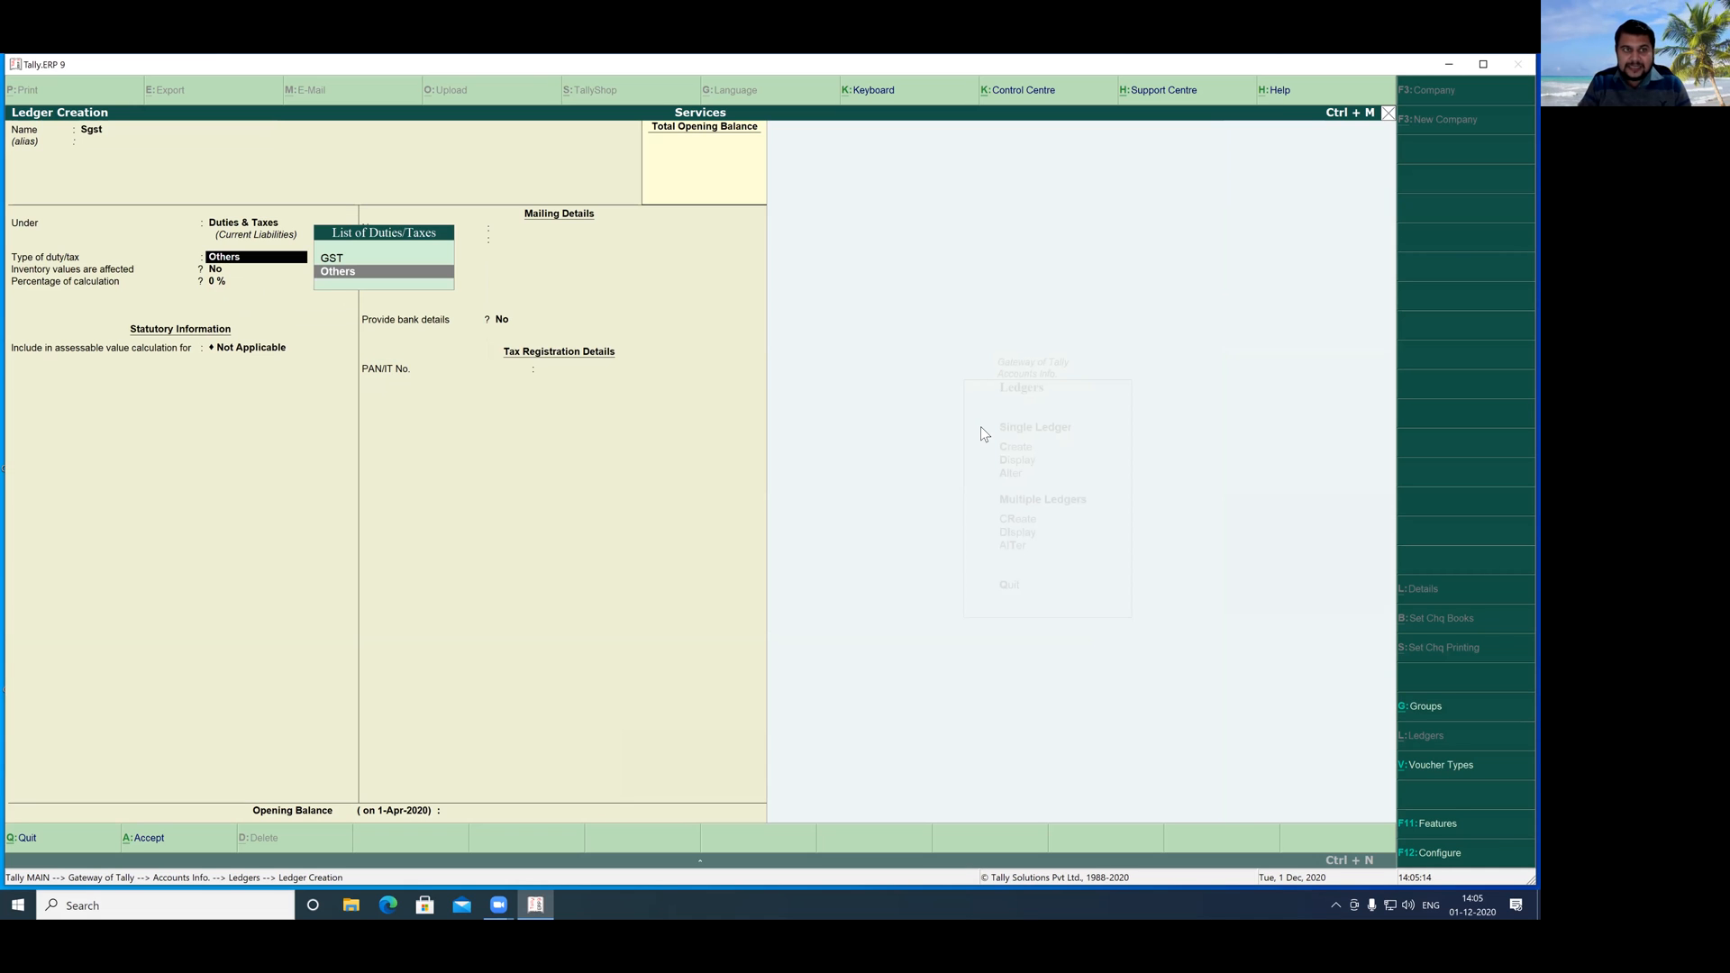
pyautogui.press('Up')
pyautogui.press('Return')
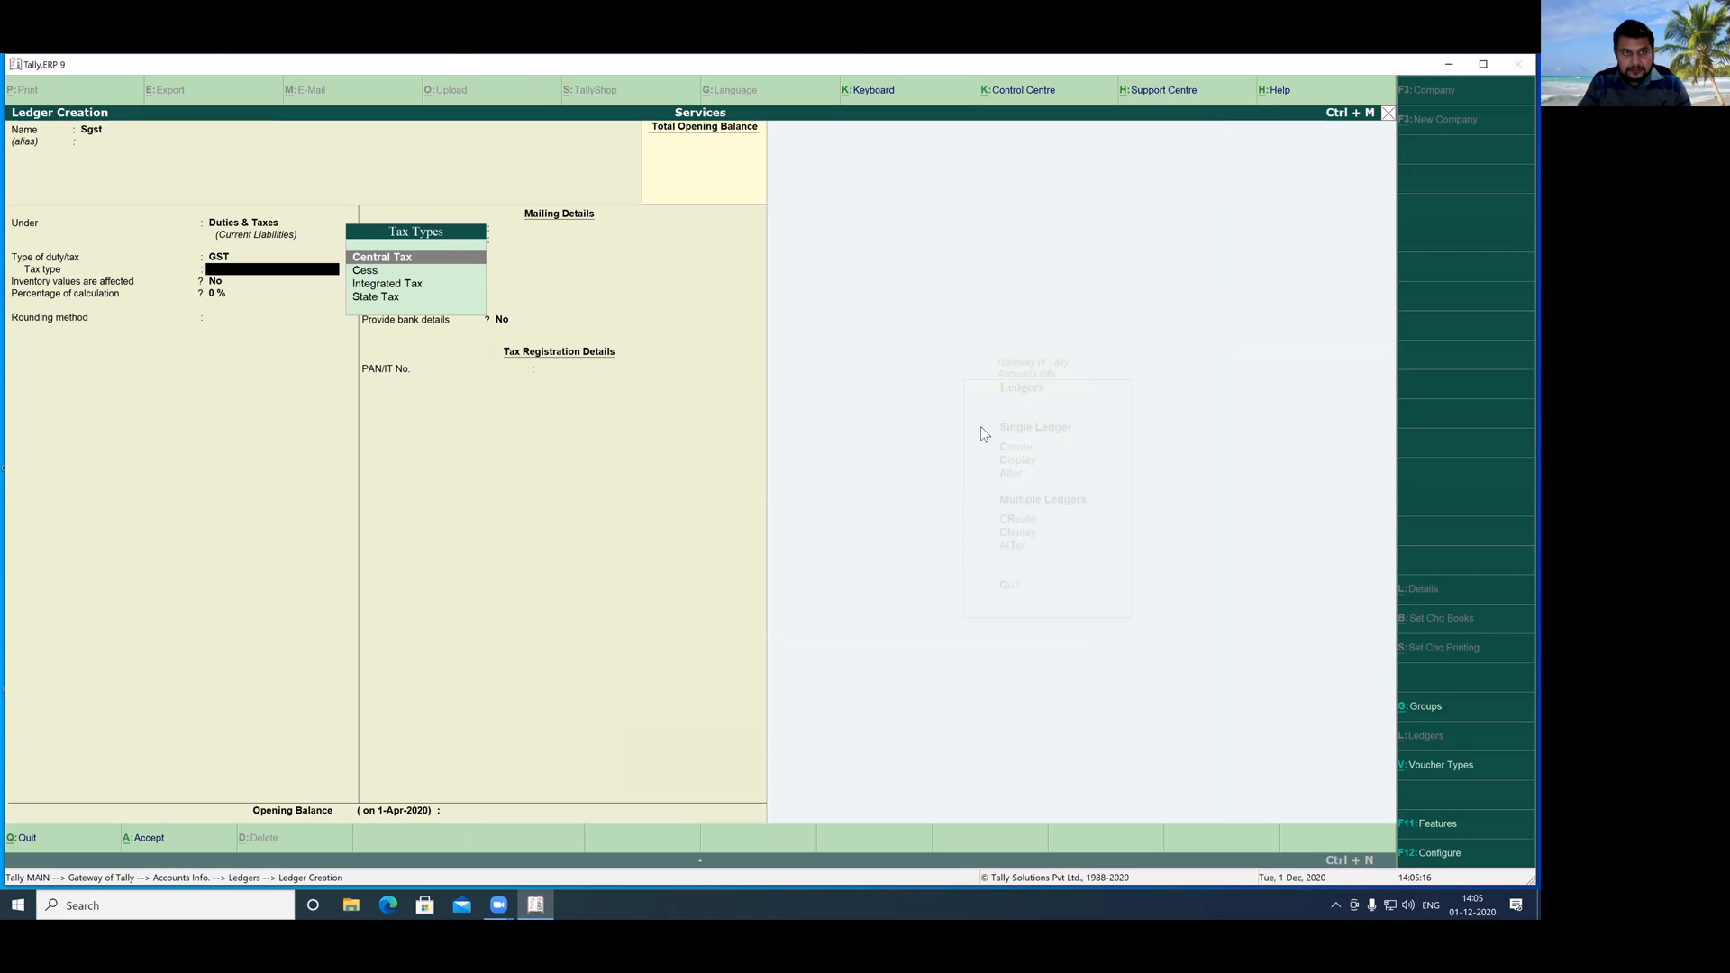
# - Set the Sgst ledger's tax type to State Tax and save it with 0% calculation and rounding Not Applicable
pyautogui.press('Down')
pyautogui.press('Down')
pyautogui.press('Down')
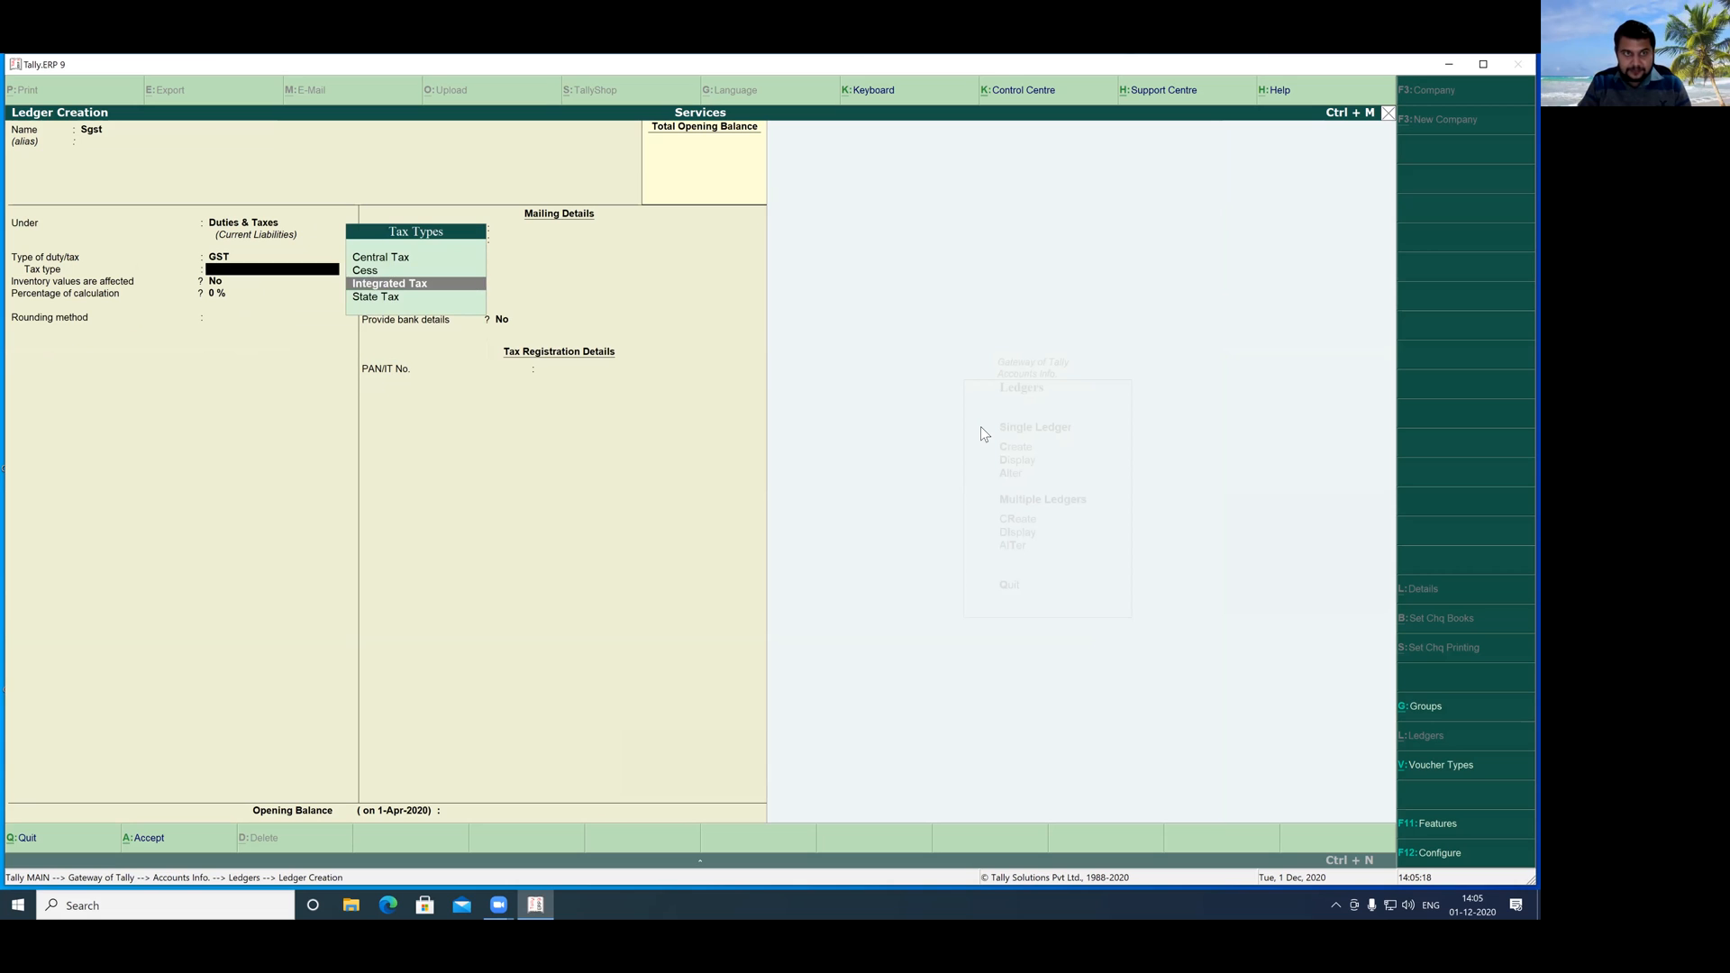
pyautogui.press('Return')
pyautogui.press('Return')
pyautogui.press('Return')
pyautogui.press('Return')
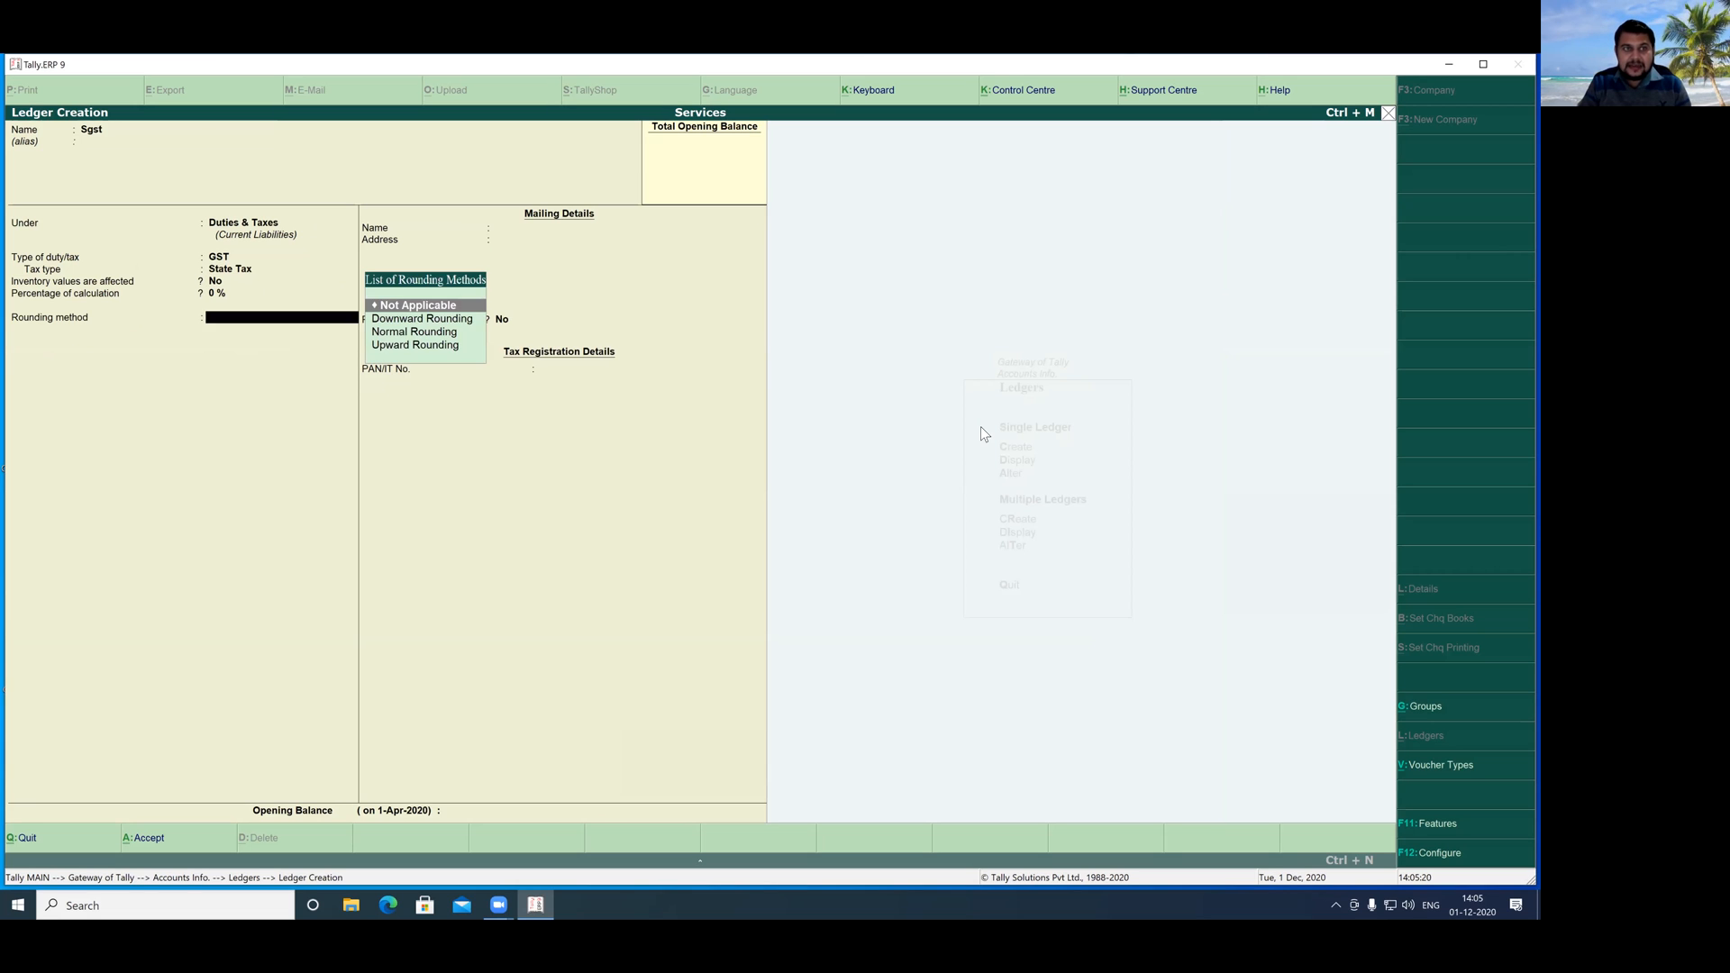
pyautogui.press('Return')
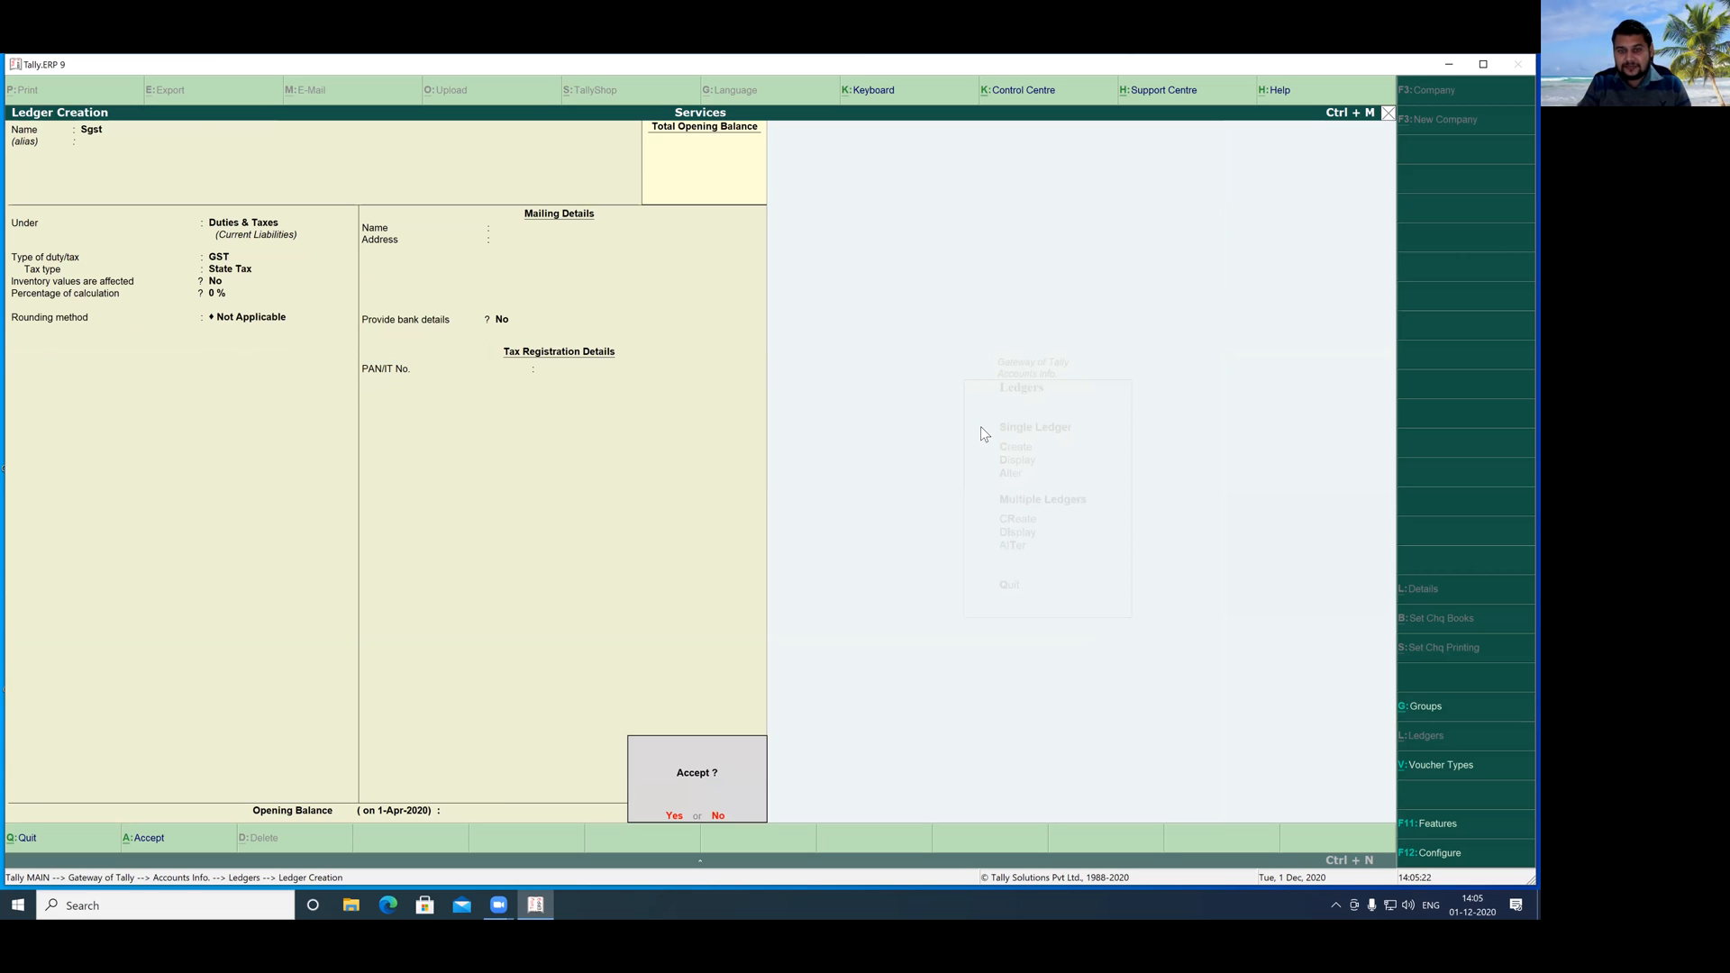
pyautogui.press('Return')
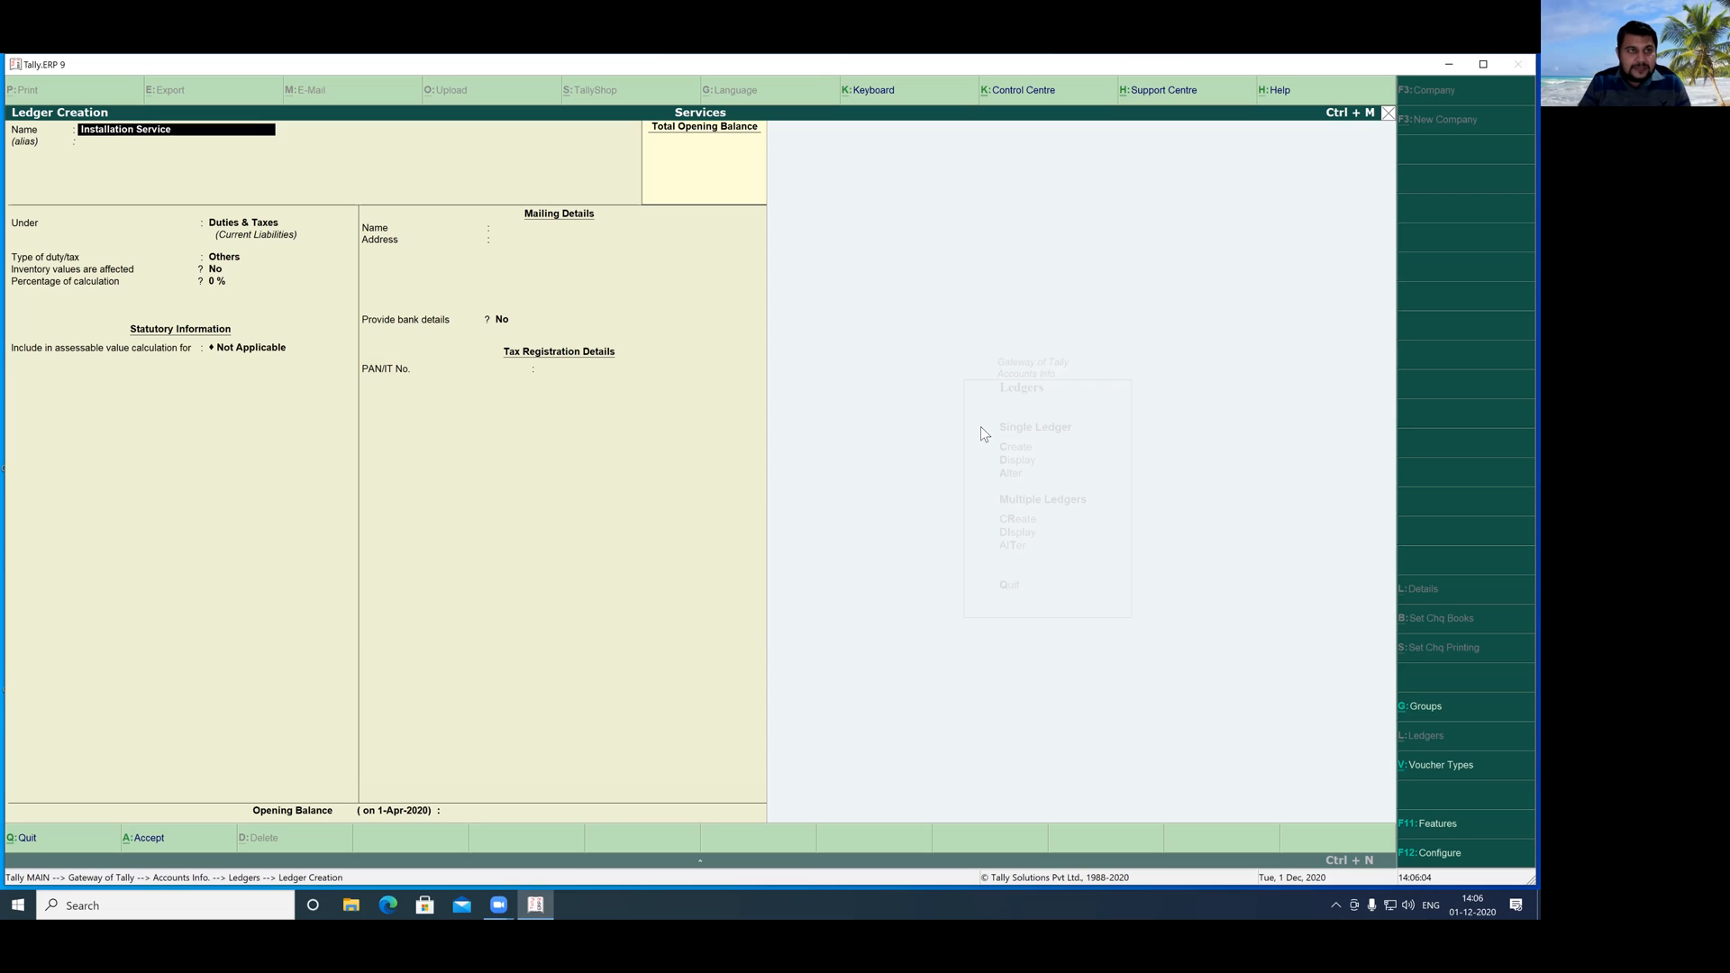
# - Name the next ledger Installation Service and place it under the Indirect Expenses group
pyautogui.press('Return')
pyautogui.press('Return')
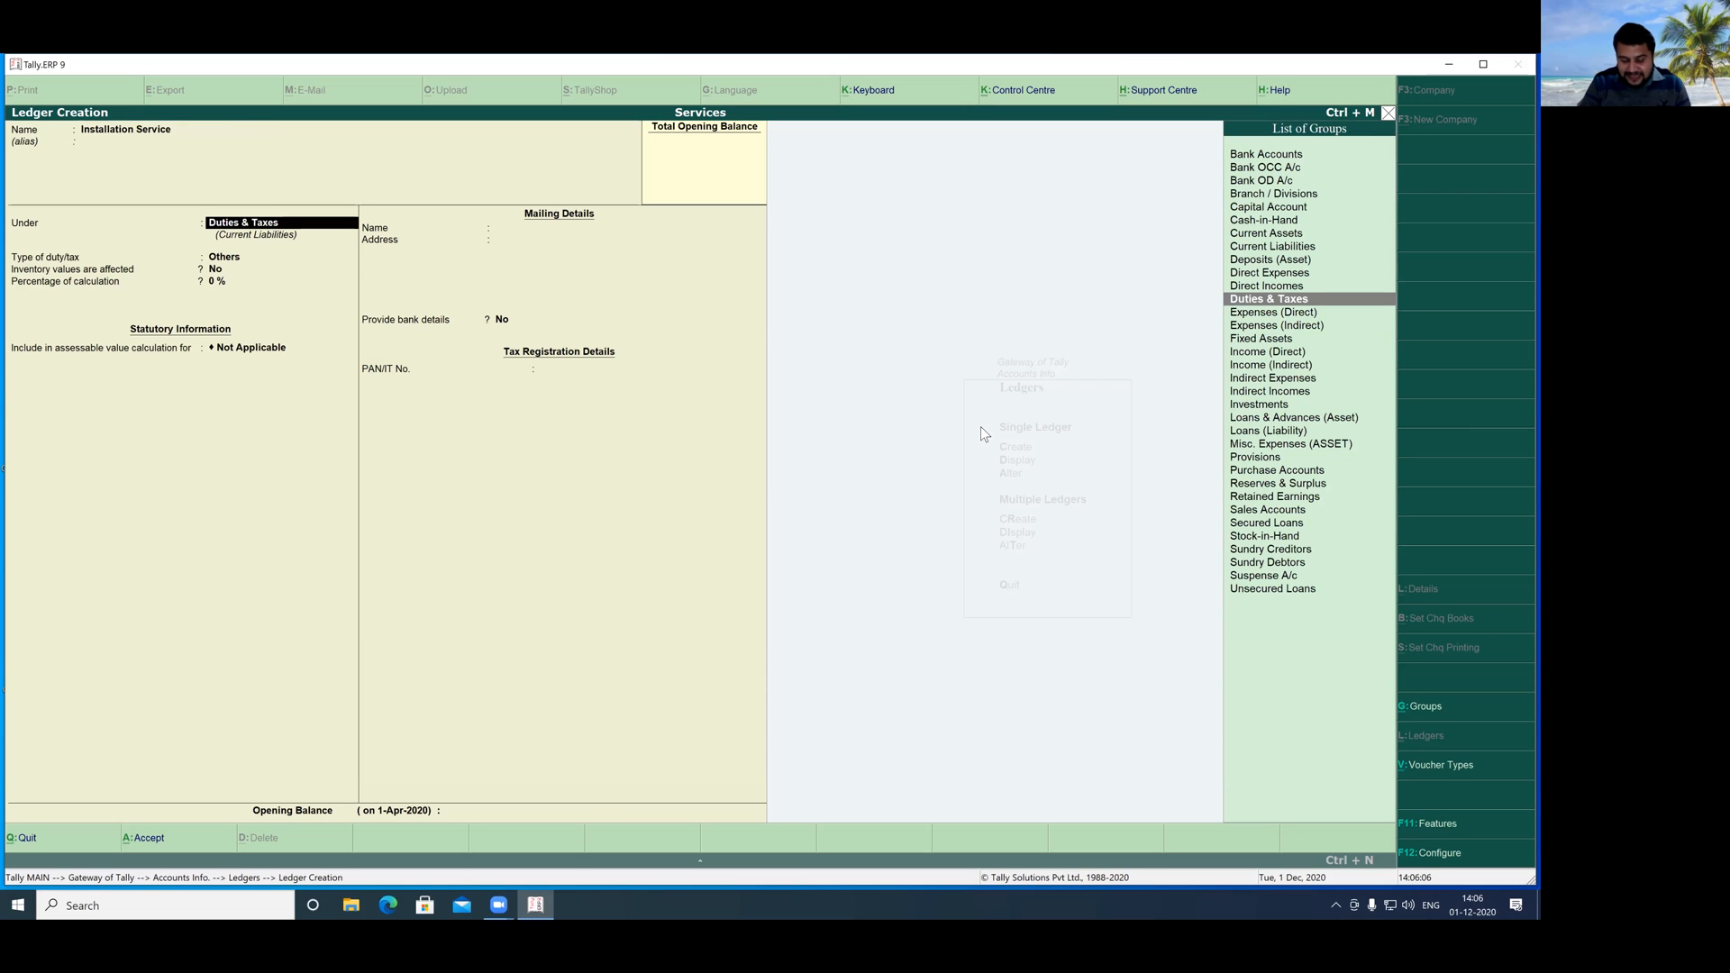
pyautogui.write('In')
pyautogui.press('Down')
pyautogui.press('Down')
pyautogui.press('Down')
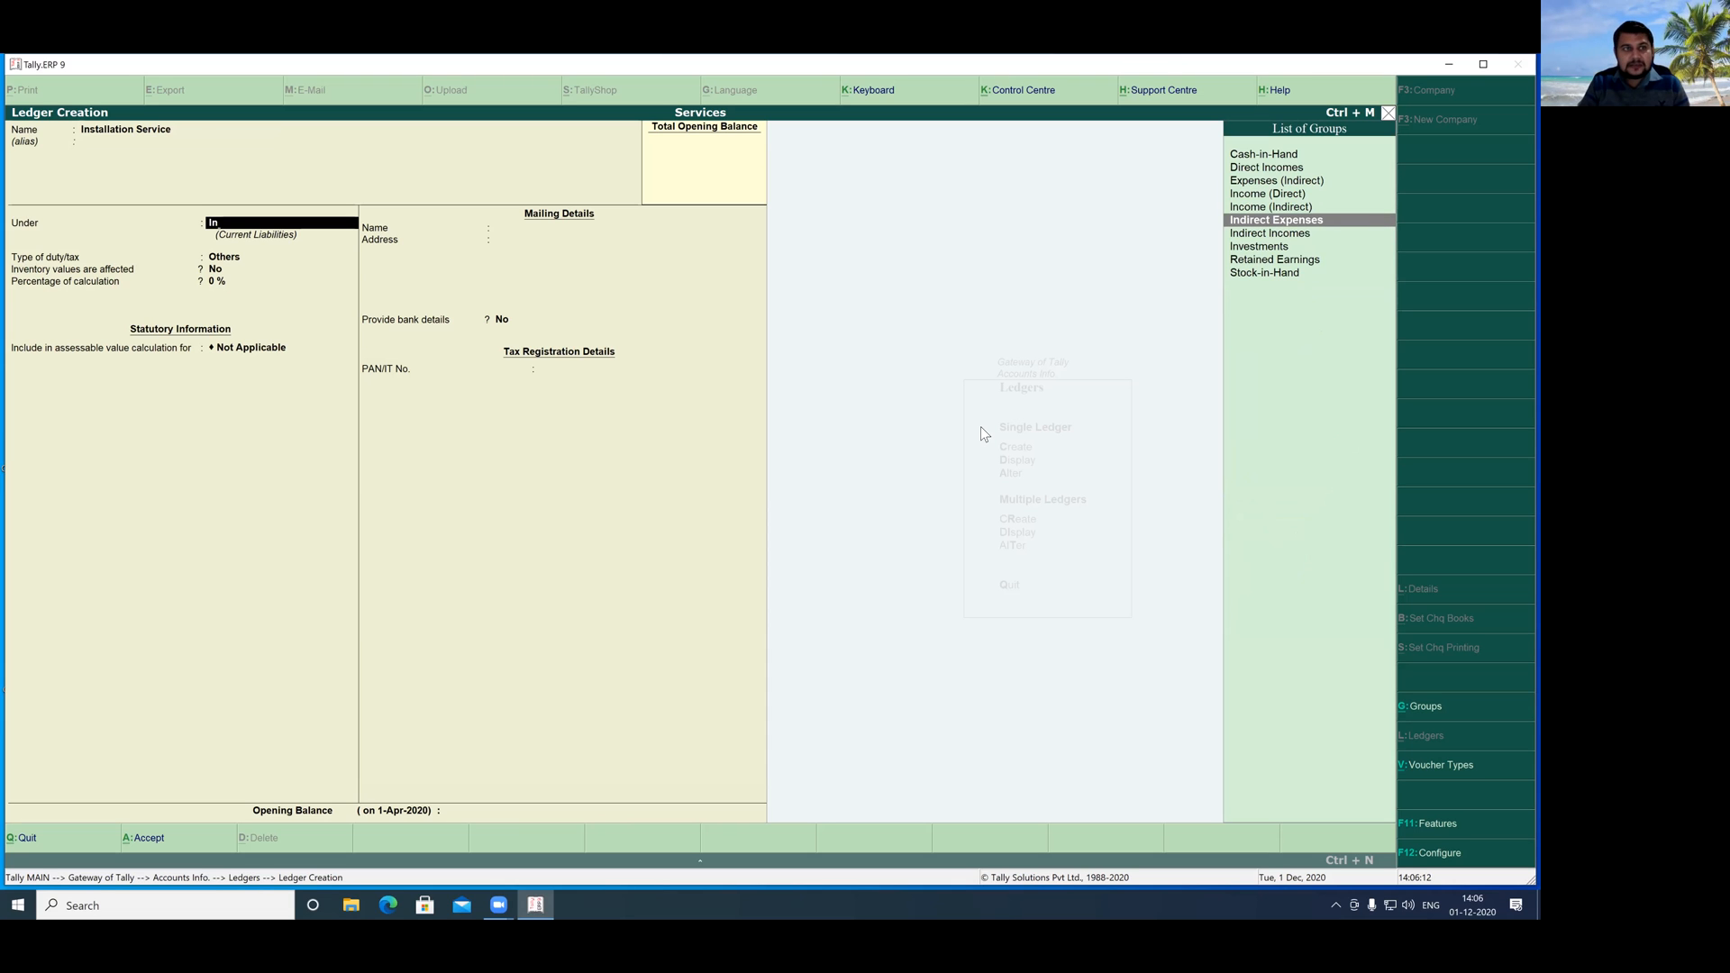
pyautogui.press('Return')
# - Set inventory values affected to Yes with ledger type Not Applicable, keep GST applicable and open the Installation Service ledger's GST details
pyautogui.press('y')
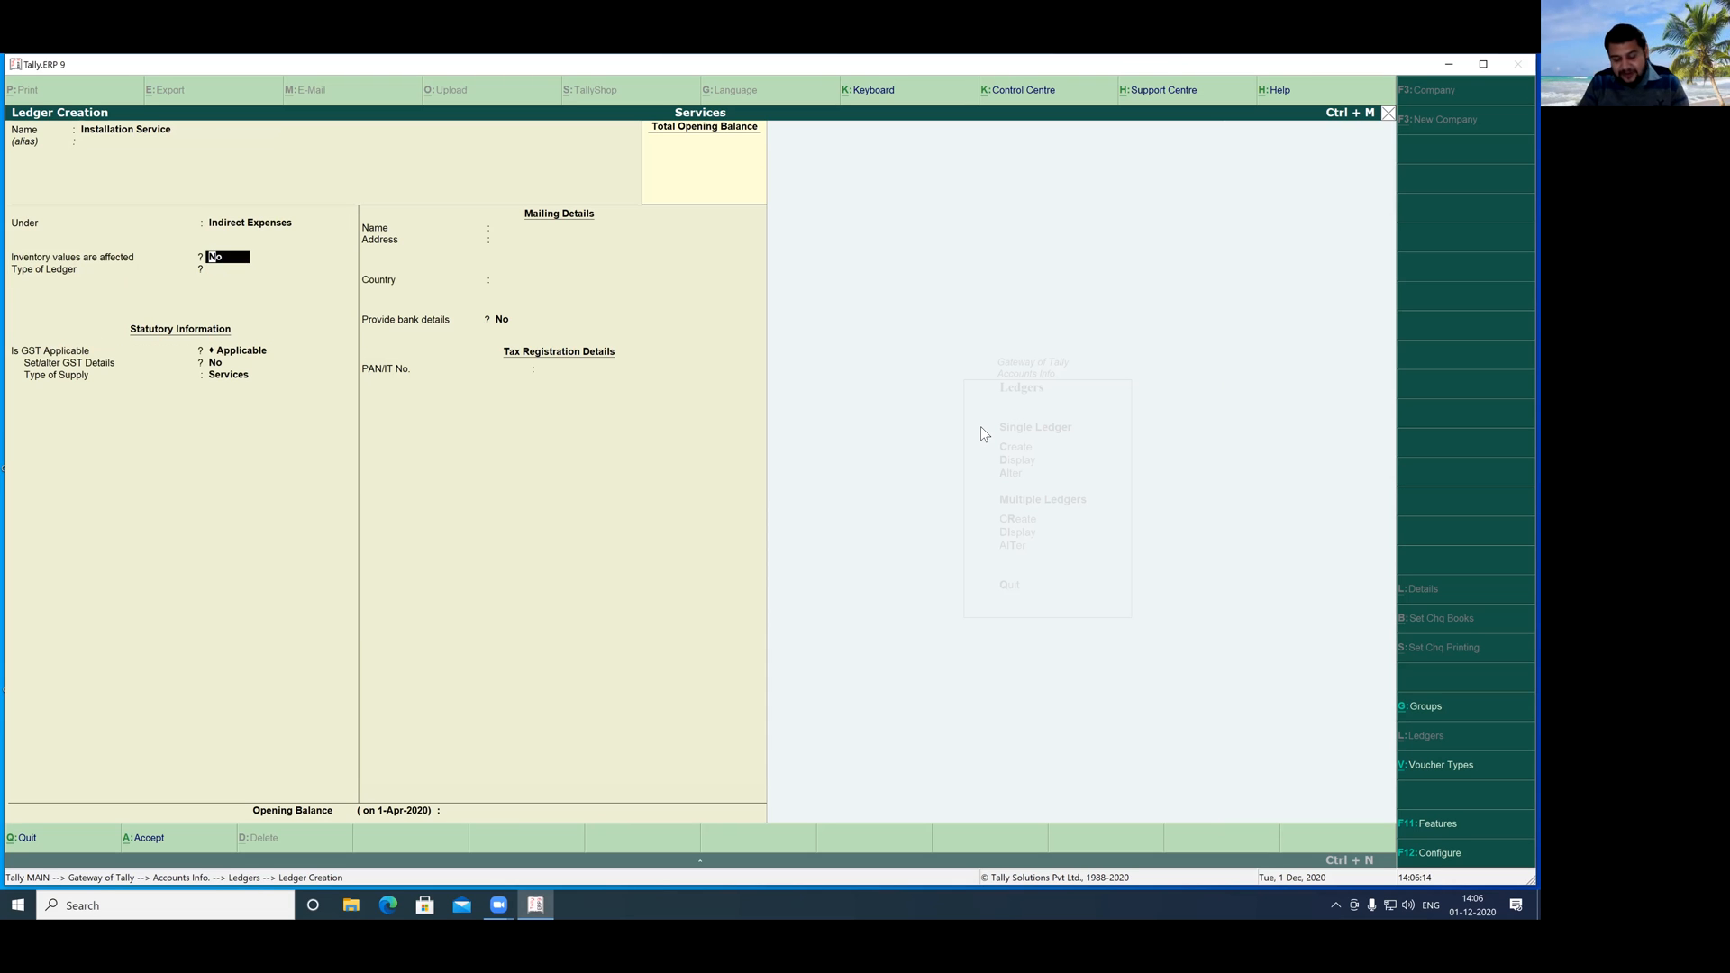
pyautogui.press('Return')
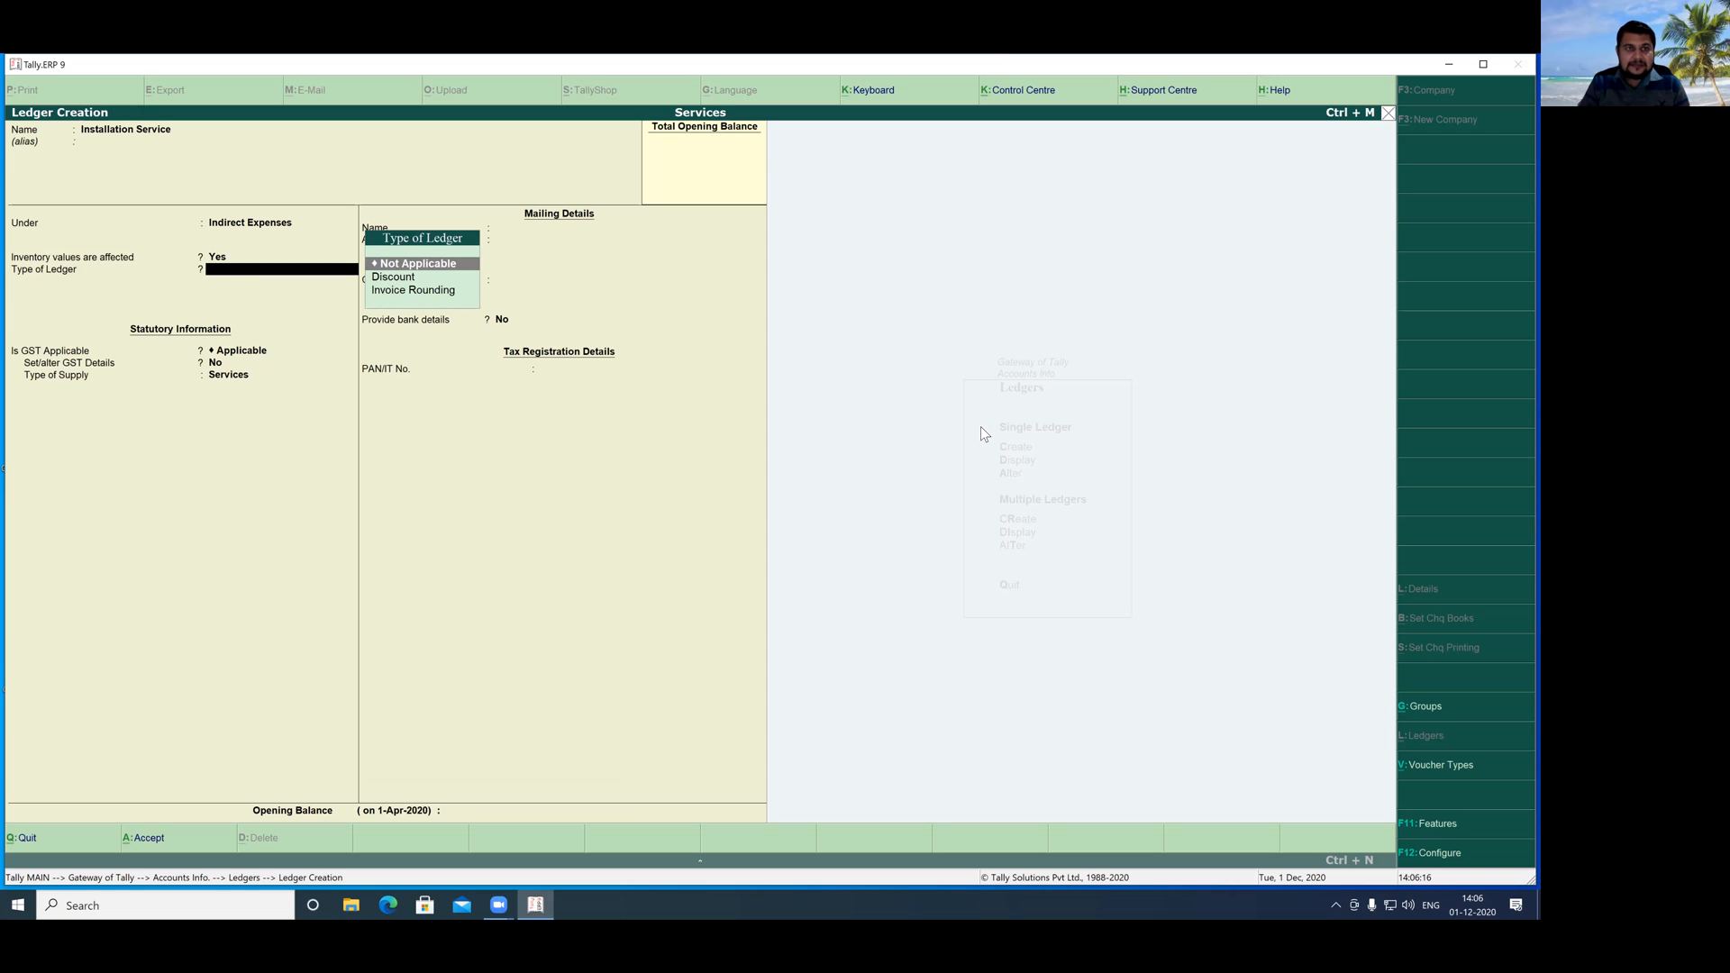
pyautogui.press('Return')
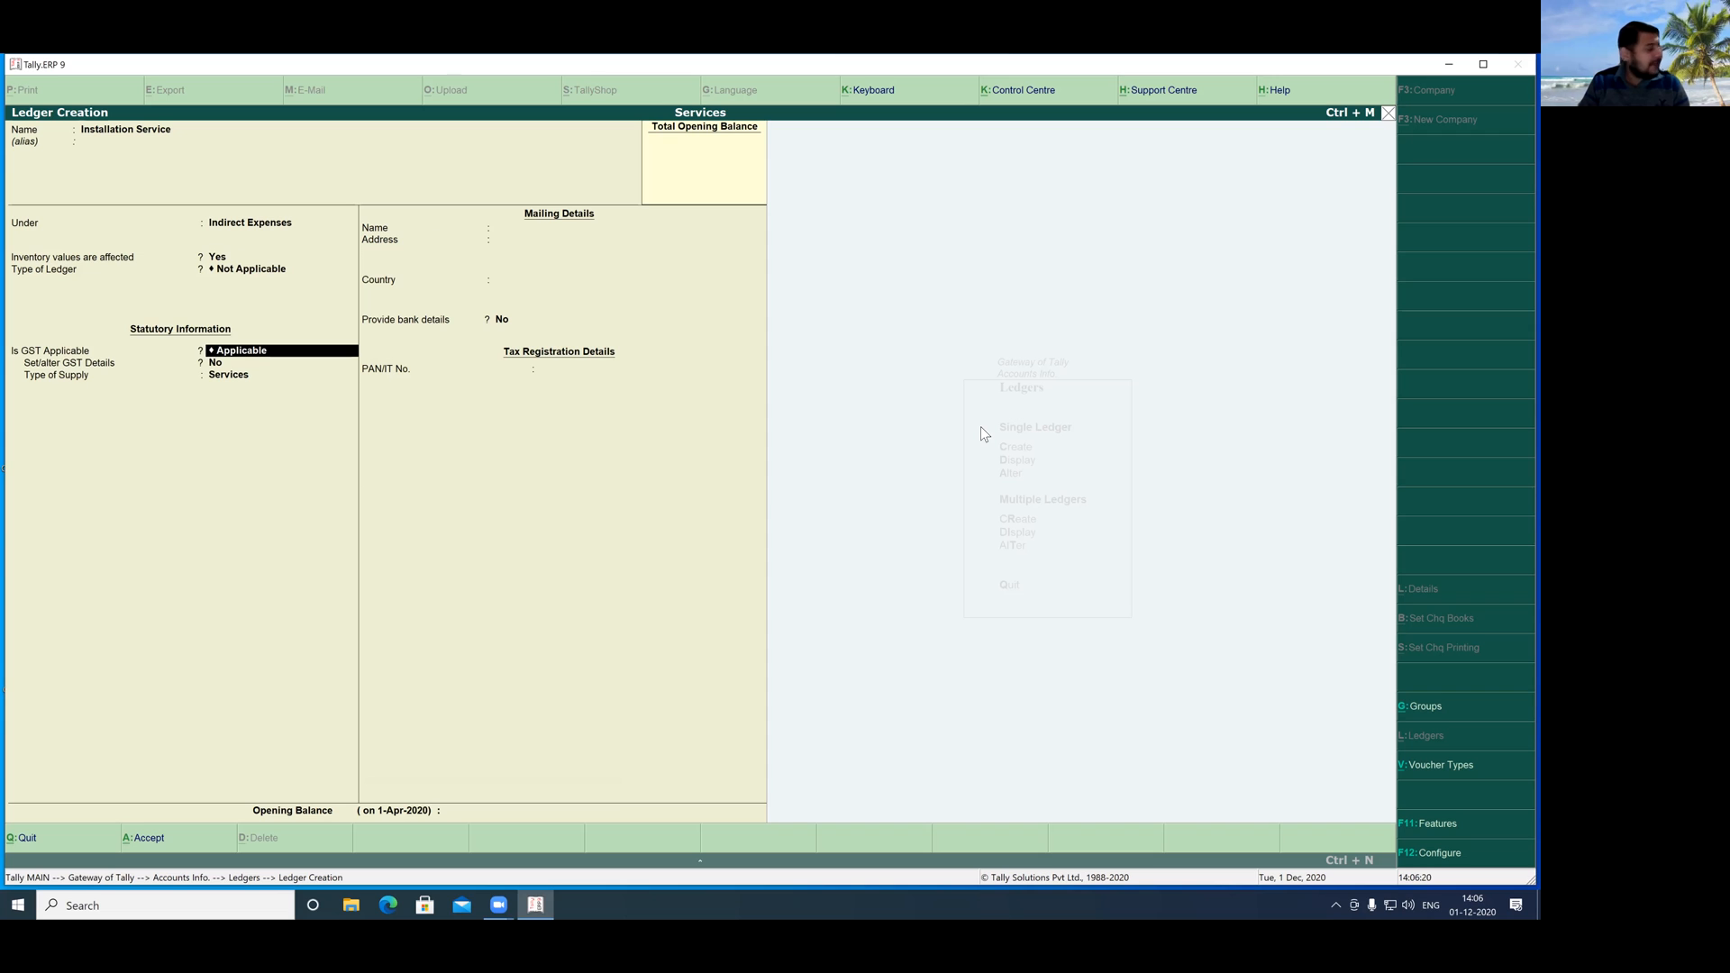
pyautogui.press('Return')
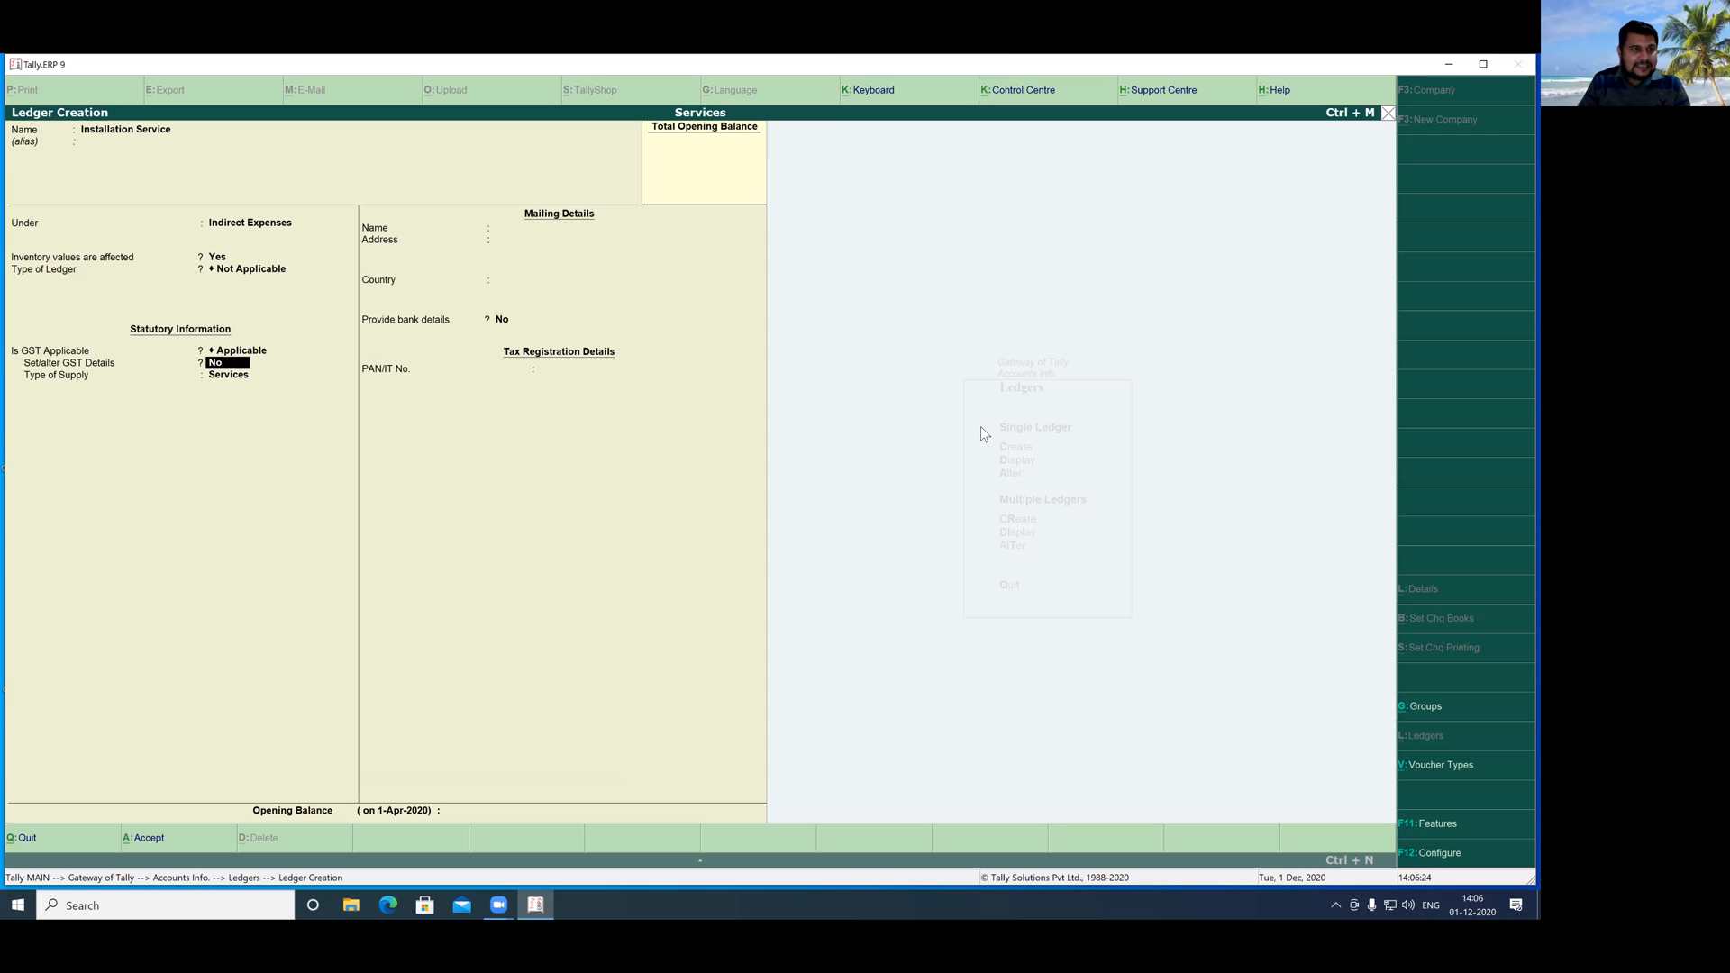
pyautogui.write('y')
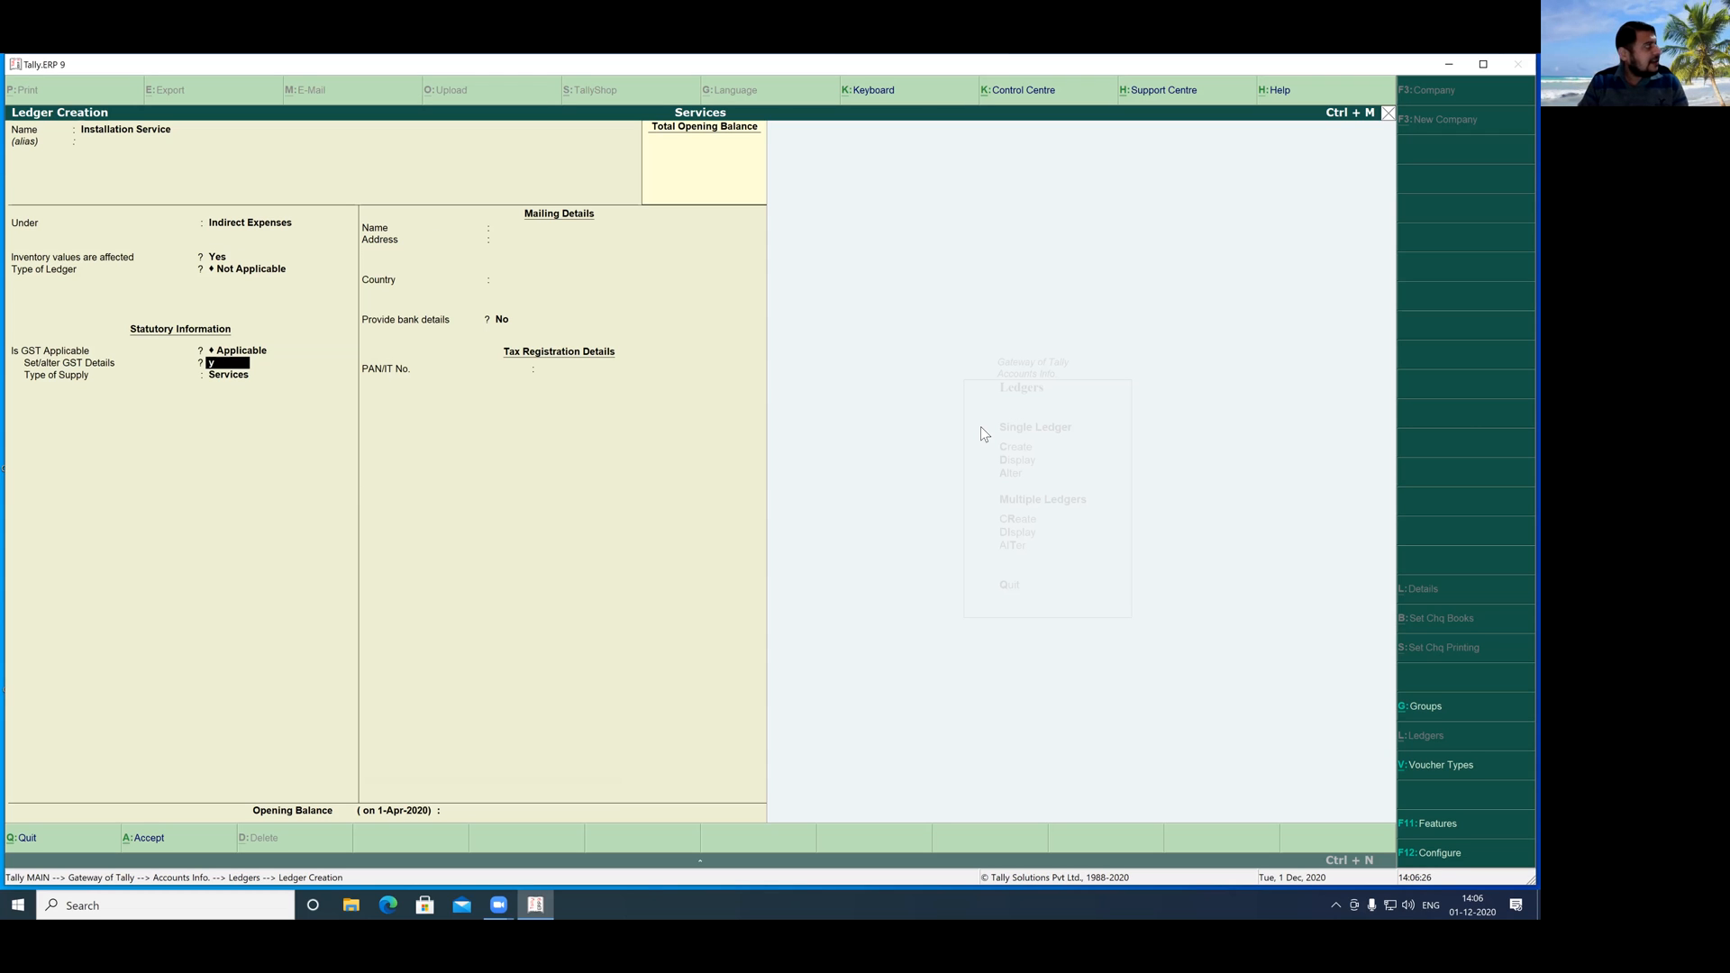
pyautogui.press('Return')
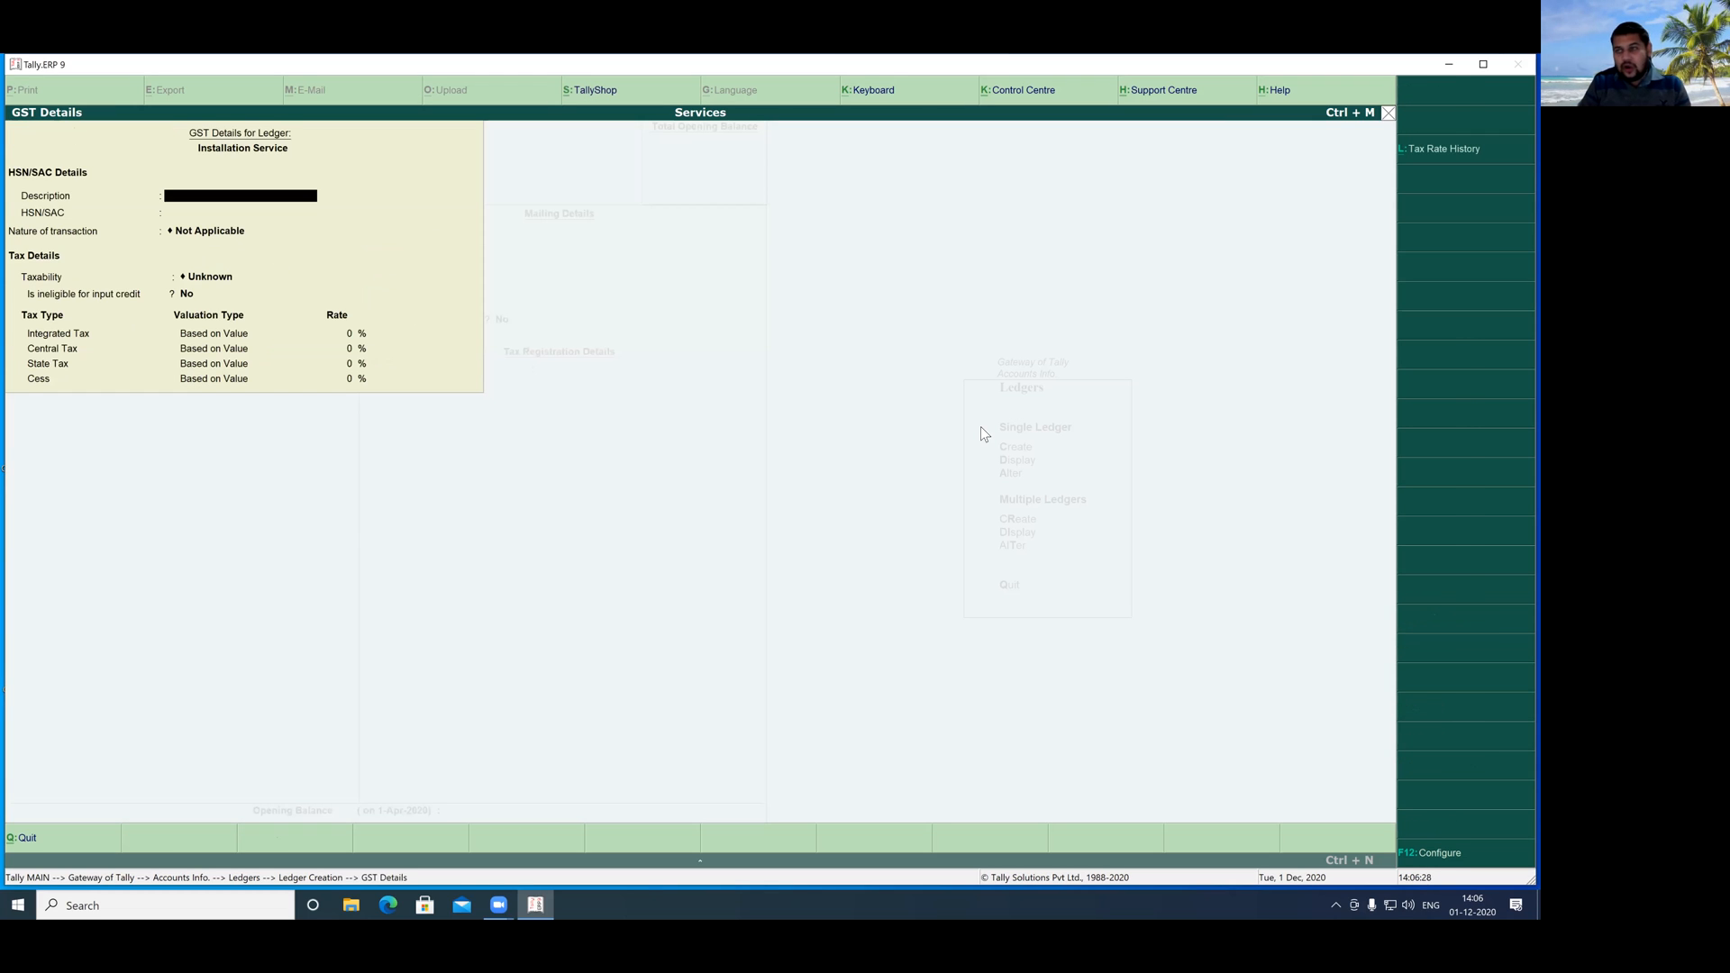
# - In the GST details, enter description Installation and HSN/SAC 45, keep the transaction nature Not Applicable, and set taxability to Taxable
pyautogui.write('Installation')
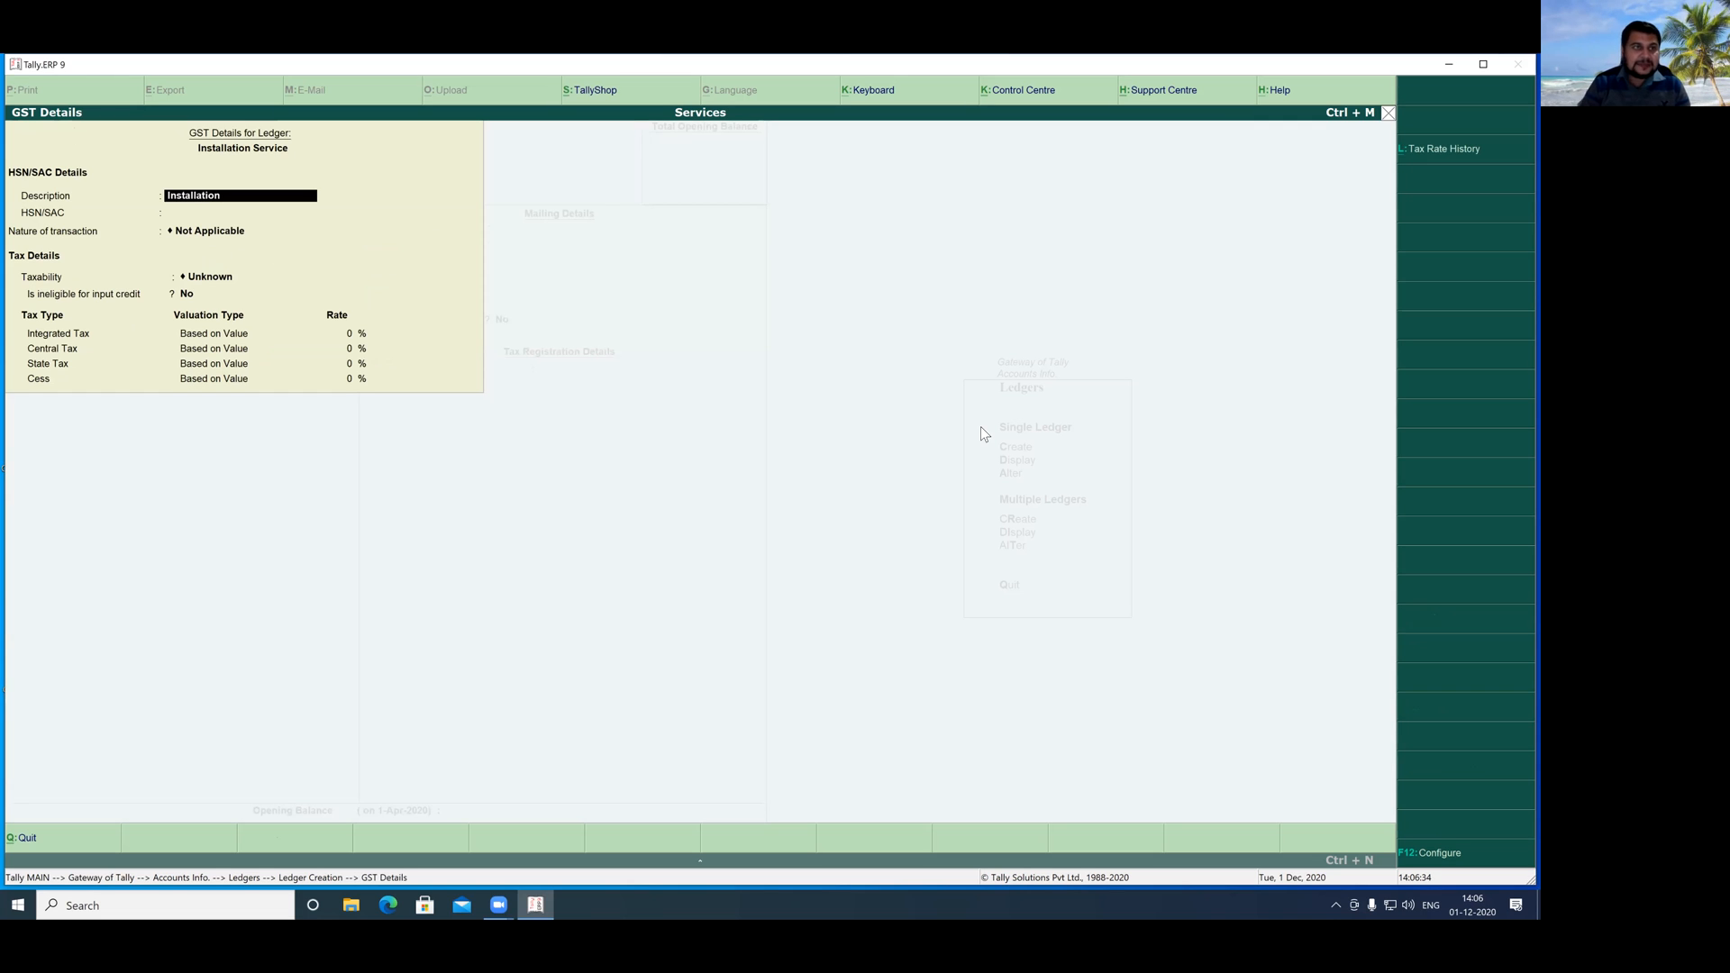
pyautogui.press('Return')
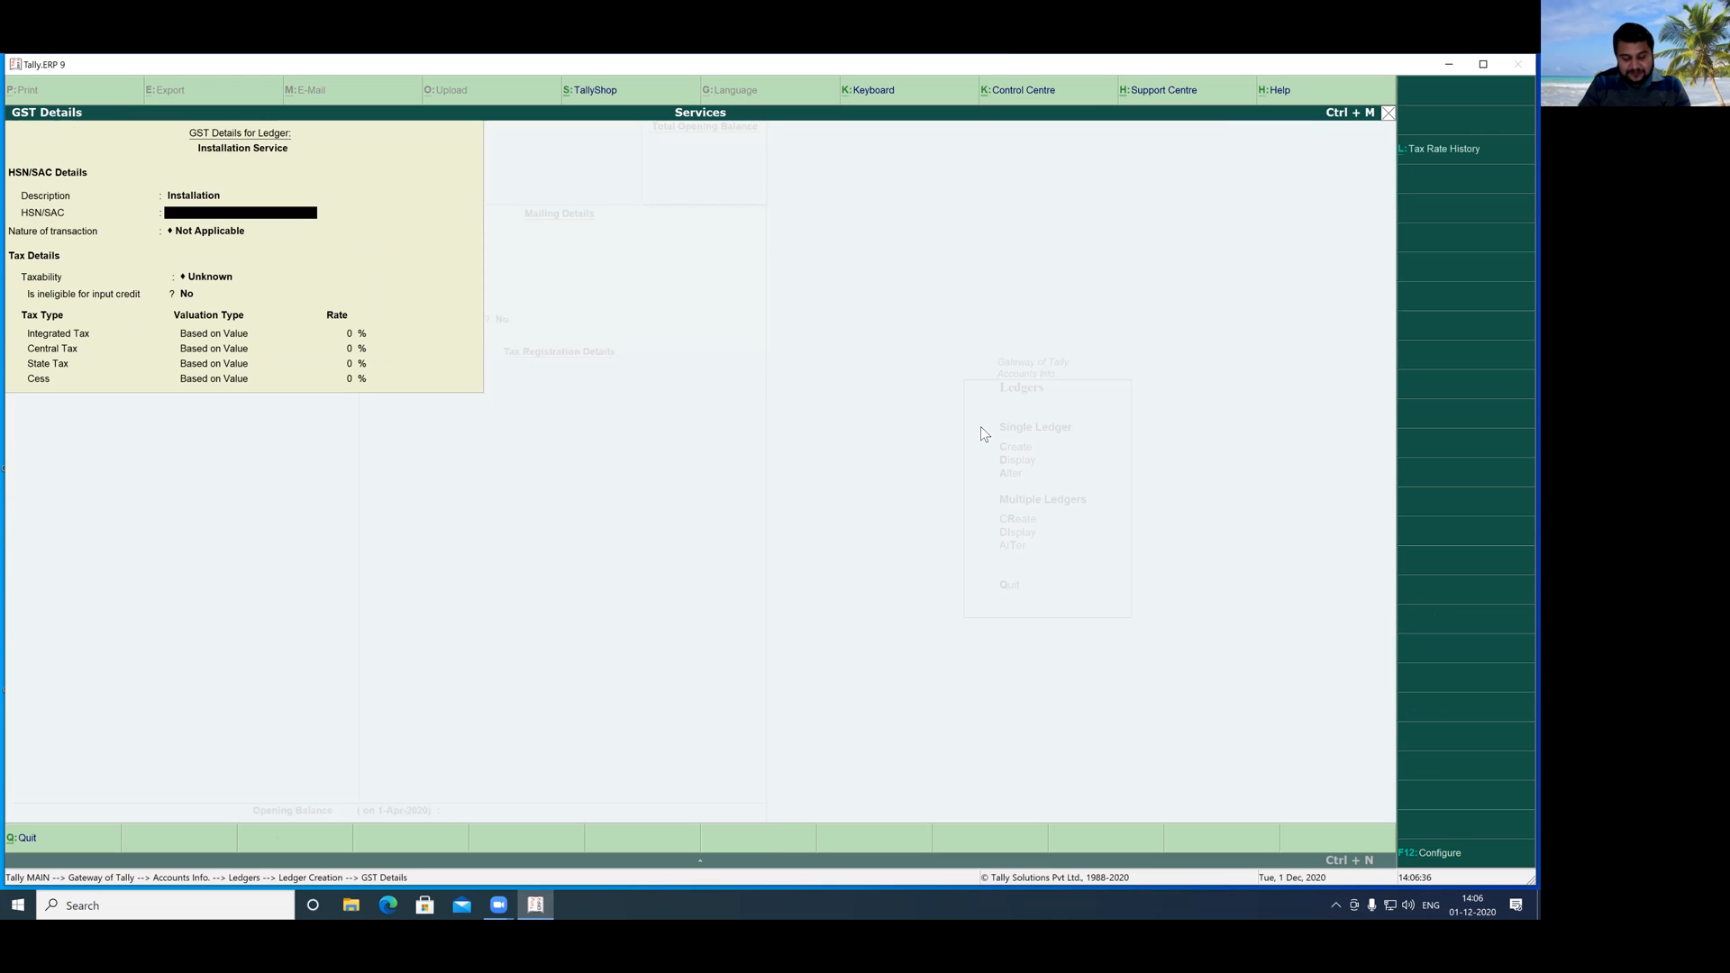
pyautogui.press('Return')
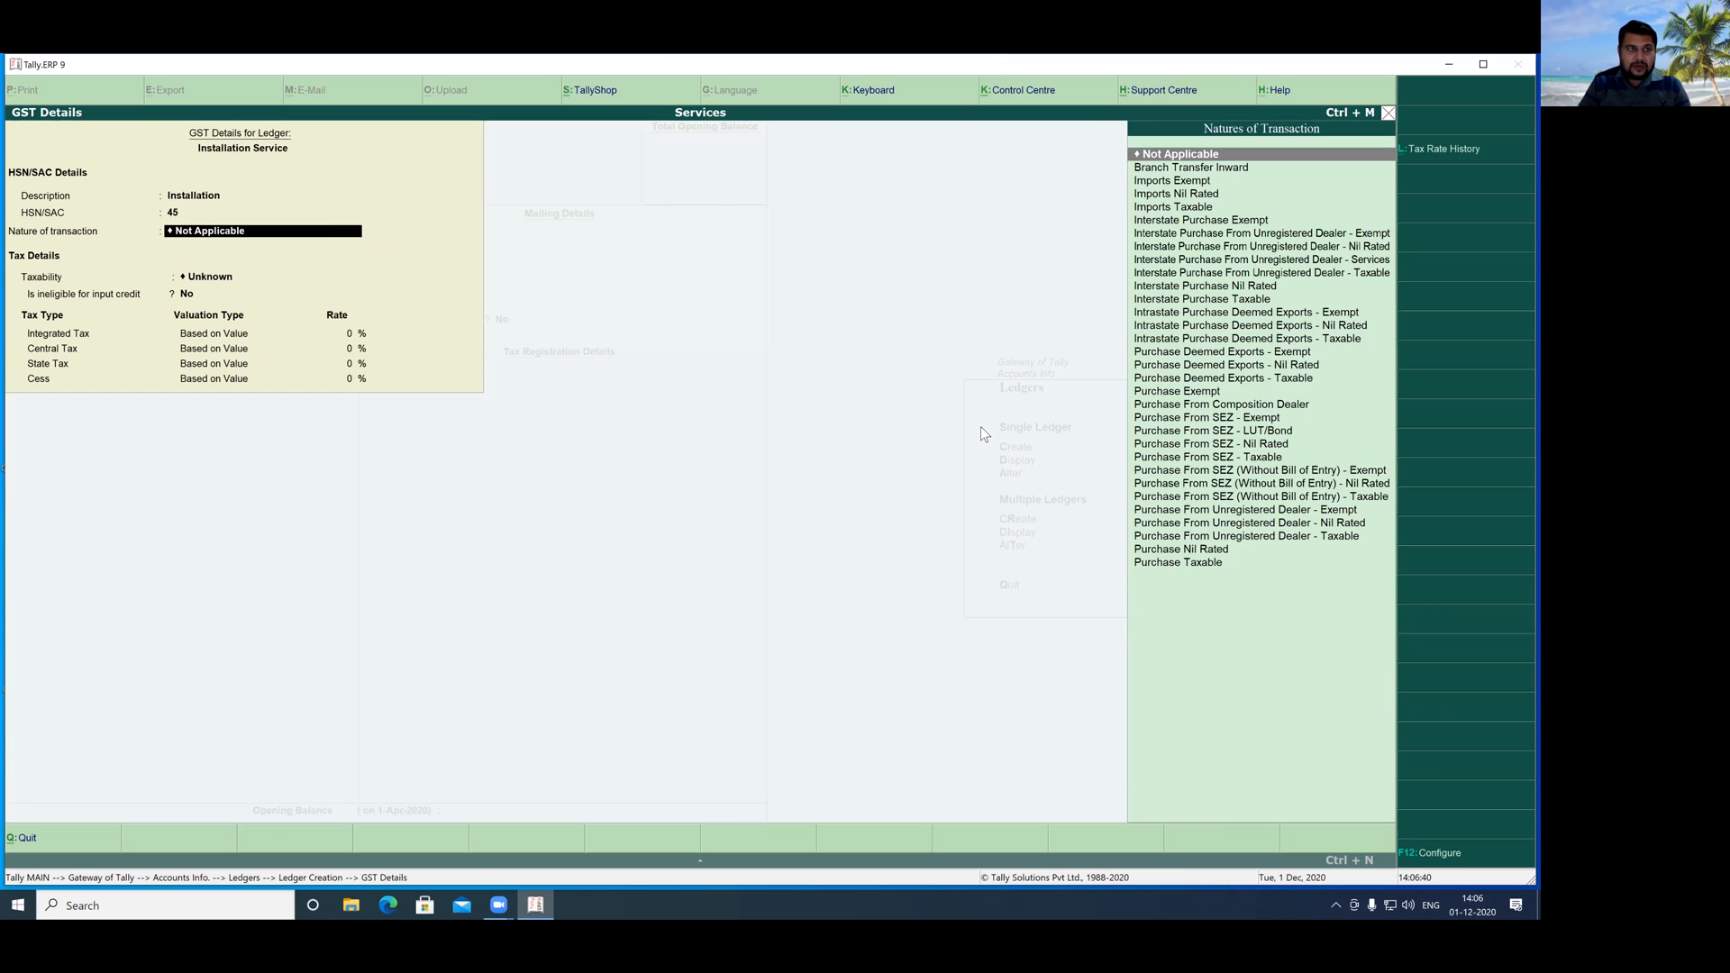
pyautogui.press('Return')
pyautogui.press('Down')
pyautogui.press('Down')
pyautogui.press('Down')
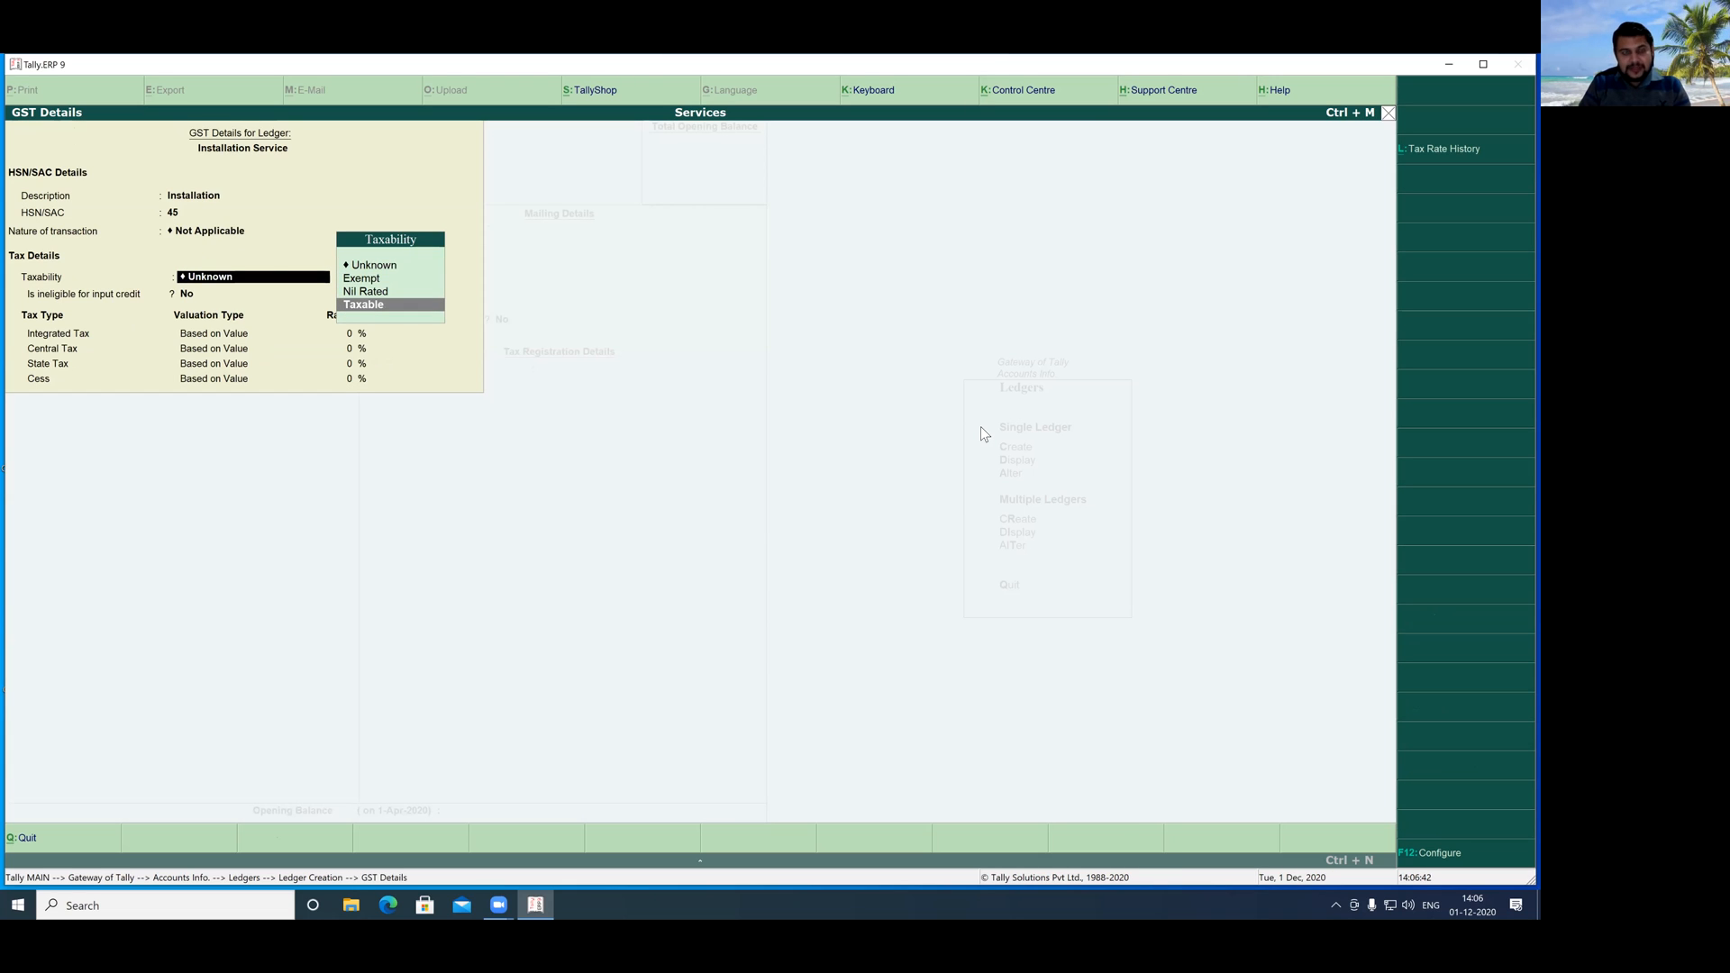
pyautogui.press('Return')
# - Set the Integrated Tax rate to 18%, keep the supply type as Services and save the Installation Service ledger
pyautogui.press('Return')
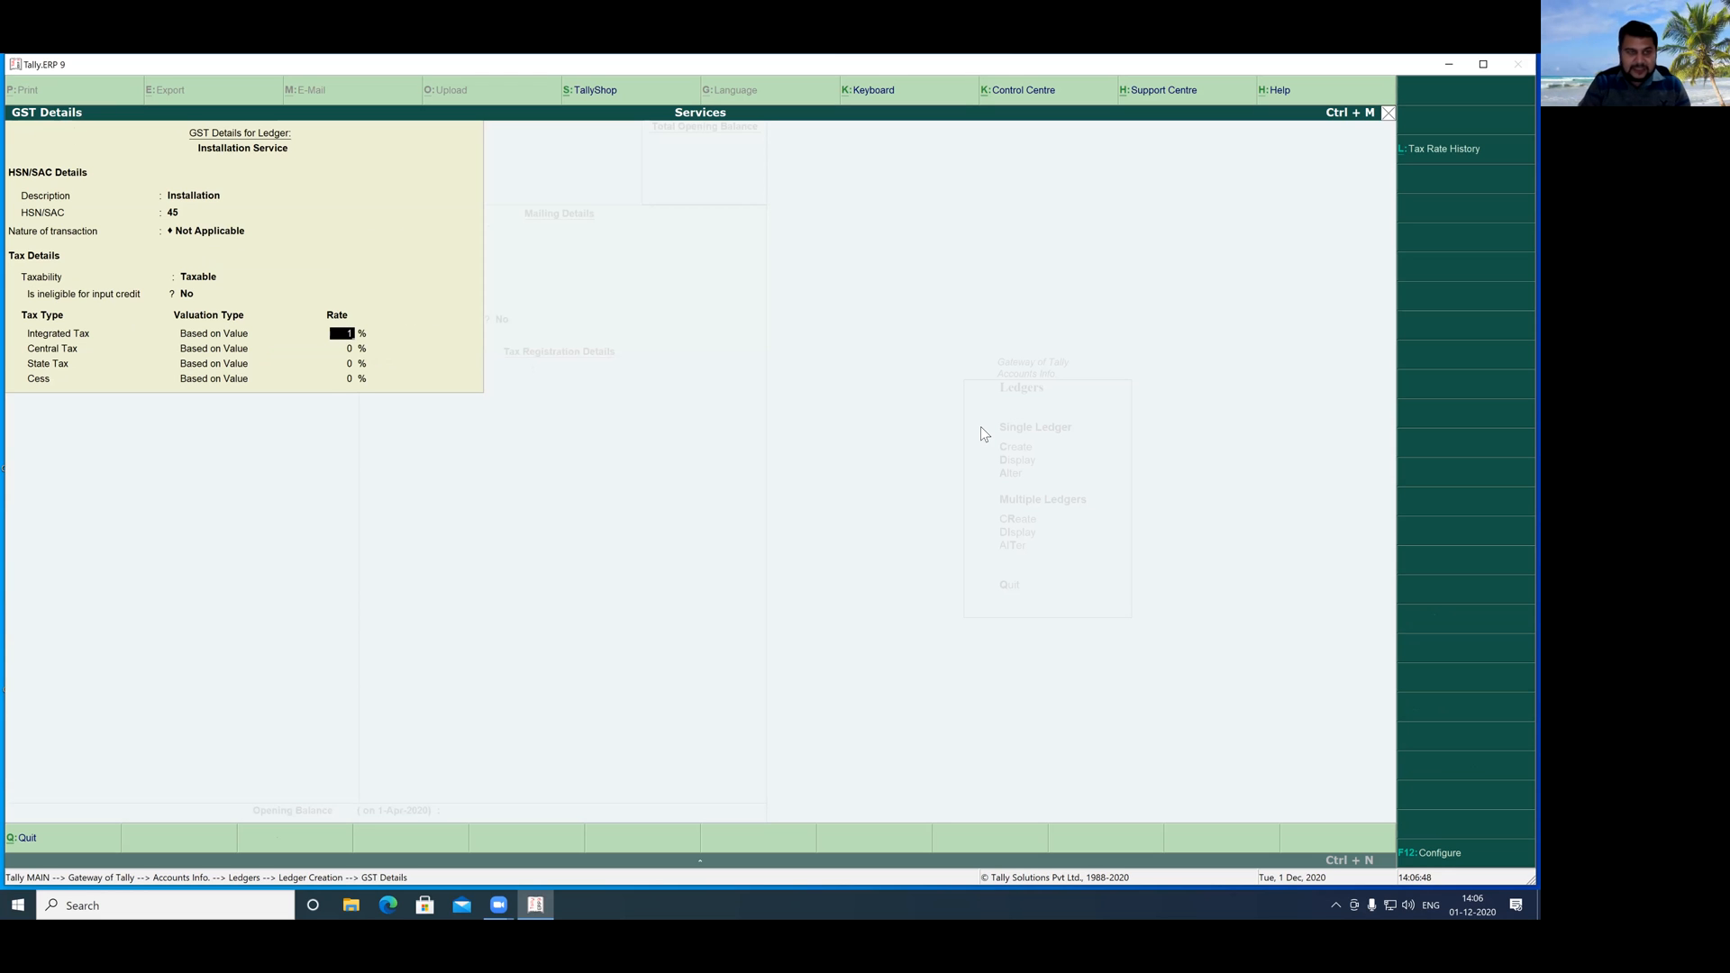
pyautogui.press('Return')
pyautogui.press('Return')
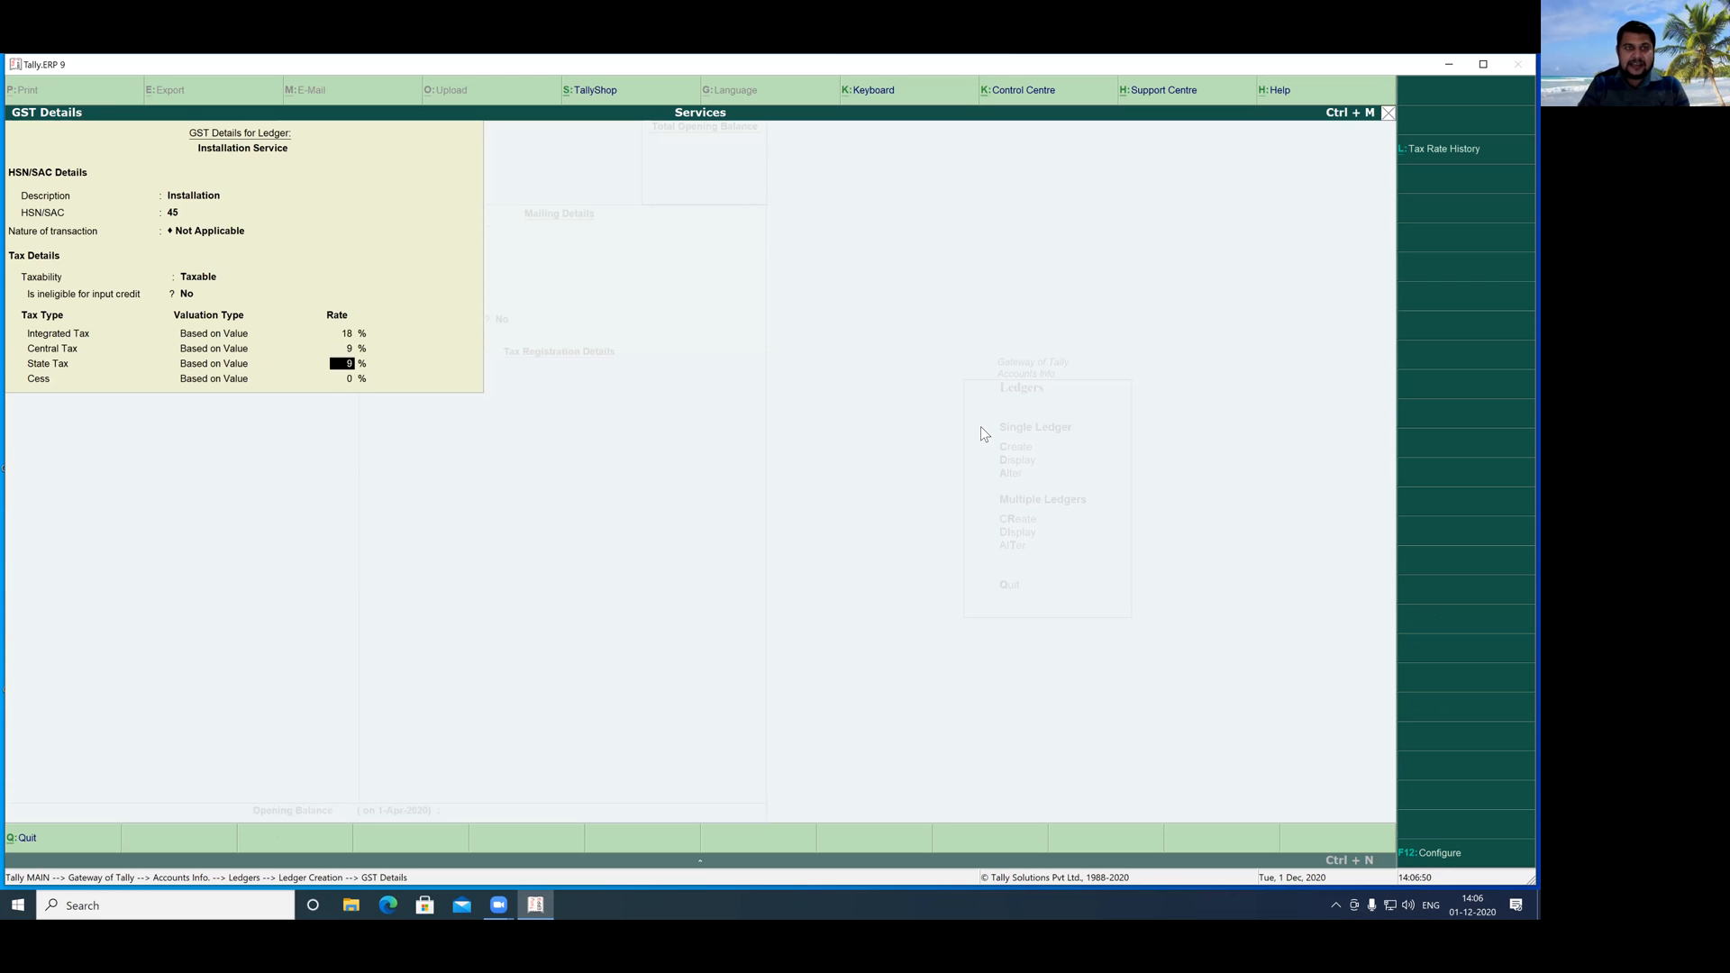
pyautogui.press('Return')
pyautogui.press('Return')
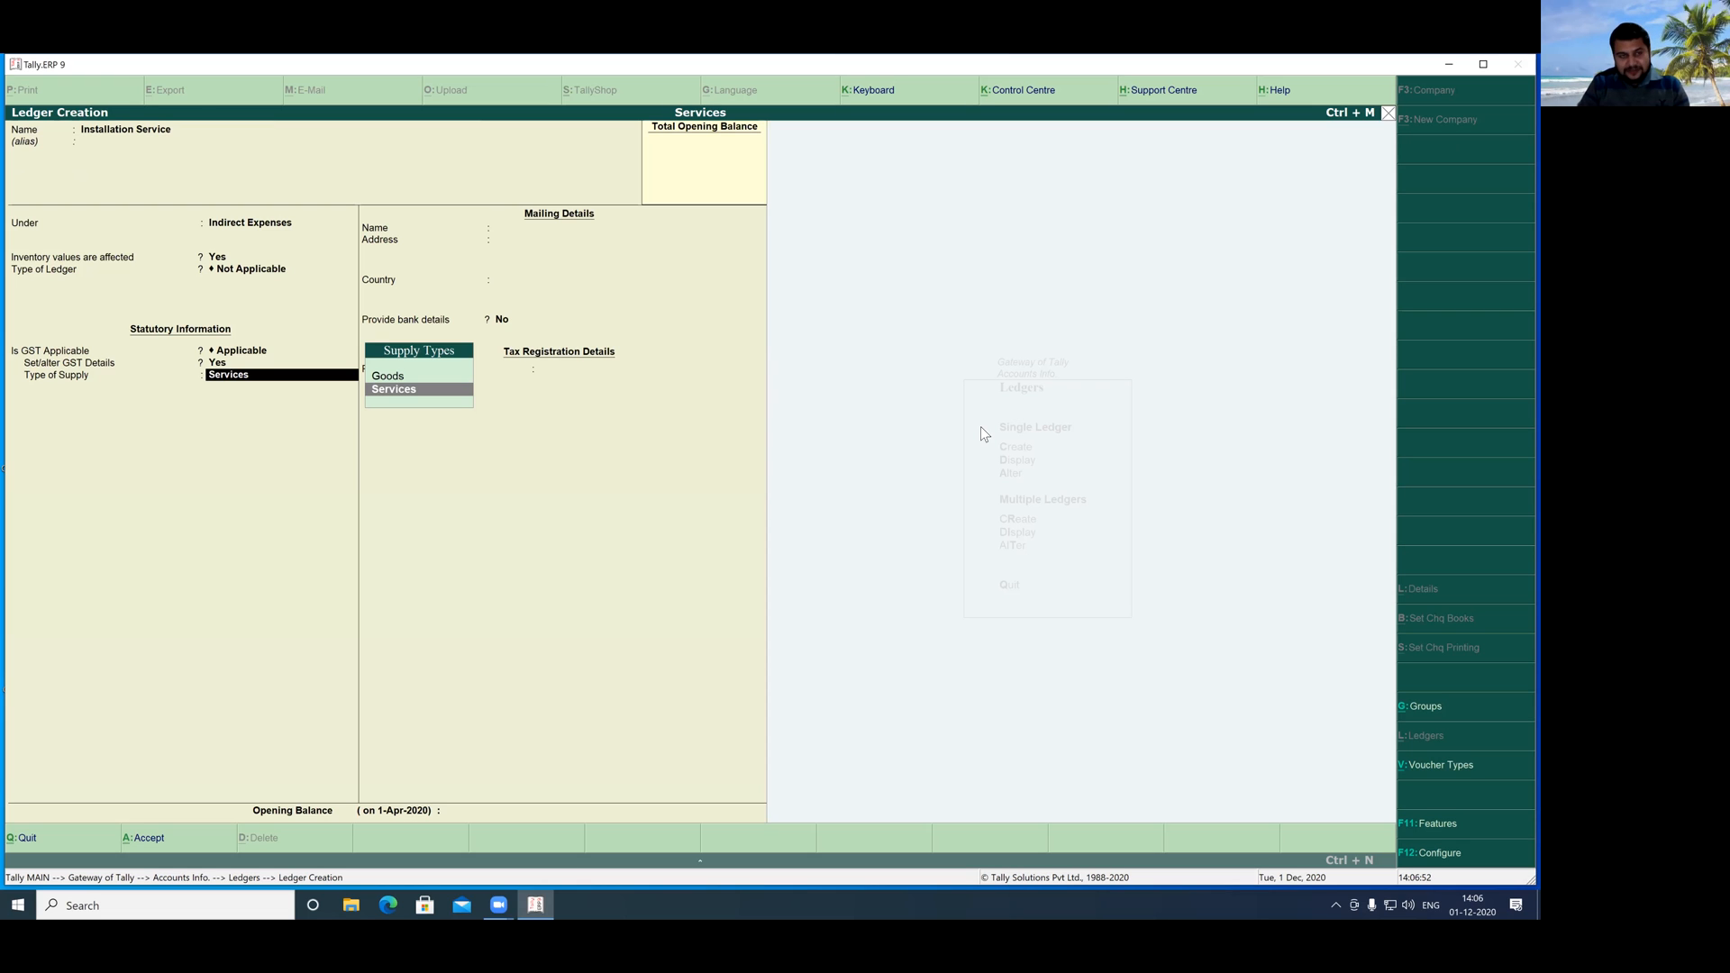
pyautogui.press('Return')
pyautogui.press('Return')
pyautogui.press('Return')
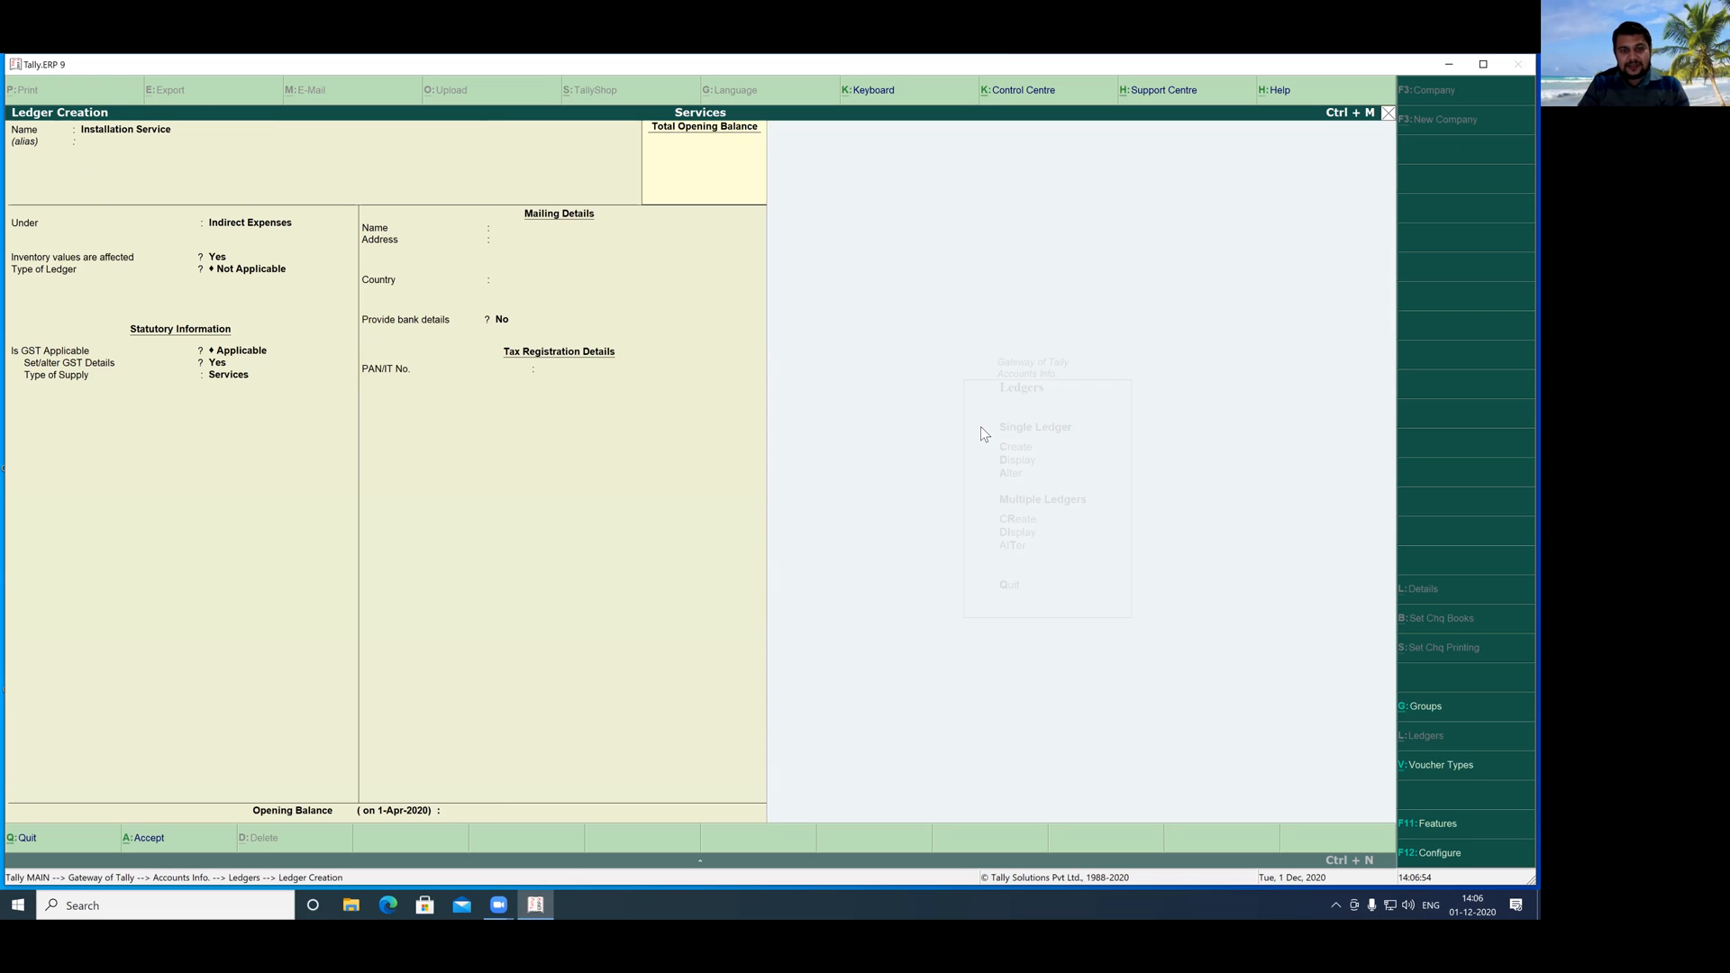
pyautogui.press('Return')
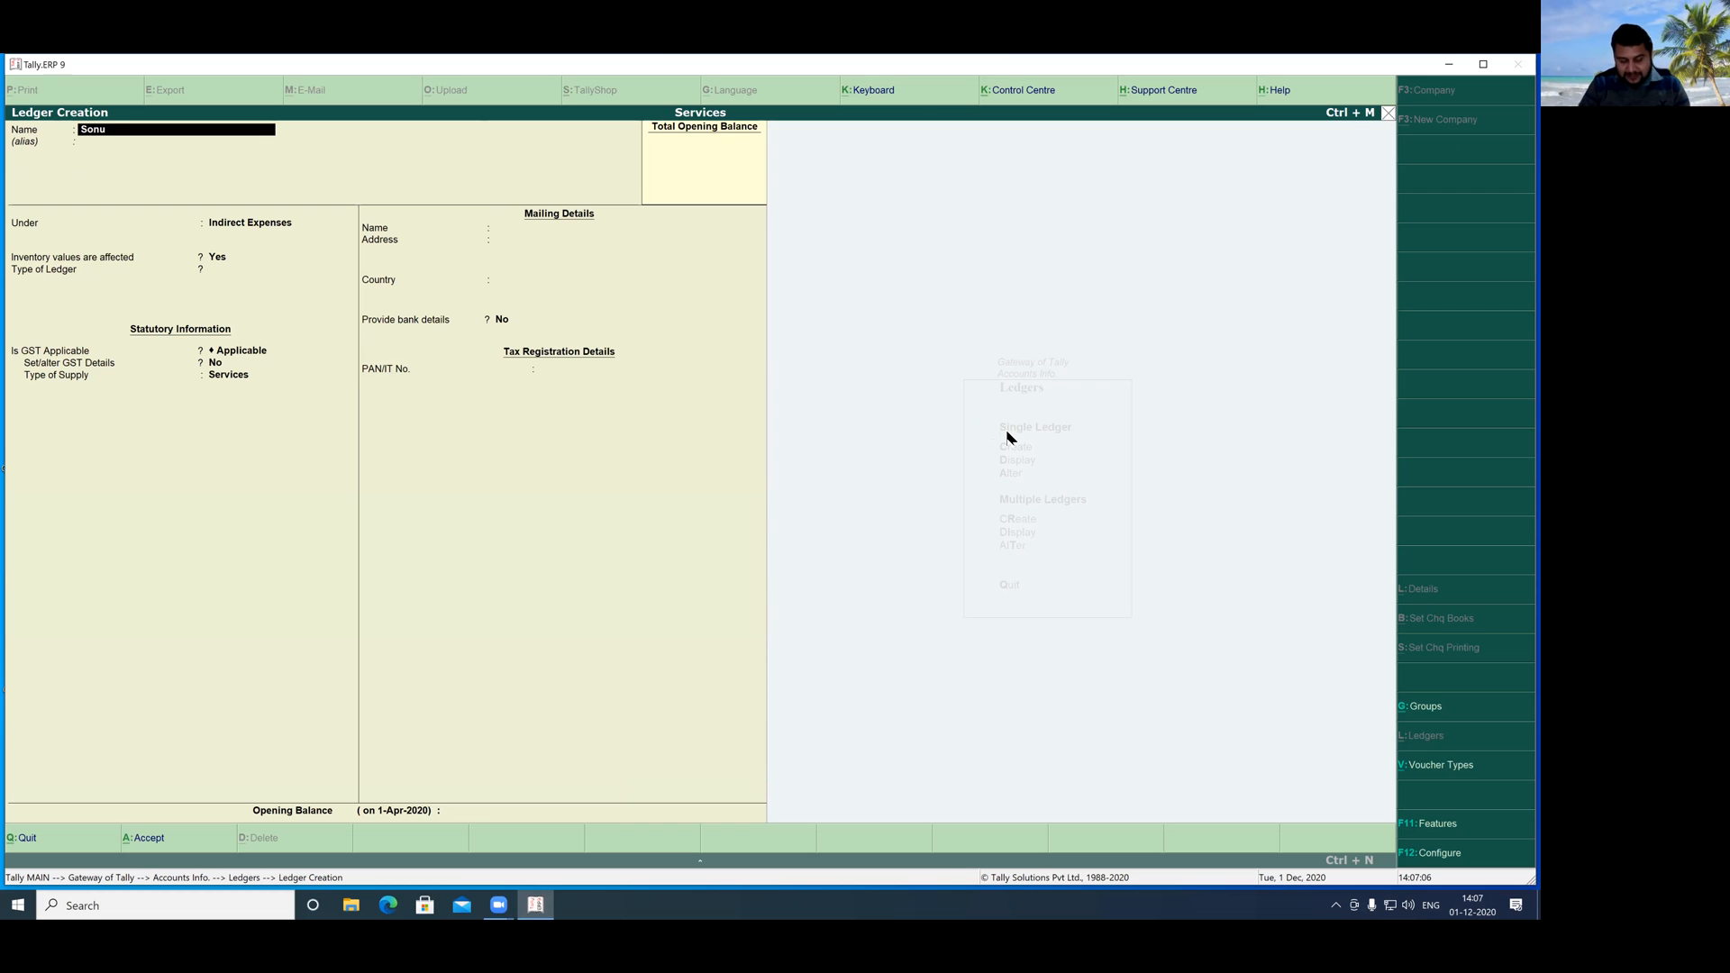
# - Name the next ledger after the supplier and place it under the Sundry Creditors group
pyautogui.write('pplier')
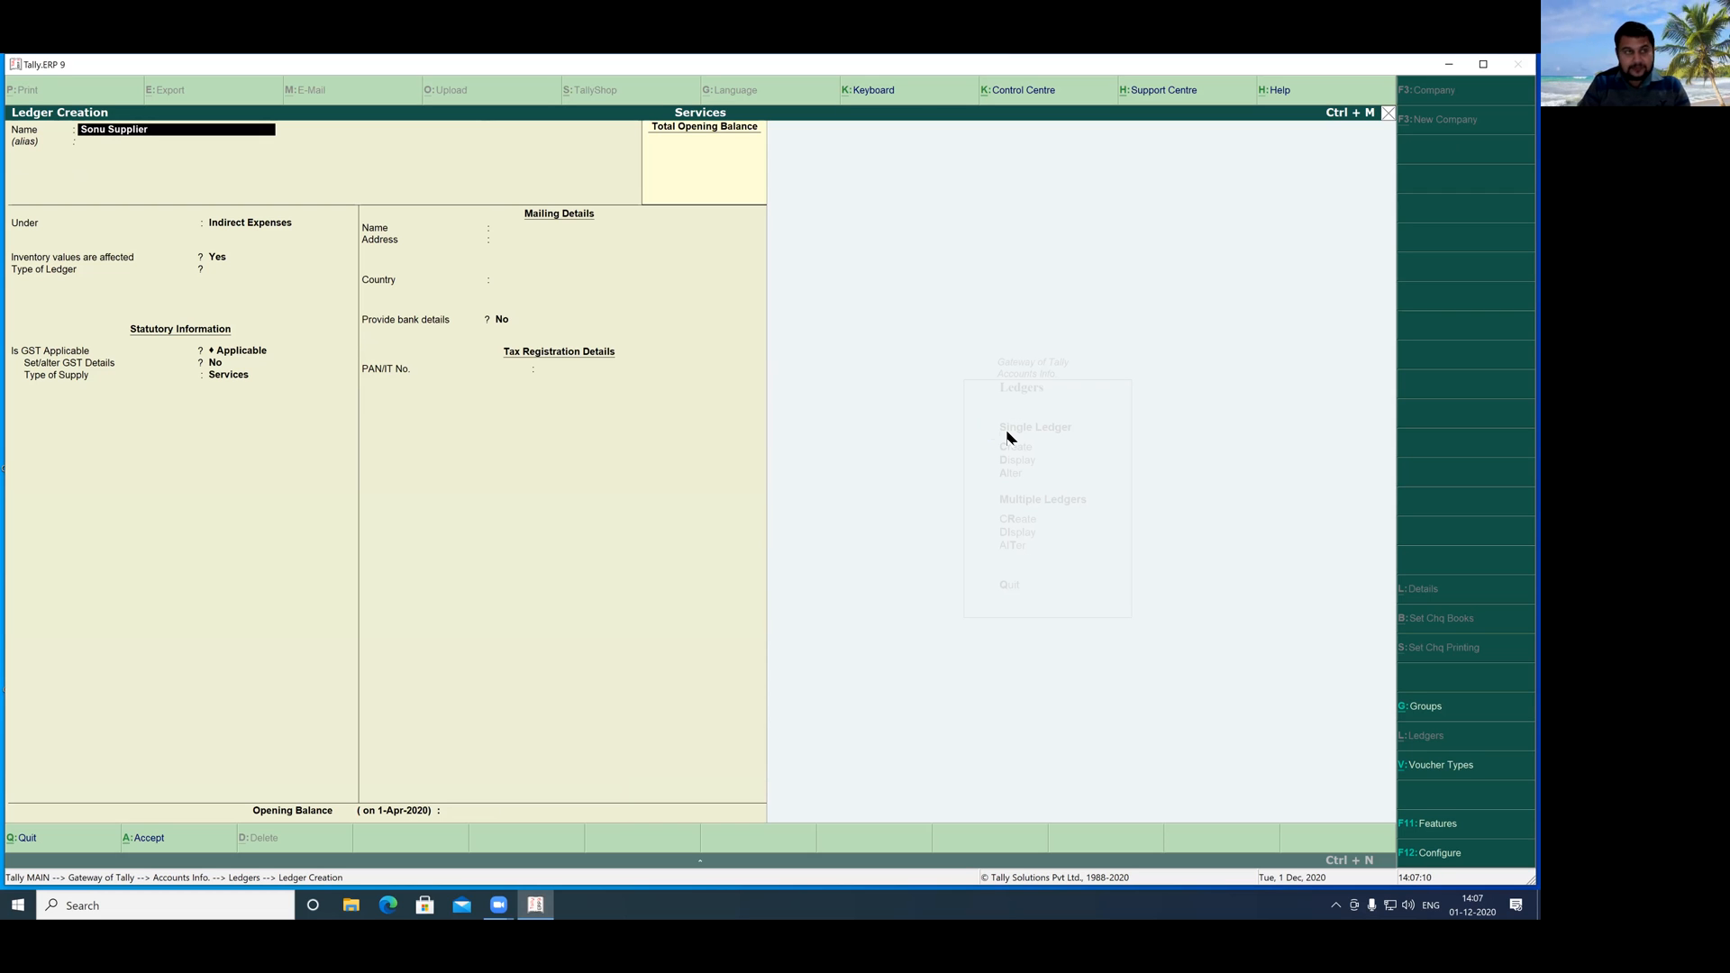
pyautogui.press('Return')
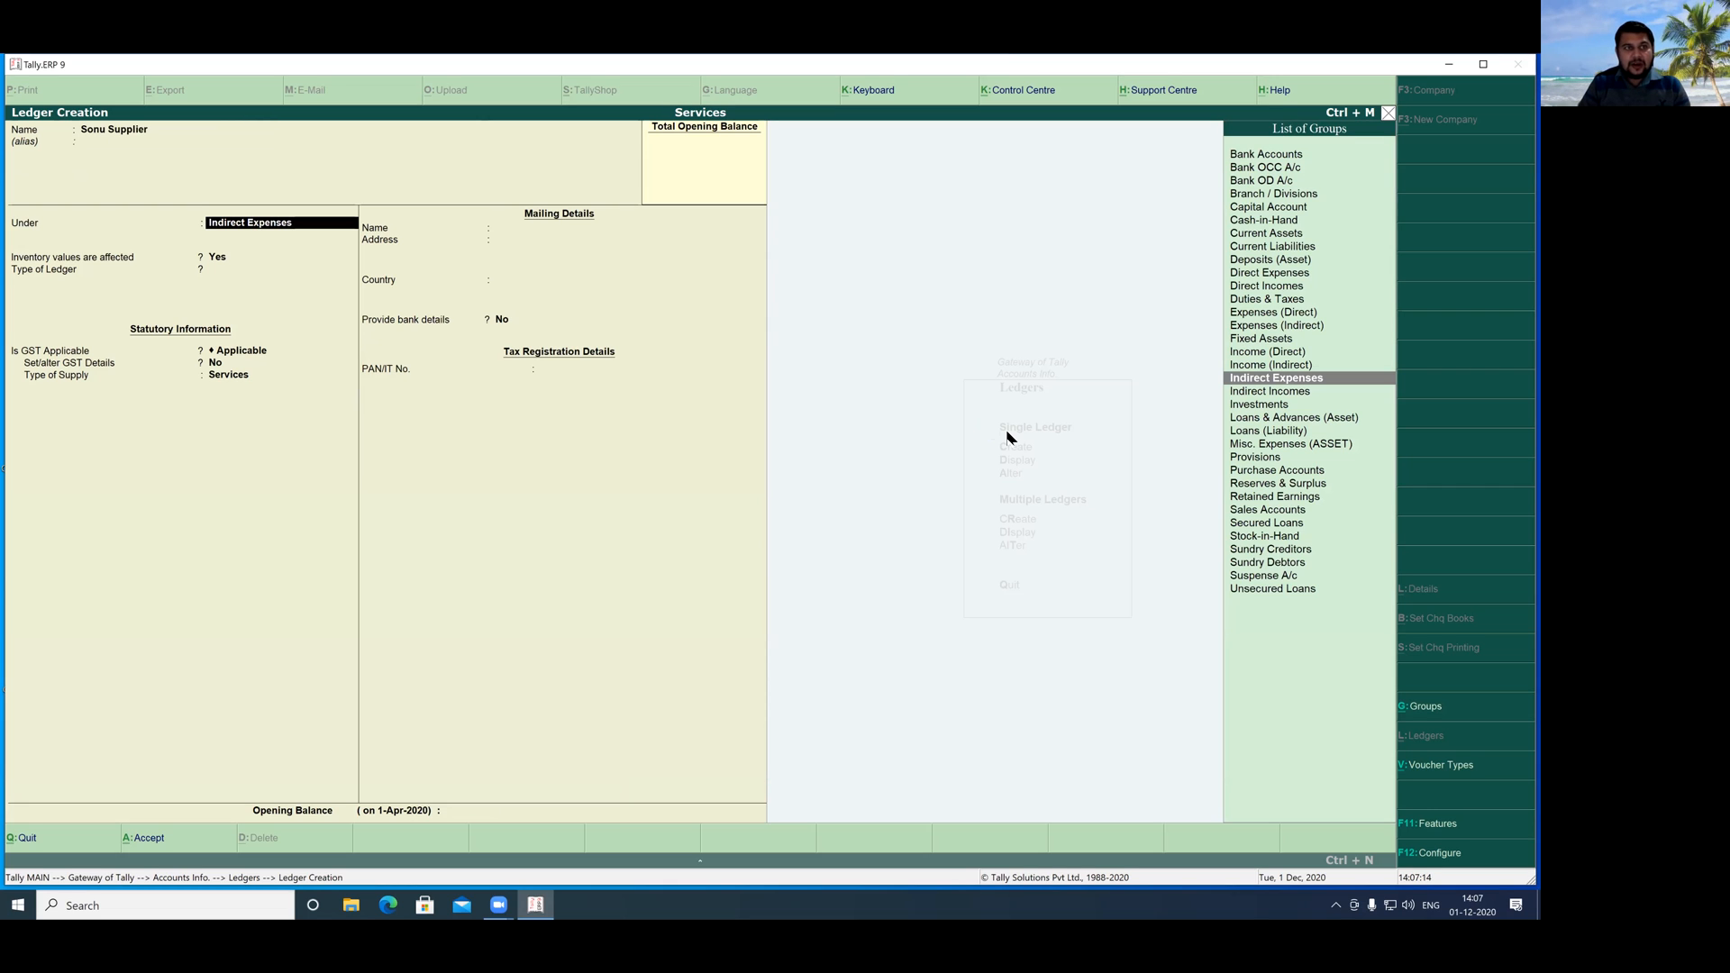
pyautogui.write('S')
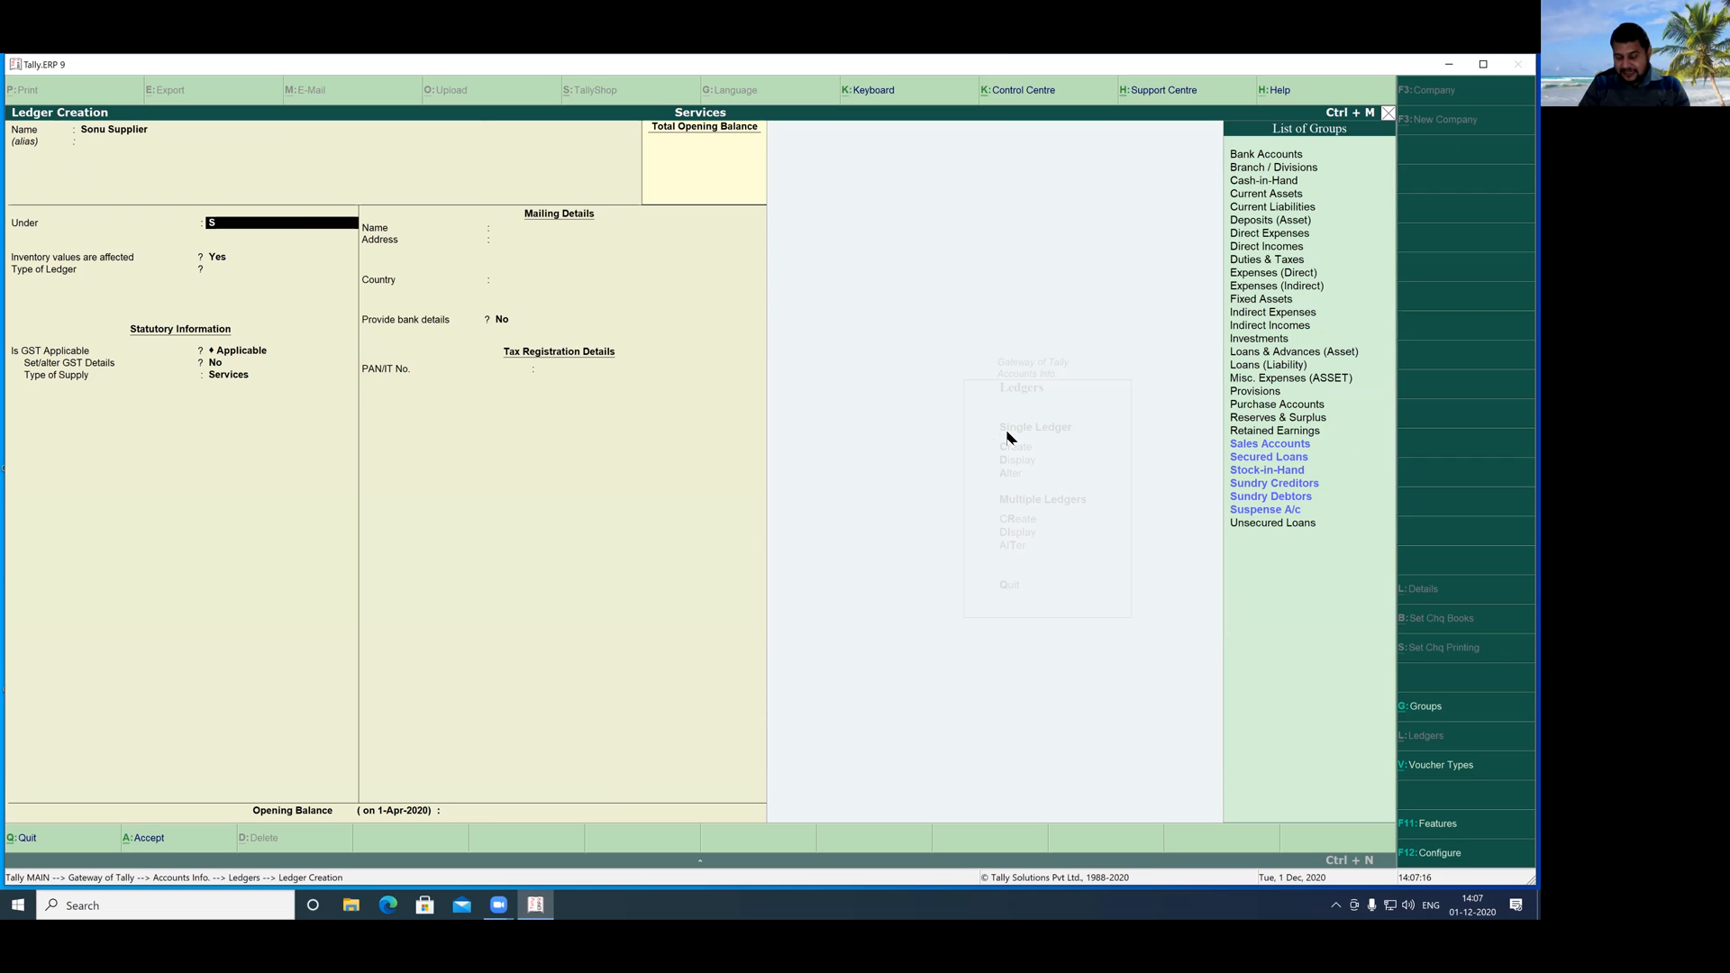
pyautogui.press('Down')
pyautogui.press('Down')
pyautogui.press('Down')
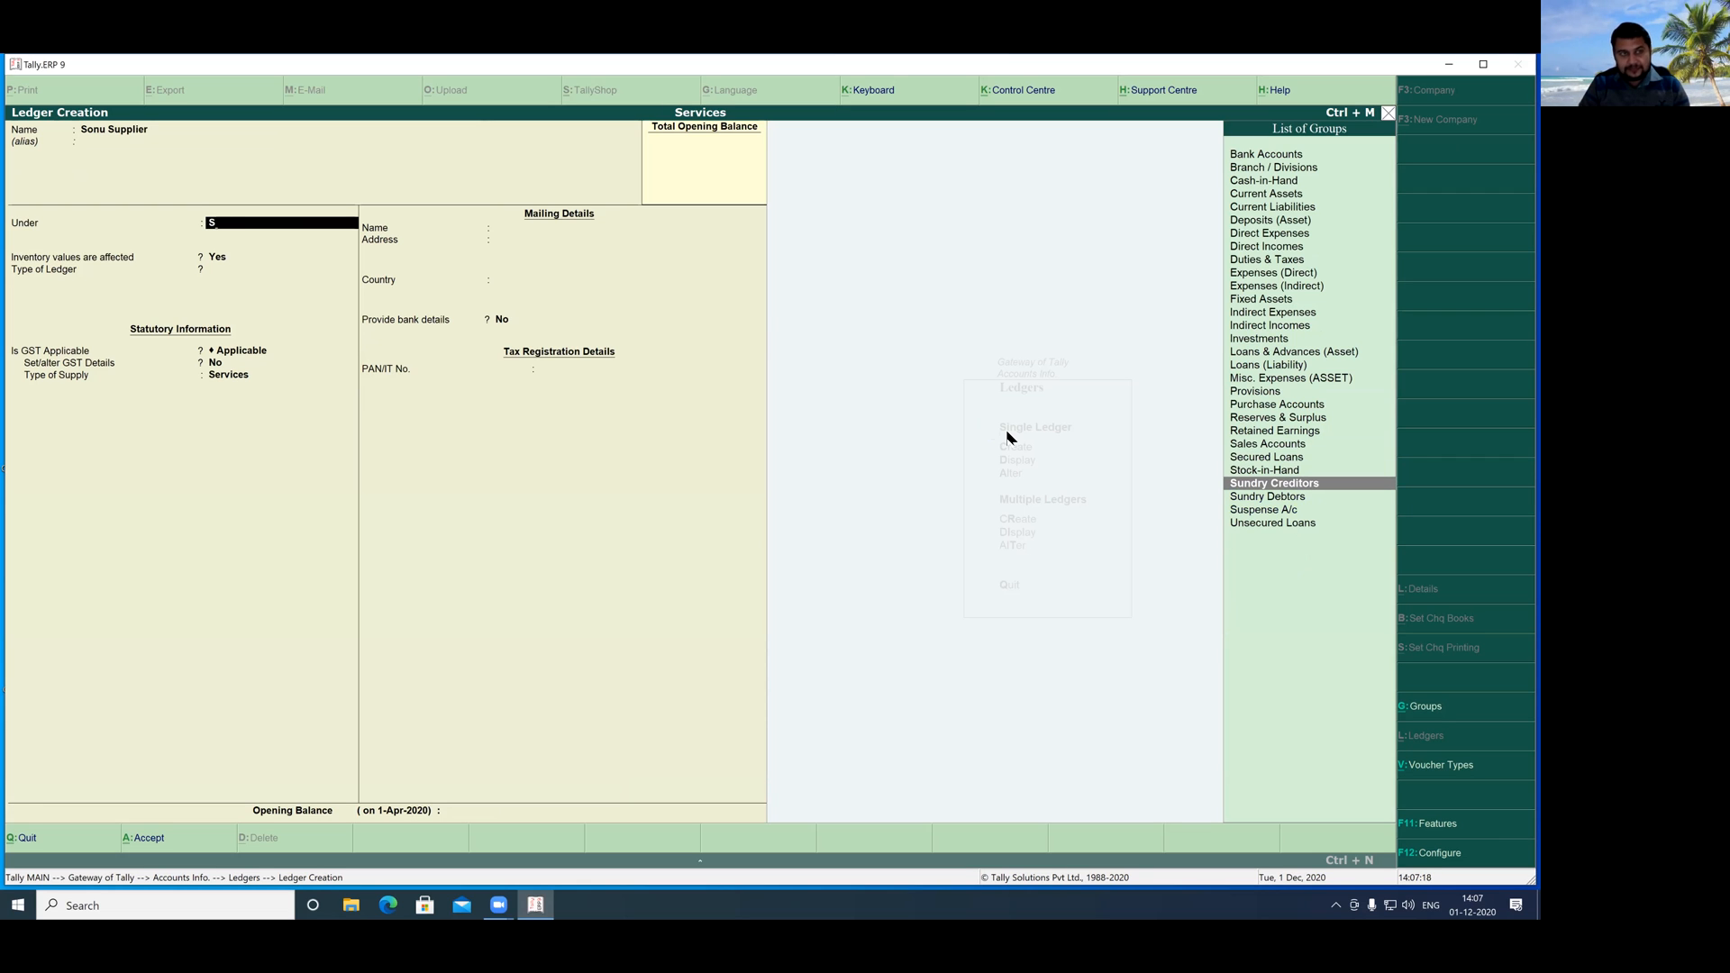
pyautogui.press('Return')
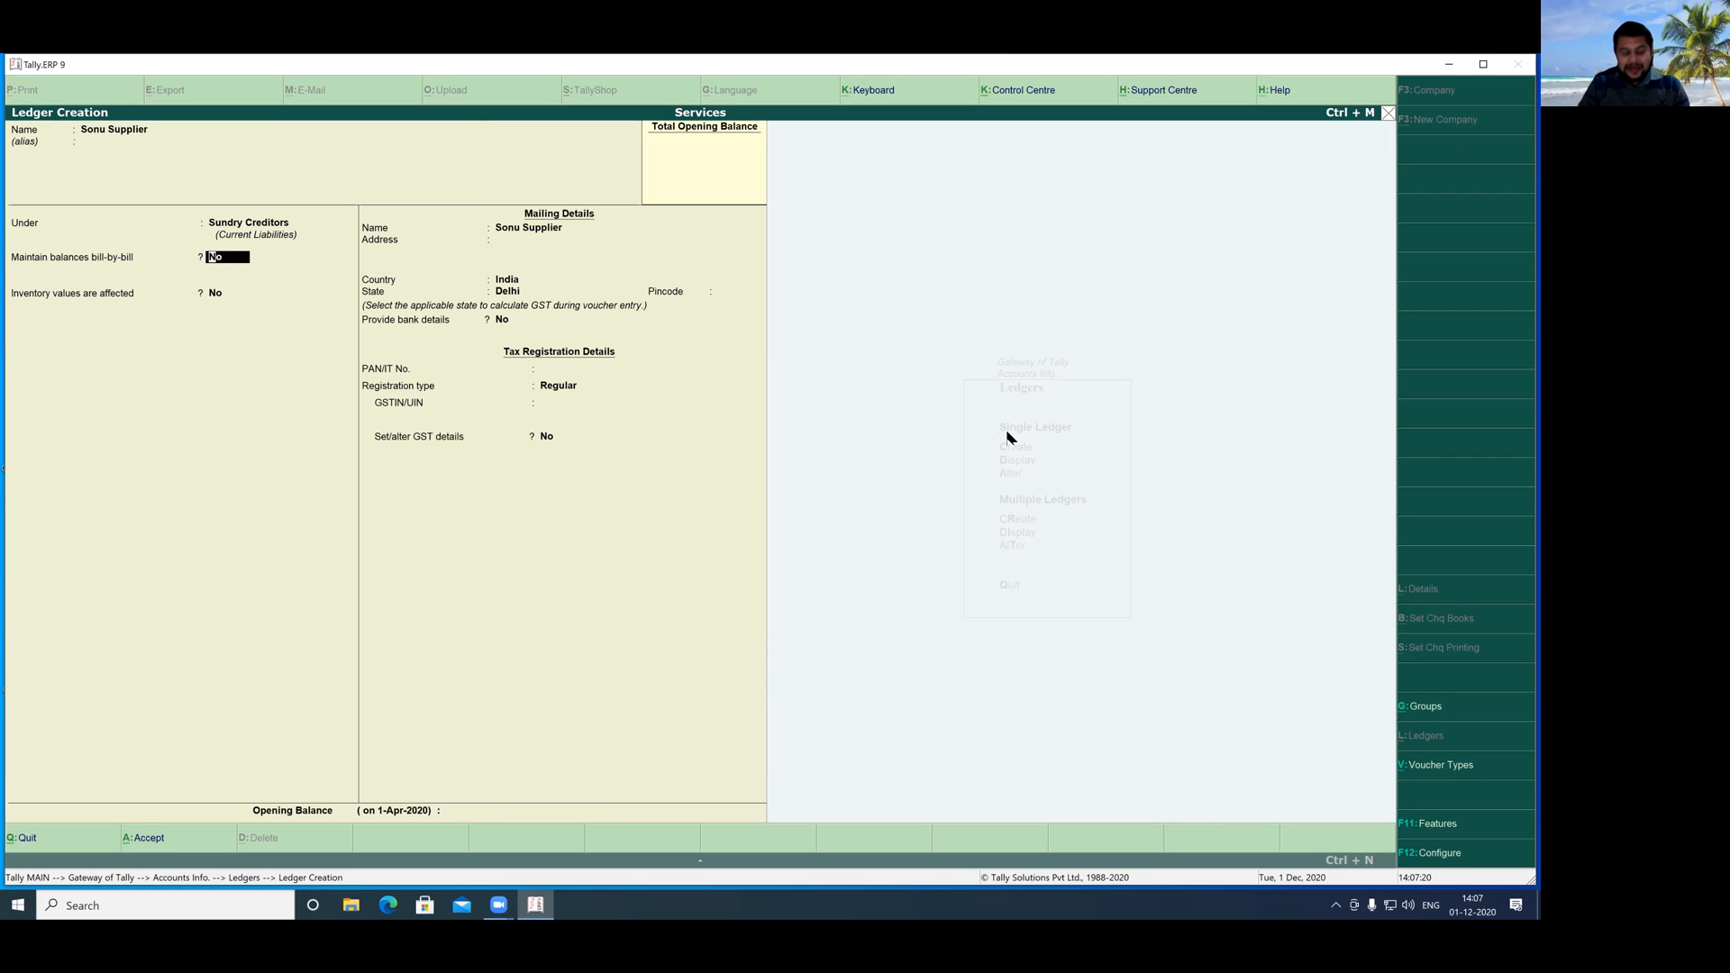
# - Set bill-by-bill balances to Yes for the supplier ledger, leaving the credit days check and inventory values at No
pyautogui.press('y')
pyautogui.press('Return')
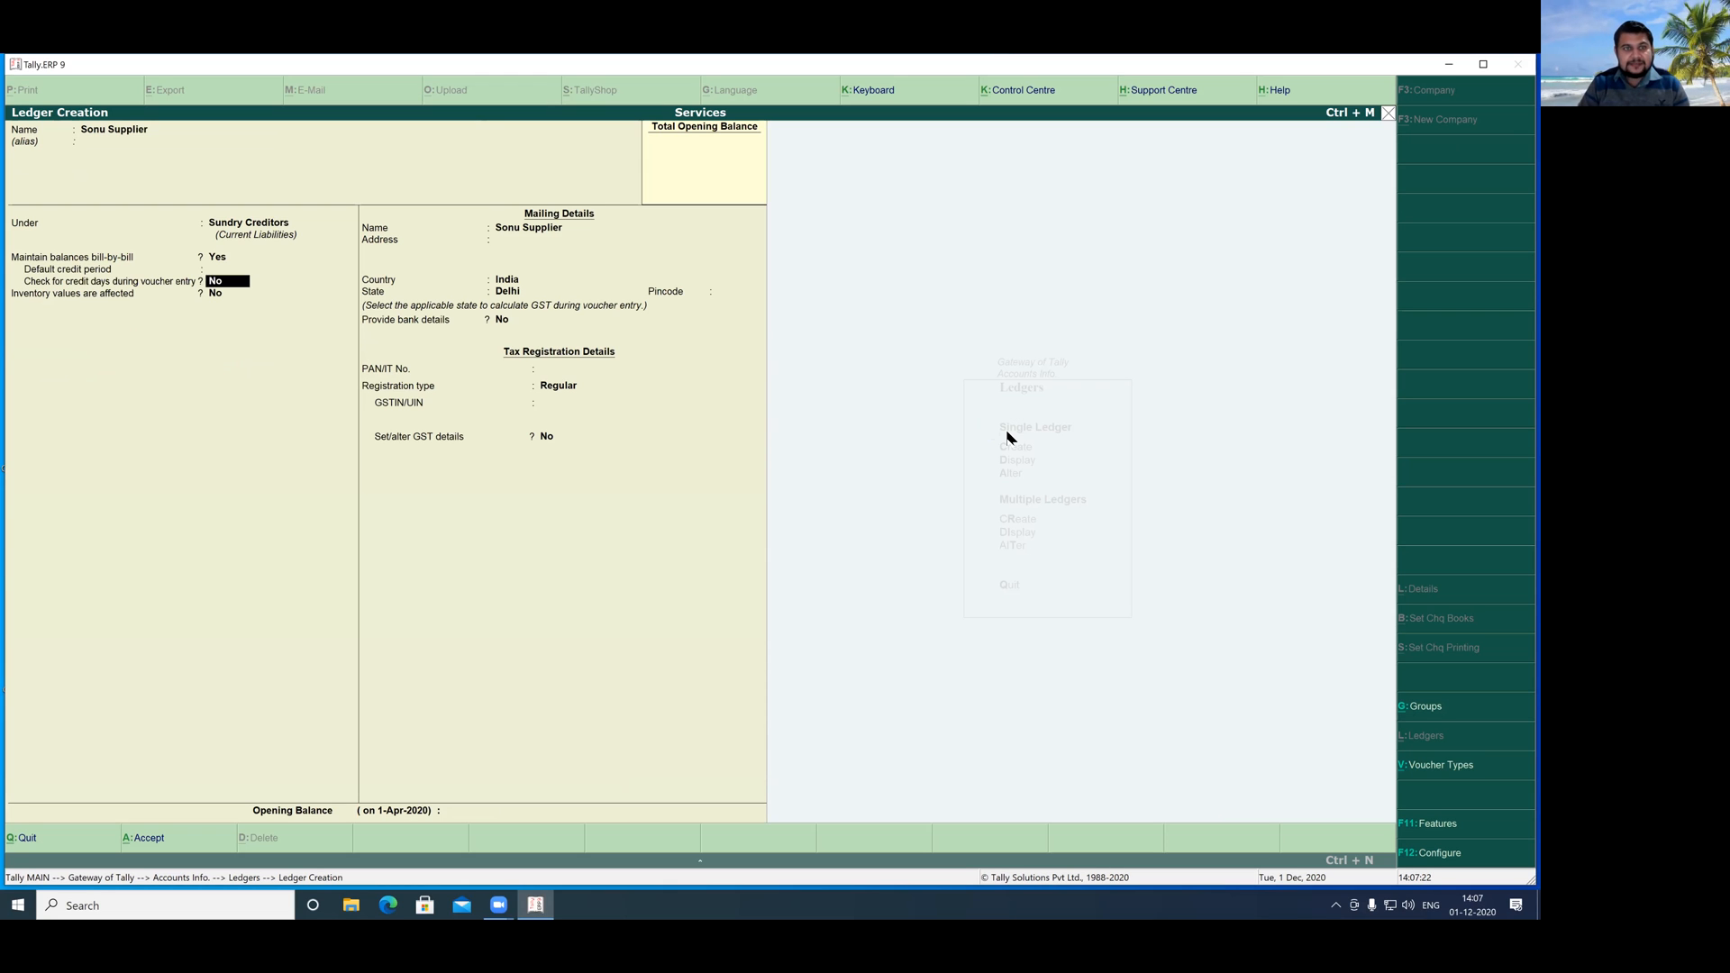
pyautogui.press('Return')
pyautogui.press('Return')
pyautogui.press('Return')
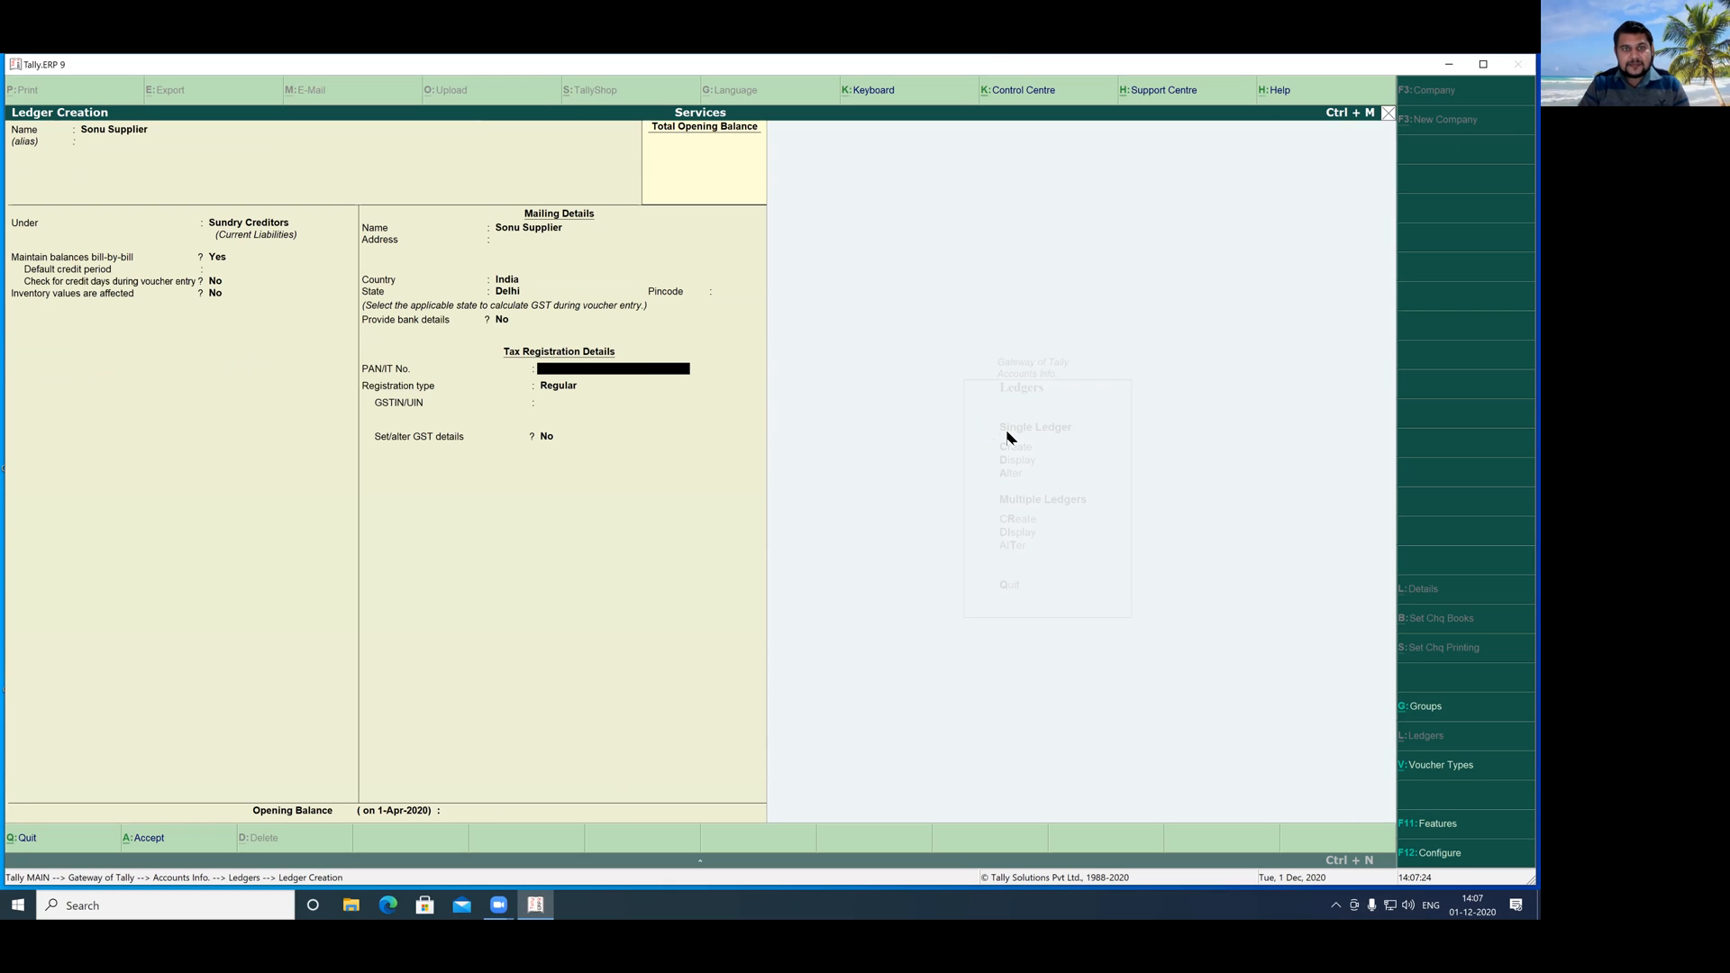
# - Leave the supplier's PAN blank, keep the registration type Regular and enter the supplier's GSTIN/UIN
pyautogui.press('Return')
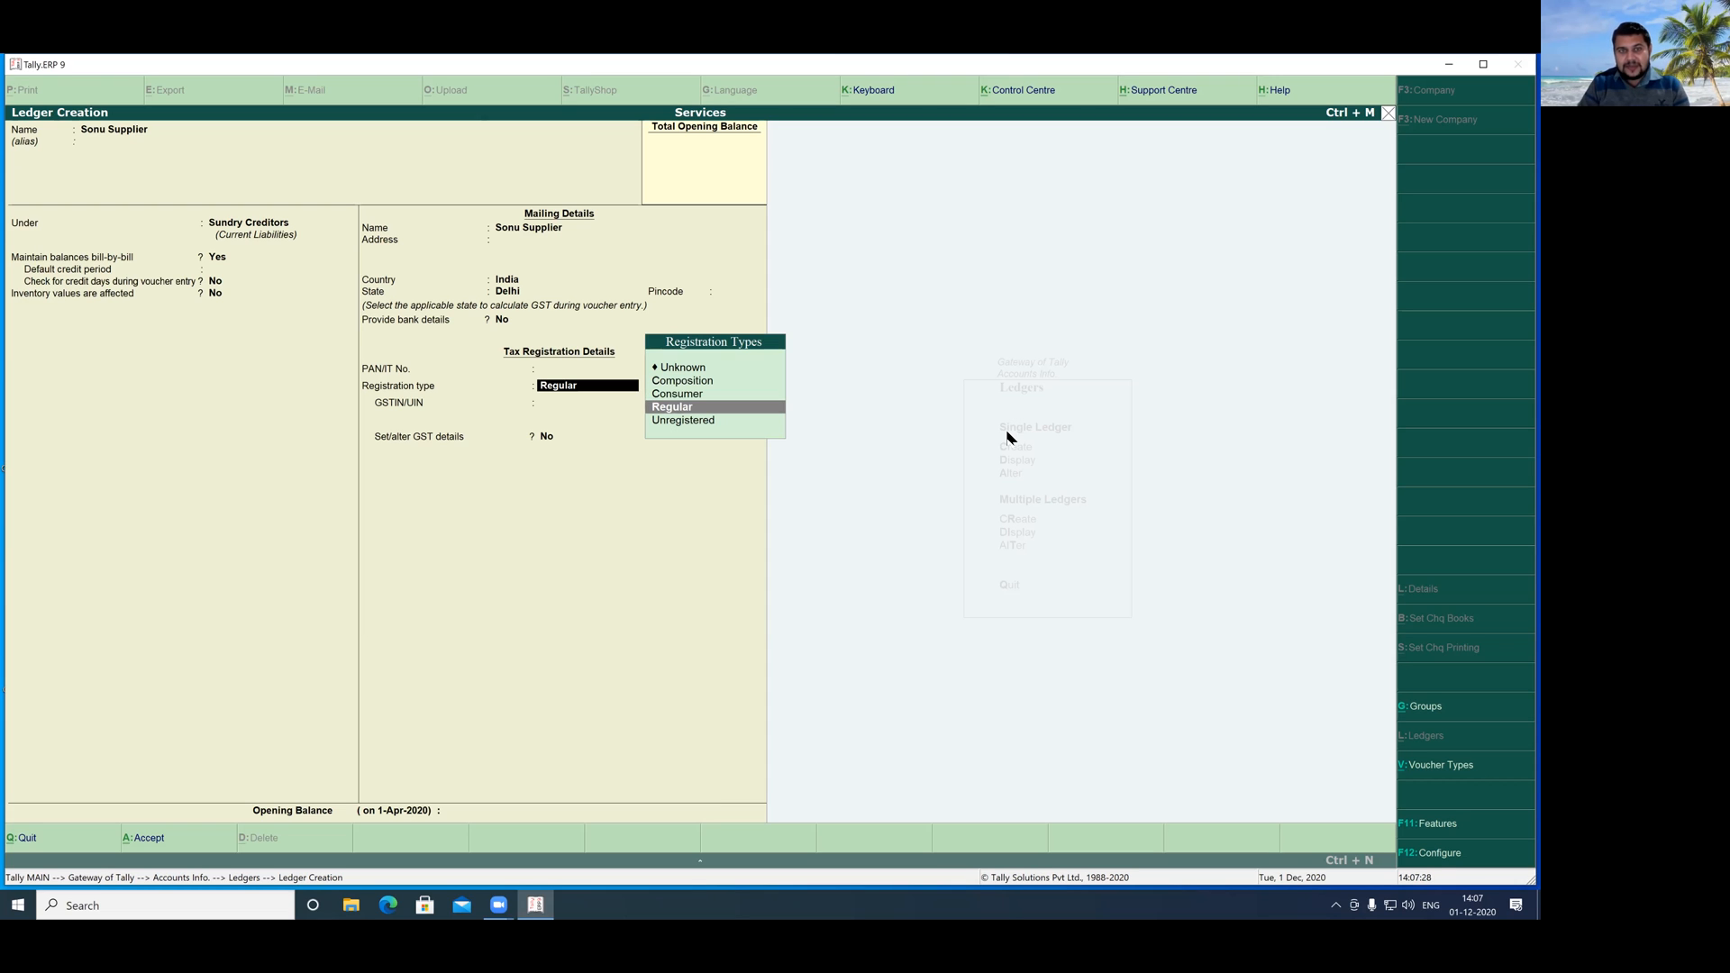
pyautogui.press('Return')
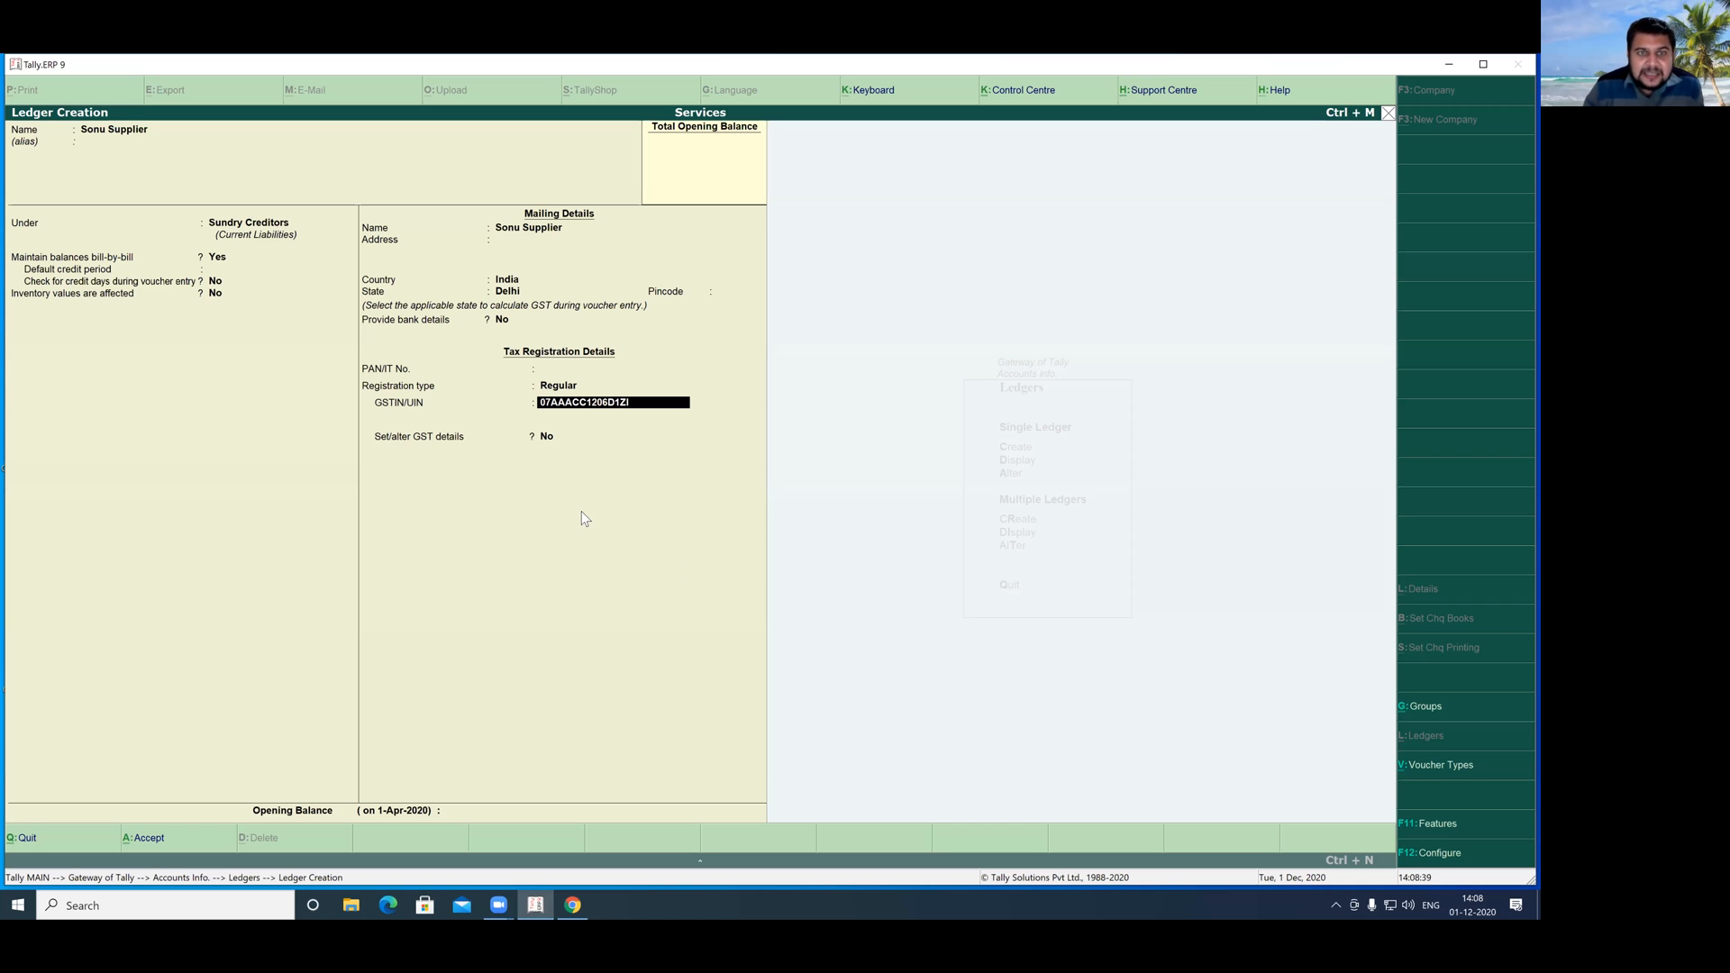
pyautogui.press('Return')
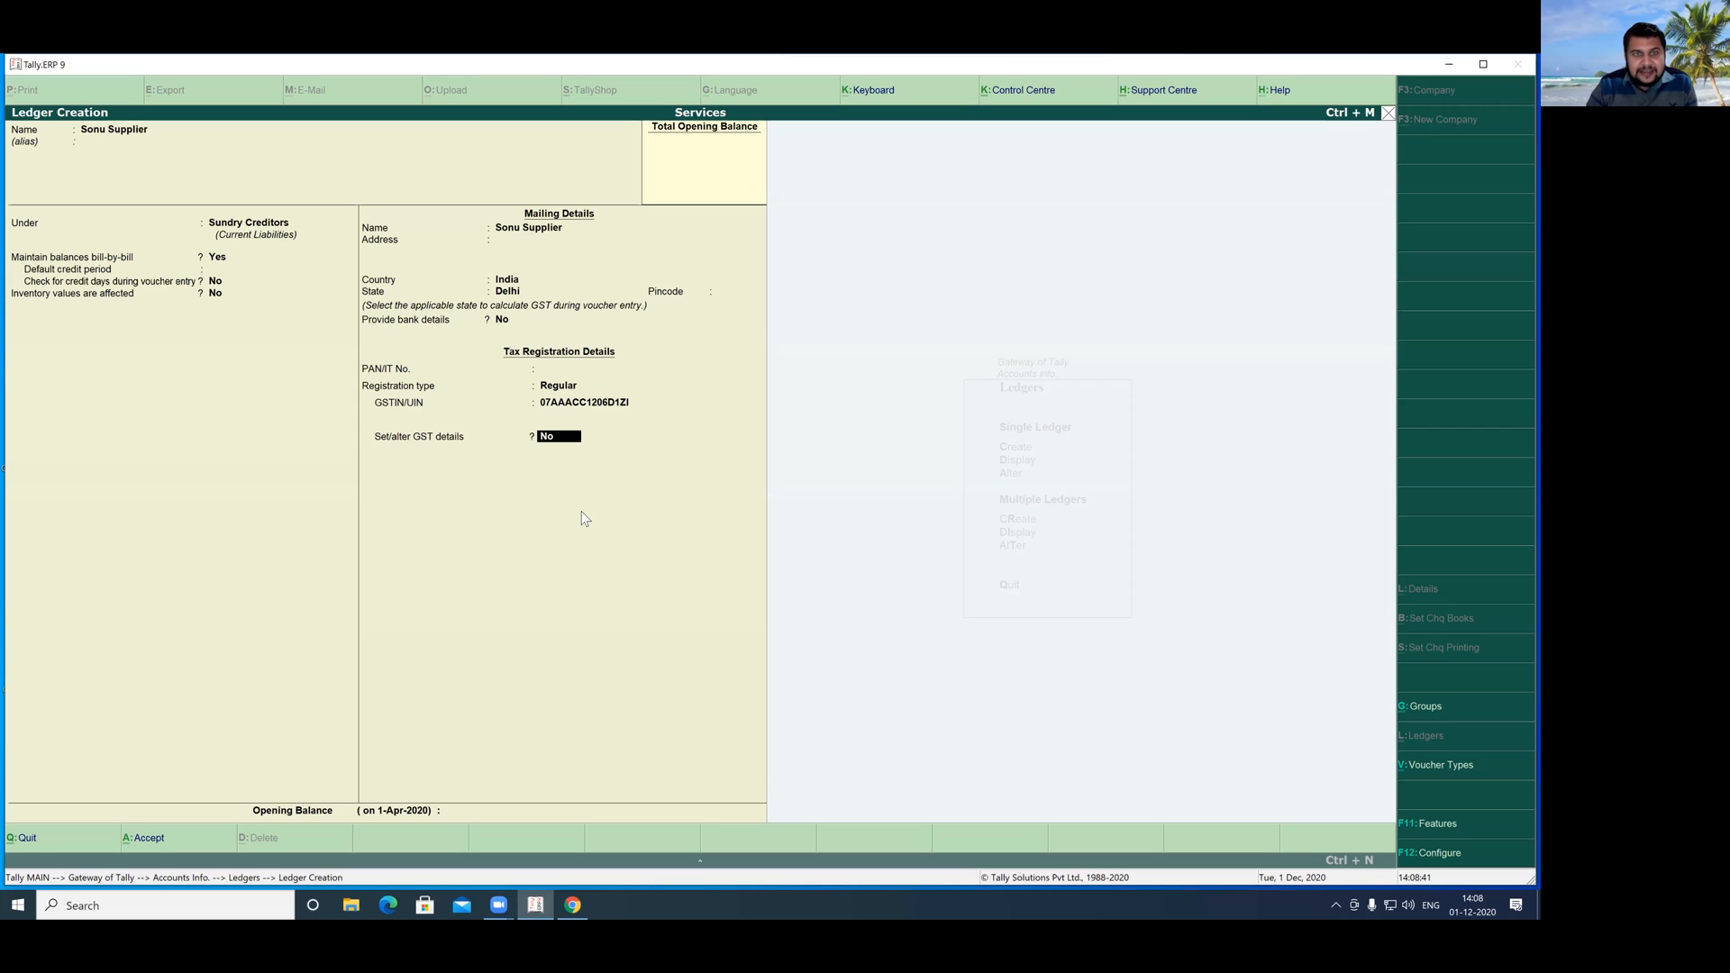
# - Set the supplier's Set/alter GST details option to Yes, accept the default GST details and save the ledger
pyautogui.write('y')
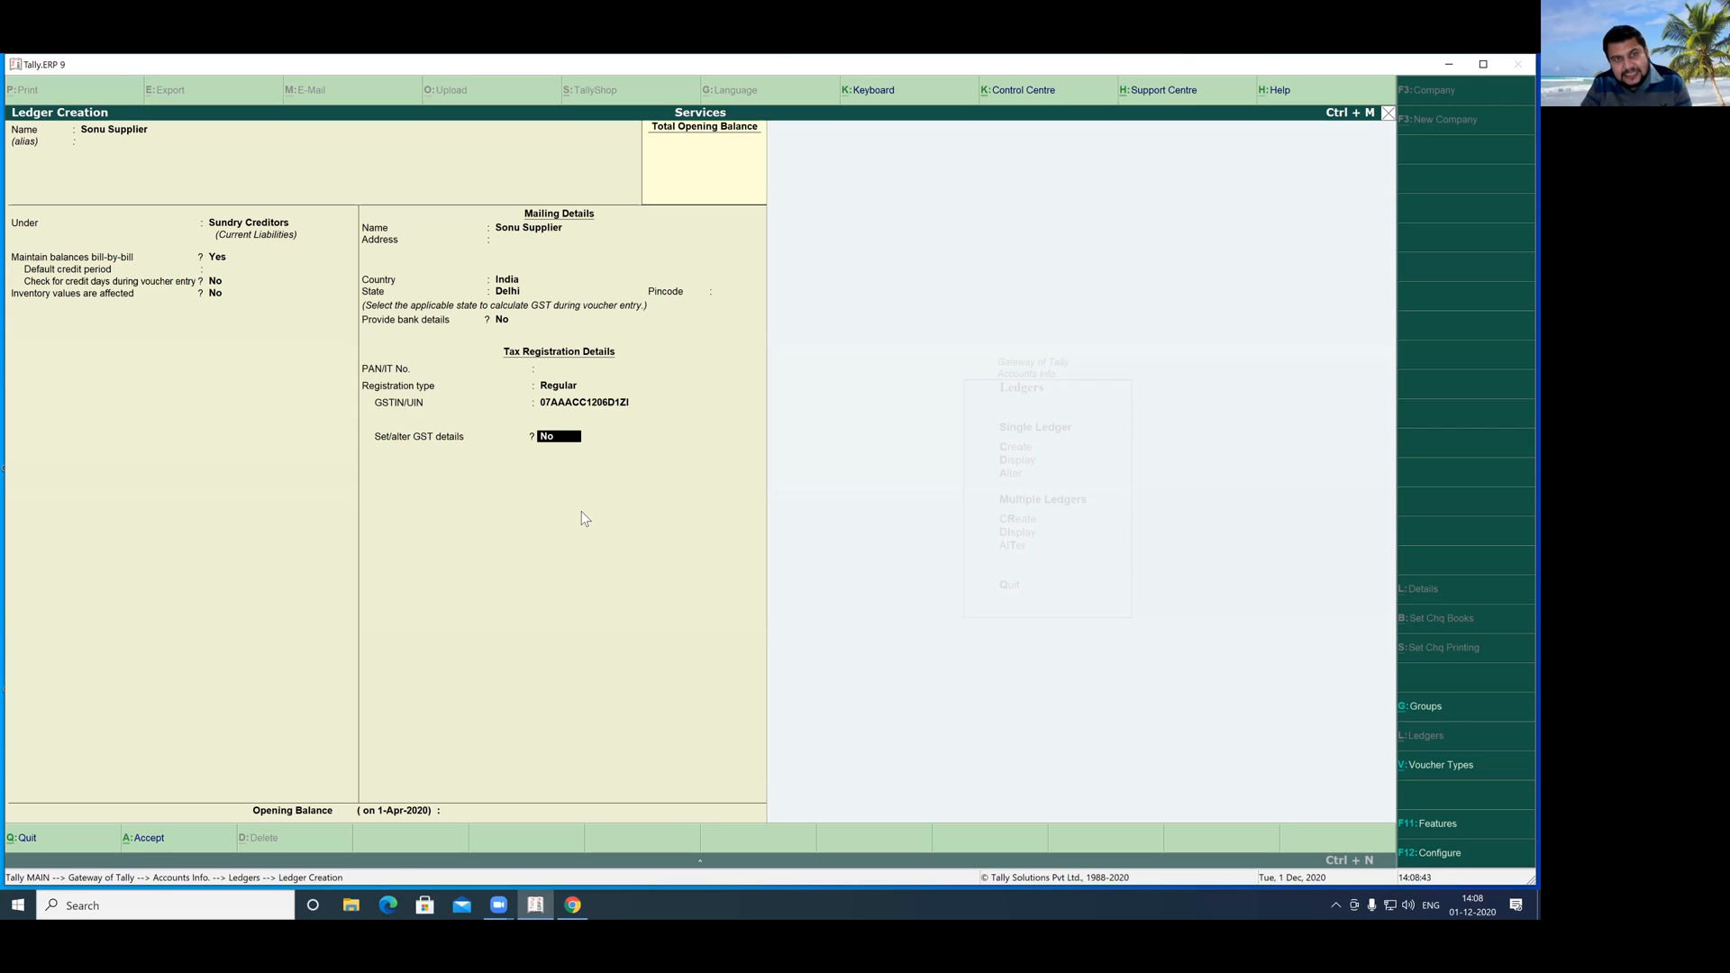
pyautogui.press('Return')
pyautogui.press('Return')
pyautogui.press('Return')
pyautogui.press('Return')
pyautogui.press('Return')
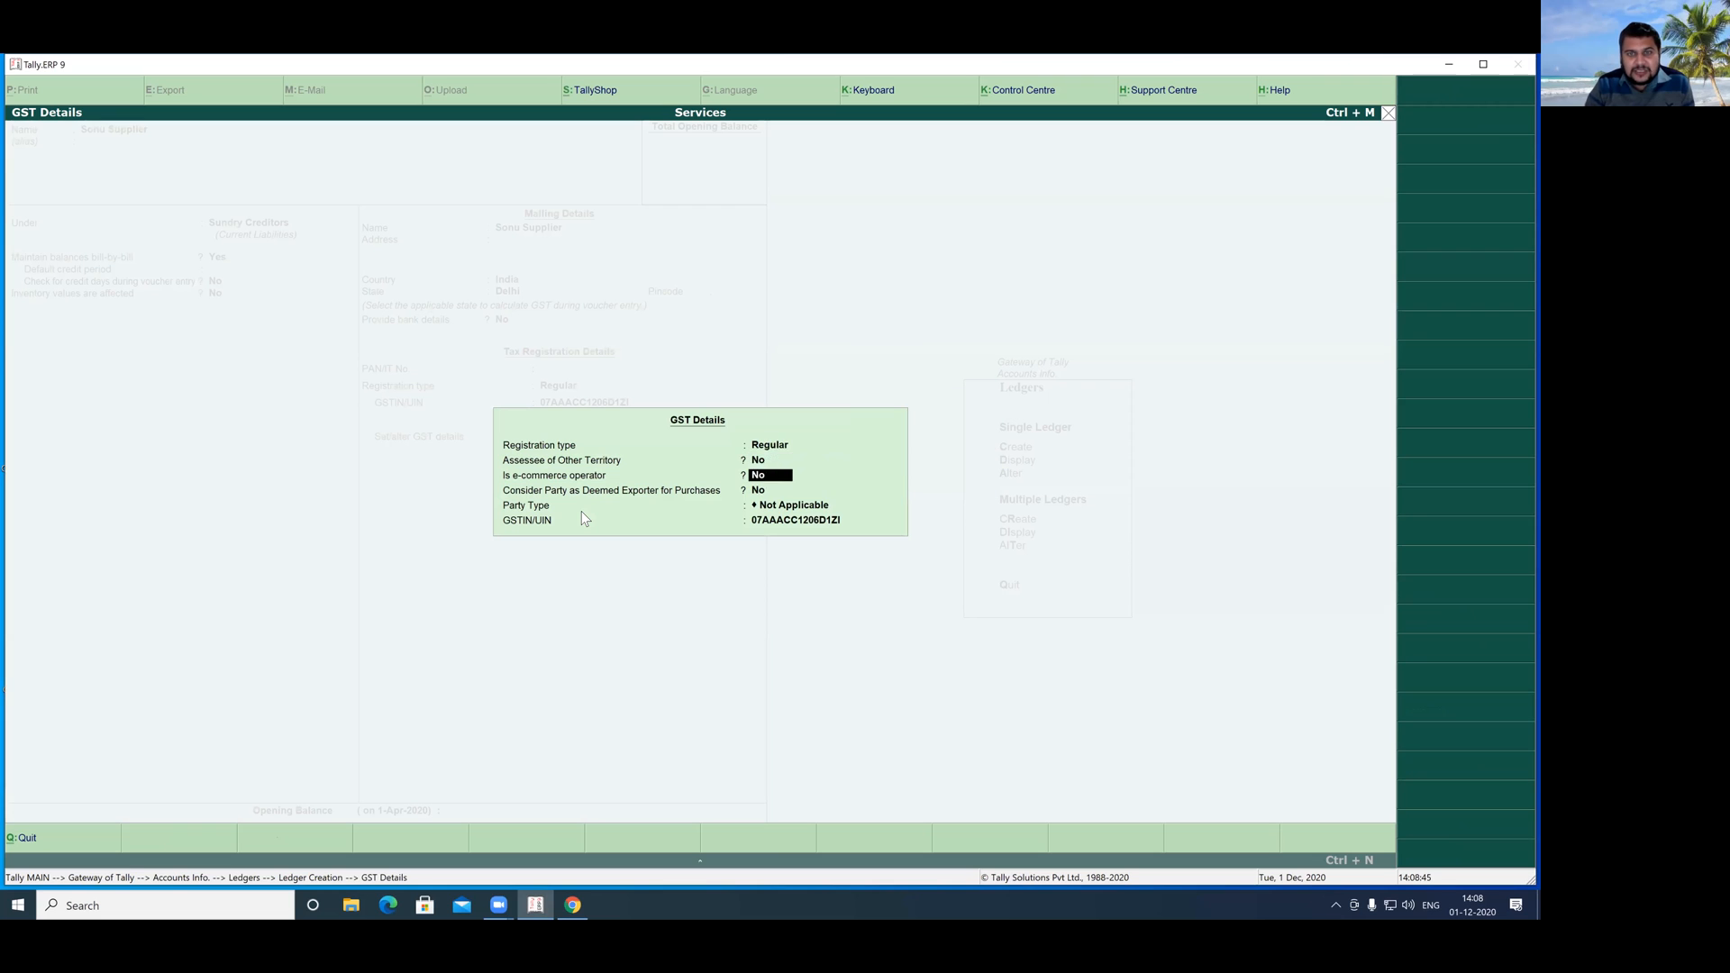
pyautogui.press('Return')
pyautogui.press('Return')
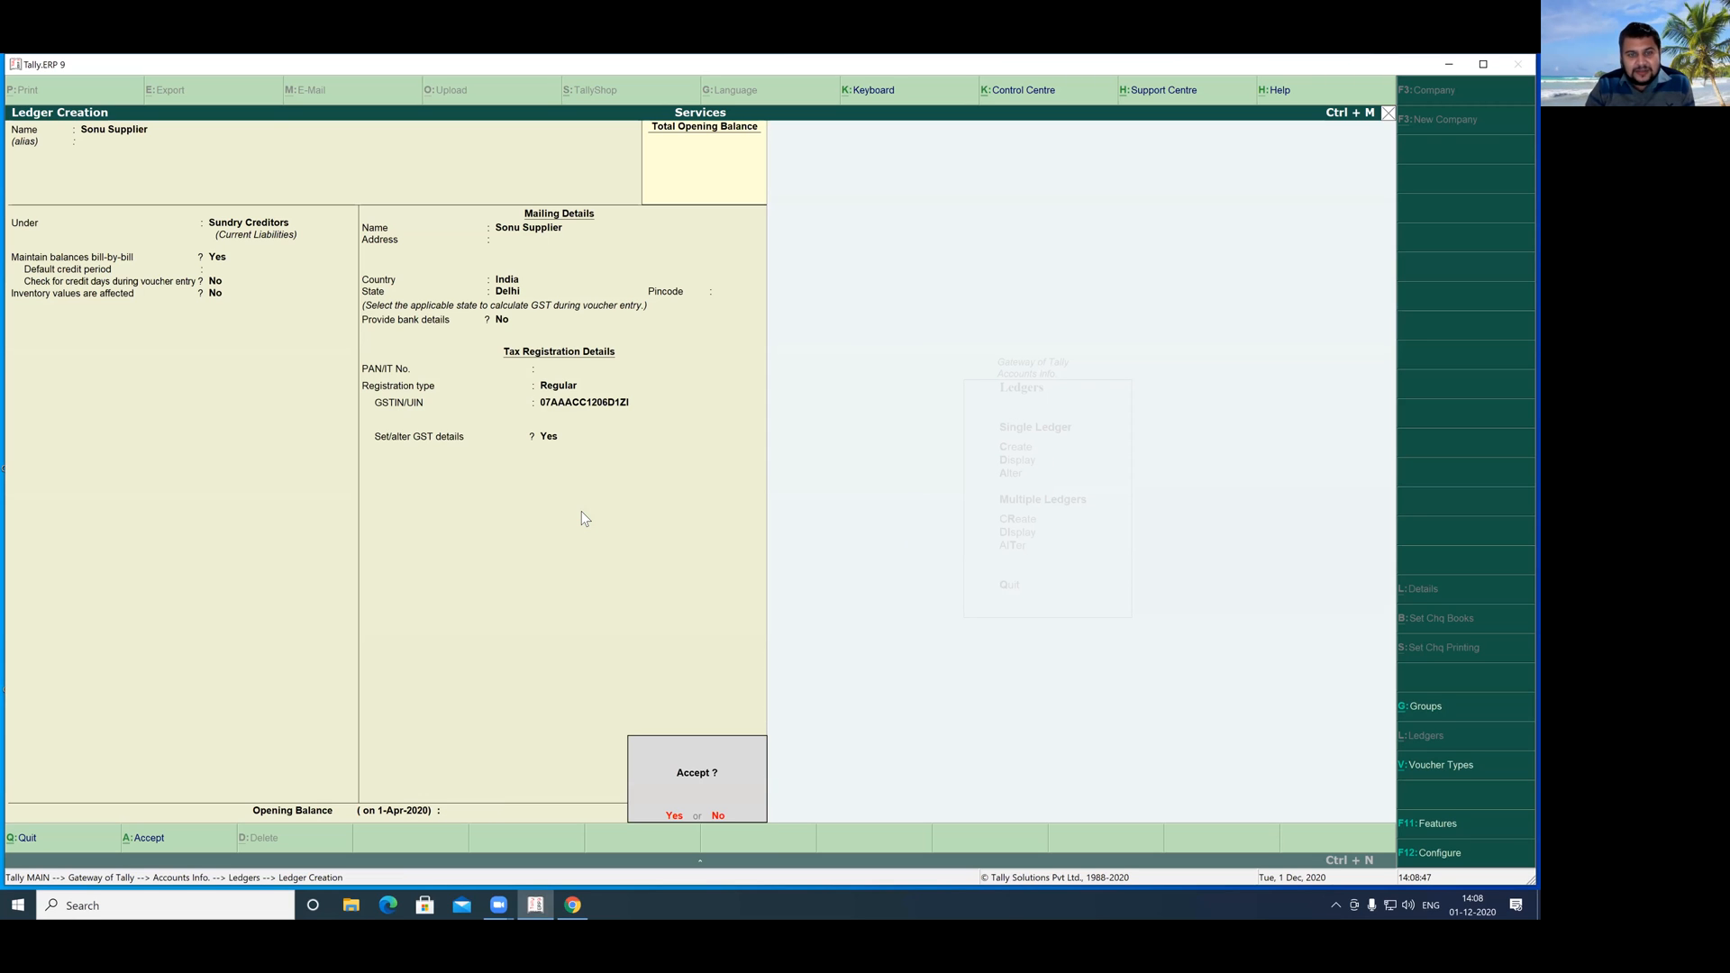
pyautogui.press('y')
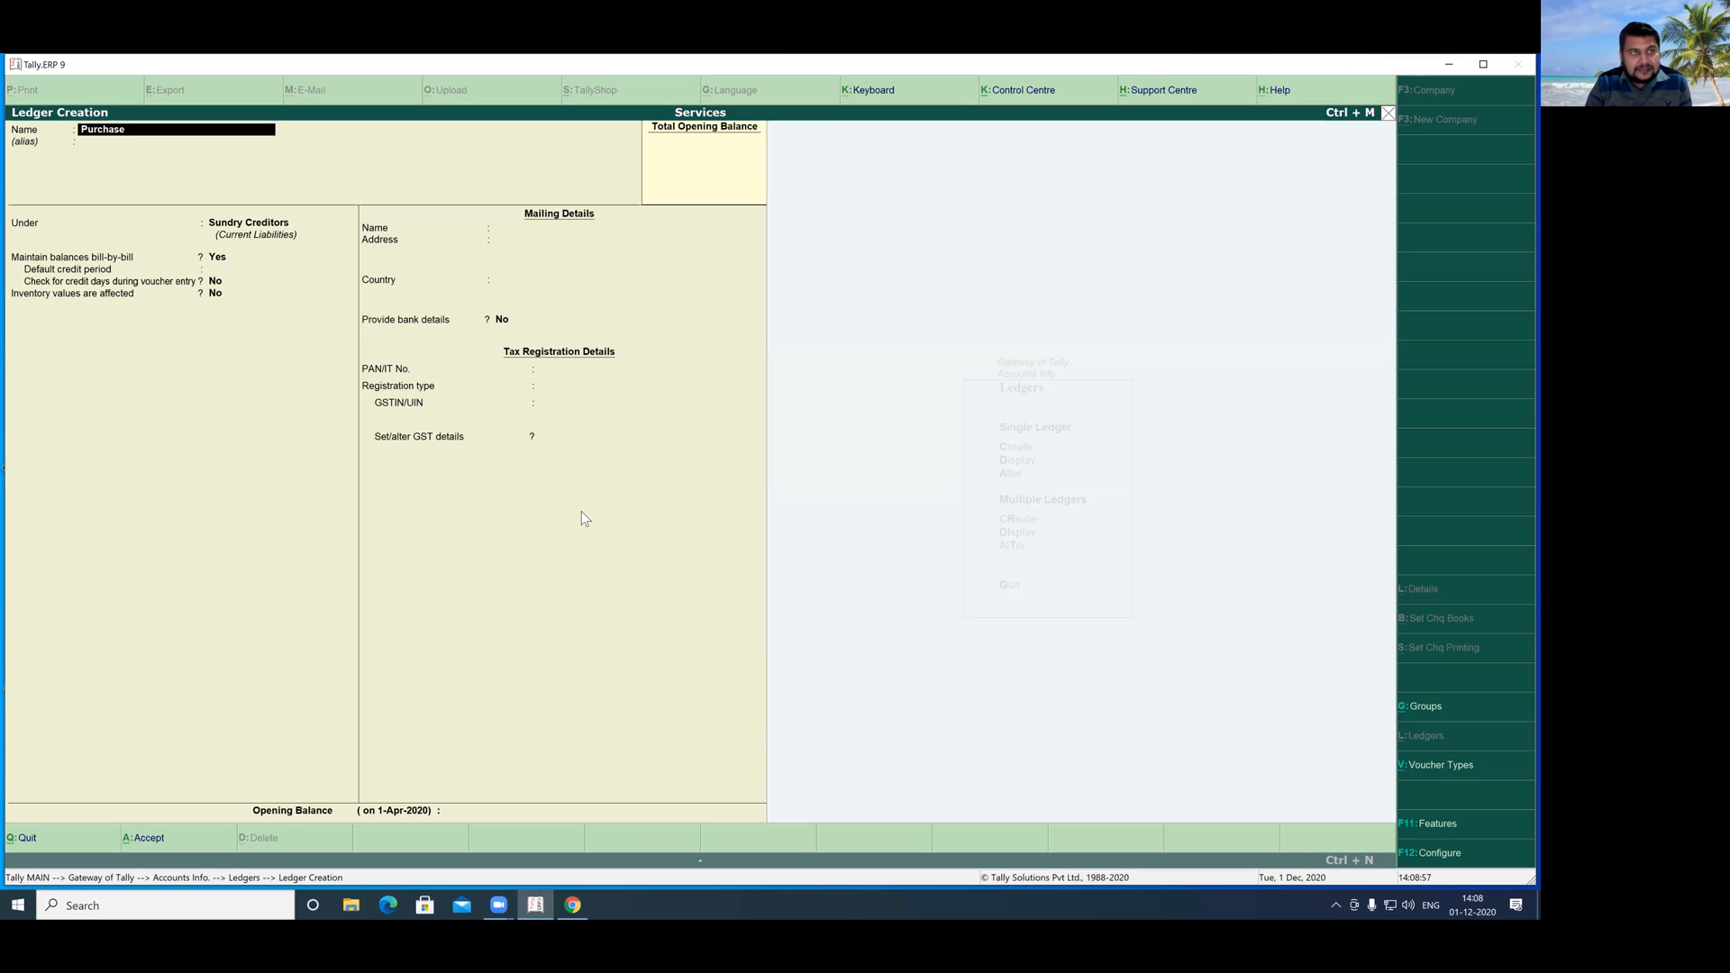
# - Name the next ledger Purchase, place it under Purchase Accounts and set inventory values affected to Yes with ledger type Not Applicable
pyautogui.press('Return')
pyautogui.press('Return')
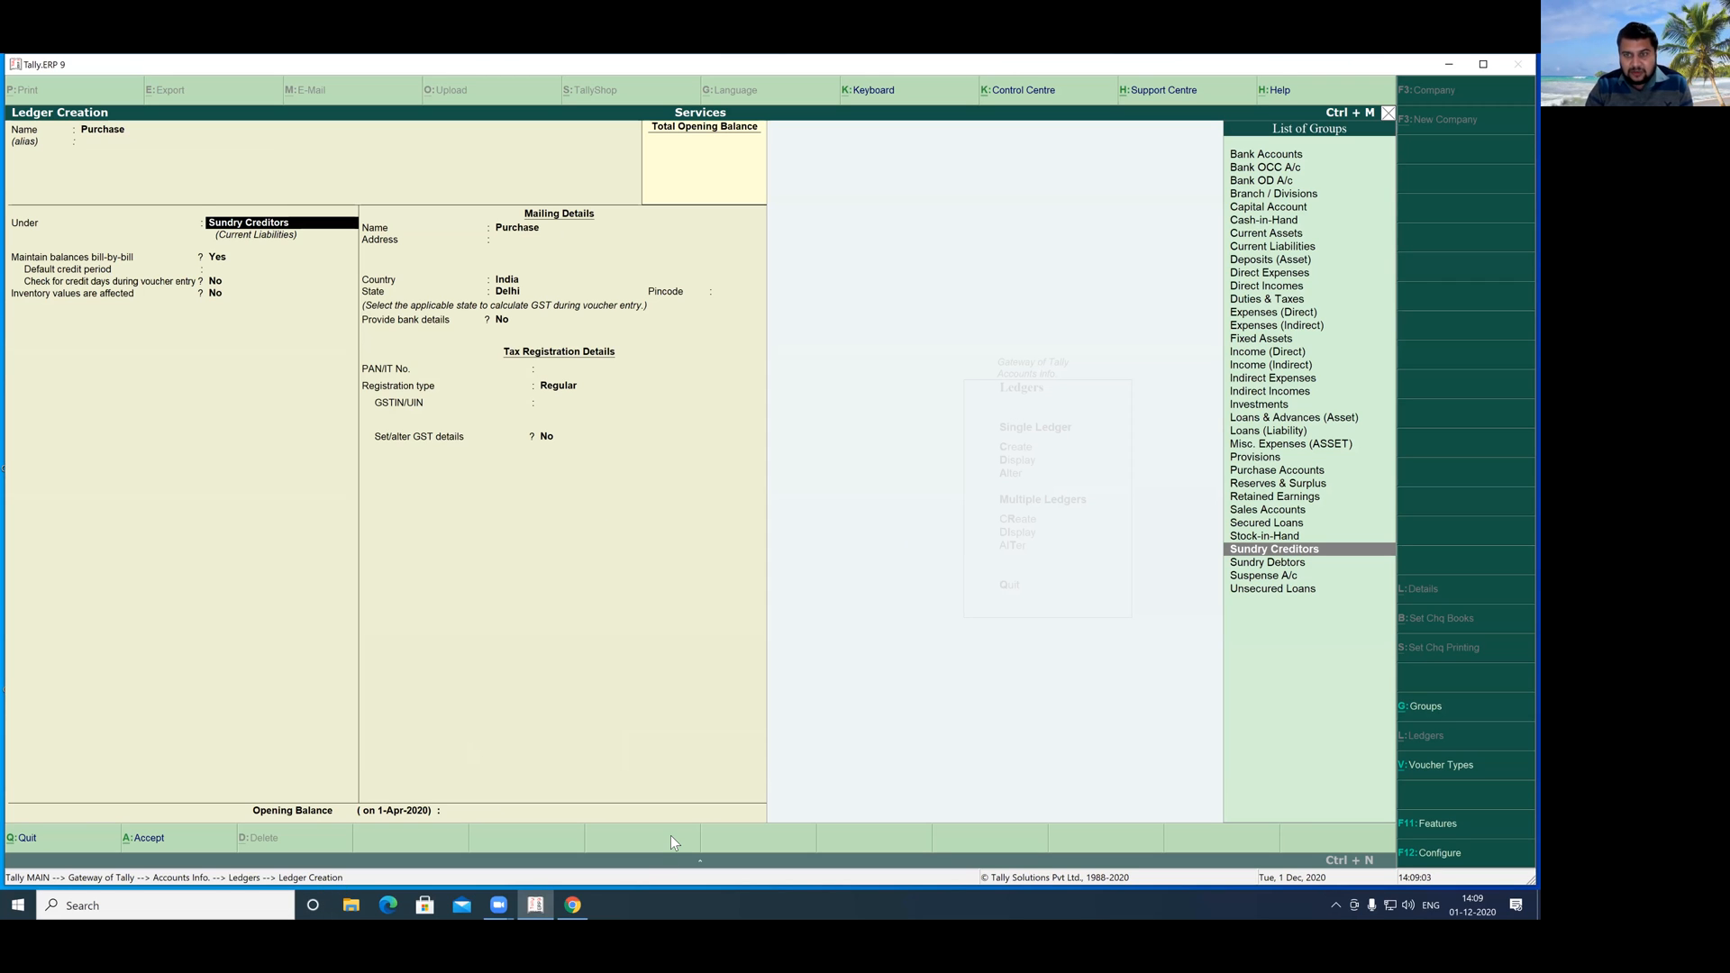
pyautogui.click(274, 236)
pyautogui.write('P')
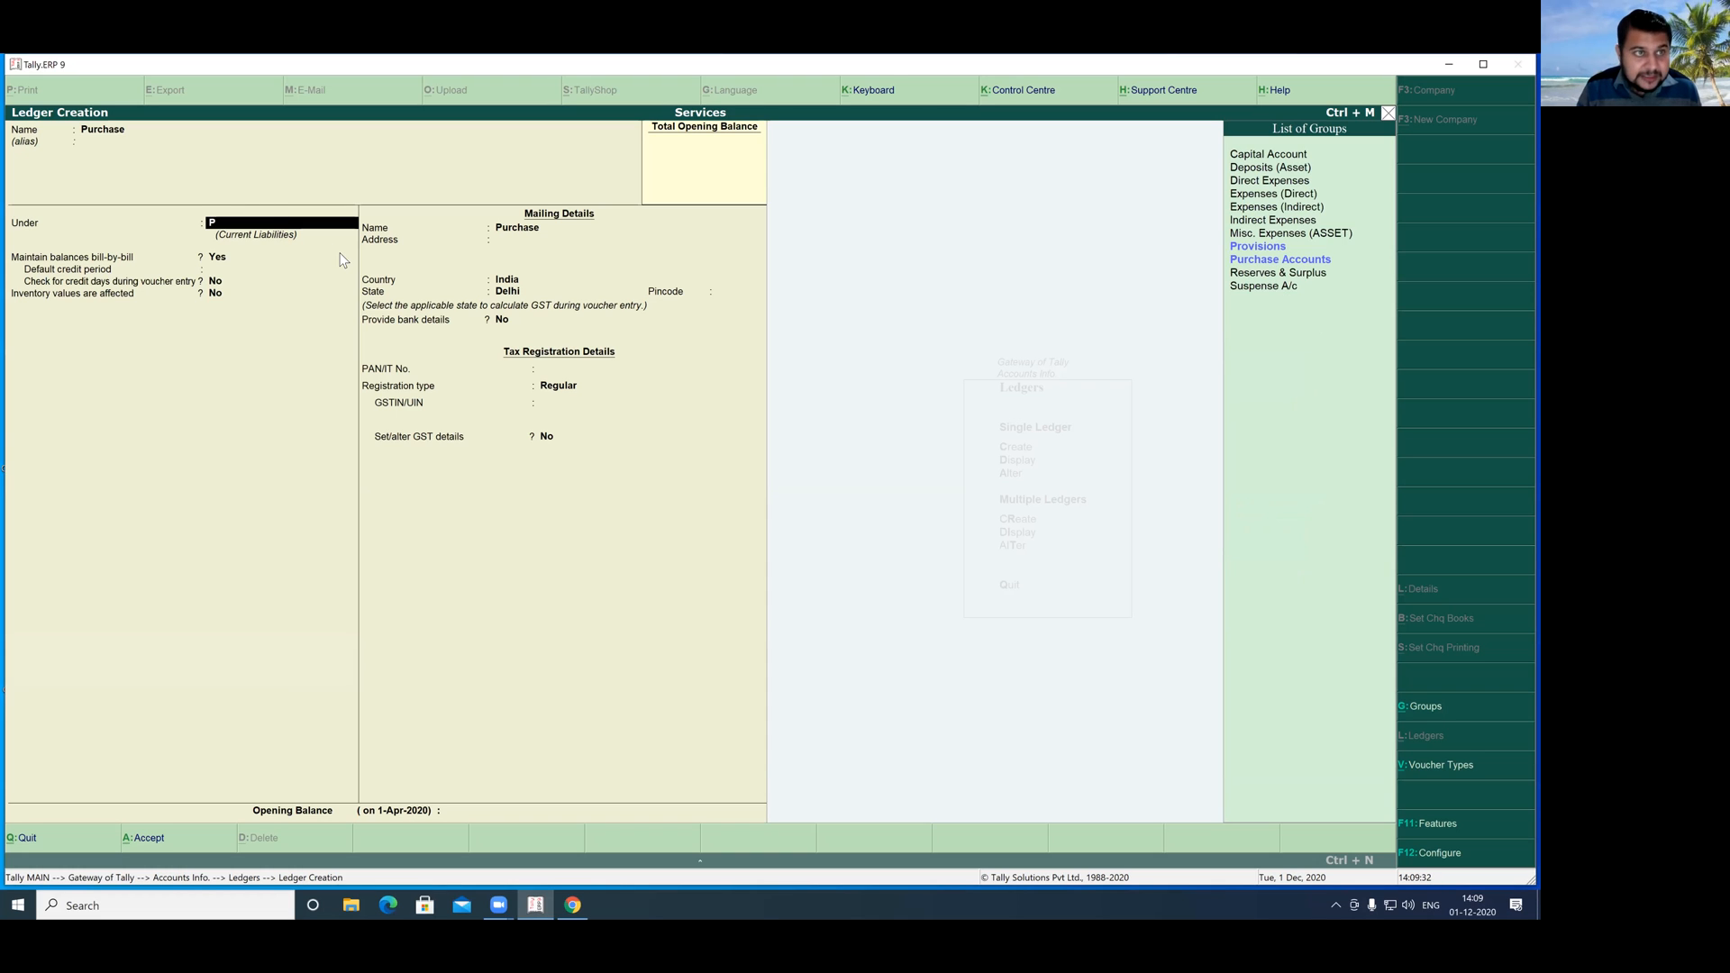
pyautogui.write('ur')
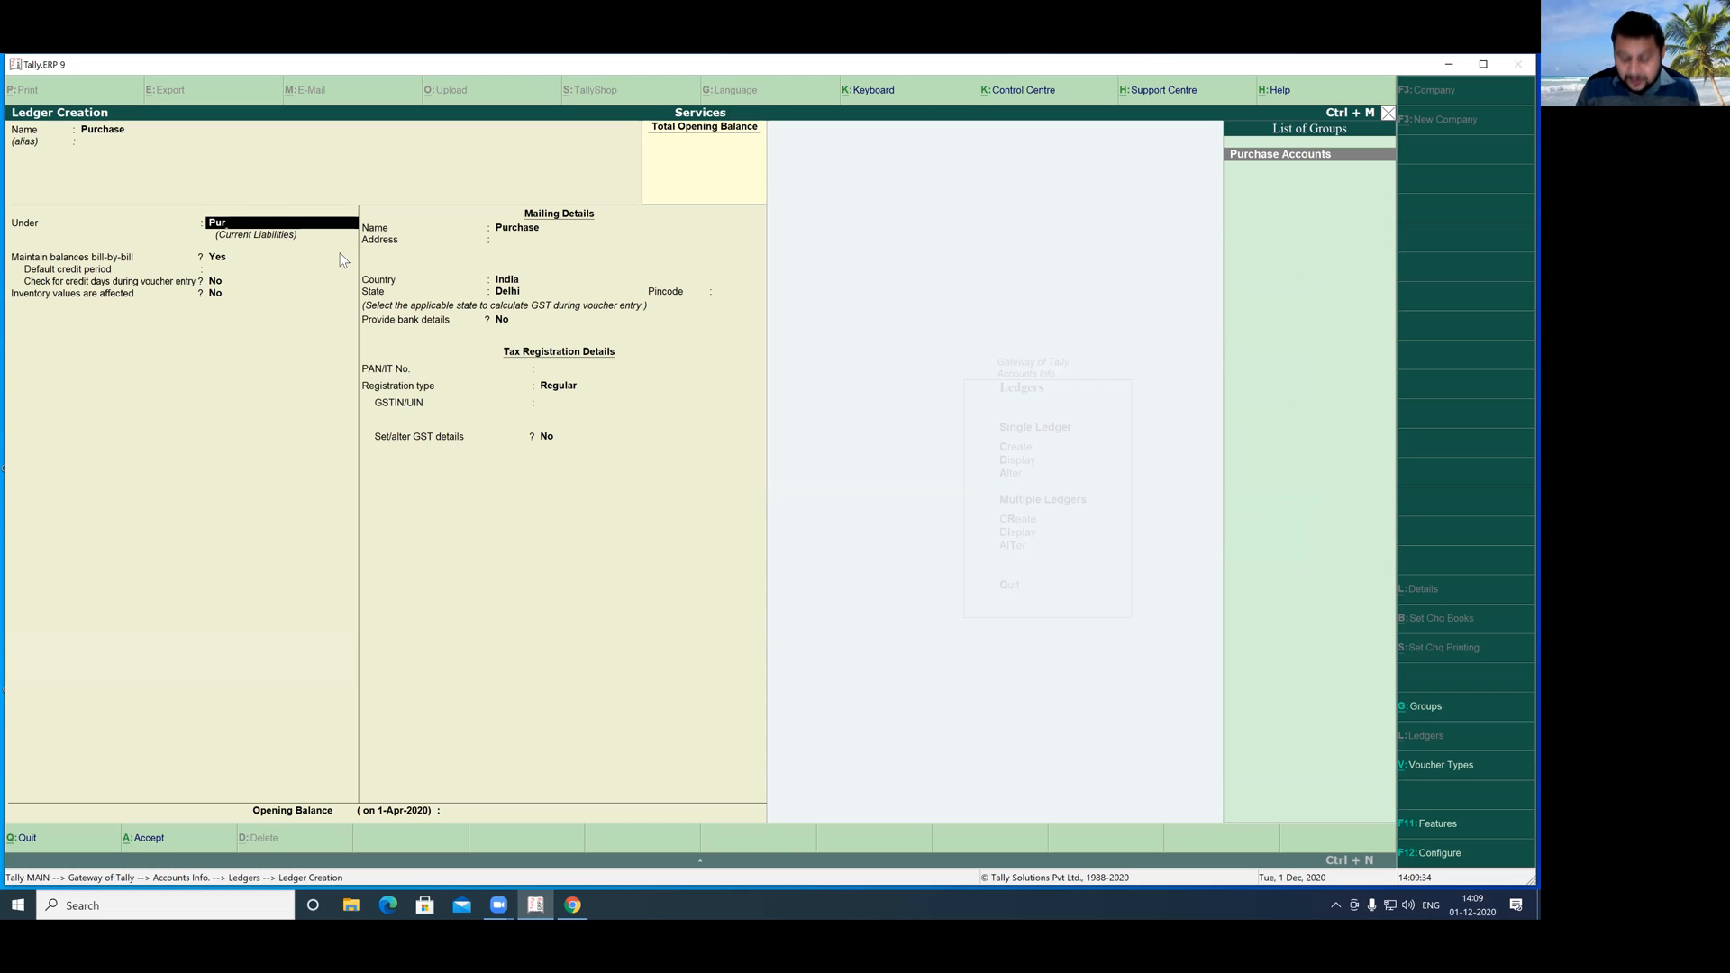
pyautogui.press('Return')
pyautogui.press('y')
pyautogui.press('Return')
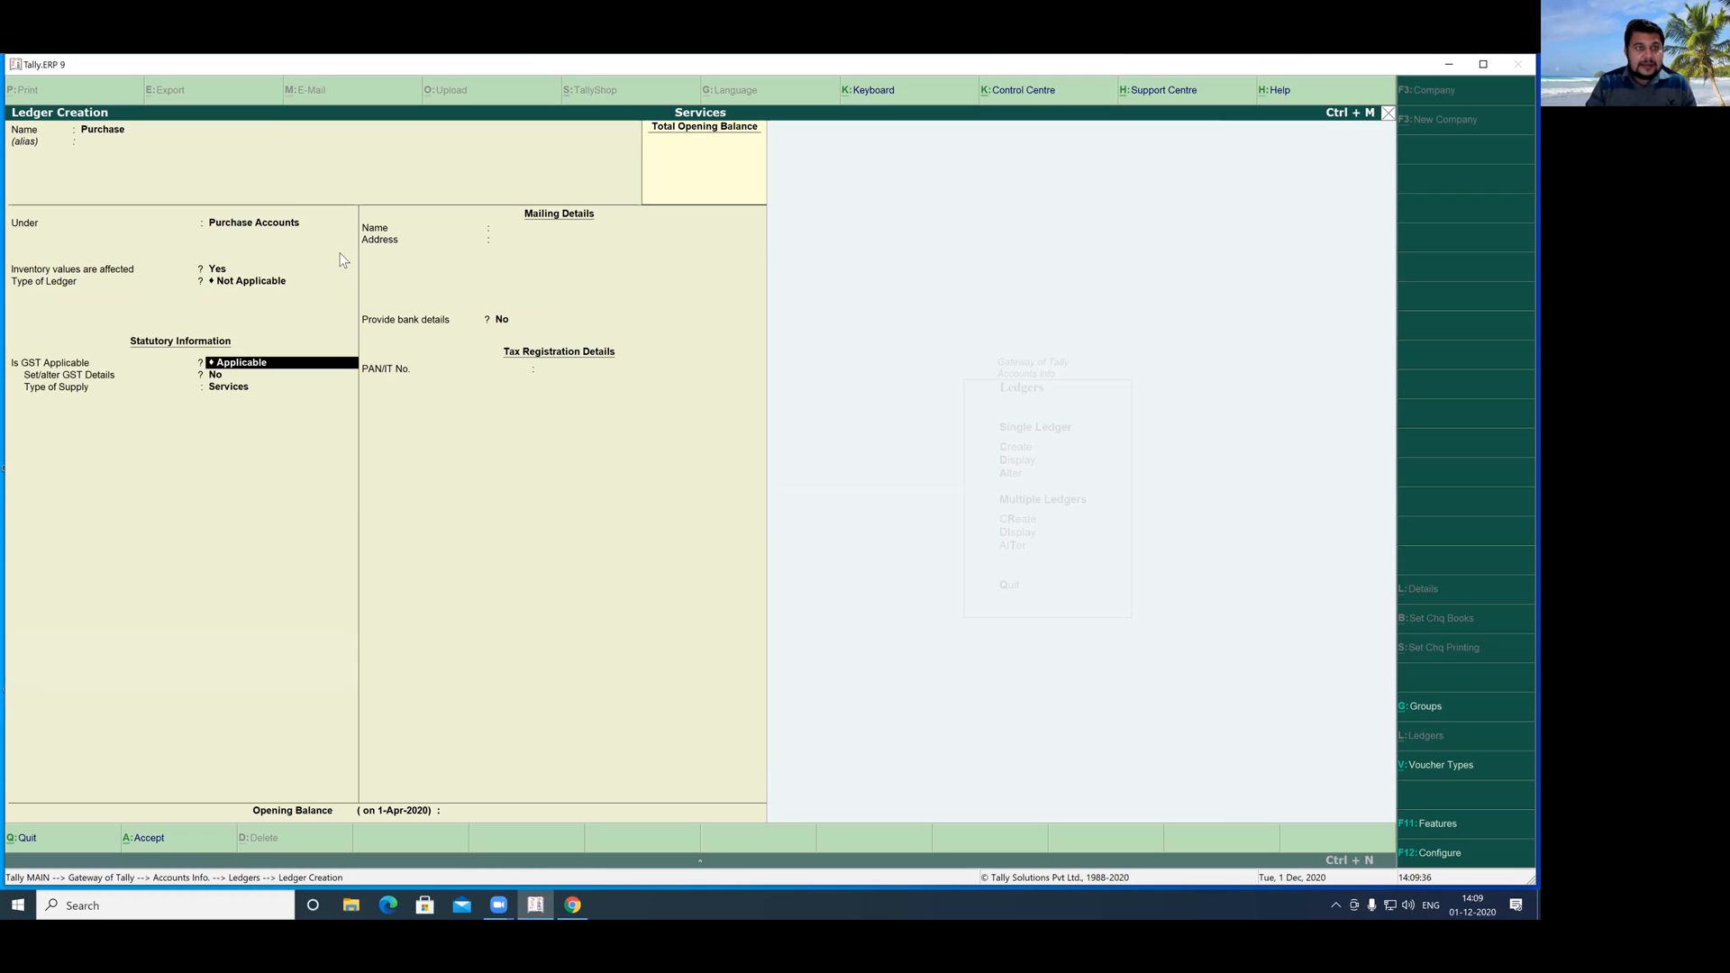
# - Keep GST Applicable, Set/alter GST Details at No and supply type Services for the Purchase ledger, leave its remaining details unchanged and save it
pyautogui.press('Return')
pyautogui.press('Return')
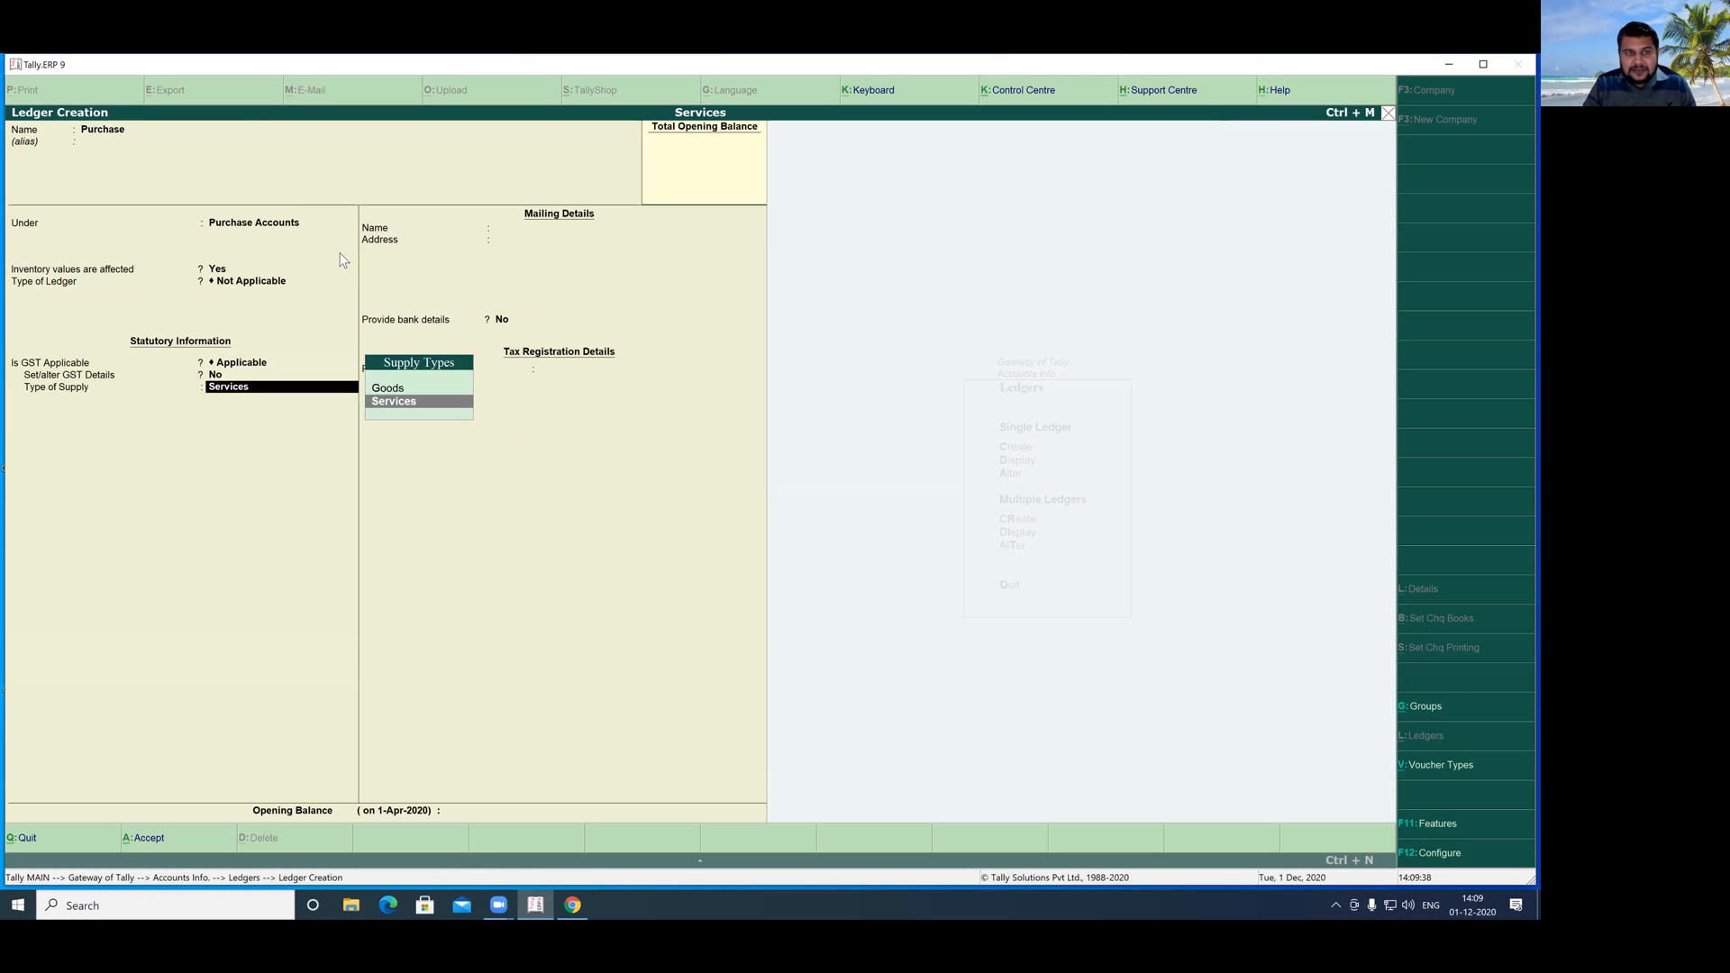
pyautogui.press('Return')
pyautogui.press('Return')
pyautogui.press('Return')
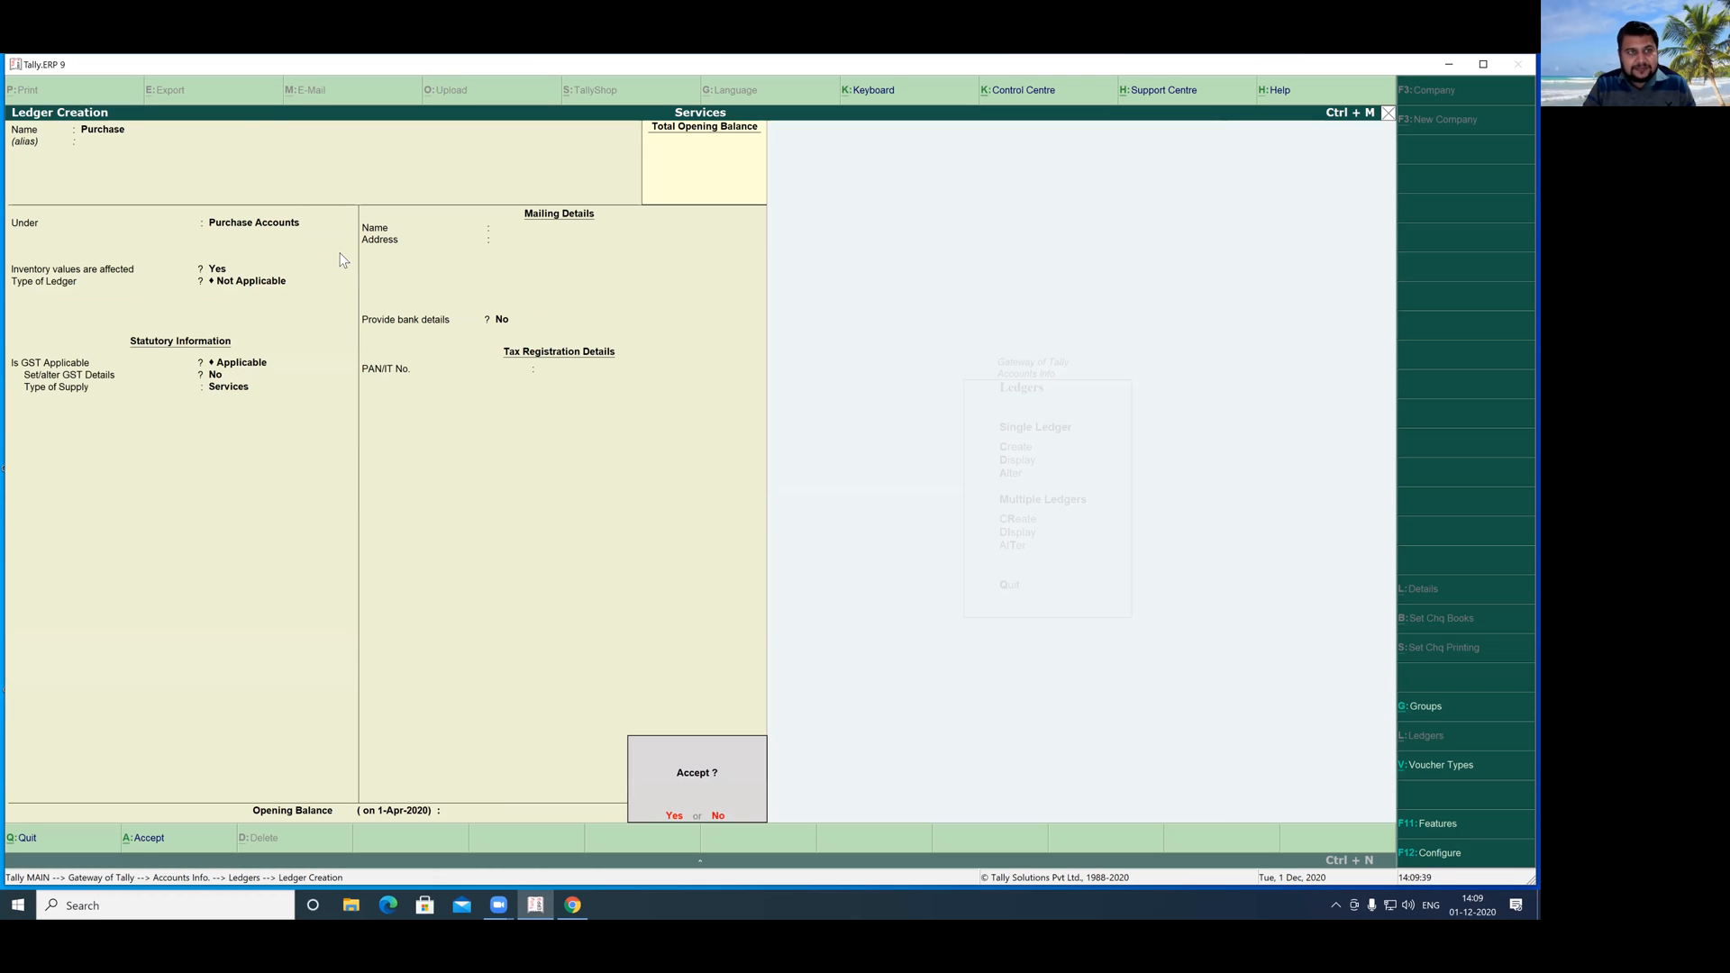
pyautogui.press('Return')
# - Leave ledger creation, return to the Gateway of Tally and open accounting voucher entry
pyautogui.press('Escape')
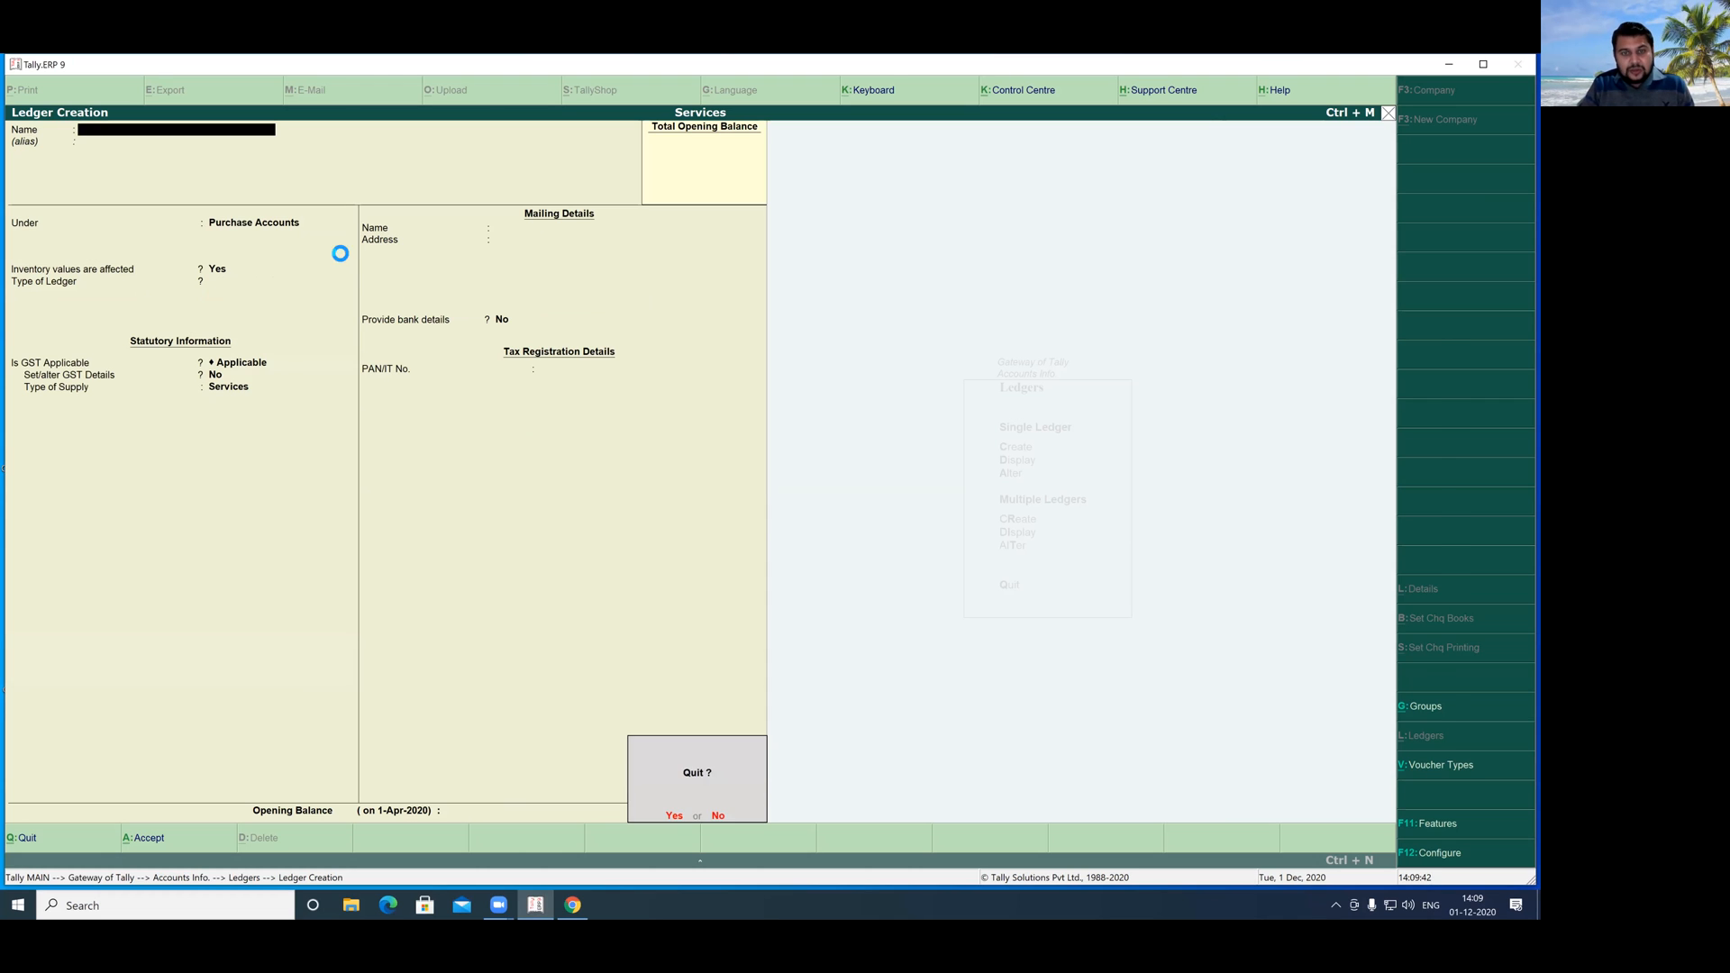
pyautogui.press('Return')
pyautogui.press('Escape')
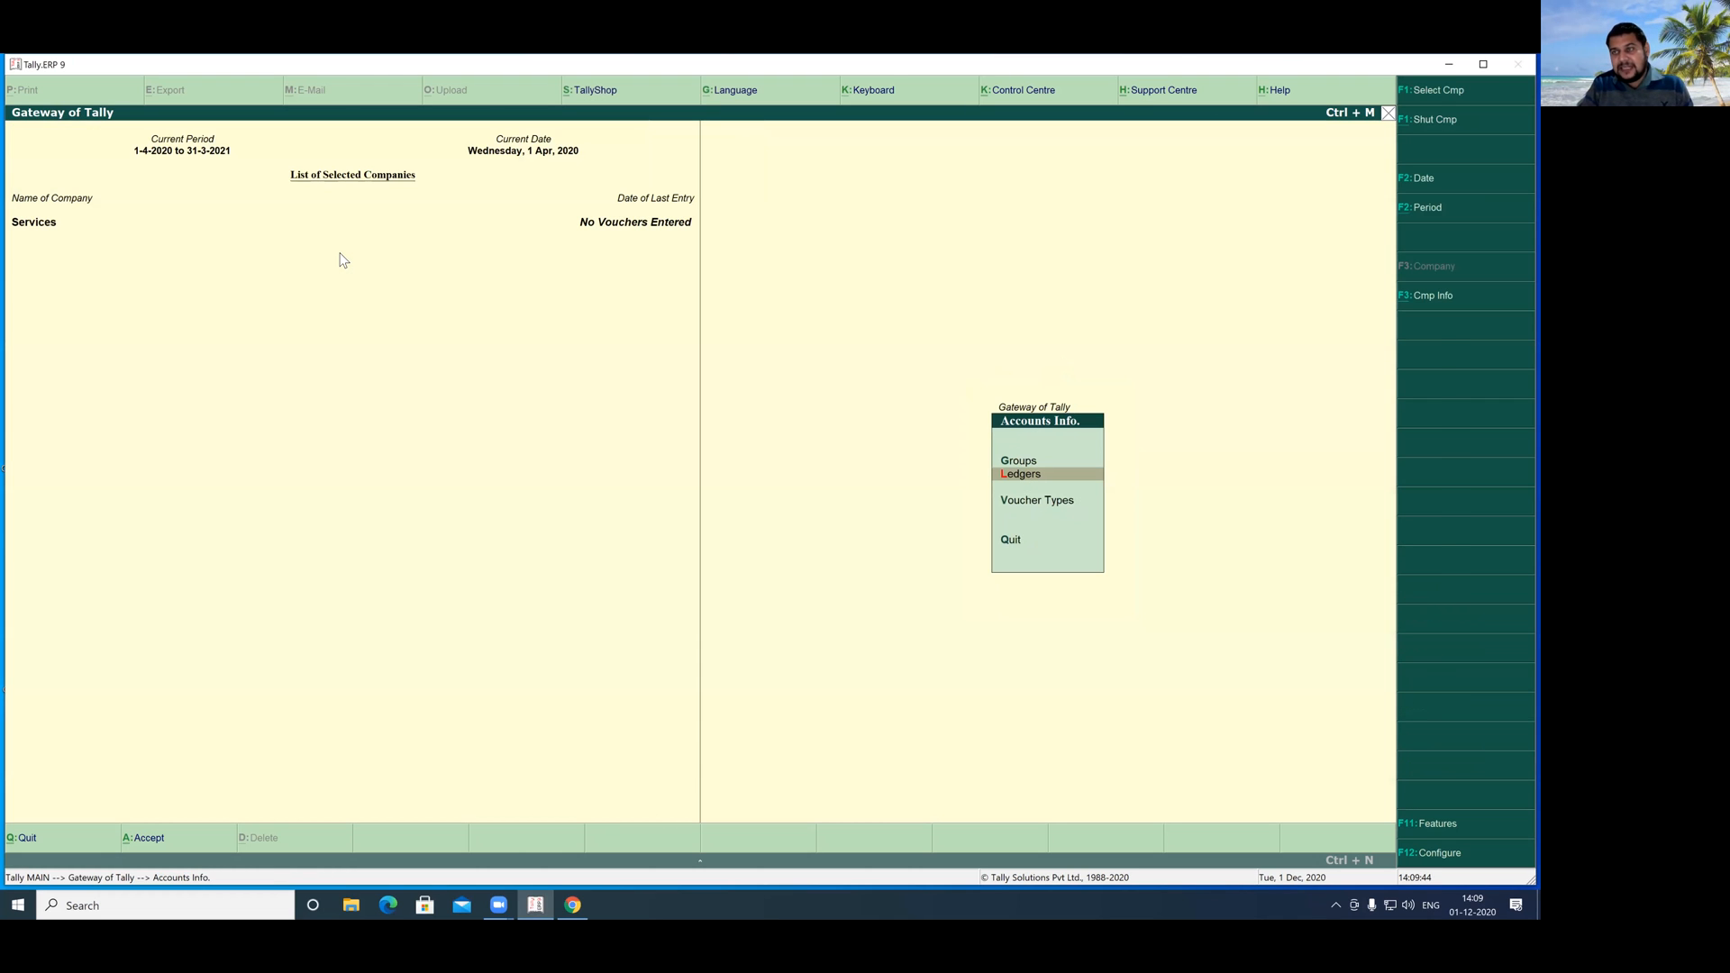
pyautogui.press('Escape')
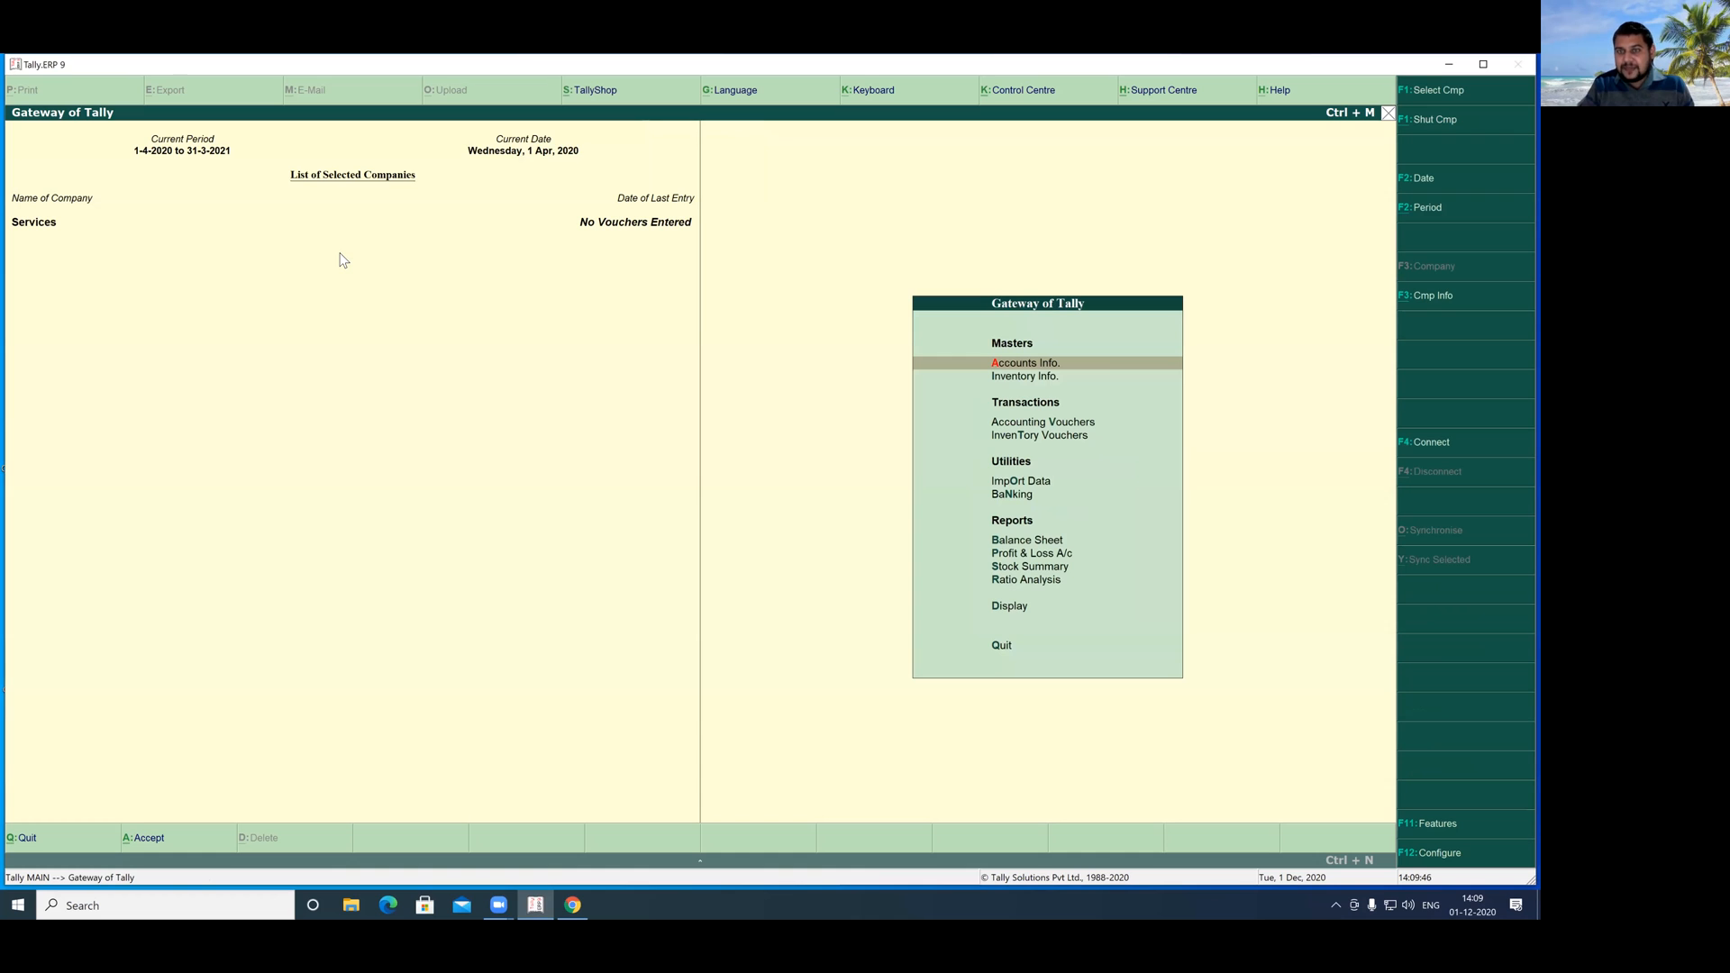
pyautogui.press('Down')
pyautogui.press('Down')
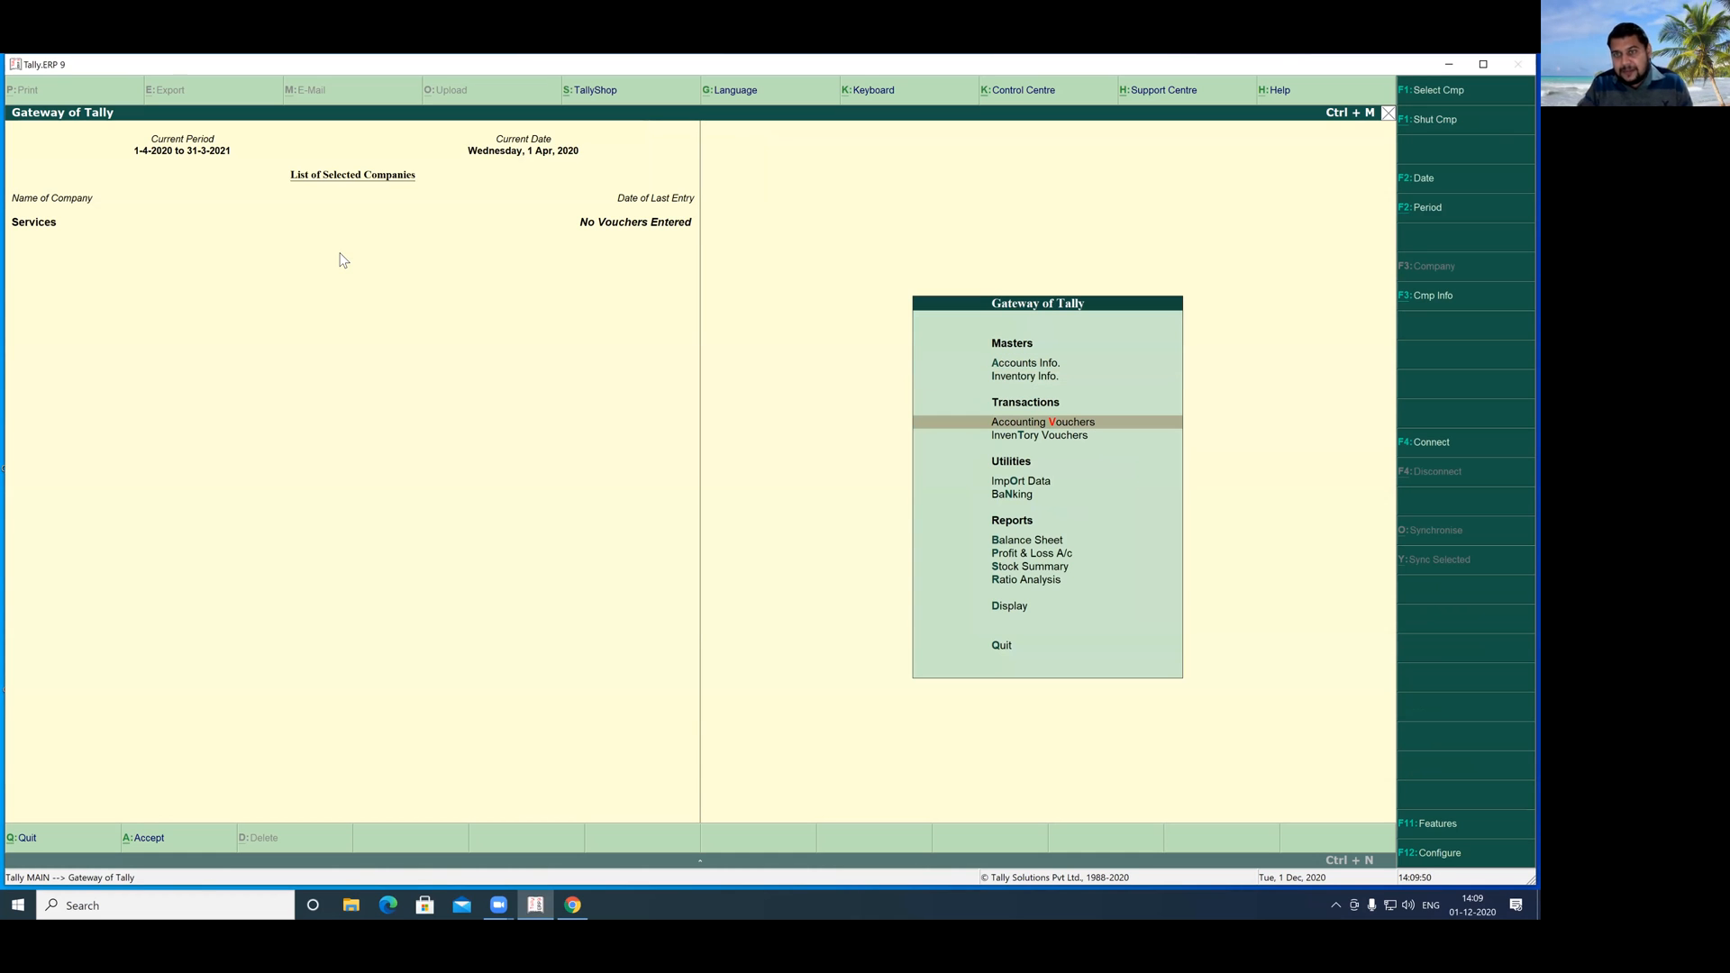
pyautogui.press('Return')
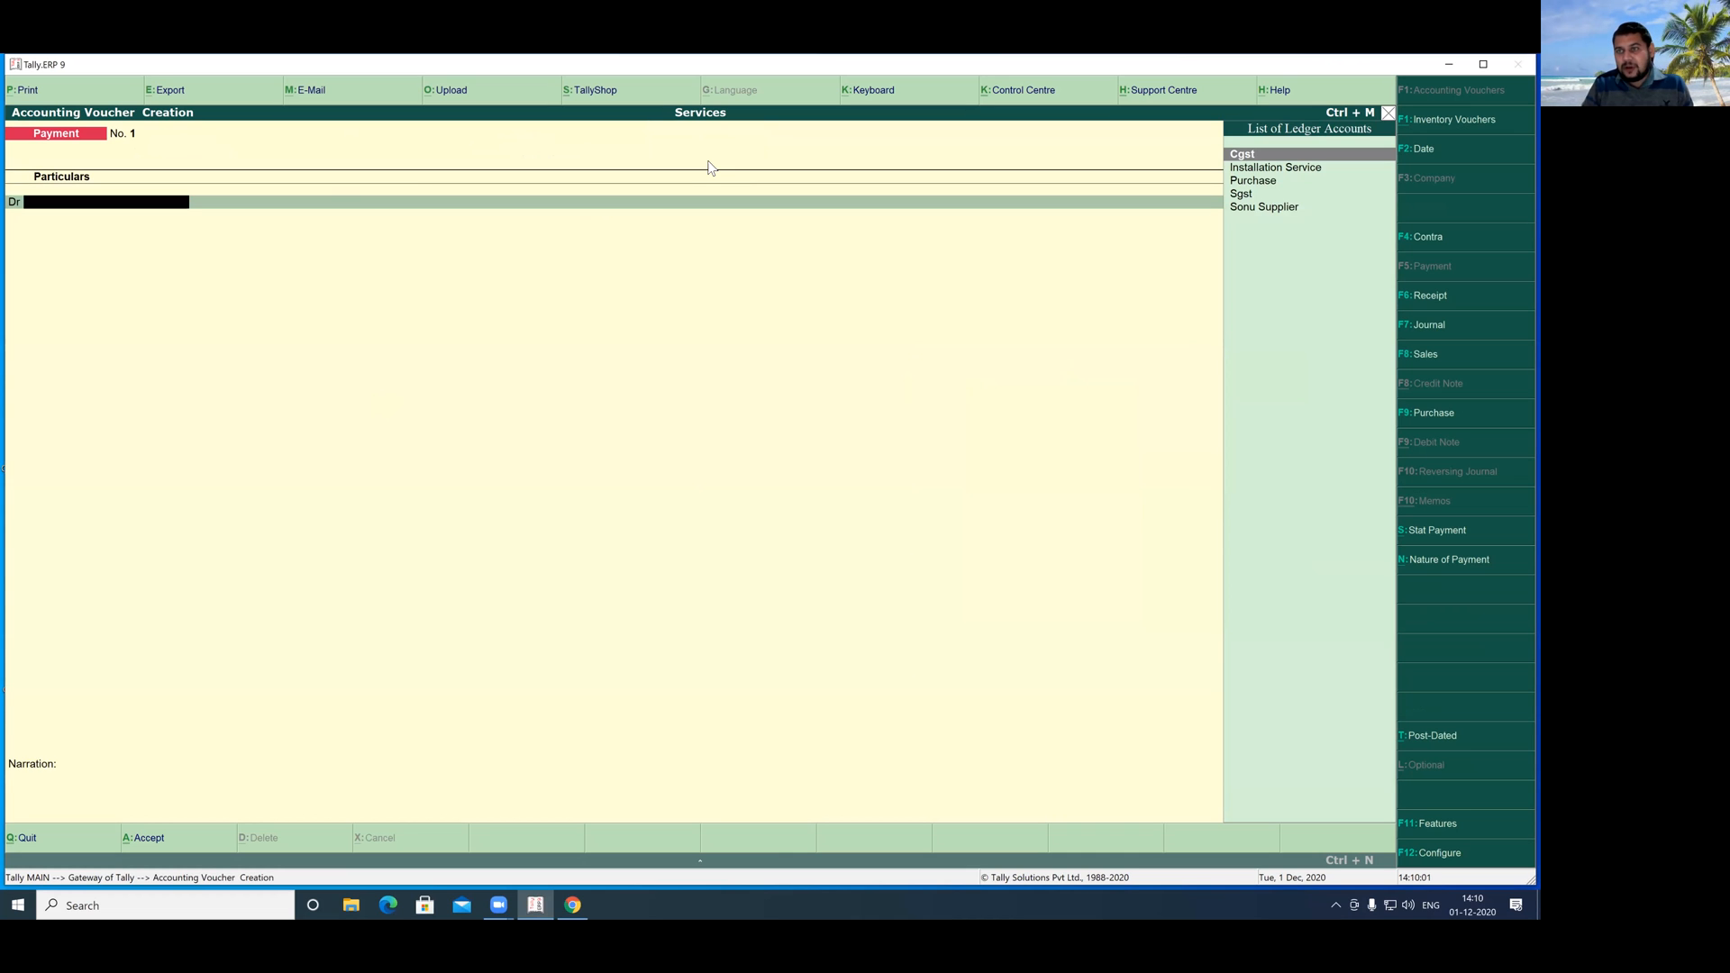
# - Switch the new voucher from Payment to Purchase
pyautogui.moveTo(1258, 239); pyautogui.dragTo(1403, 416)
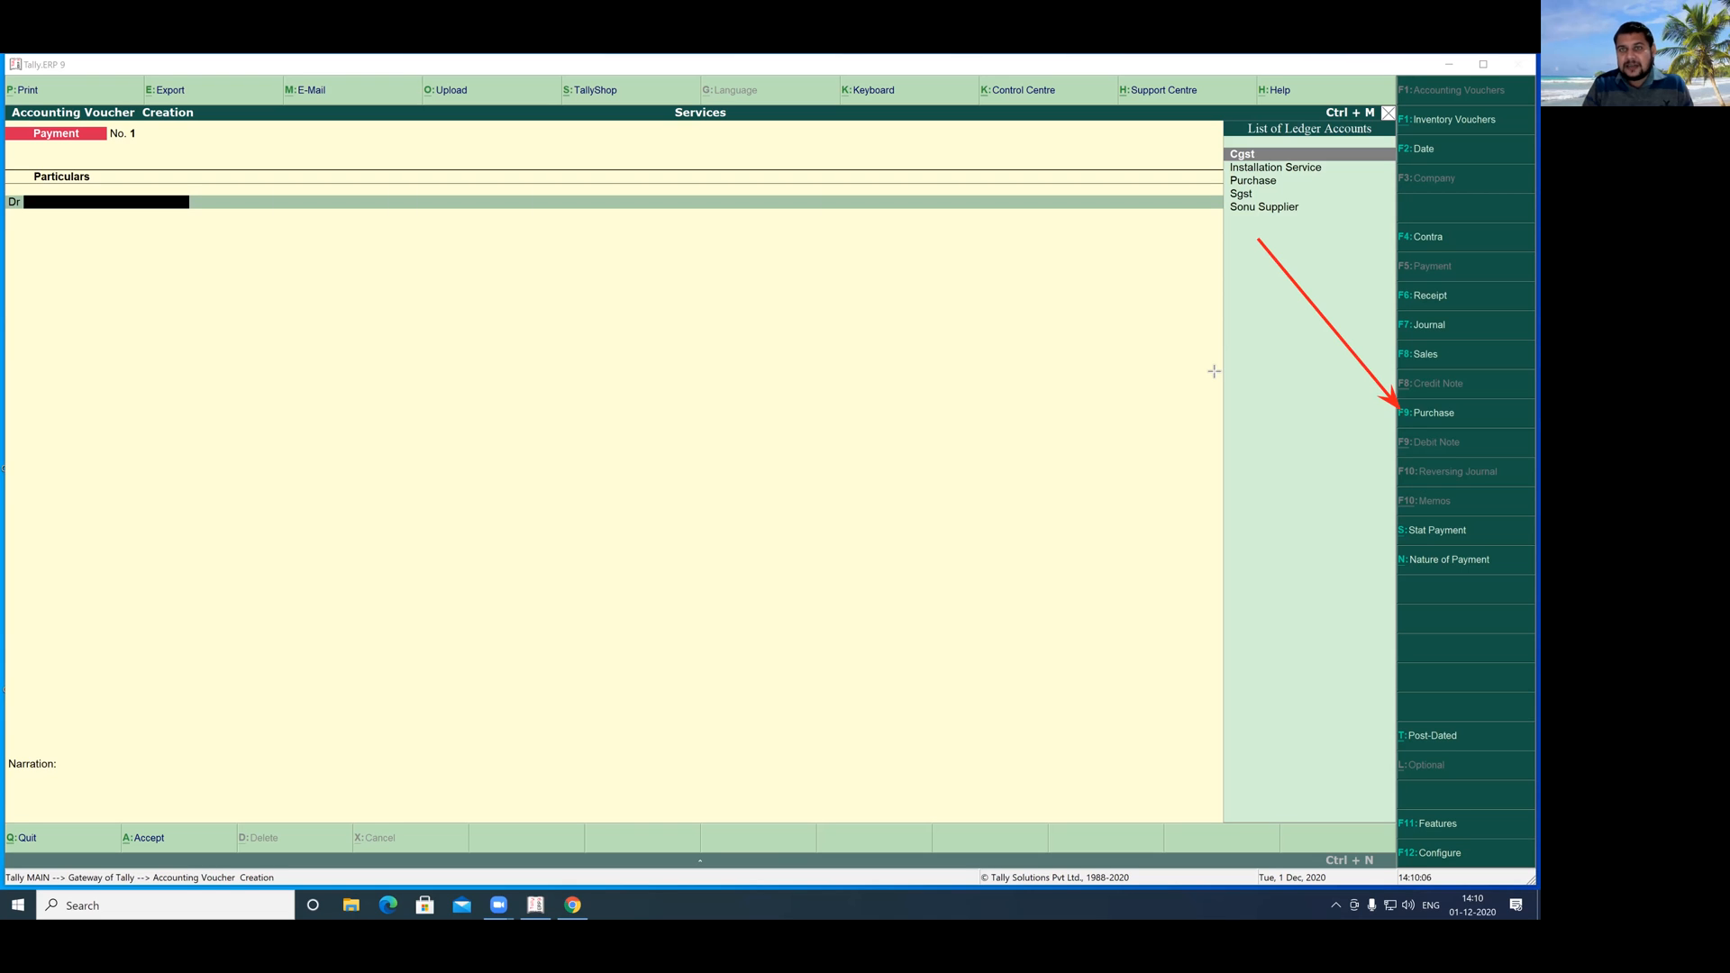
pyautogui.click(1048, 219)
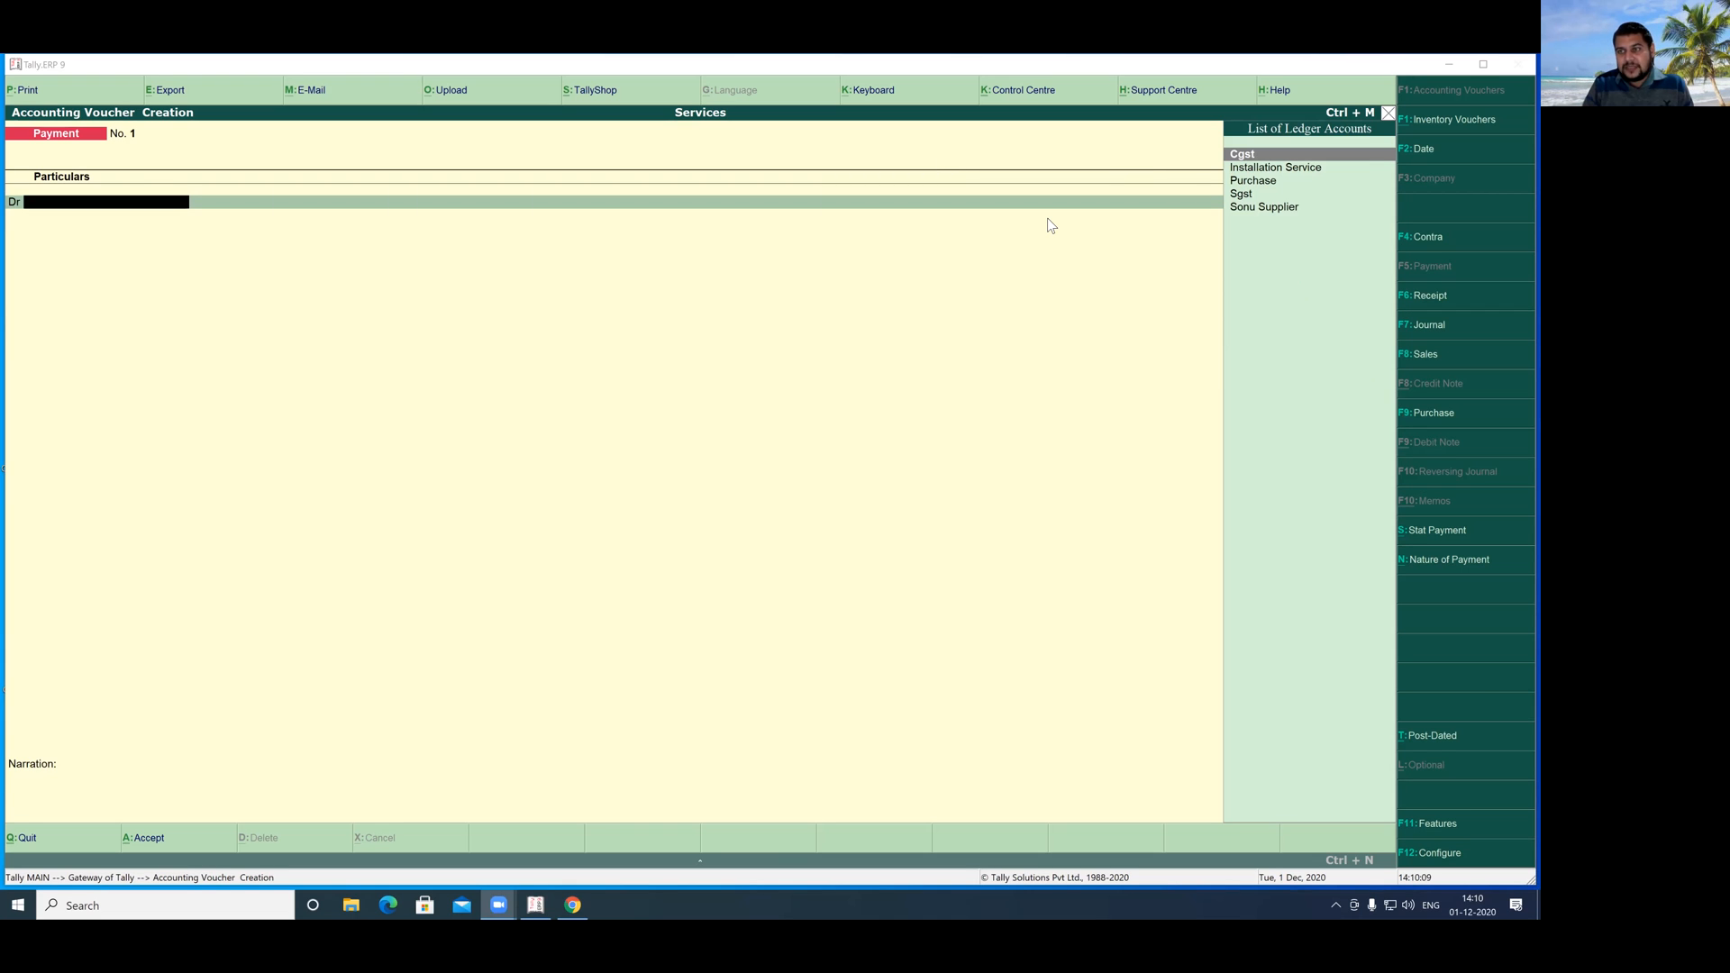
pyautogui.click(1050, 224)
pyautogui.press('F9')
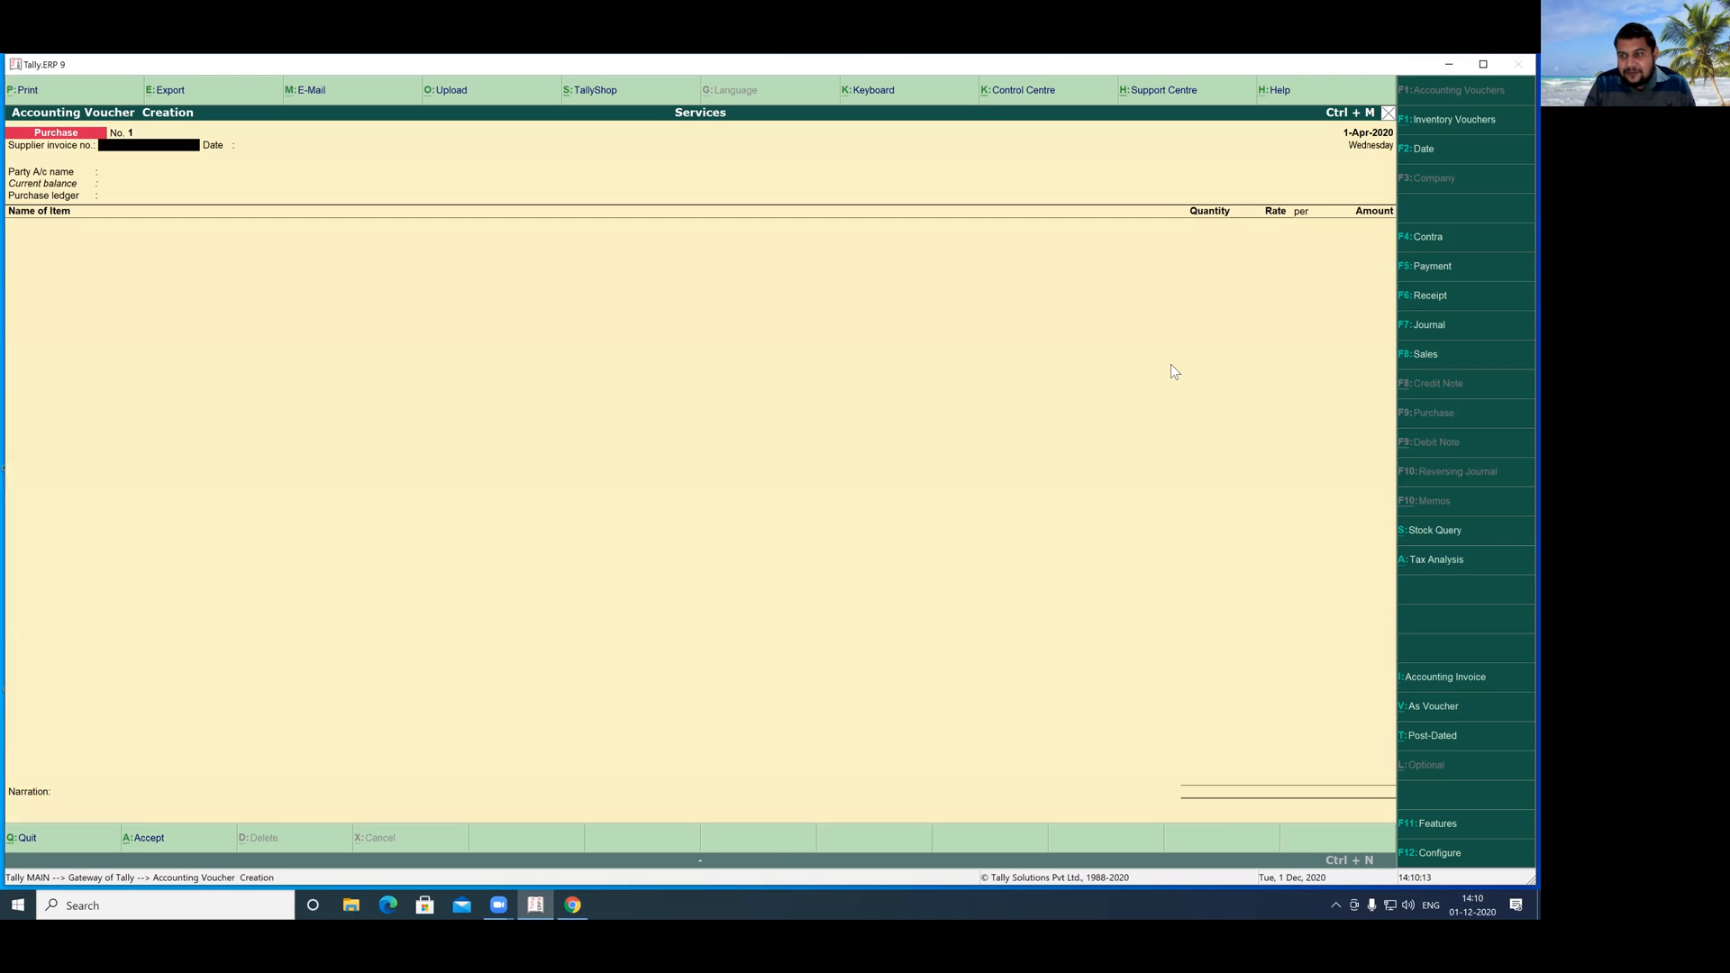
# - Change the purchase voucher from item invoice to accounting invoice mode
pyautogui.moveTo(1280, 157)
pyautogui.mouseDown()
pyautogui.moveTo(1148, 216)
pyautogui.moveTo(1392, 259)
pyautogui.moveTo(1271, 155)
pyautogui.mouseUp()
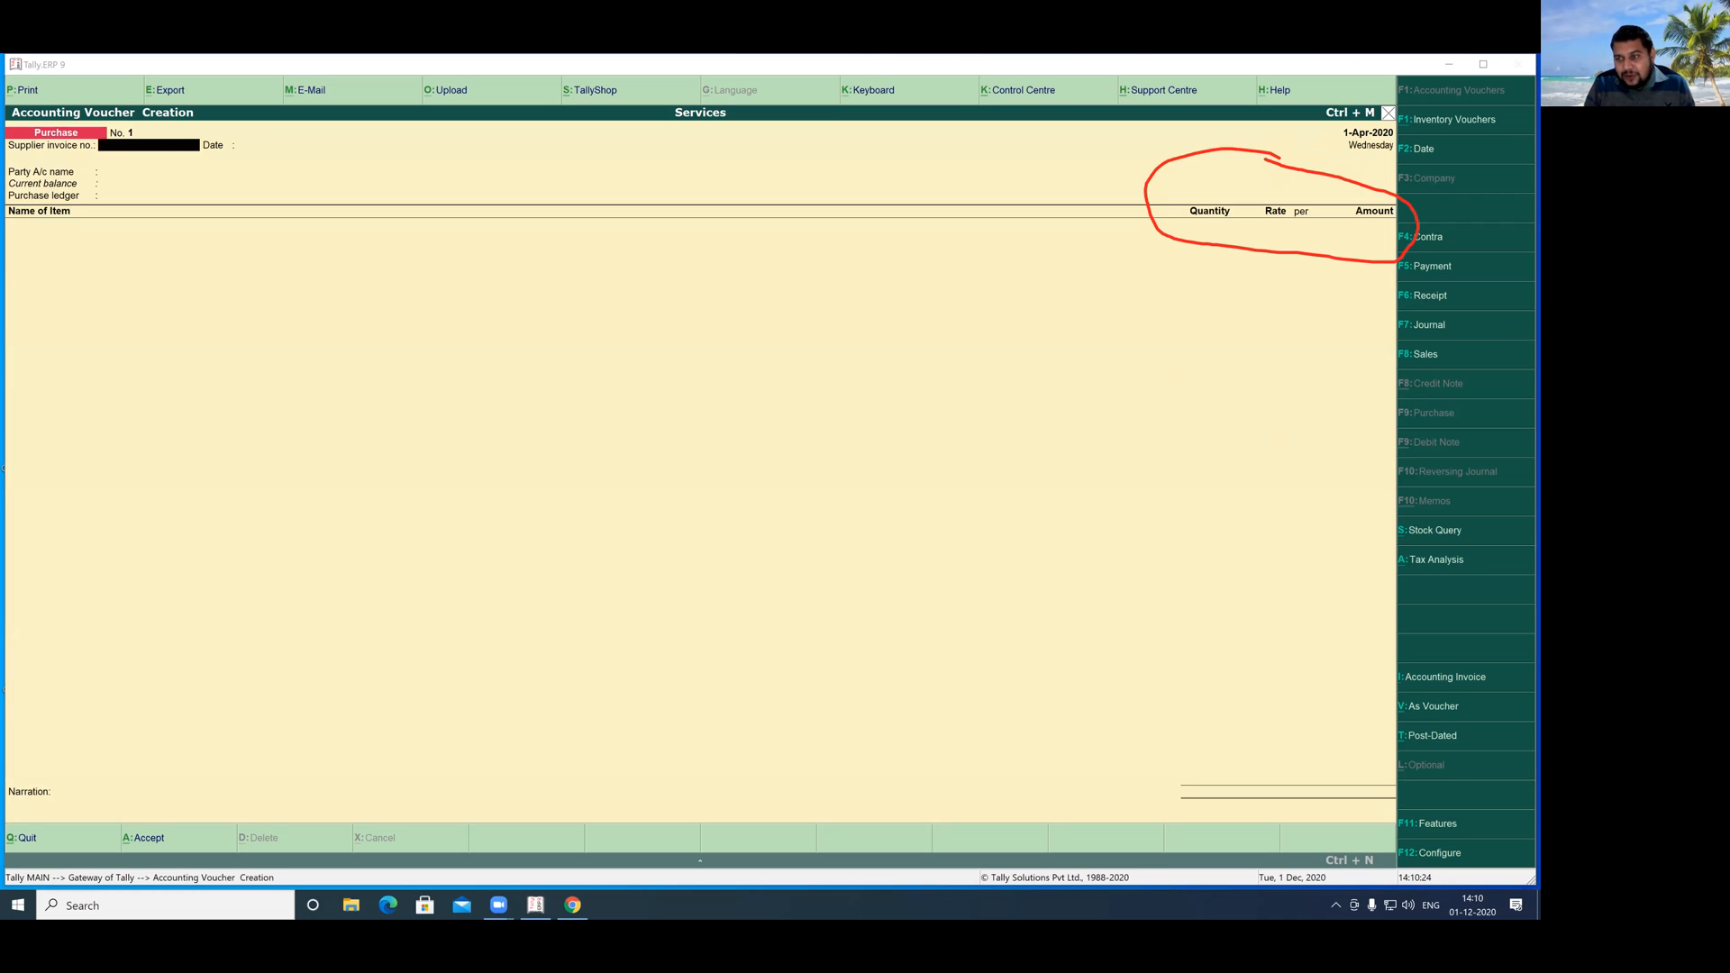
pyautogui.moveTo(1436, 641); pyautogui.dragTo(1347, 658)
pyautogui.moveTo(1466, 695); pyautogui.dragTo(1482, 646)
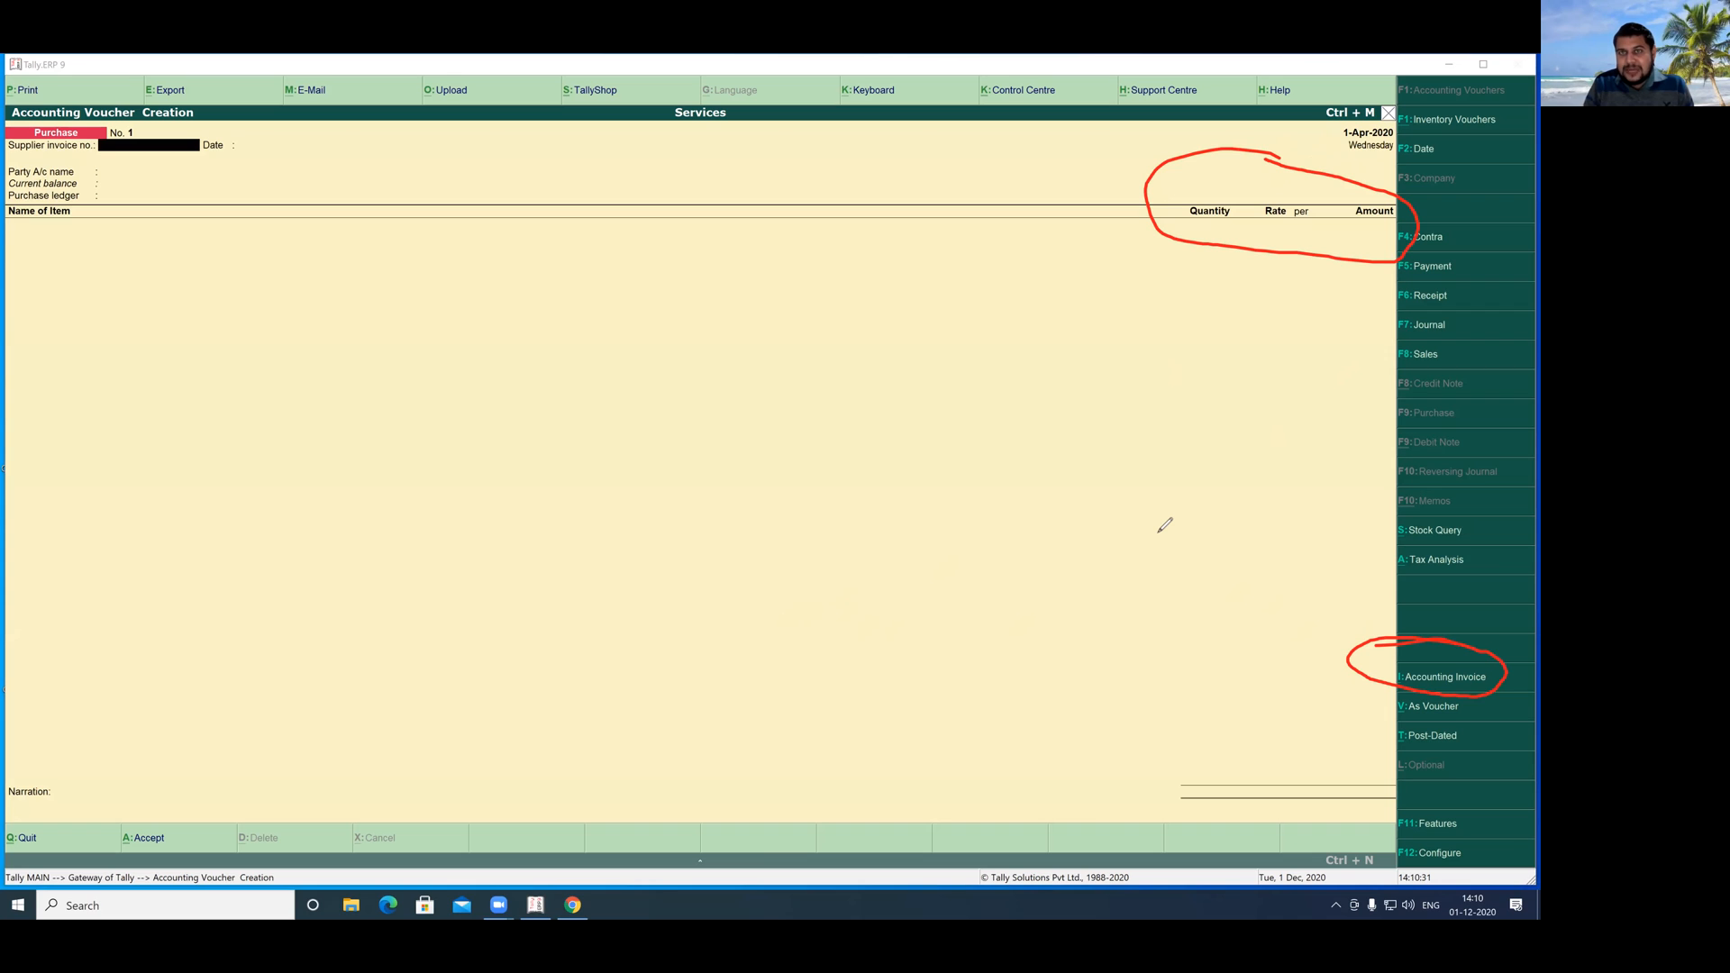
pyautogui.press('e')
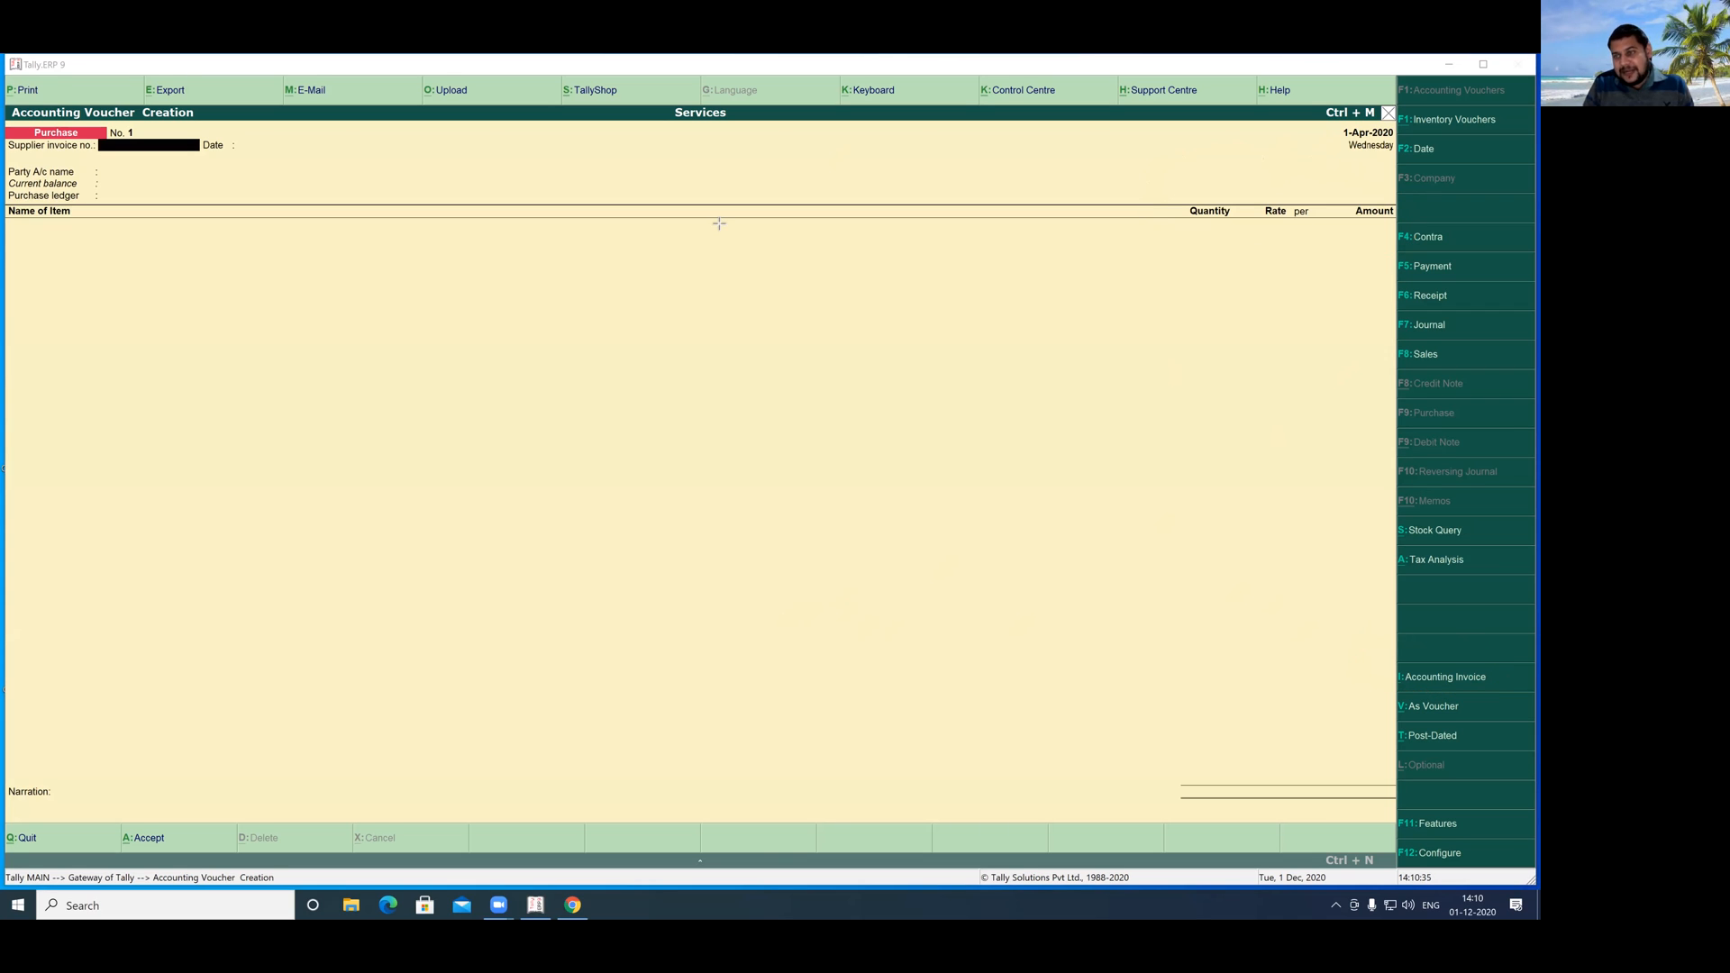
pyautogui.moveTo(1403, 663); pyautogui.dragTo(1280, 495)
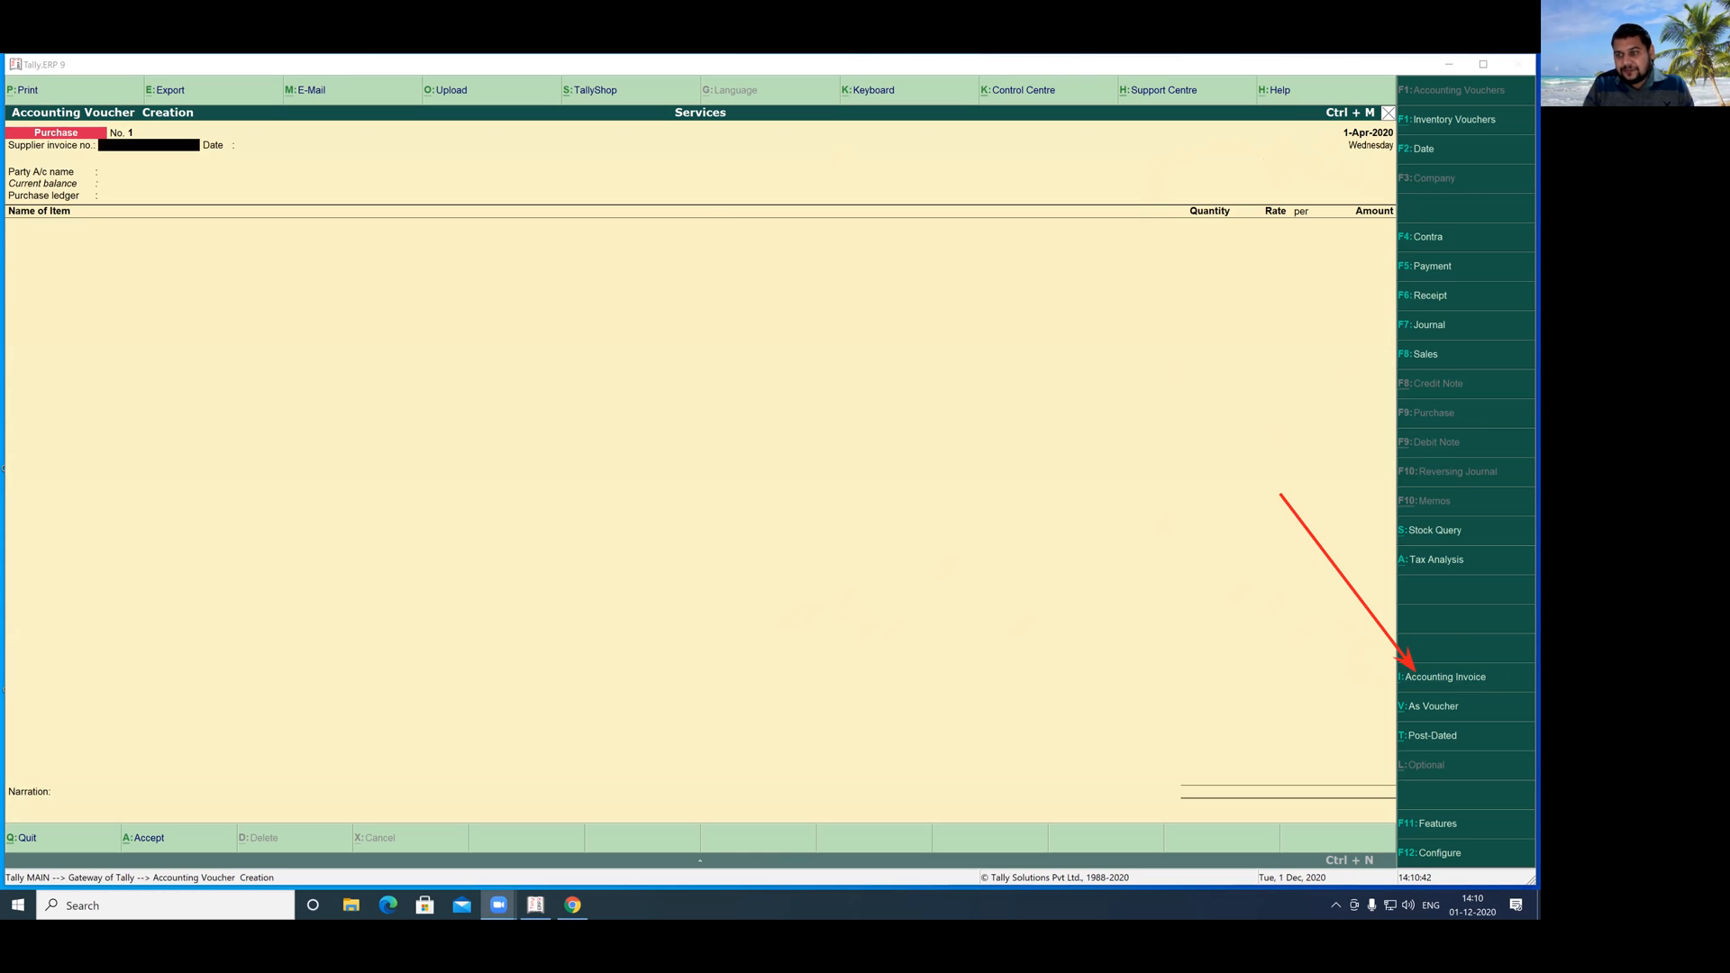
pyautogui.hotkey('alt', 'i')
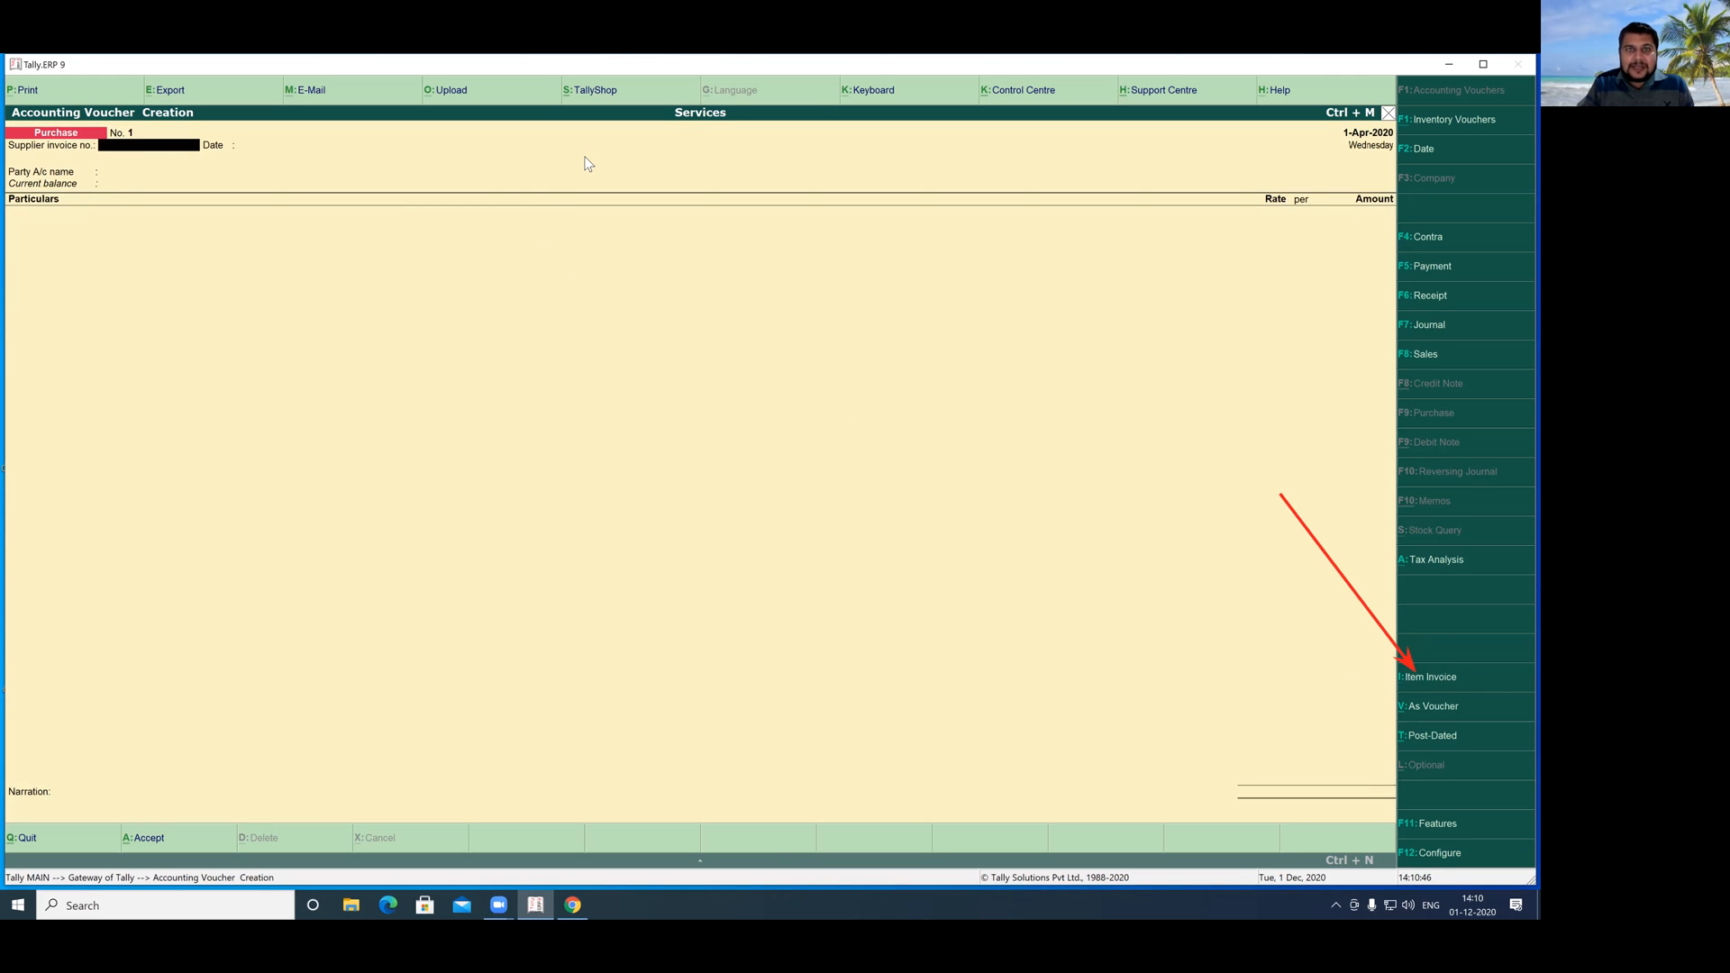
pyautogui.moveTo(1232, 152); pyautogui.dragTo(1431, 261)
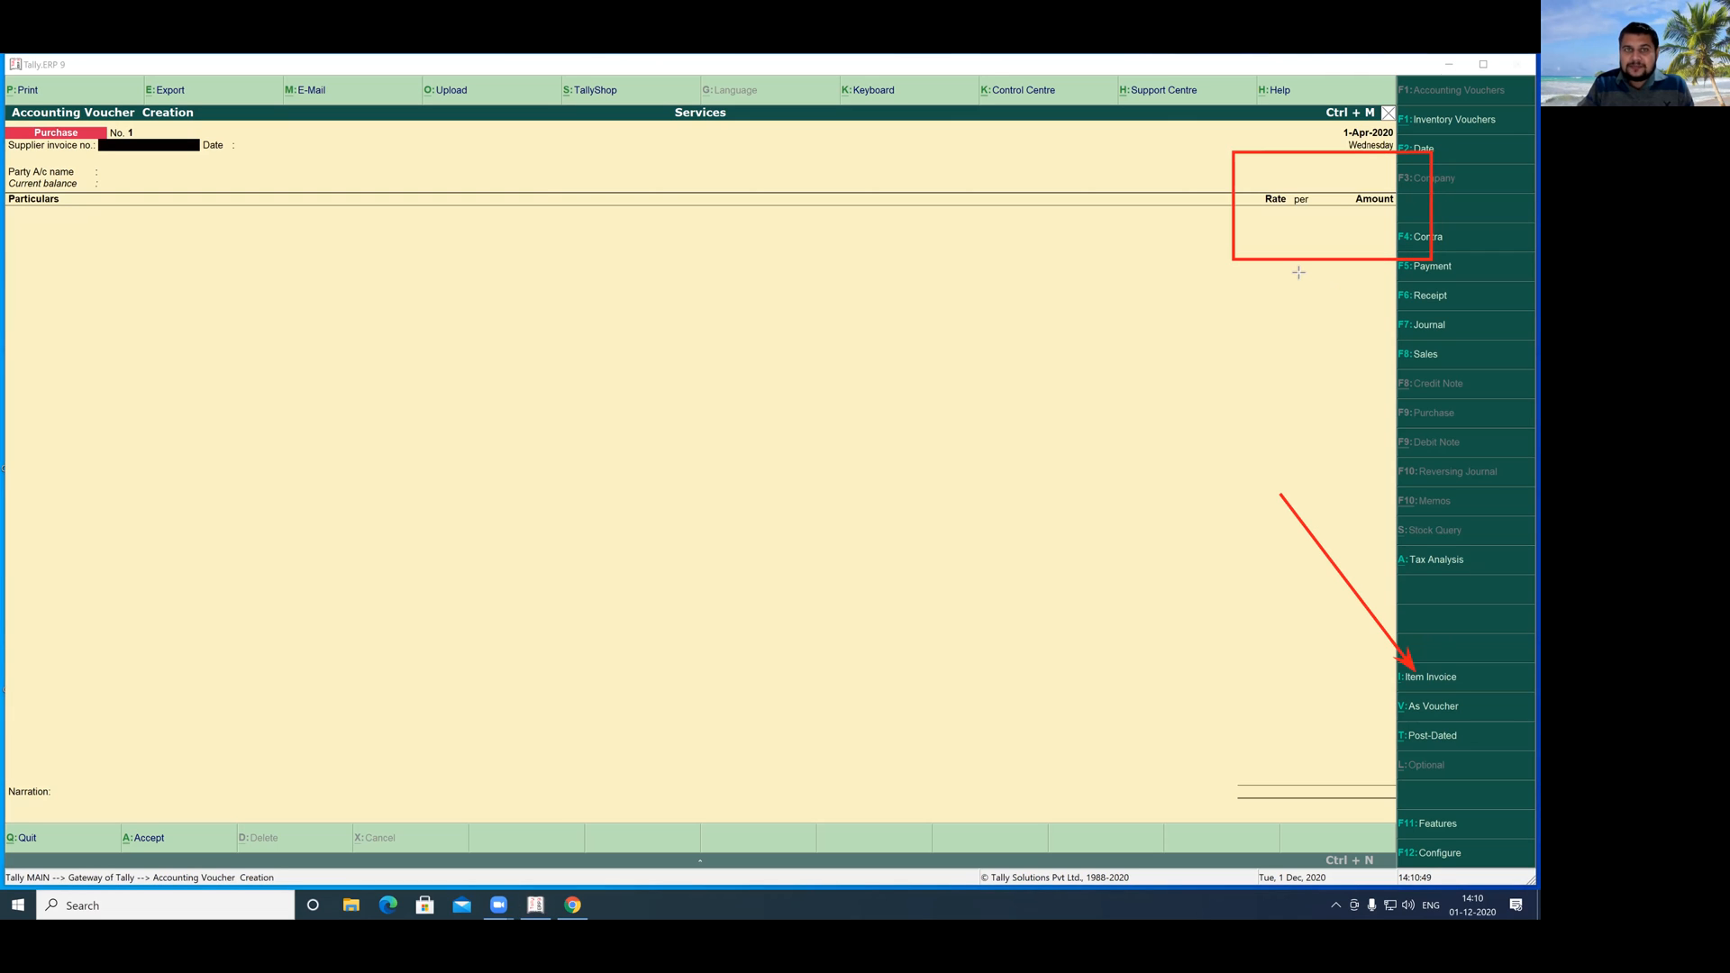
pyautogui.press('Escape')
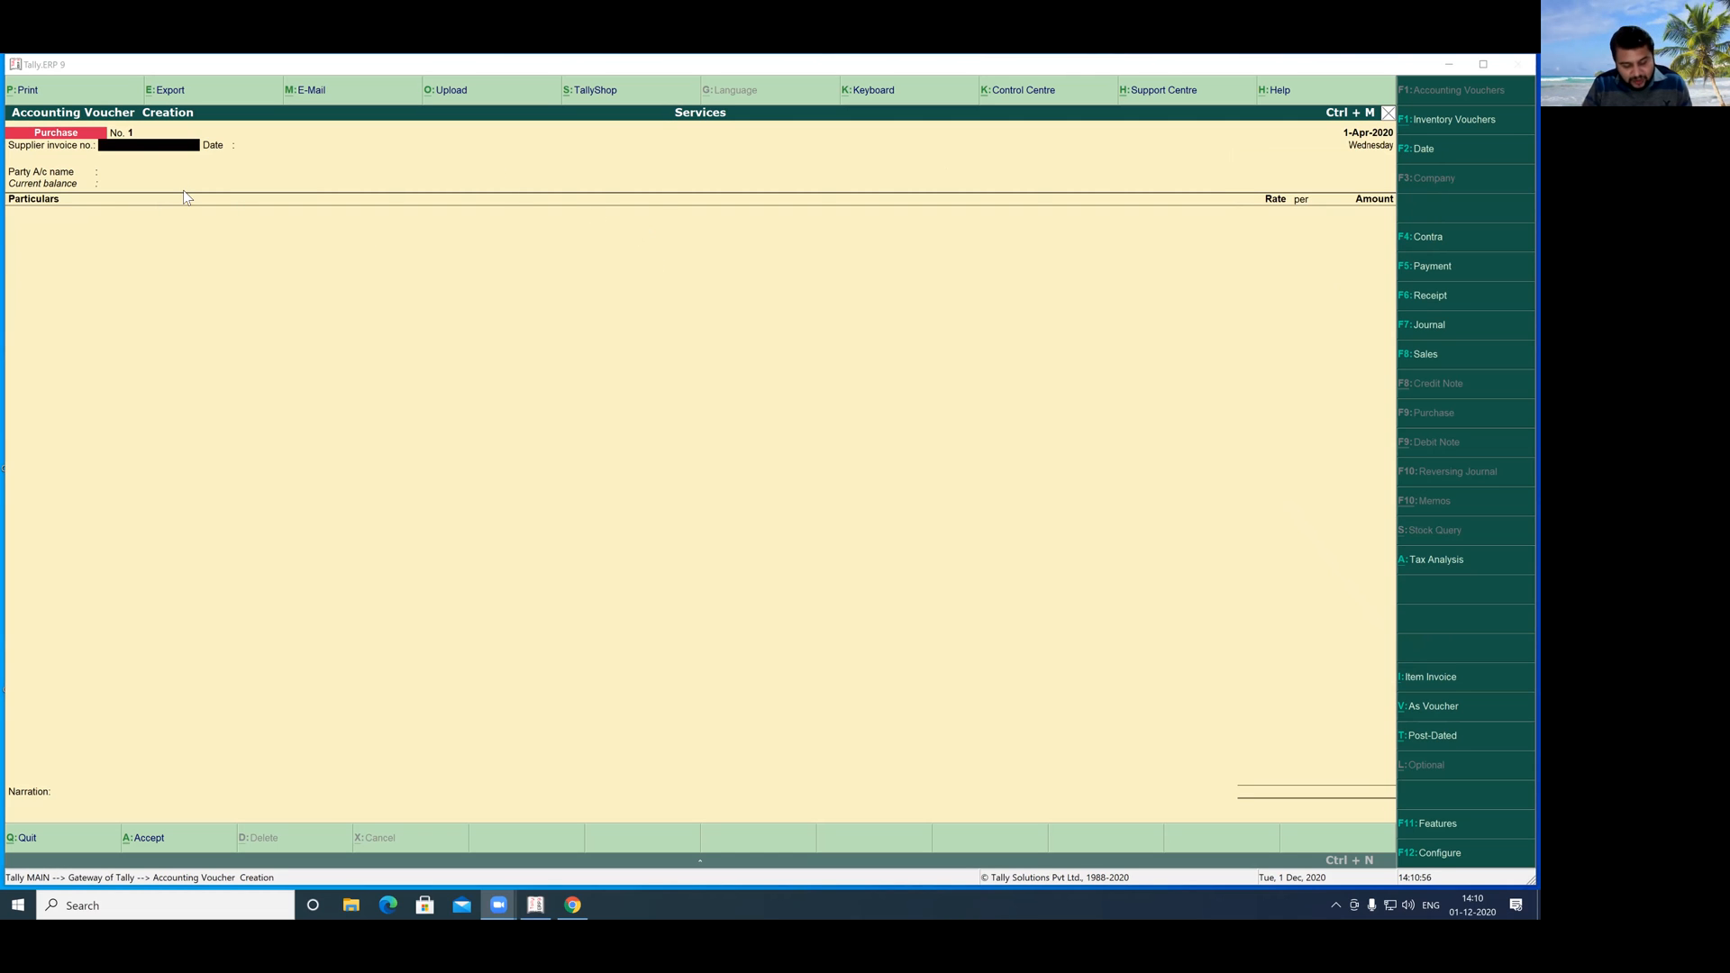
# - Enter supplier invoice number 1 and accept 1-Apr-2020 as the supplier invoice date
pyautogui.click(142, 160)
pyautogui.write('1')
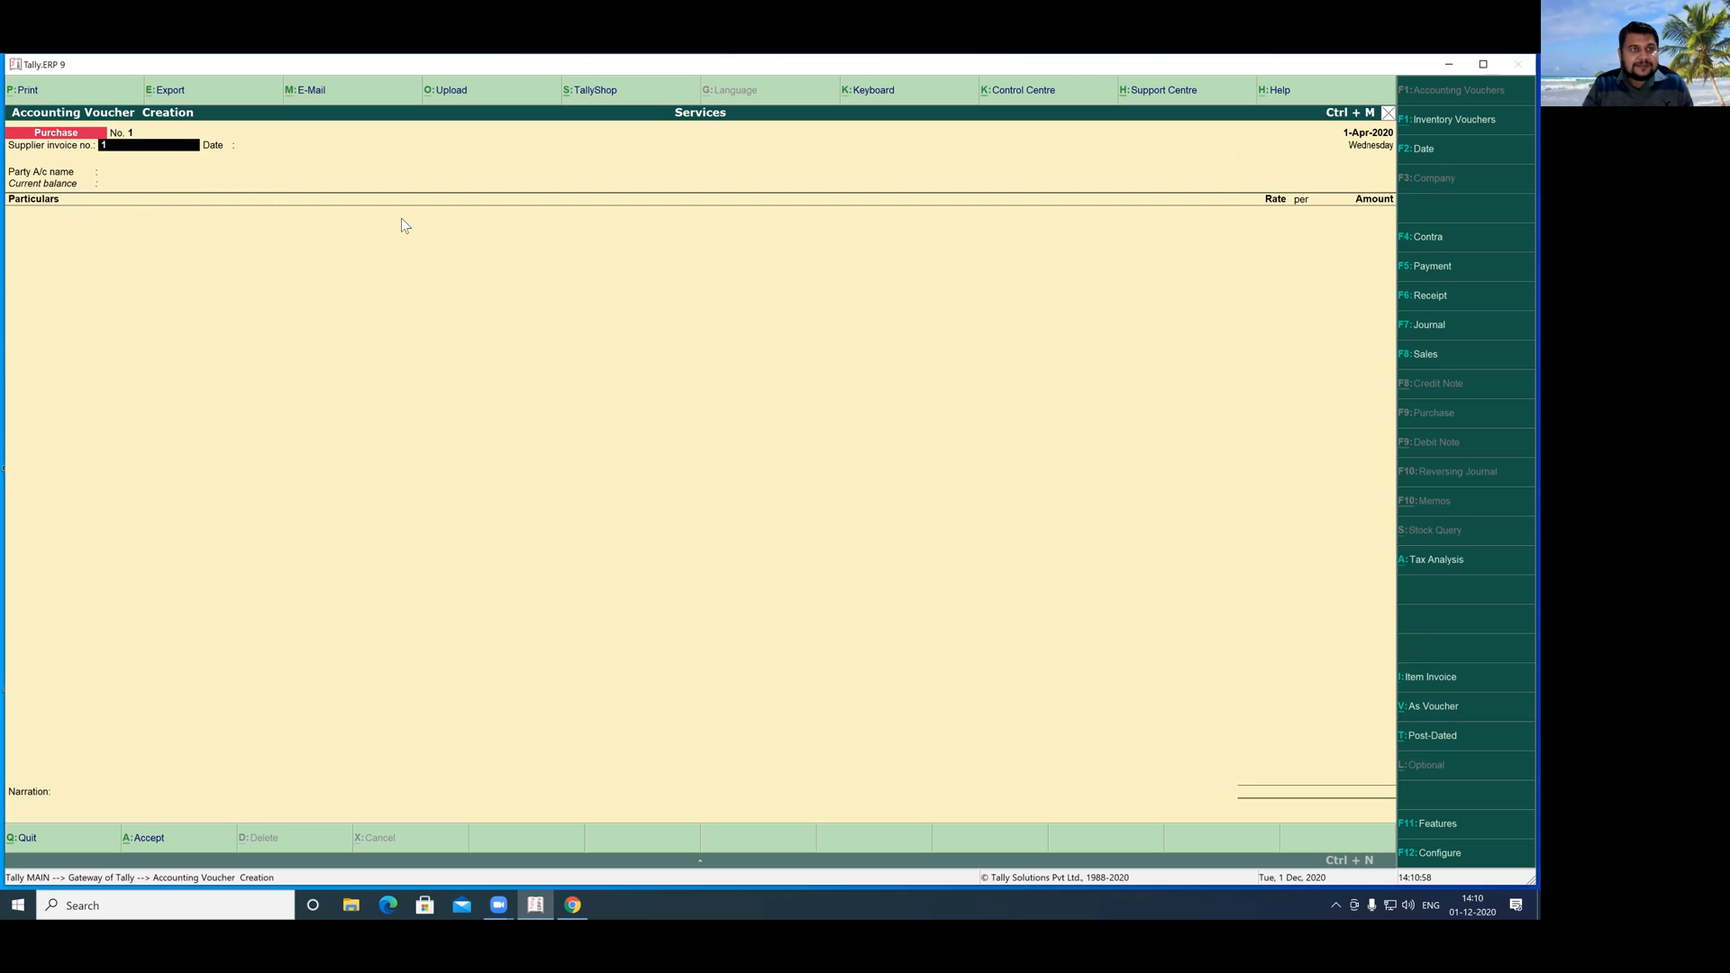
pyautogui.press('Return')
pyautogui.press('Return')
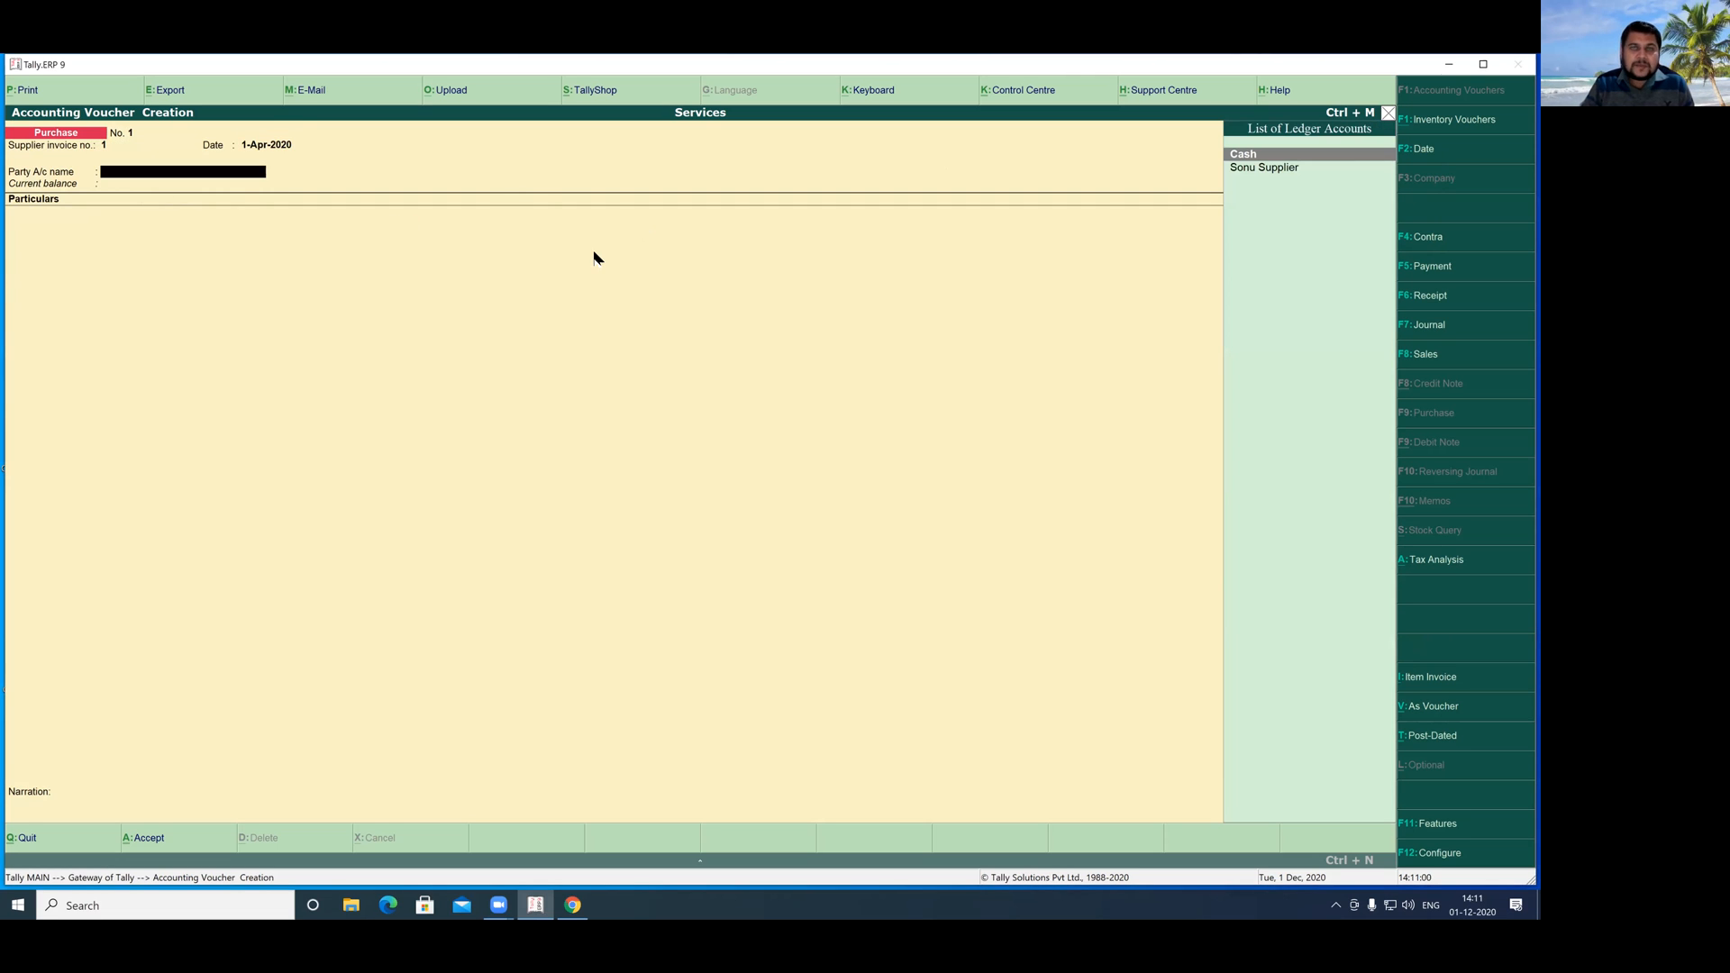
# - Choose the supplier ledger as the party account and accept its default details
pyautogui.press('Down')
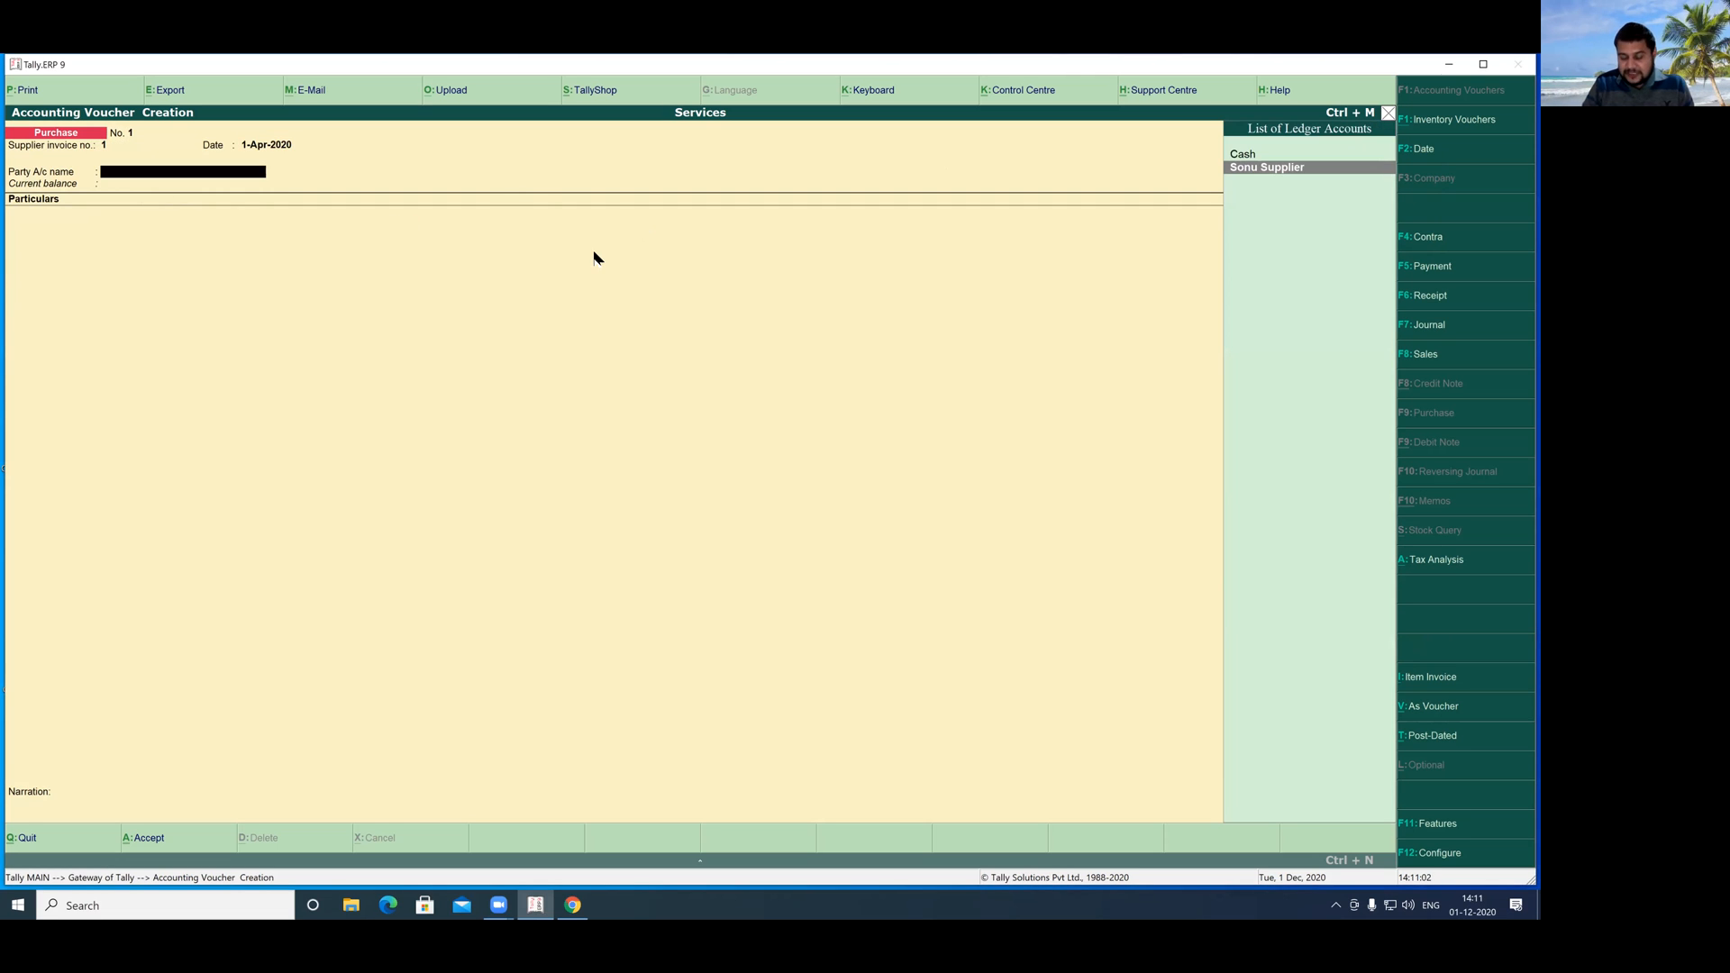
pyautogui.press('Return')
pyautogui.press('Return')
pyautogui.press('Return')
pyautogui.press('Return')
pyautogui.press('Return')
pyautogui.press('Return')
pyautogui.press('Return')
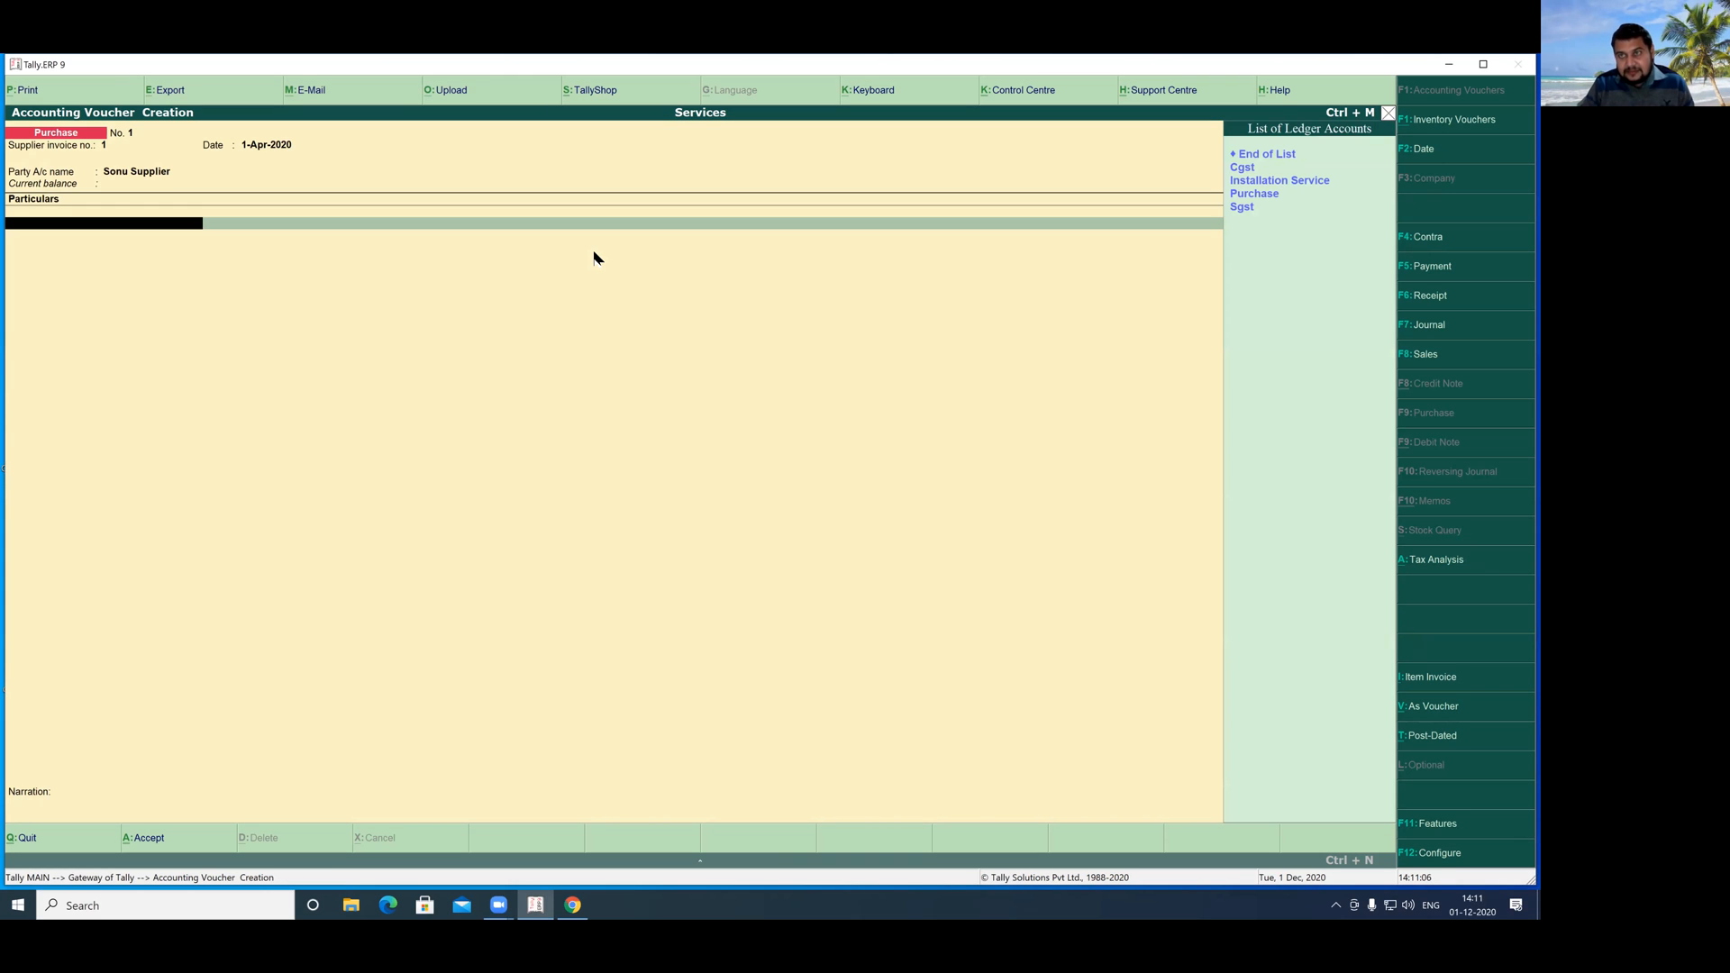
# - Add the Installation Service ledger to the purchase particulars with an amount of 15000
pyautogui.press('Down')
pyautogui.press('Down')
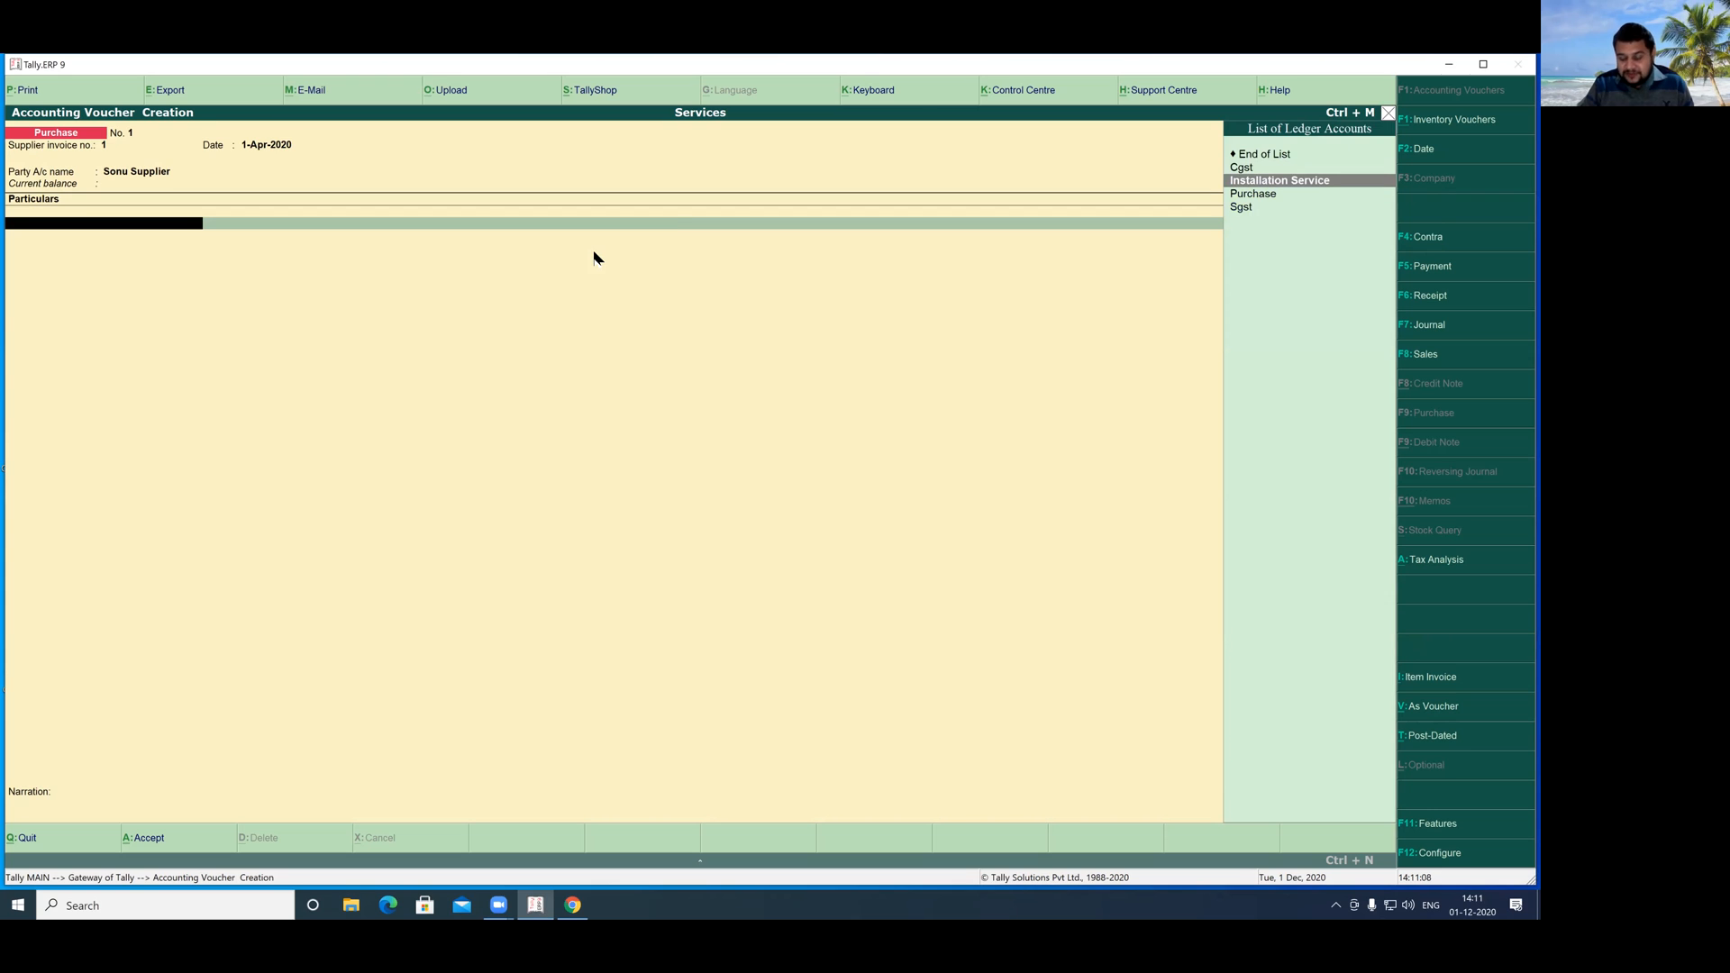
pyautogui.press('Return')
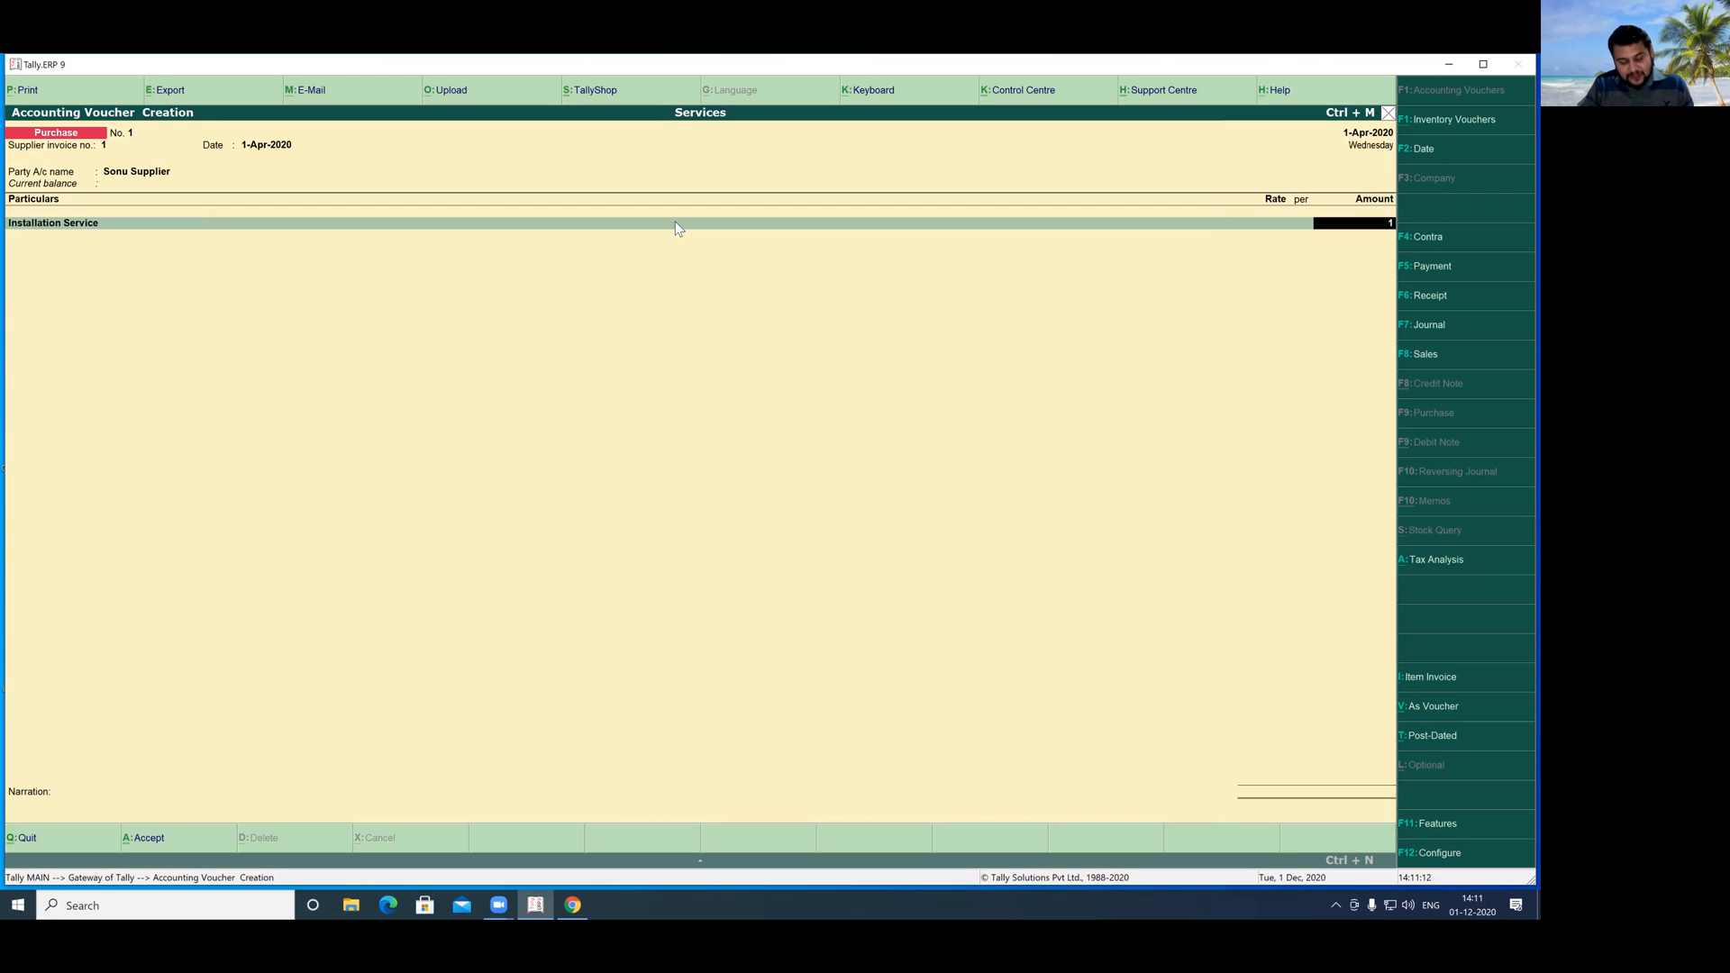
pyautogui.write('150000')
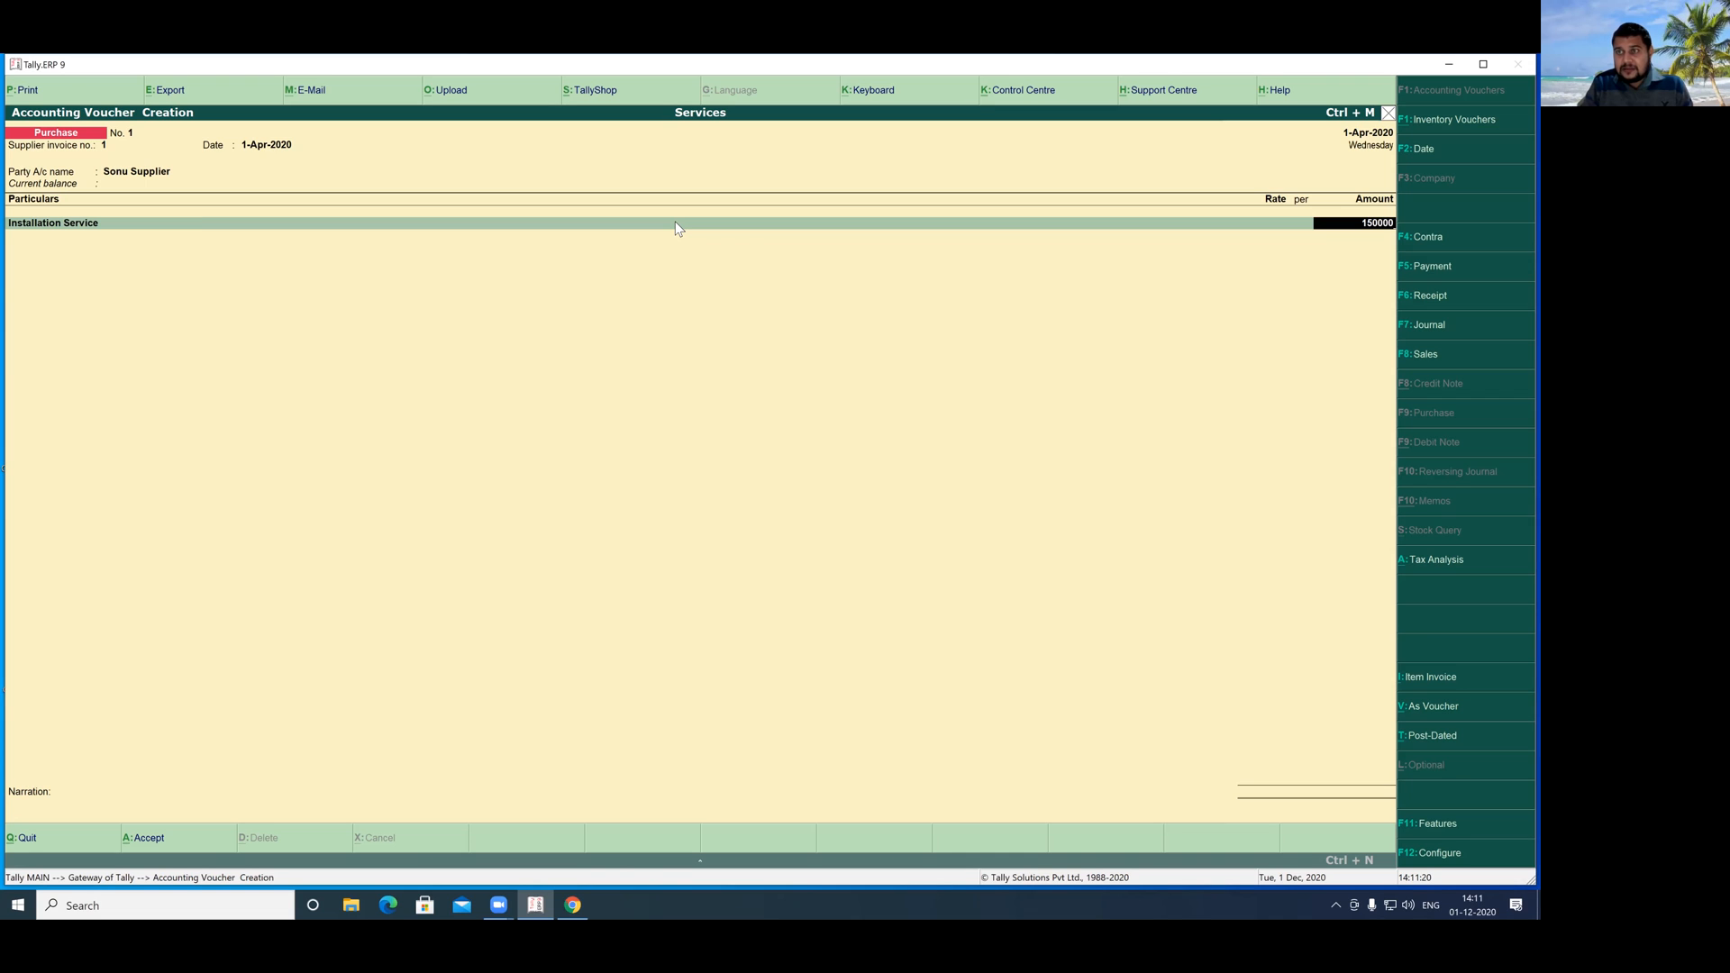
pyautogui.press('BackSpace')
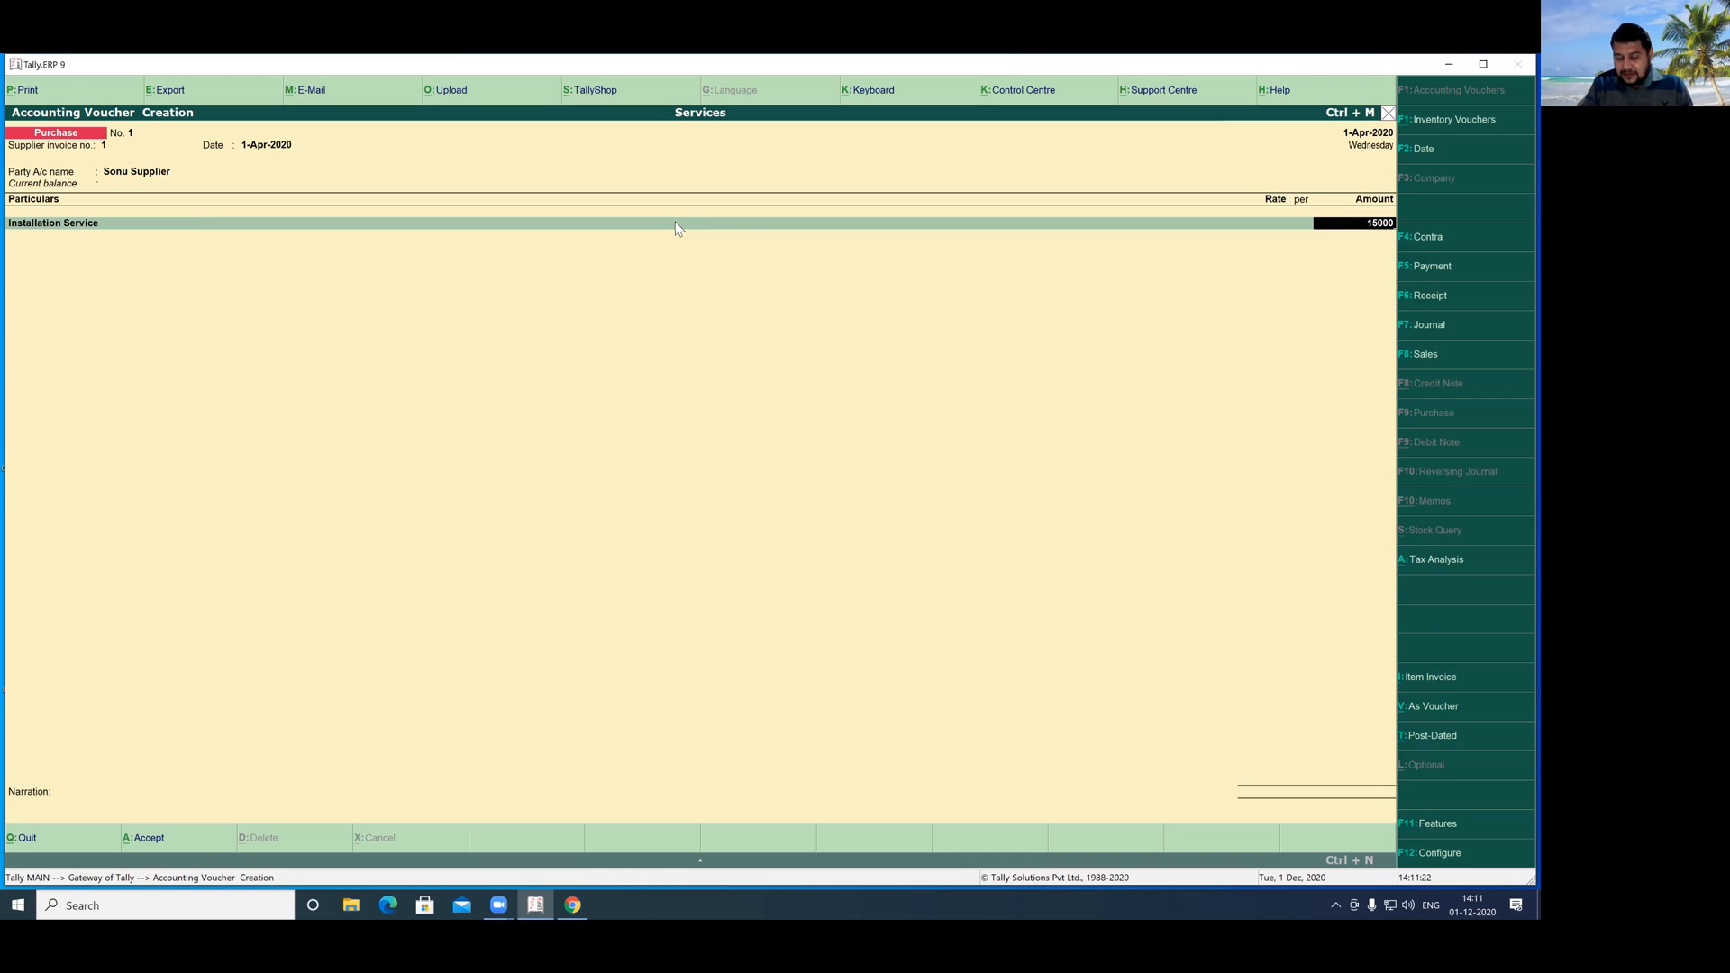
pyautogui.press('Return')
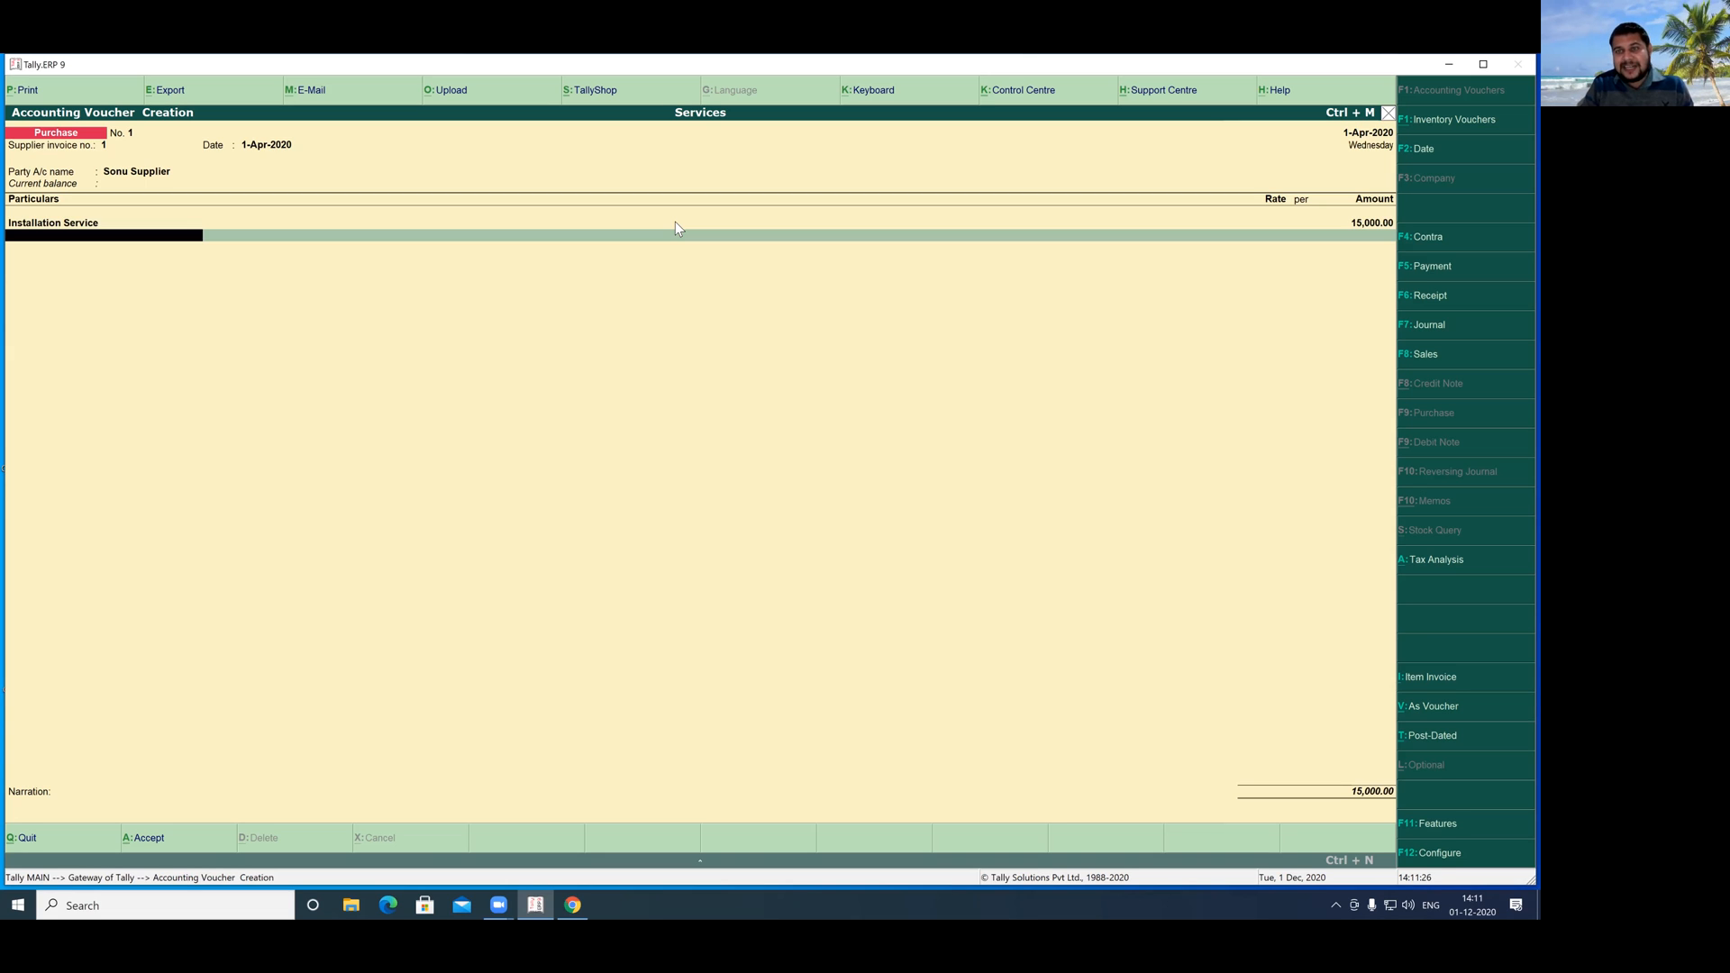
# - Add the Cgst and Sgst ledgers below Installation Service, accepting the calculated tax amounts
pyautogui.write('c')
pyautogui.press('Return')
pyautogui.press('Return')
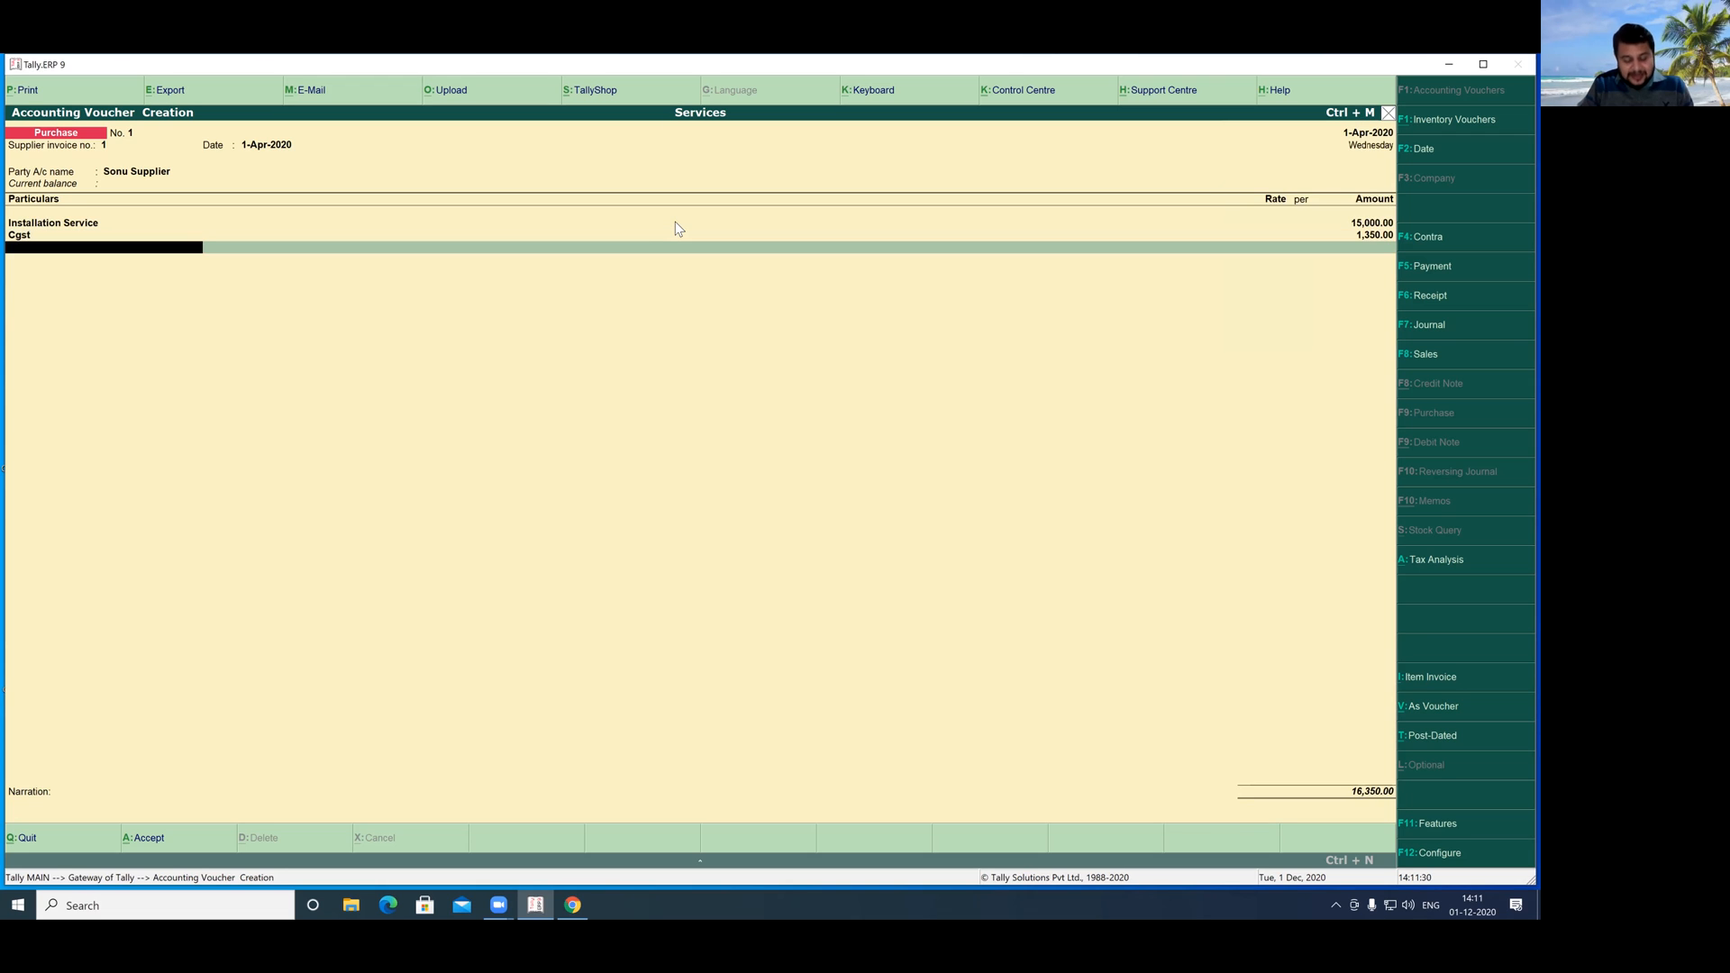
pyautogui.write('s')
pyautogui.press('Return')
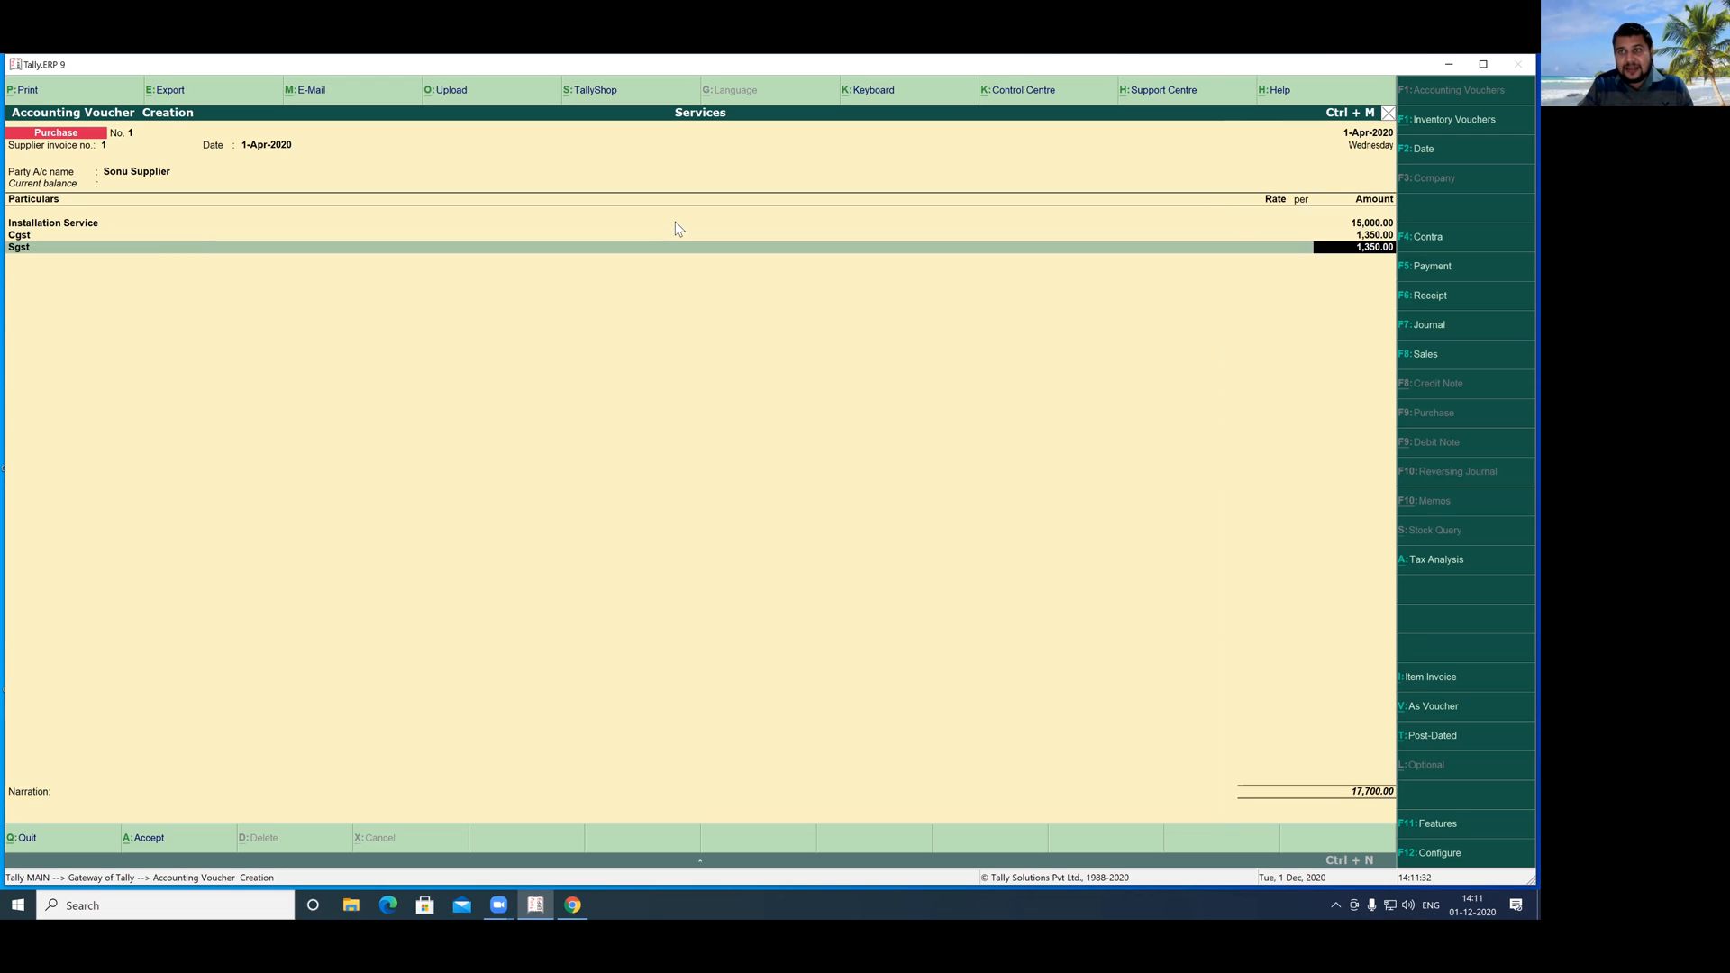
pyautogui.press('Return')
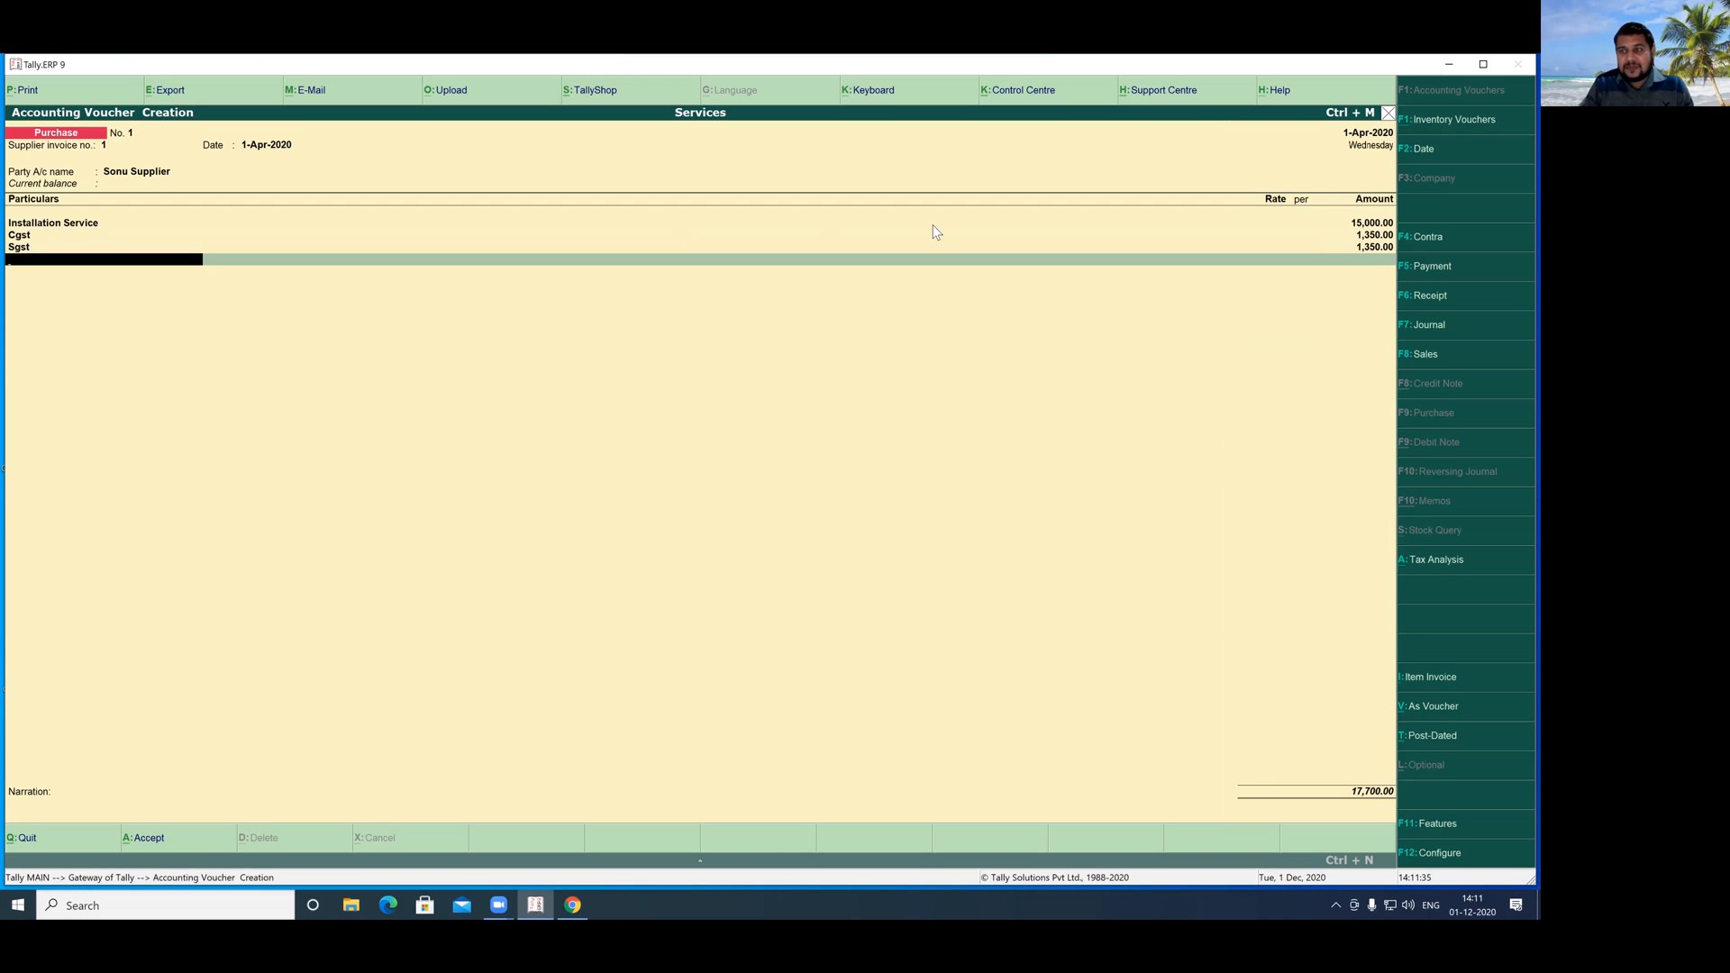
# - Check the voucher's detailed Tax Analysis for the central and state tax on Installation Service, then return to the voucher
pyautogui.moveTo(1308, 448); pyautogui.dragTo(1387, 553)
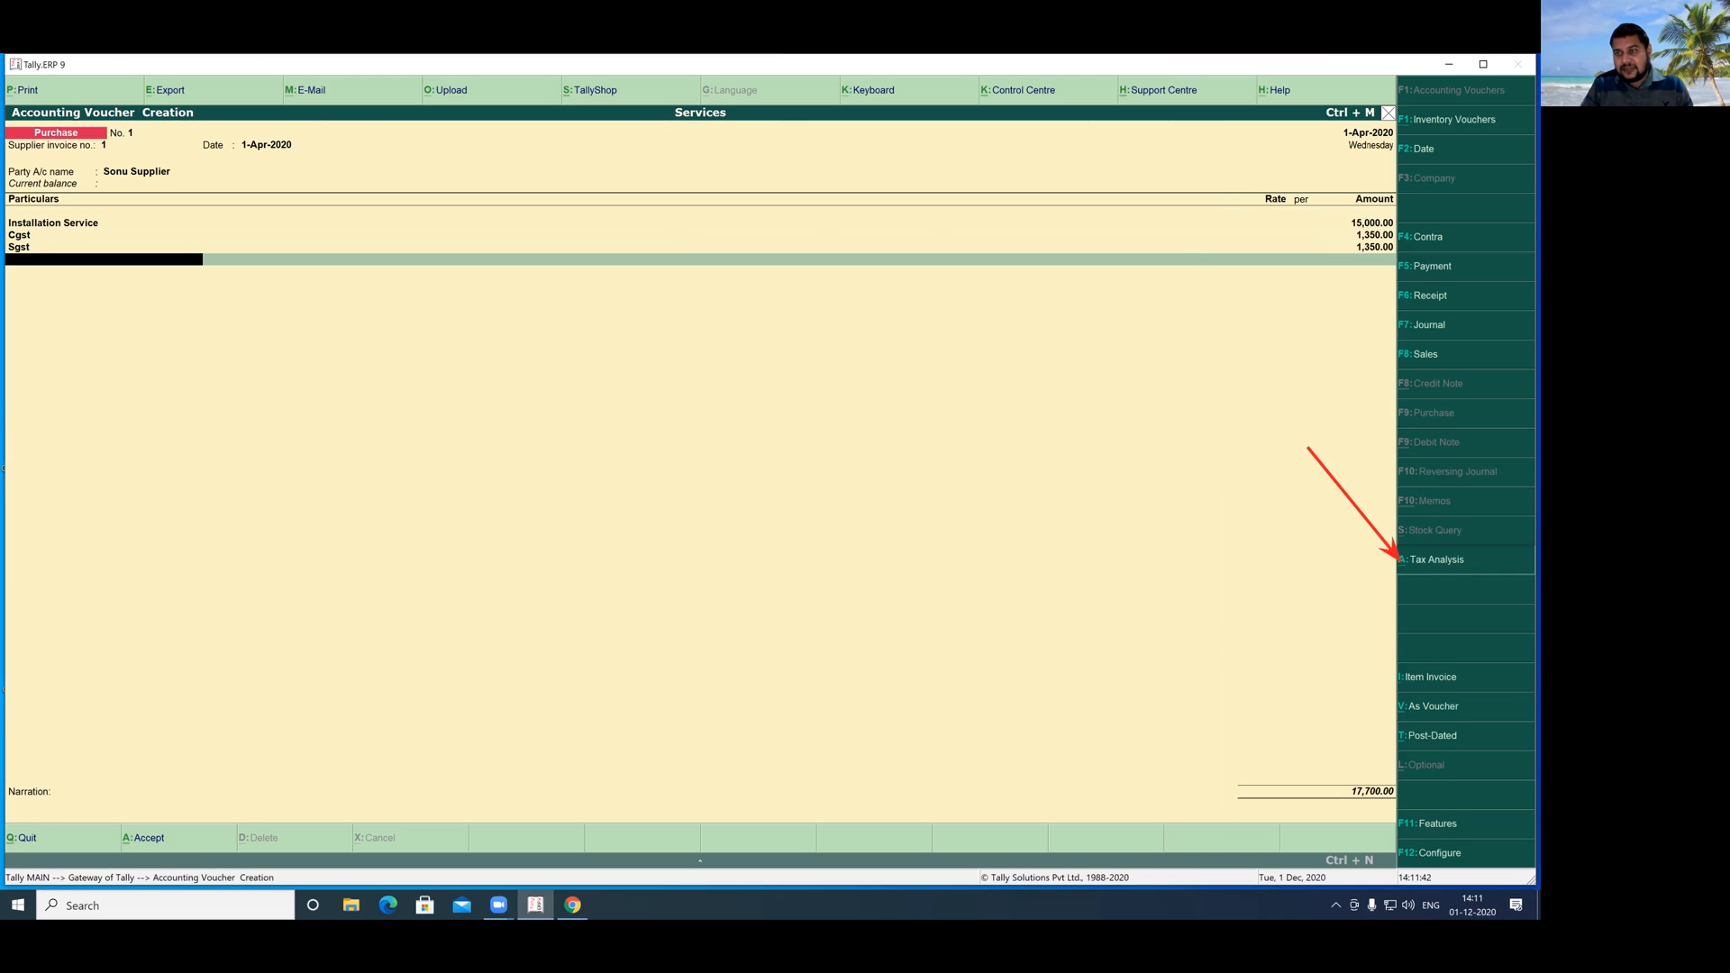
pyautogui.hotkey('alt', 'a')
pyautogui.hotkey('alt', 'F1')
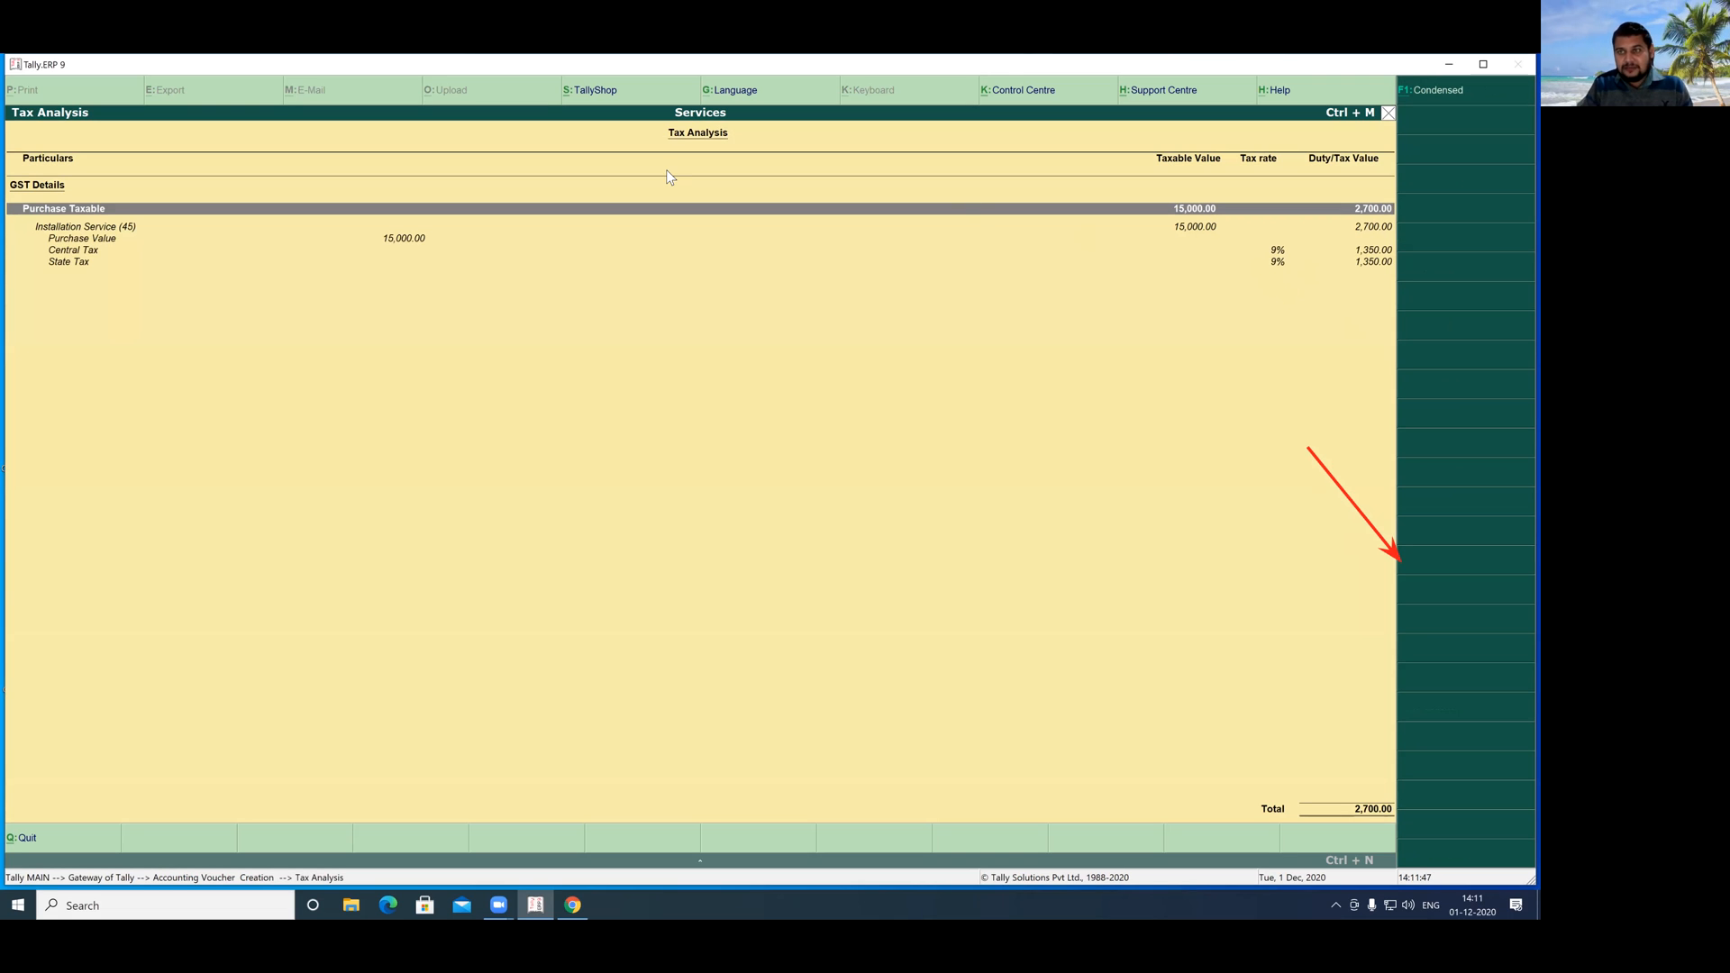
pyautogui.moveTo(1253, 236); pyautogui.dragTo(1428, 299)
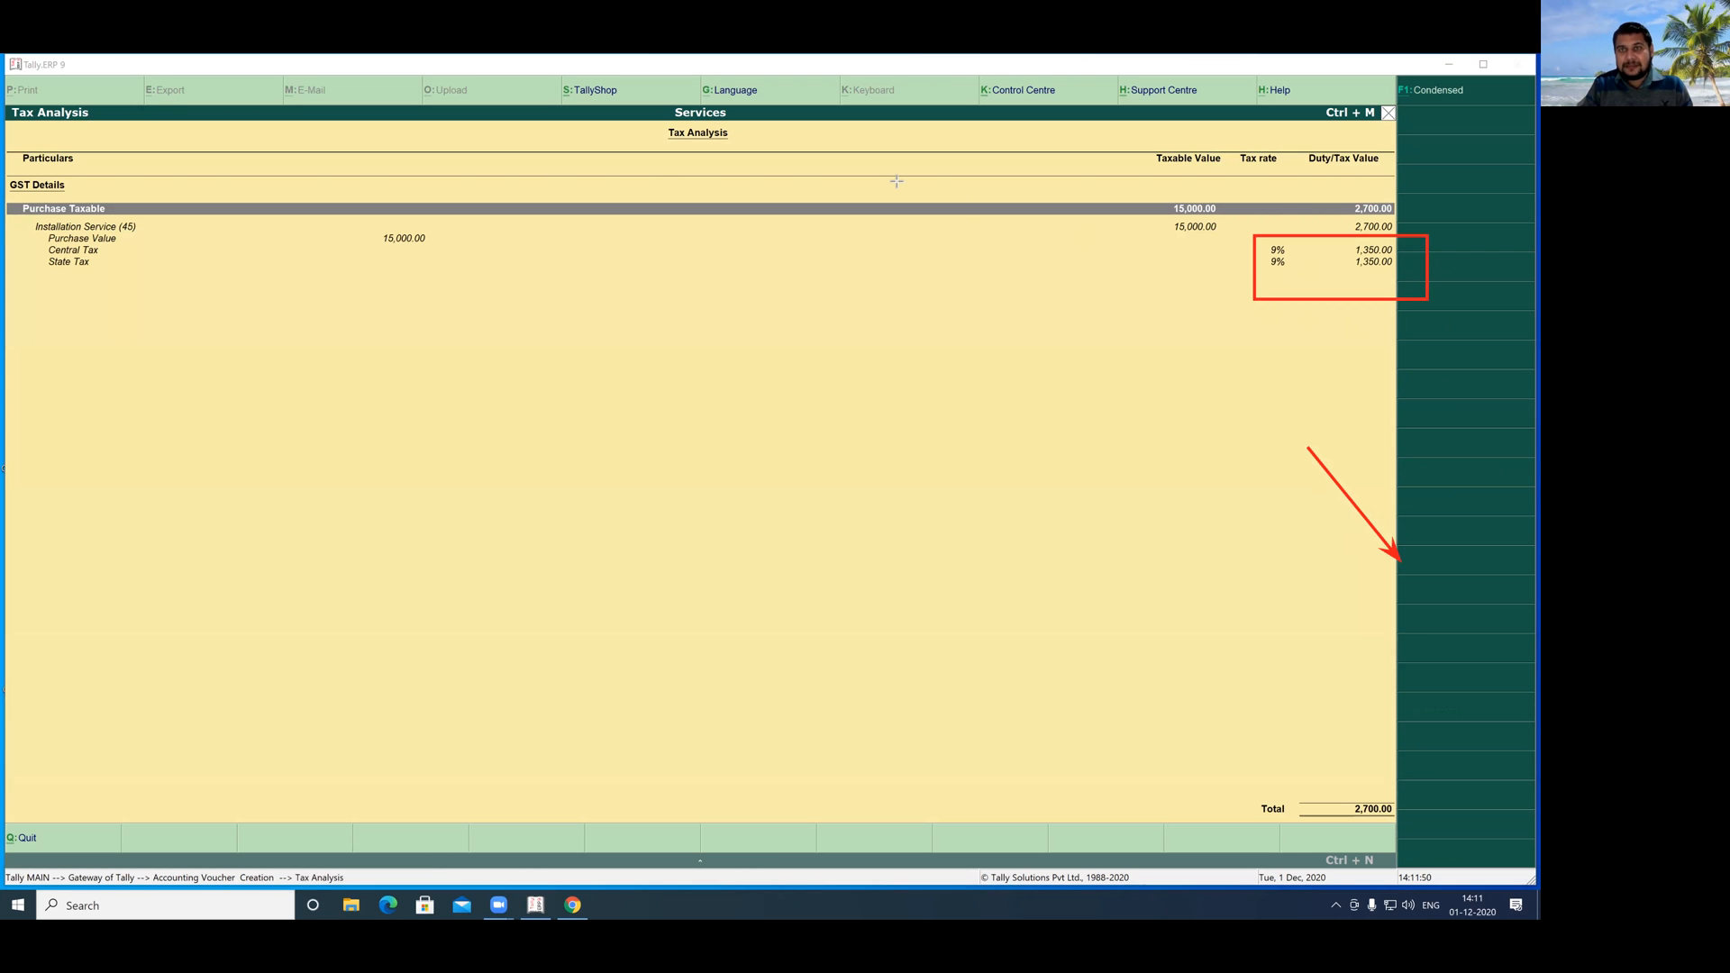
pyautogui.press('Escape')
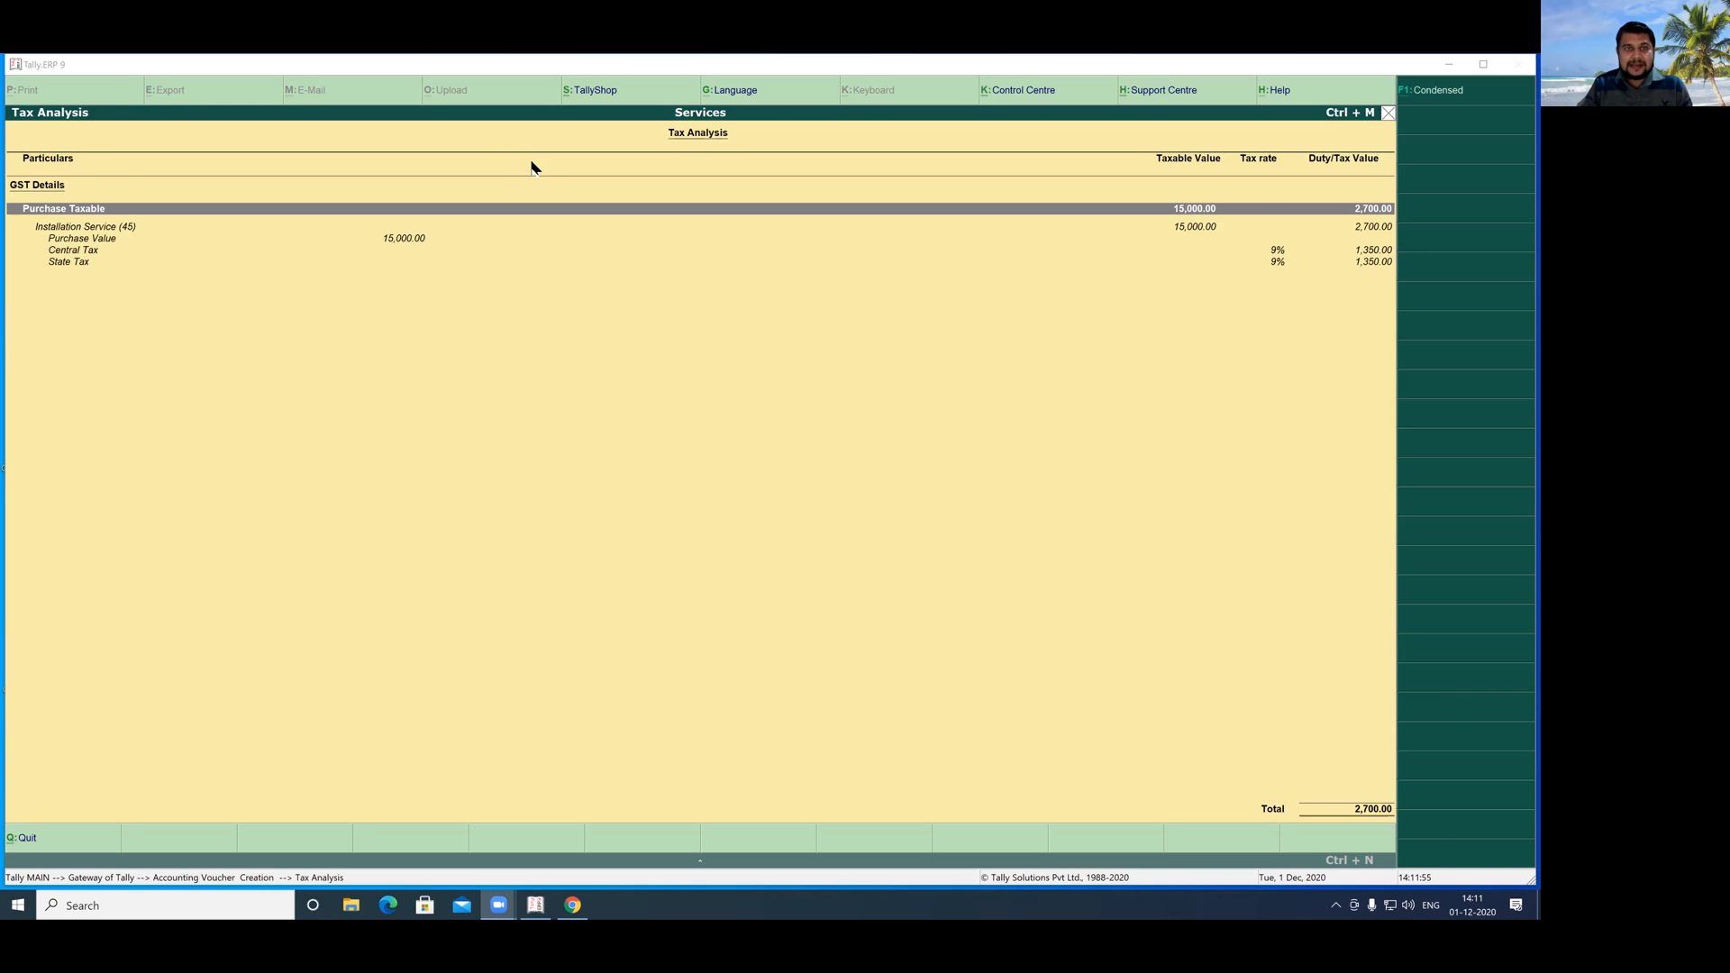
pyautogui.press('Escape')
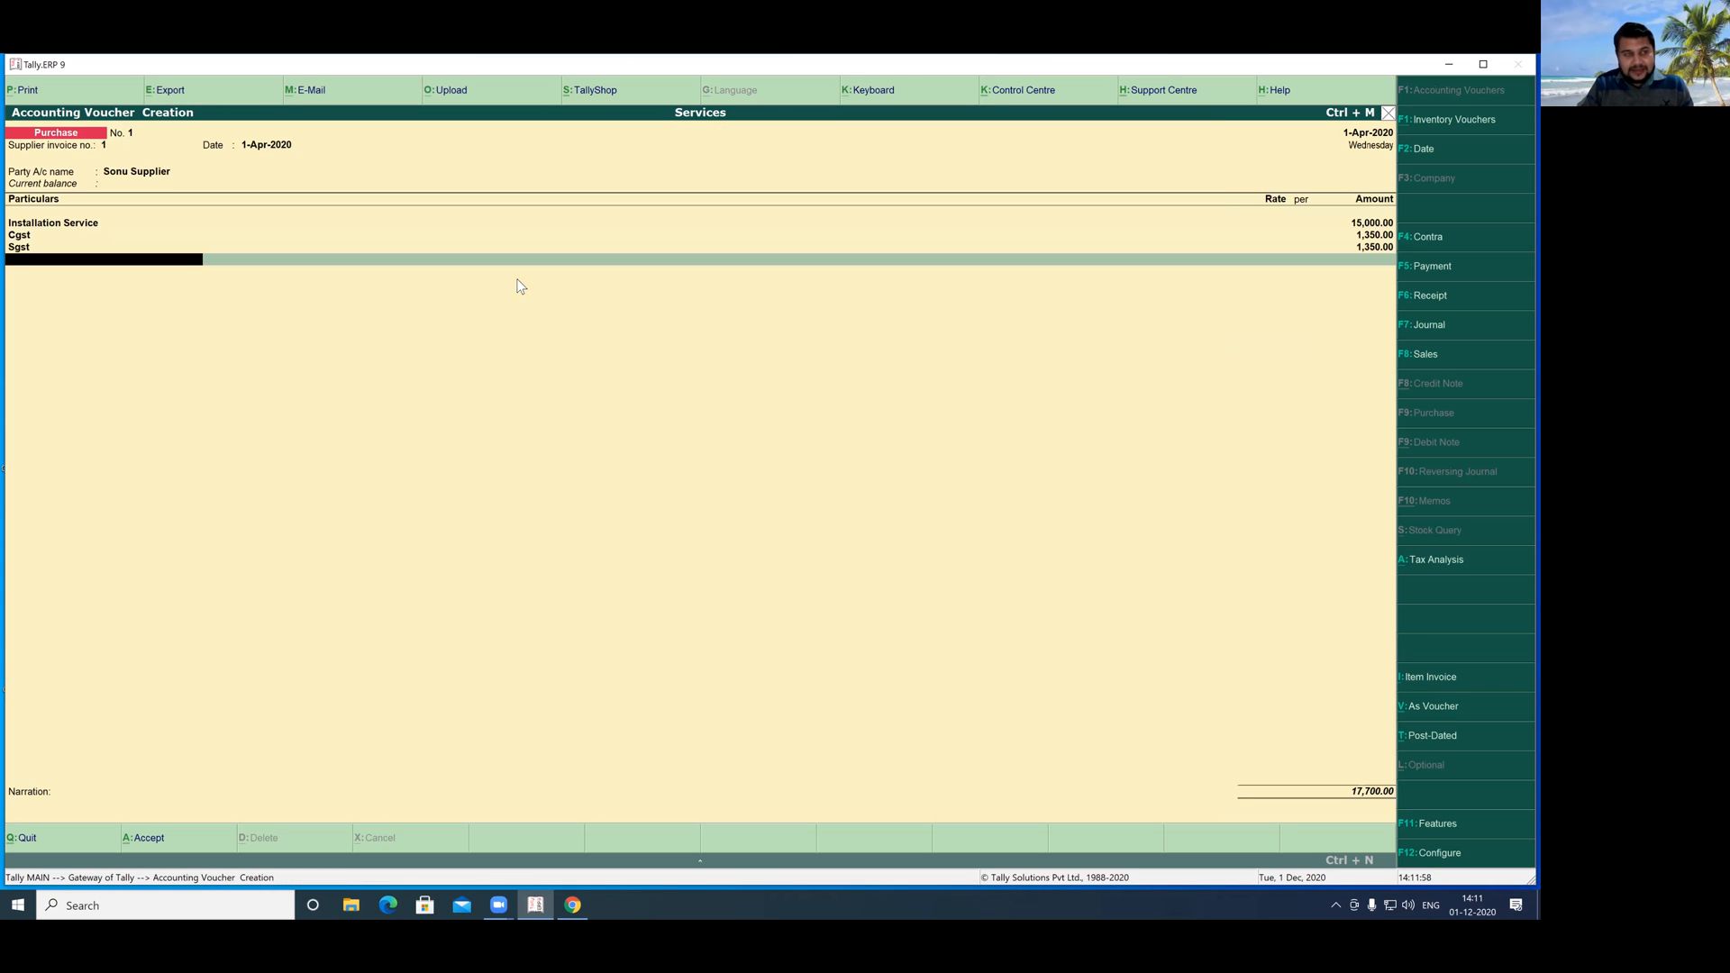
# - Save the purchase voucher without a narration and leave voucher creation for the Gateway of Tally
pyautogui.press('Return')
pyautogui.press('Return')
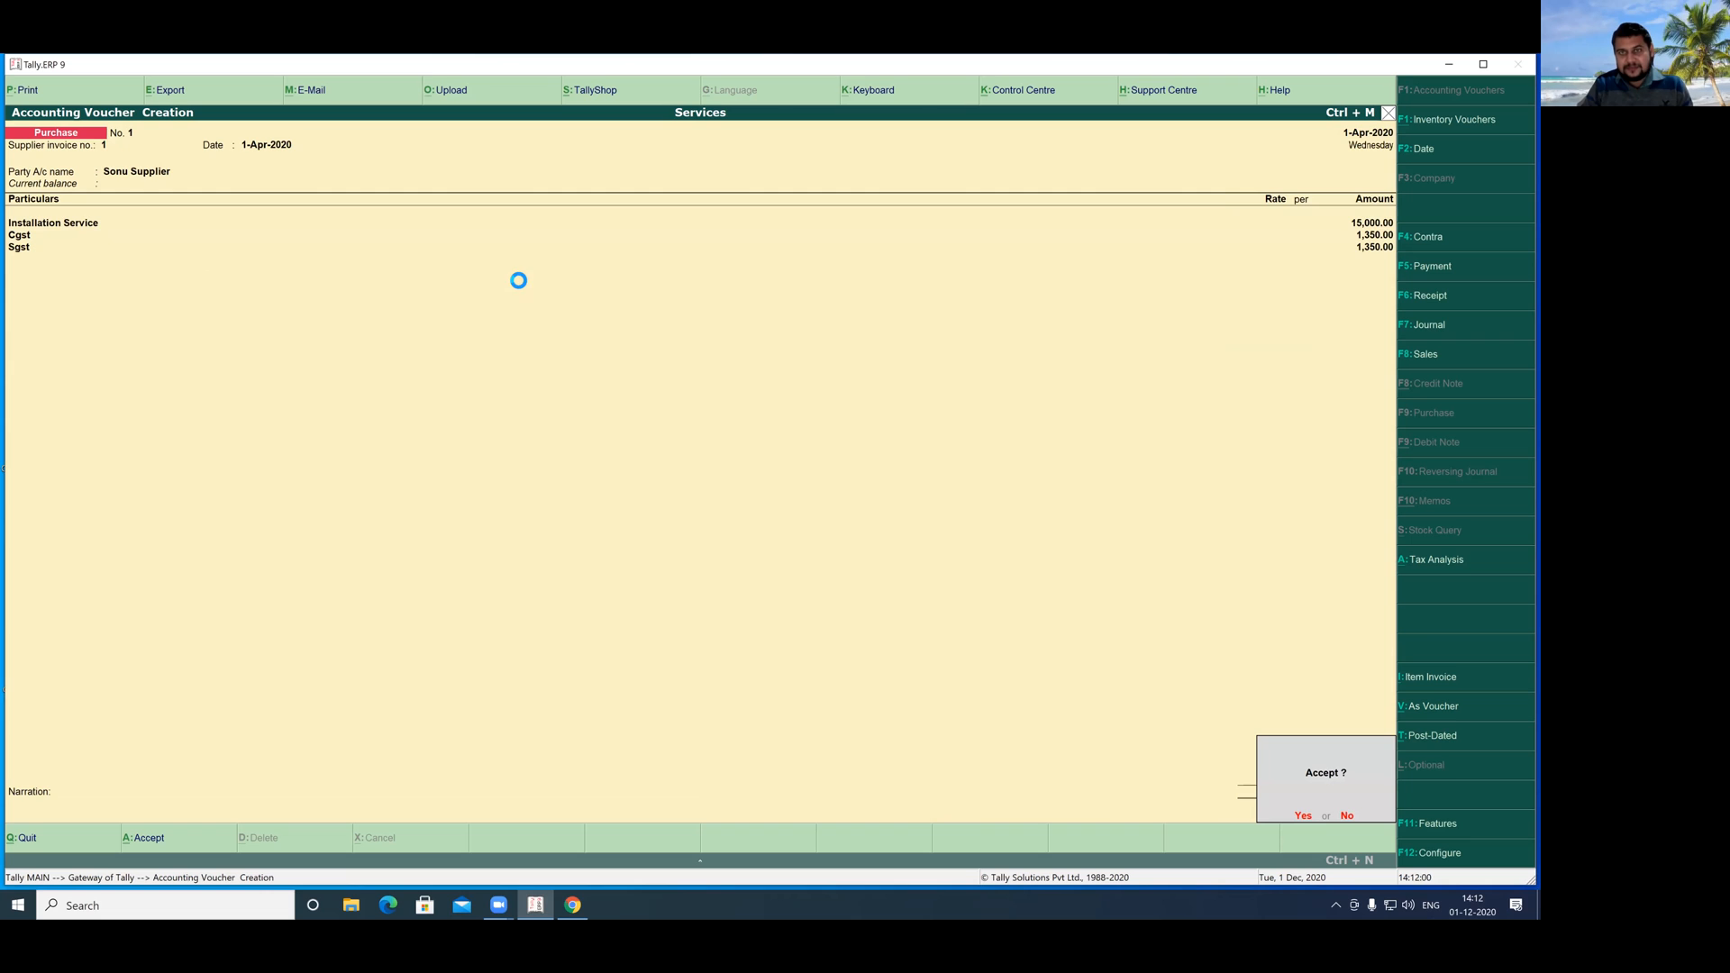
pyautogui.press('Return')
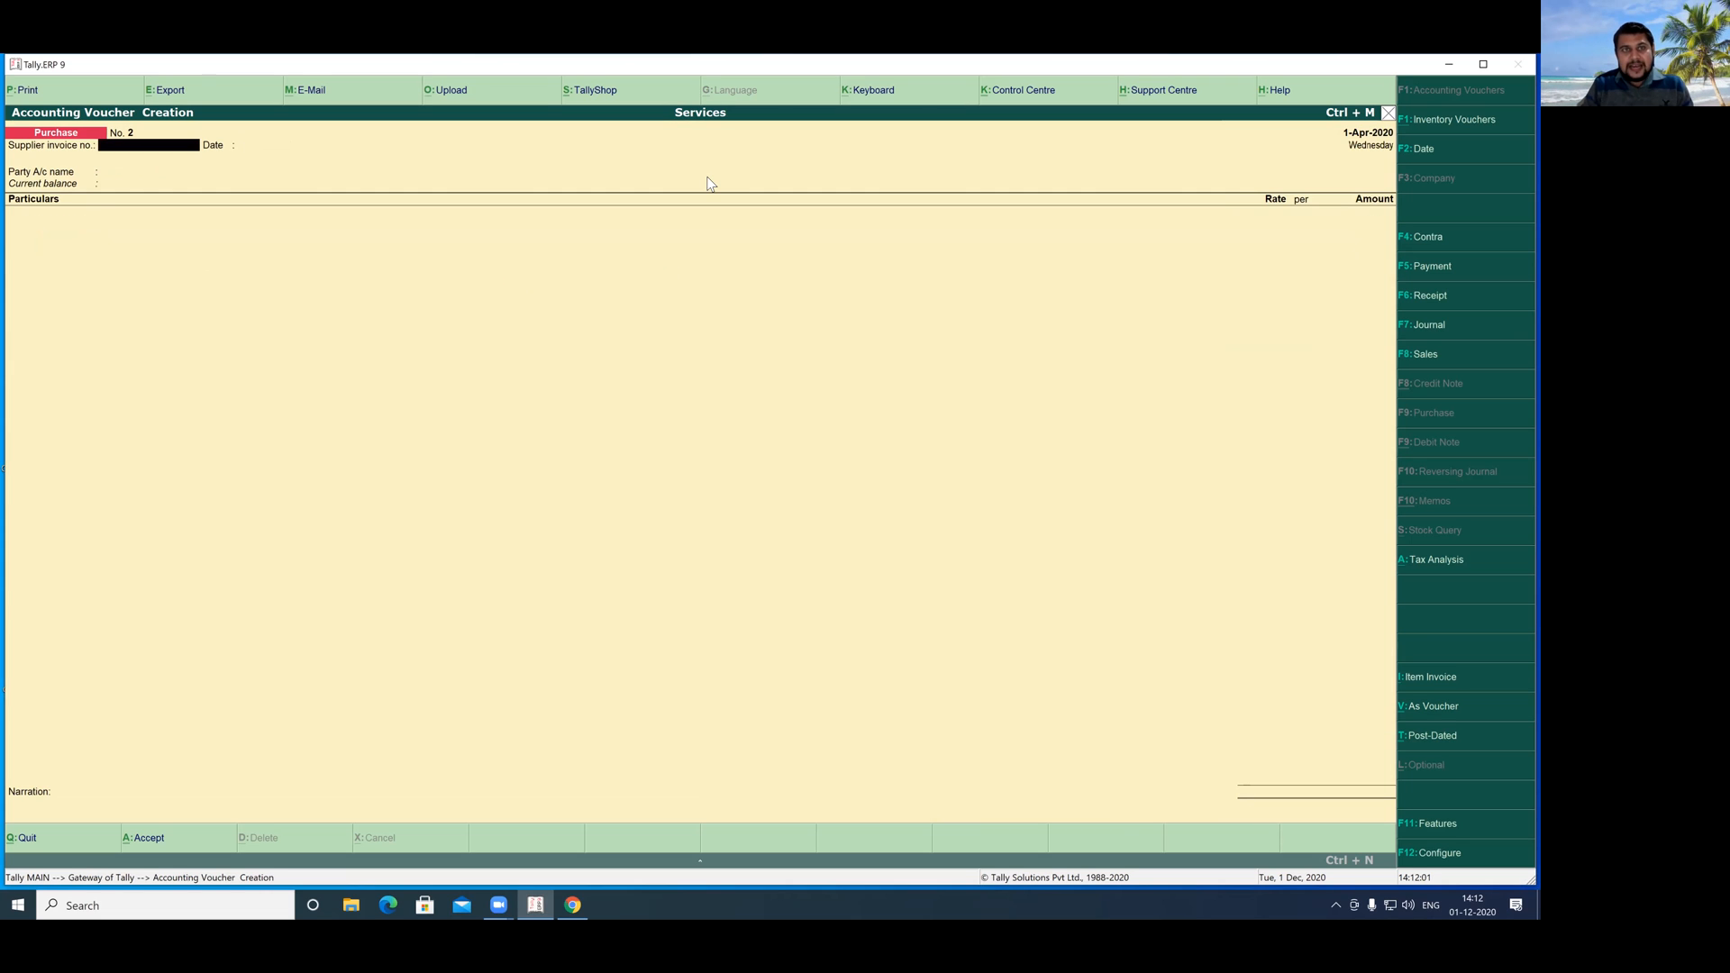
pyautogui.click(758, 389)
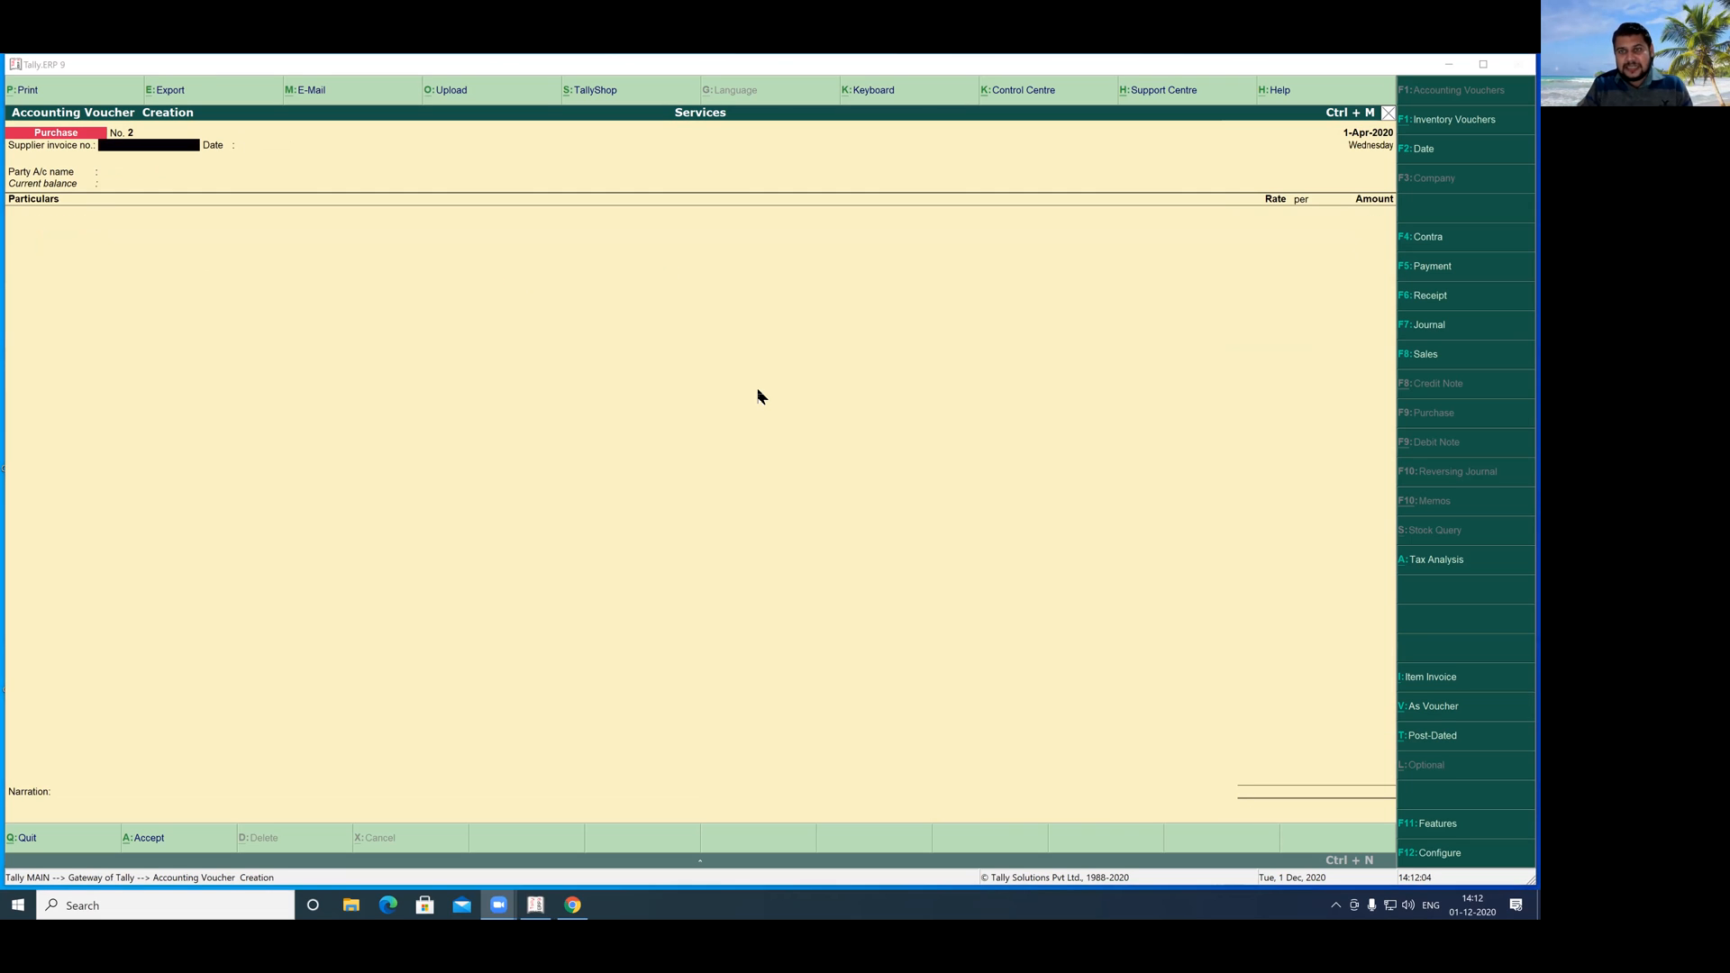
pyautogui.click(757, 394)
pyautogui.press('Escape')
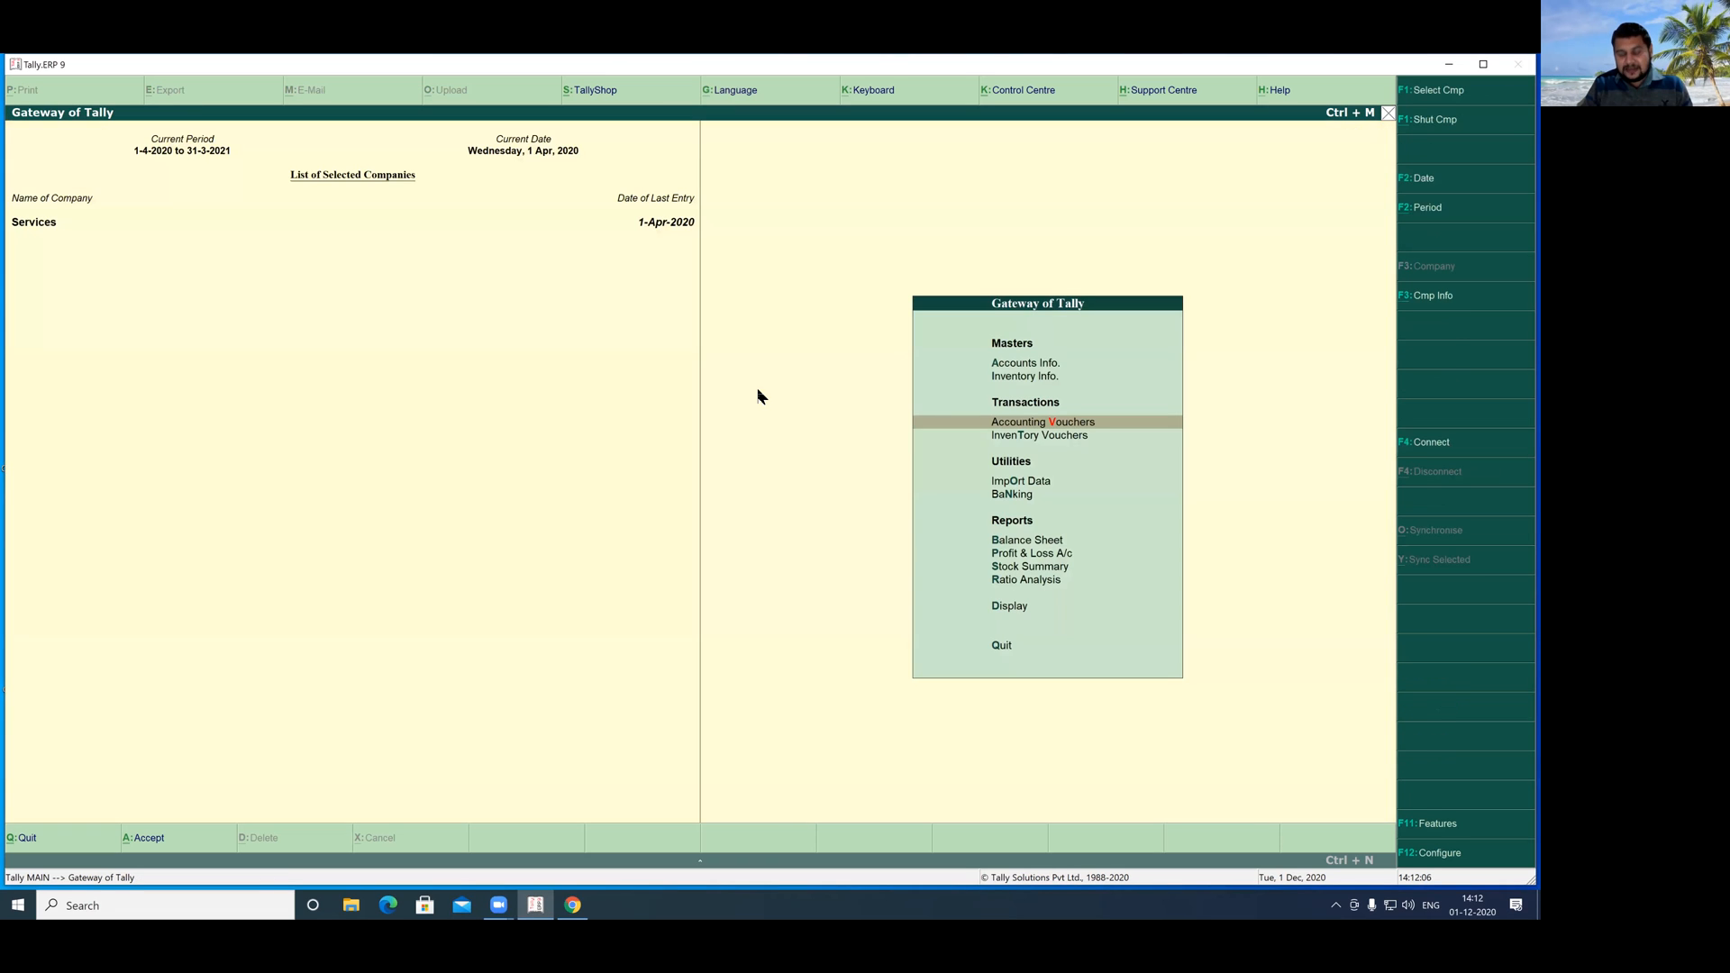
# - Open the list of GST reports among the company's statutory reports
pyautogui.press('Down')
pyautogui.press('Down')
pyautogui.press('Down')
pyautogui.press('Down')
pyautogui.press('Down')
pyautogui.press('Down')
pyautogui.press('Down')
pyautogui.press('Down')
pyautogui.press('Return')
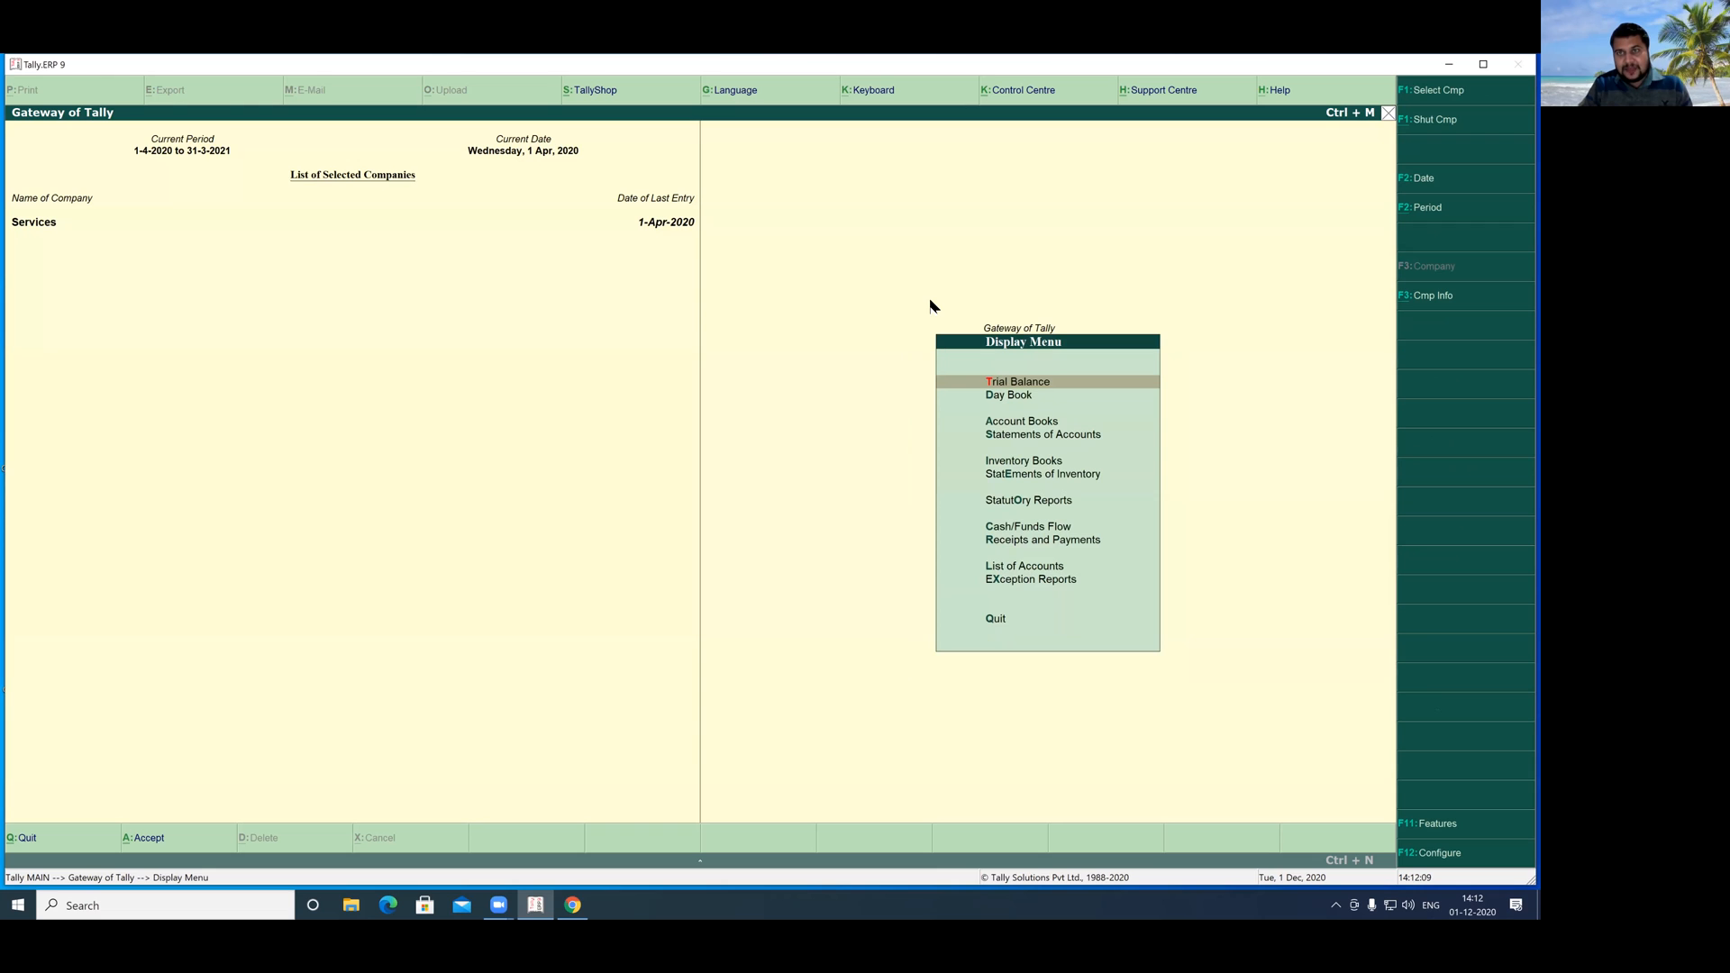
pyautogui.press('Down')
pyautogui.press('Down')
pyautogui.press('Down')
pyautogui.press('Down')
pyautogui.press('Down')
pyautogui.press('Down')
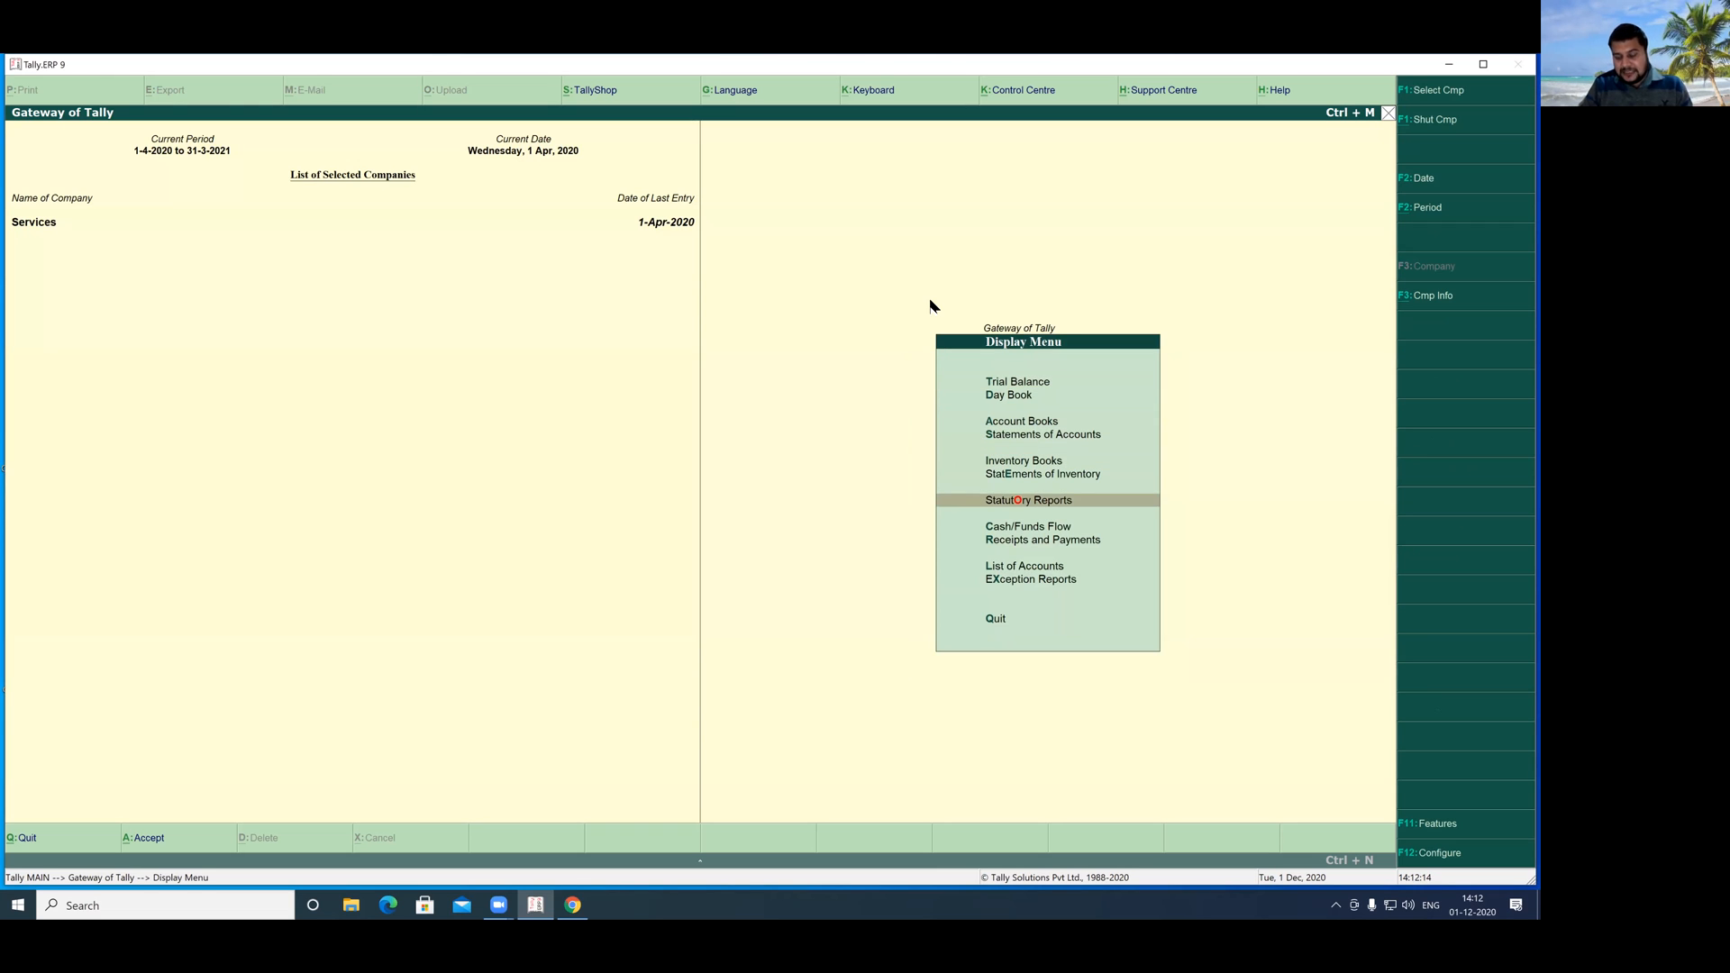
pyautogui.press('Return')
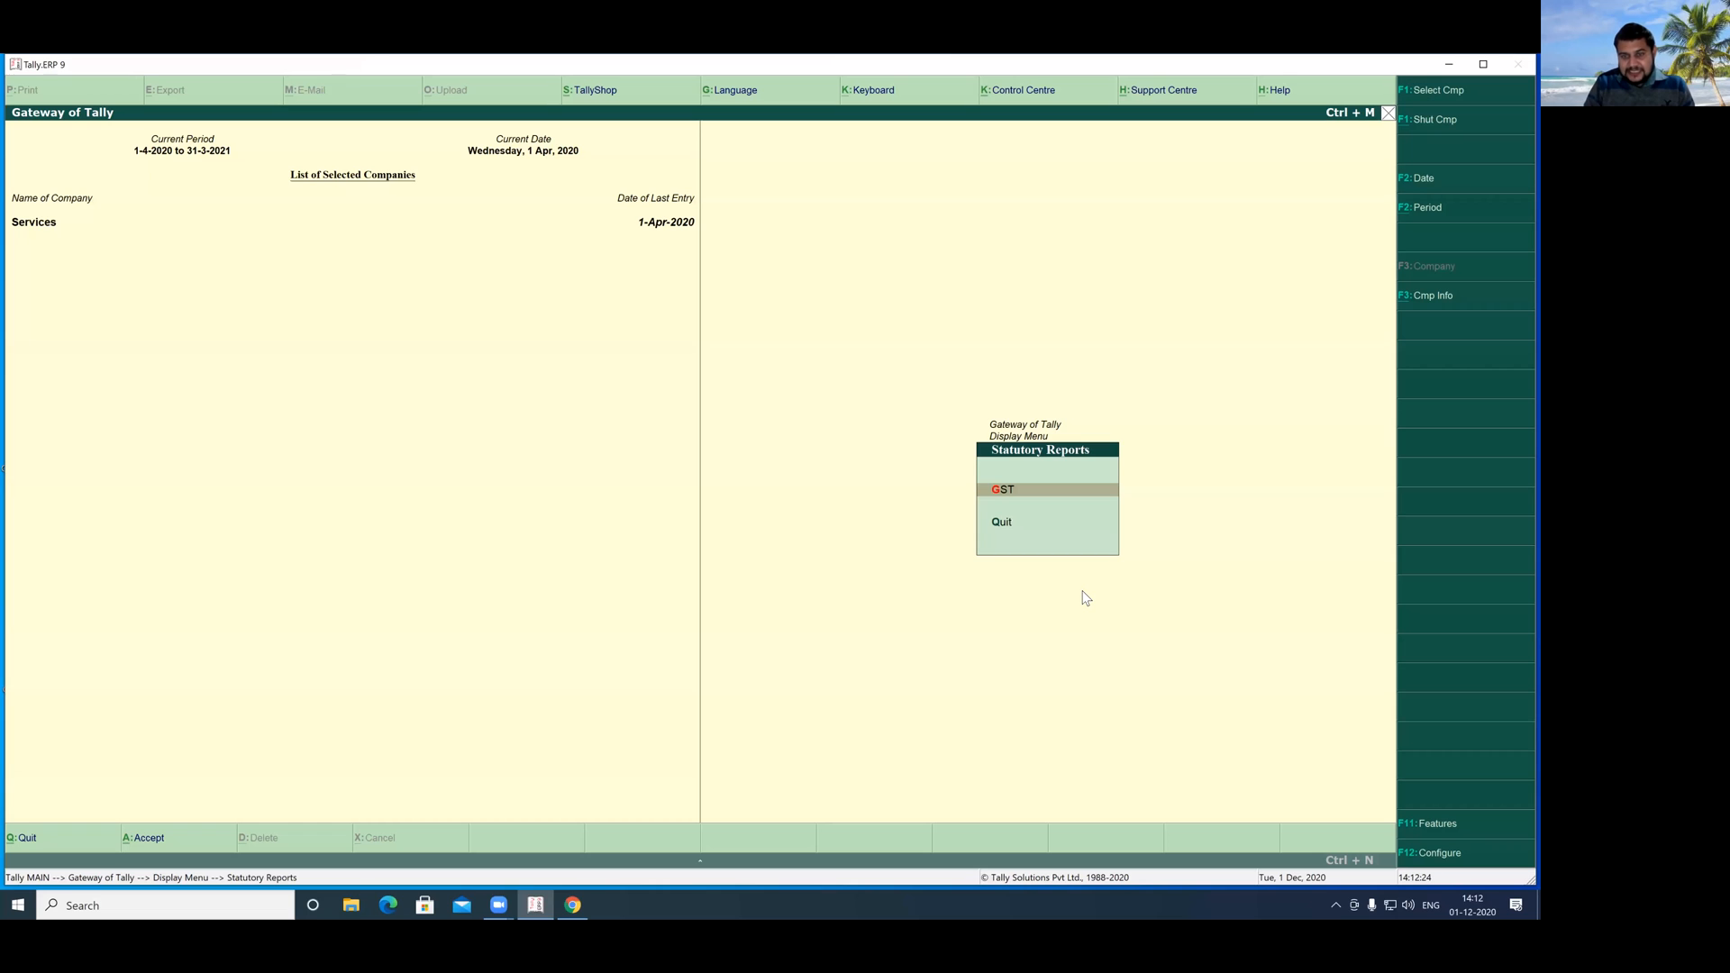
pyautogui.press('Return')
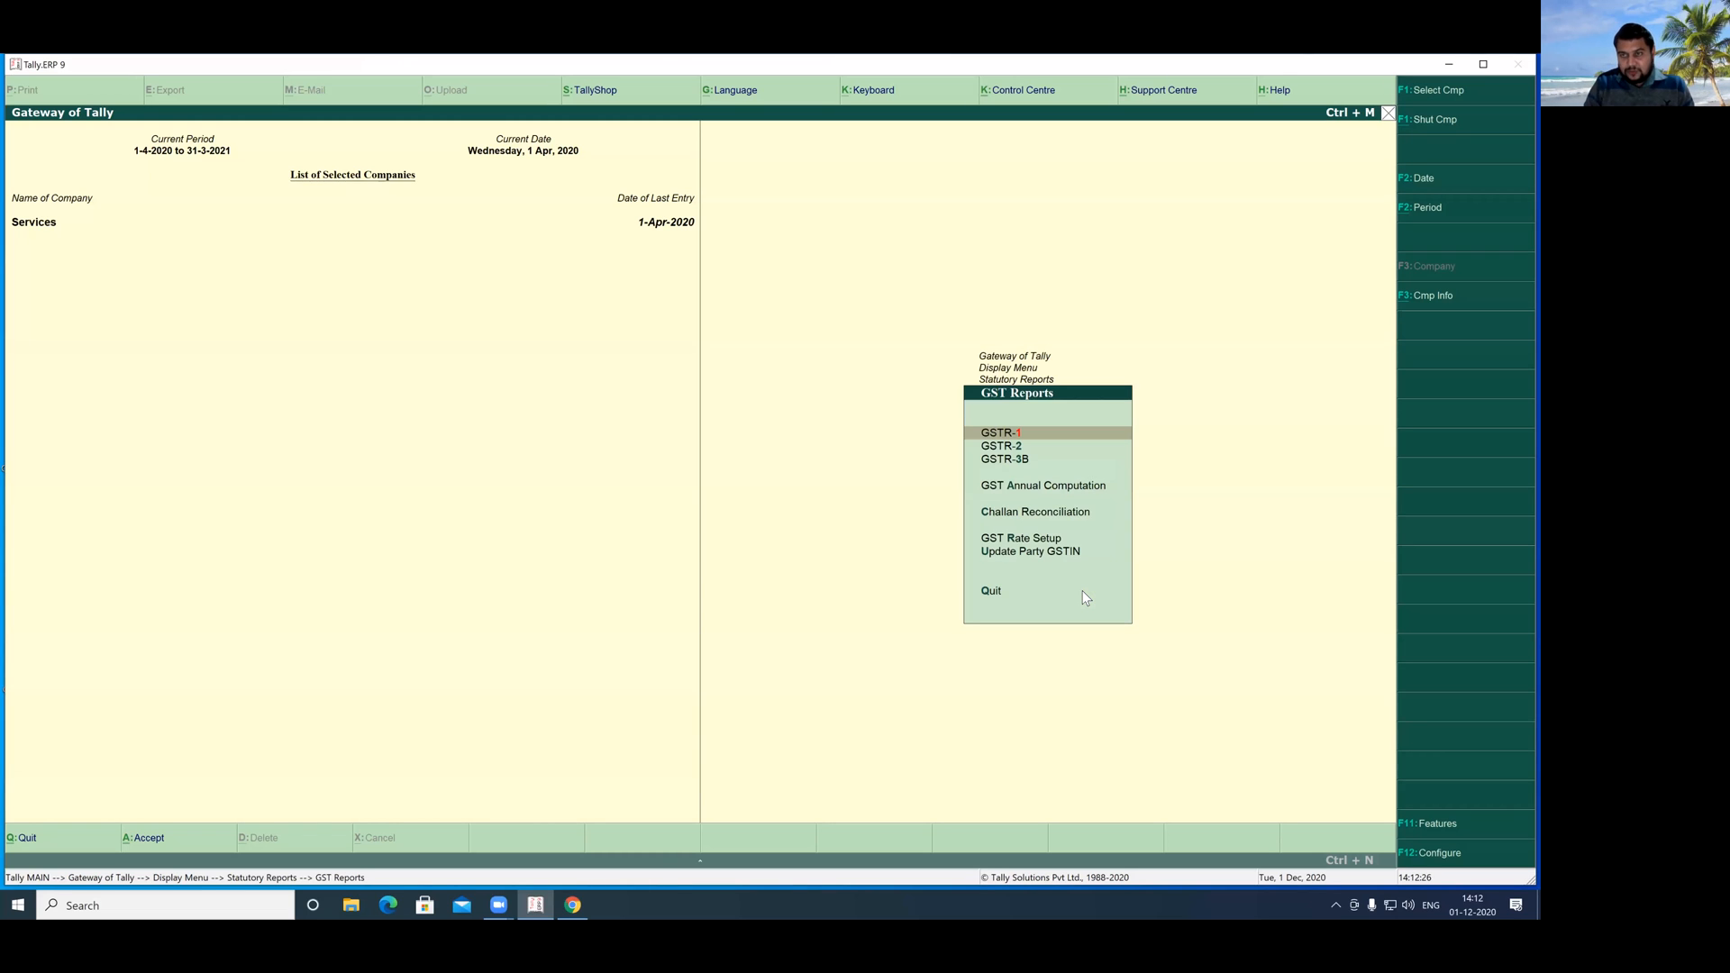
# - Examine the B2B invoice's taxable value, tax and available ITC in the GSTR-2 return, then return to the Gateway of Tally
pyautogui.press('Down')
pyautogui.press('Return')
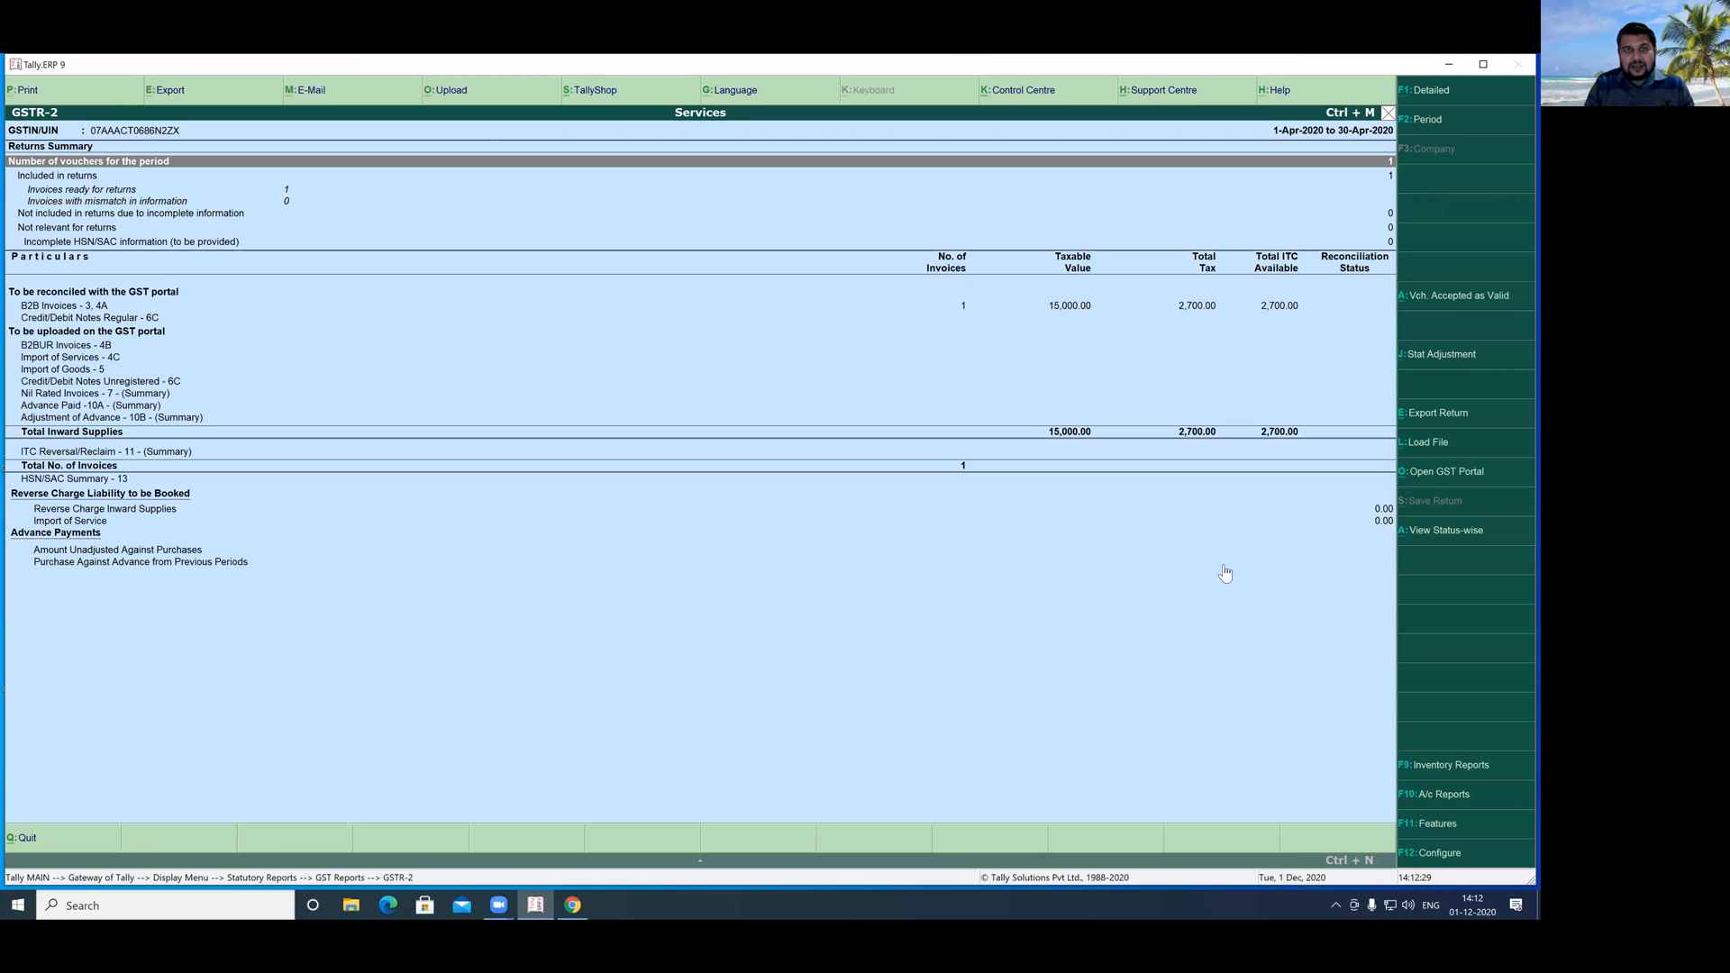
pyautogui.moveTo(912, 281); pyautogui.dragTo(1352, 408)
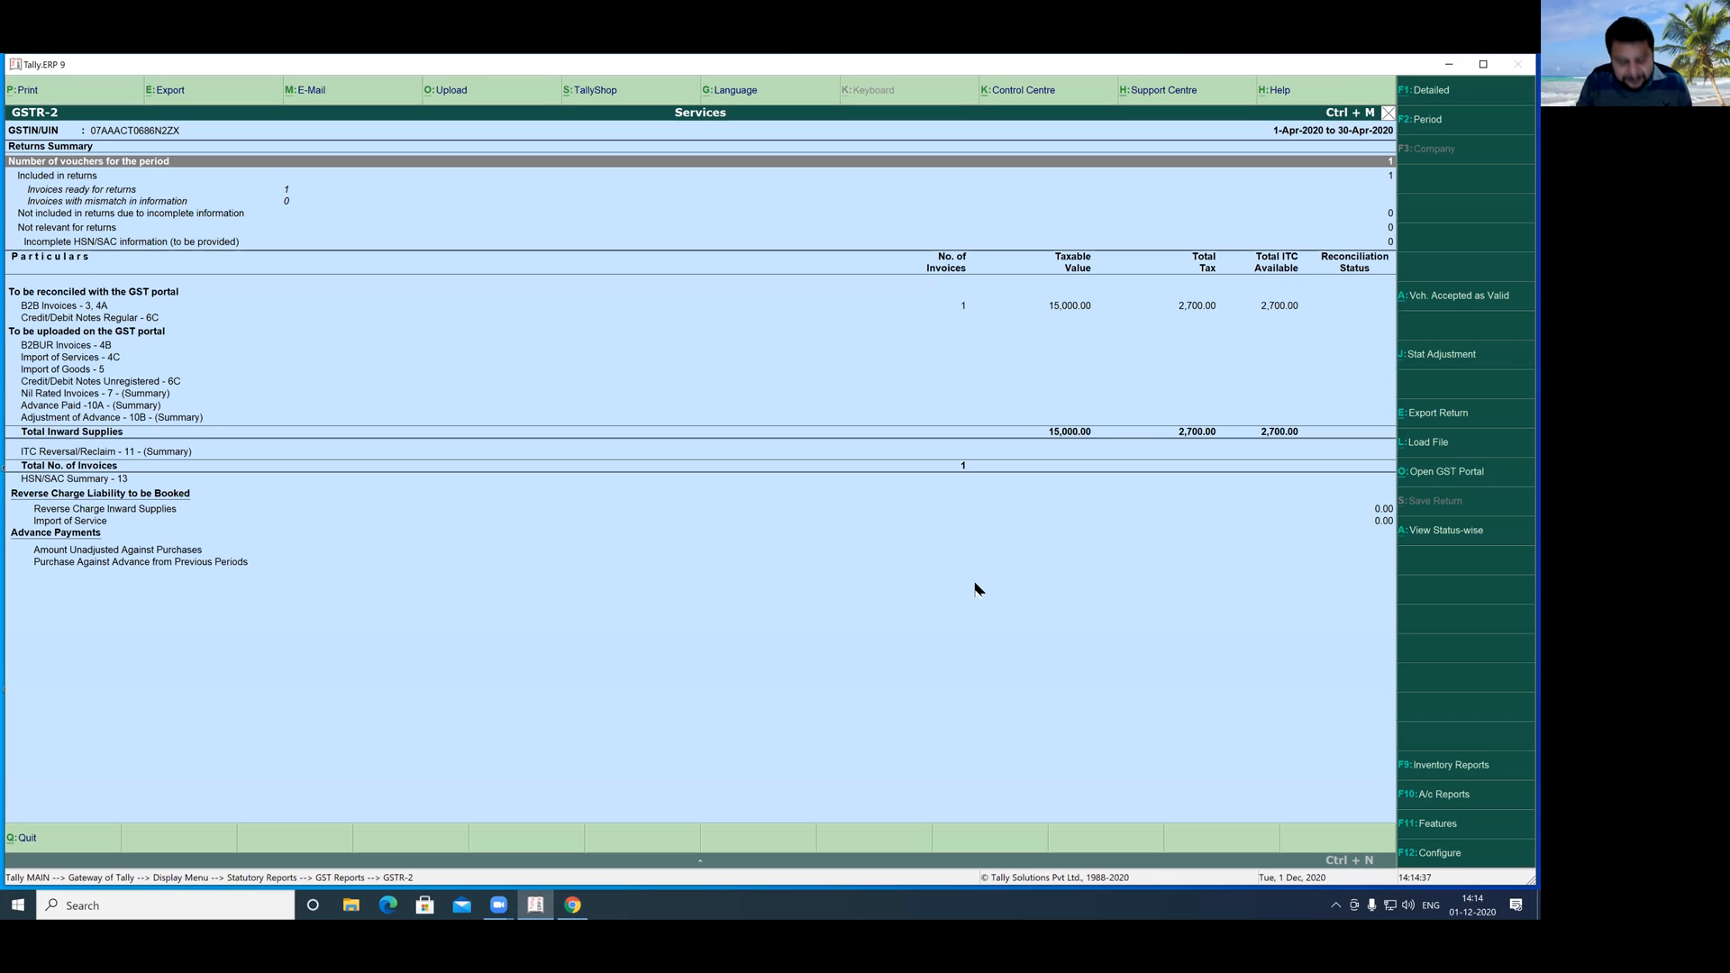
pyautogui.press('Escape')
pyautogui.press('Escape')
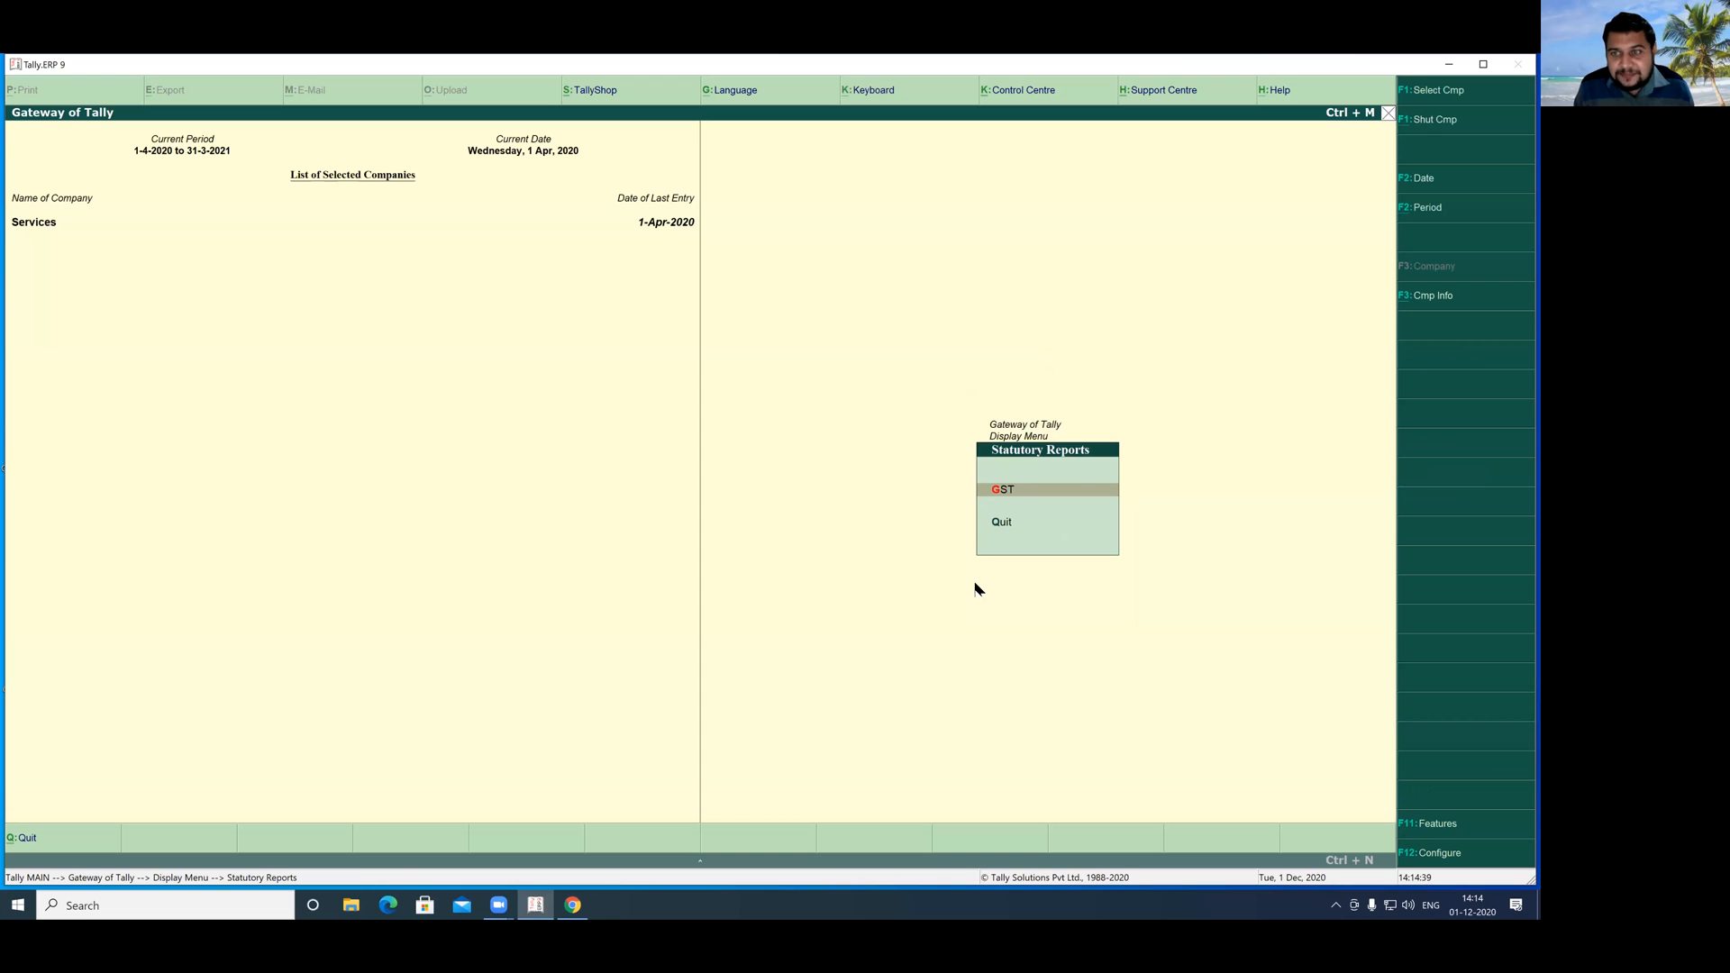
pyautogui.press('Escape')
pyautogui.press('Escape')
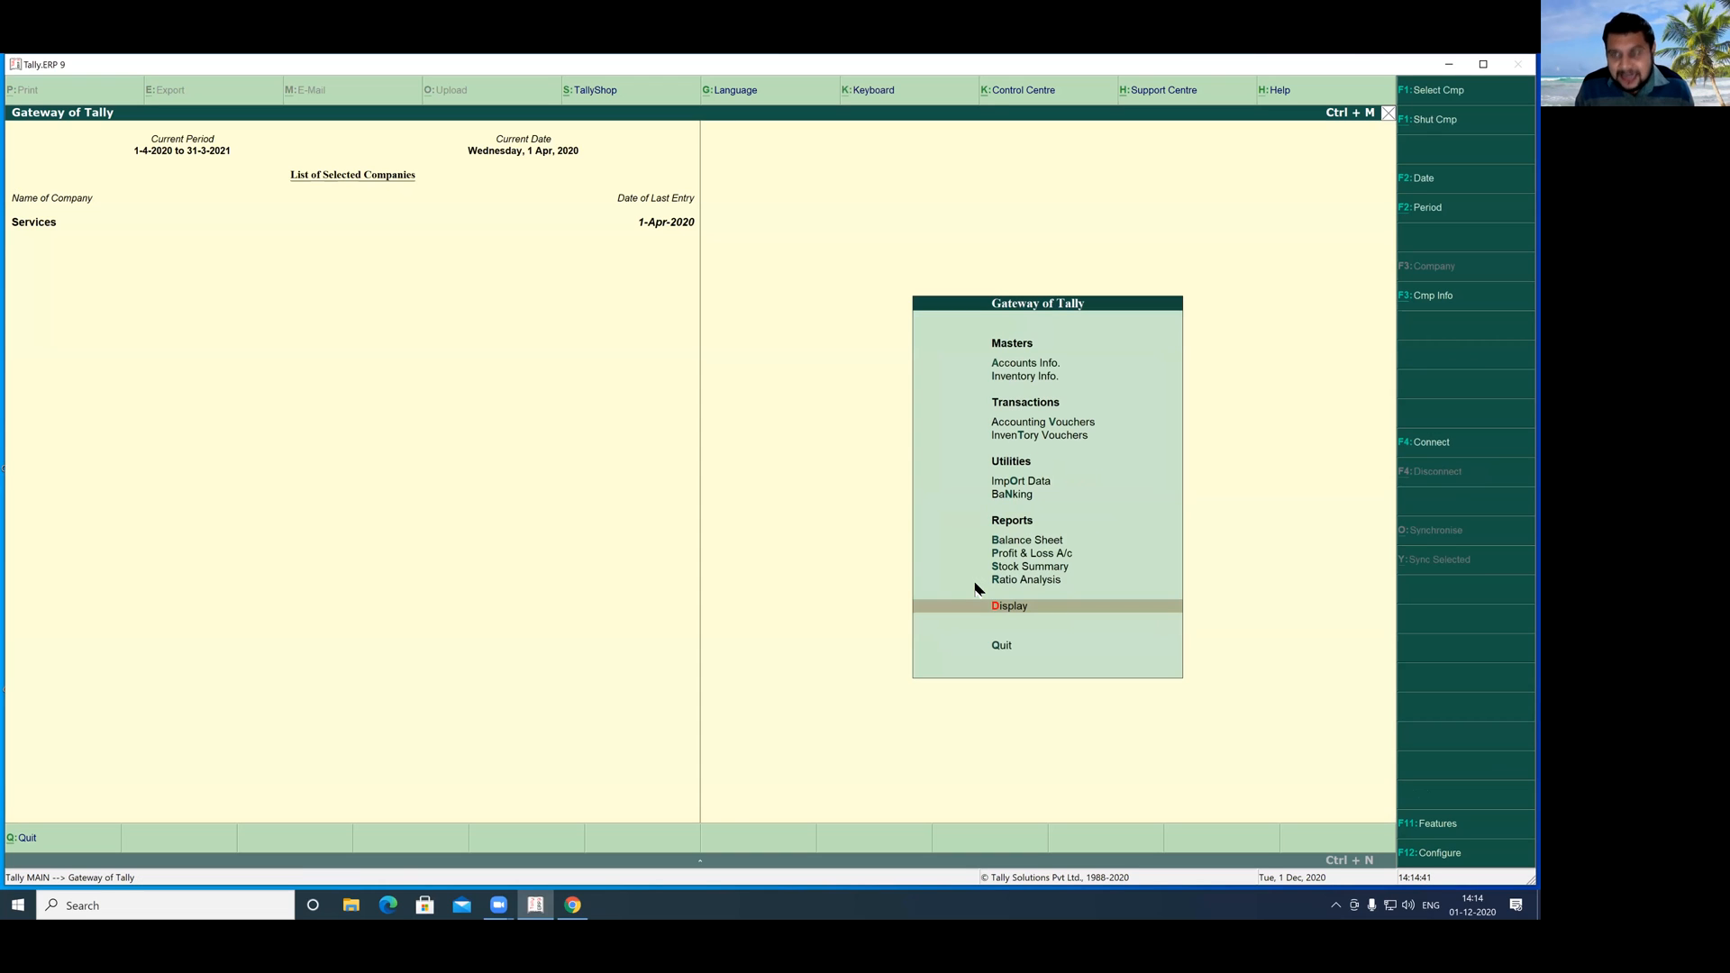
# - Start a new single ledger named Other construction services, leaving its alias empty
pyautogui.press('Up')
pyautogui.press('Up')
pyautogui.press('Up')
pyautogui.press('Up')
pyautogui.press('Up')
pyautogui.press('Up')
pyautogui.press('Up')
pyautogui.press('Up')
pyautogui.press('Up')
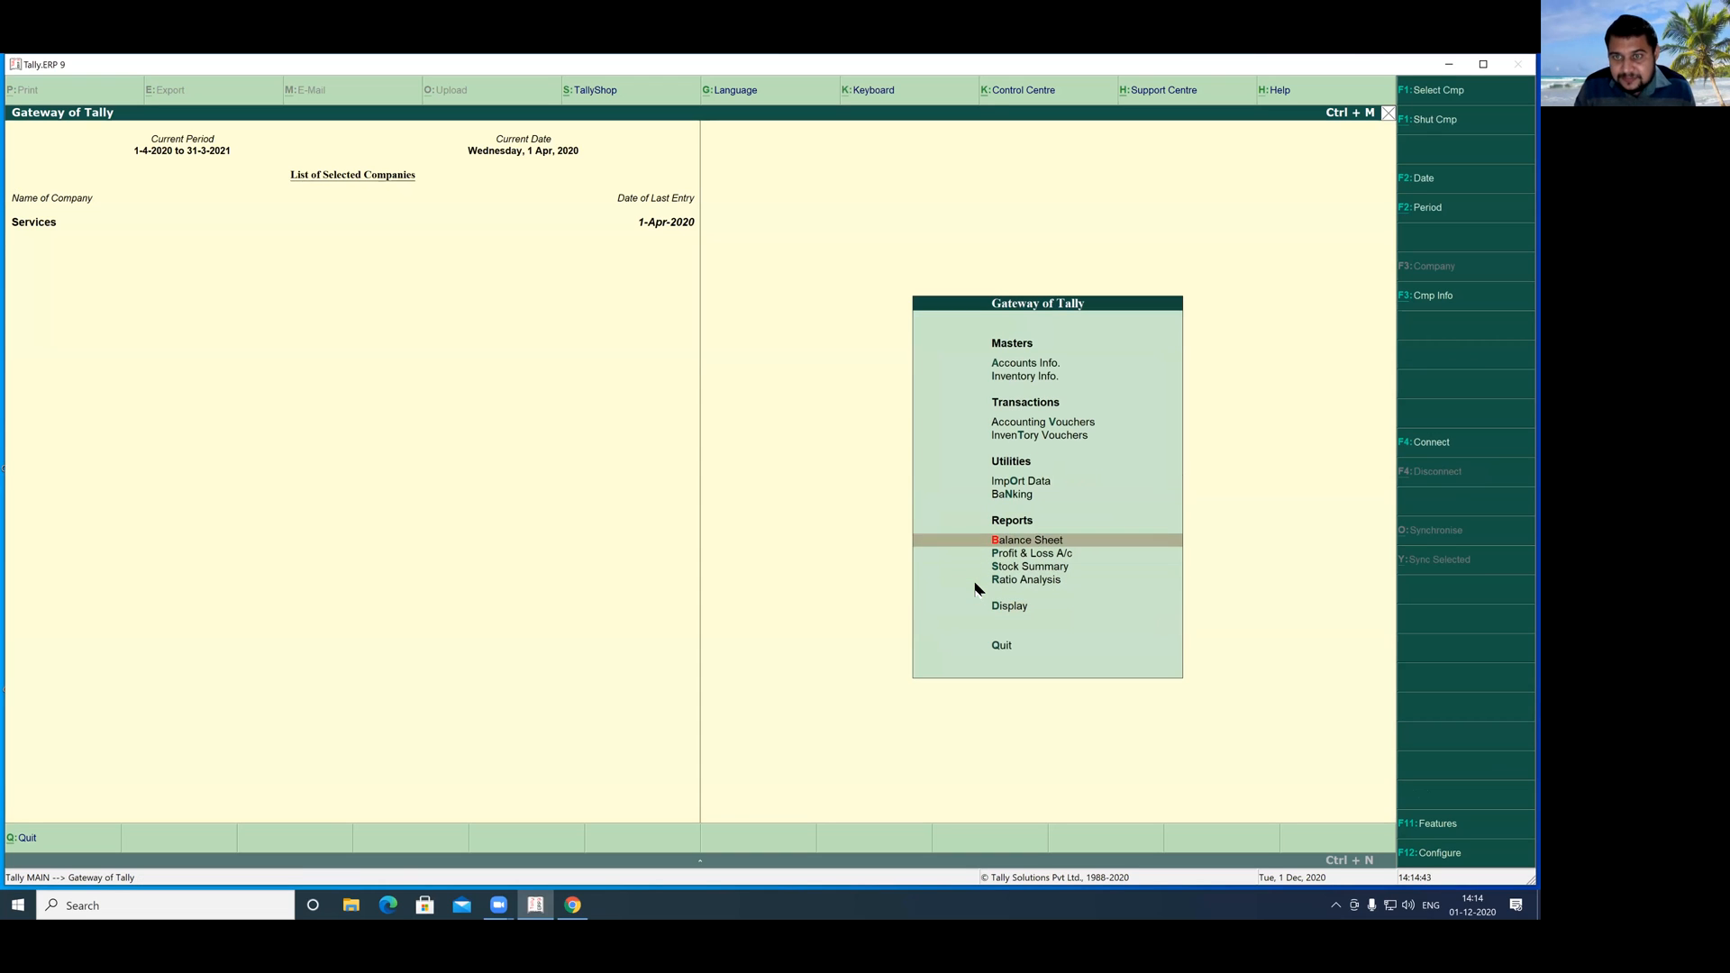
pyautogui.press('Up')
pyautogui.press('Return')
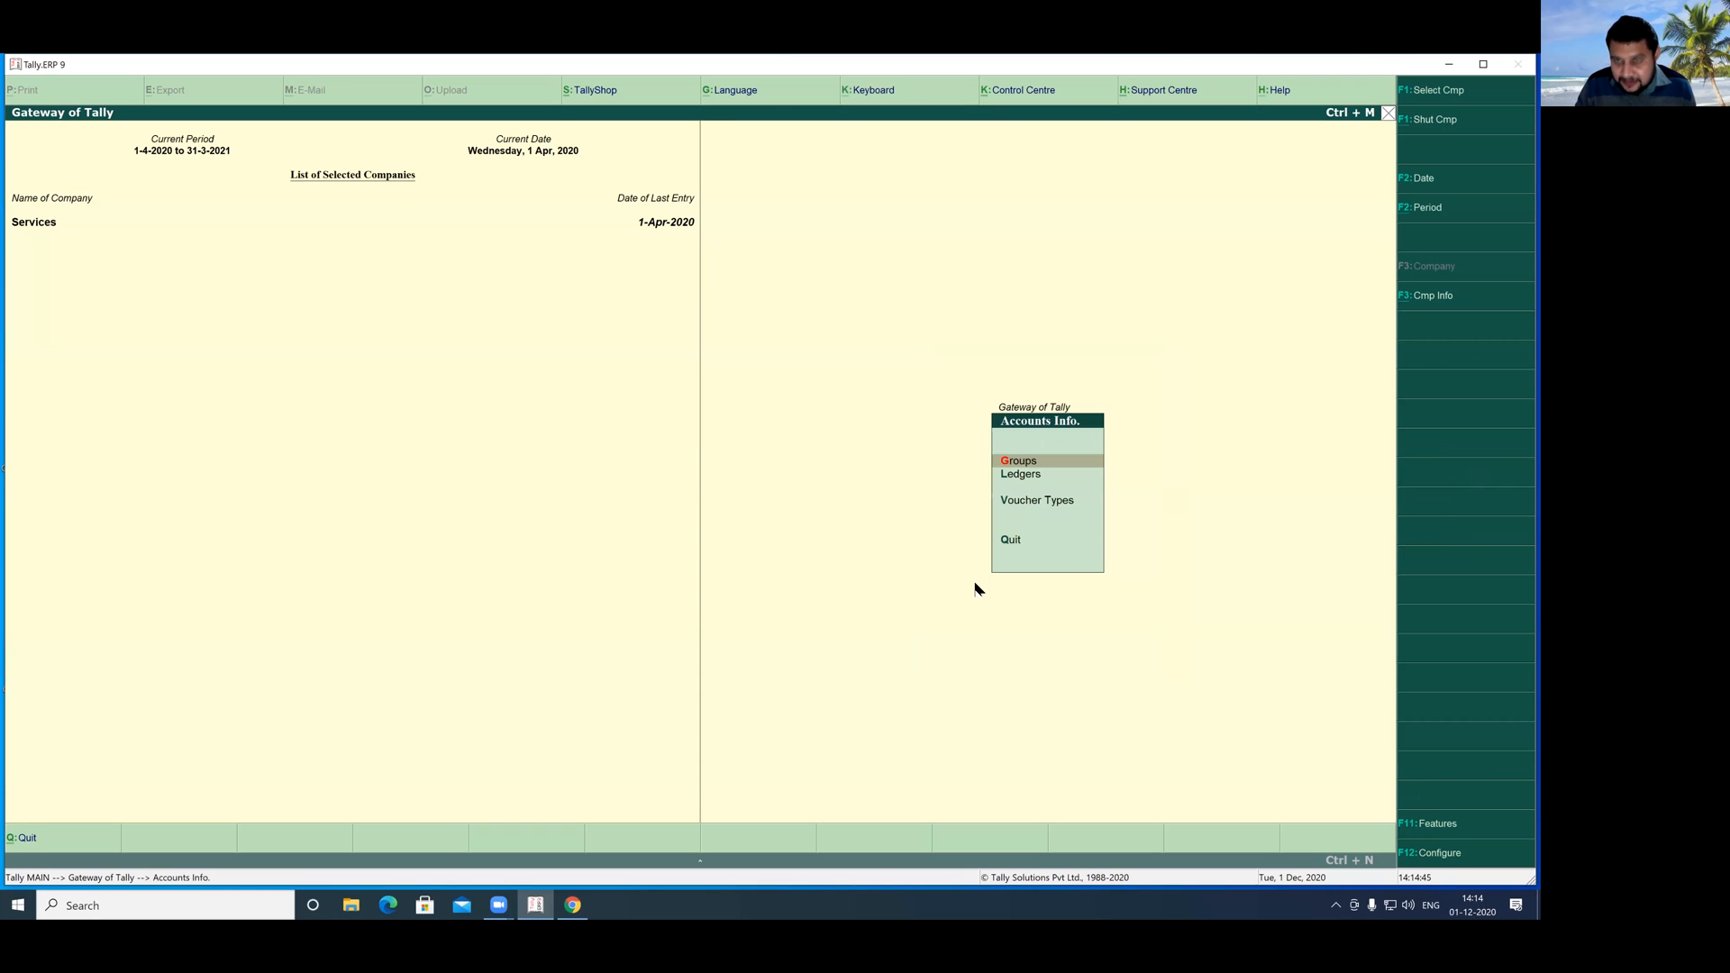
pyautogui.press('Down')
pyautogui.press('Return')
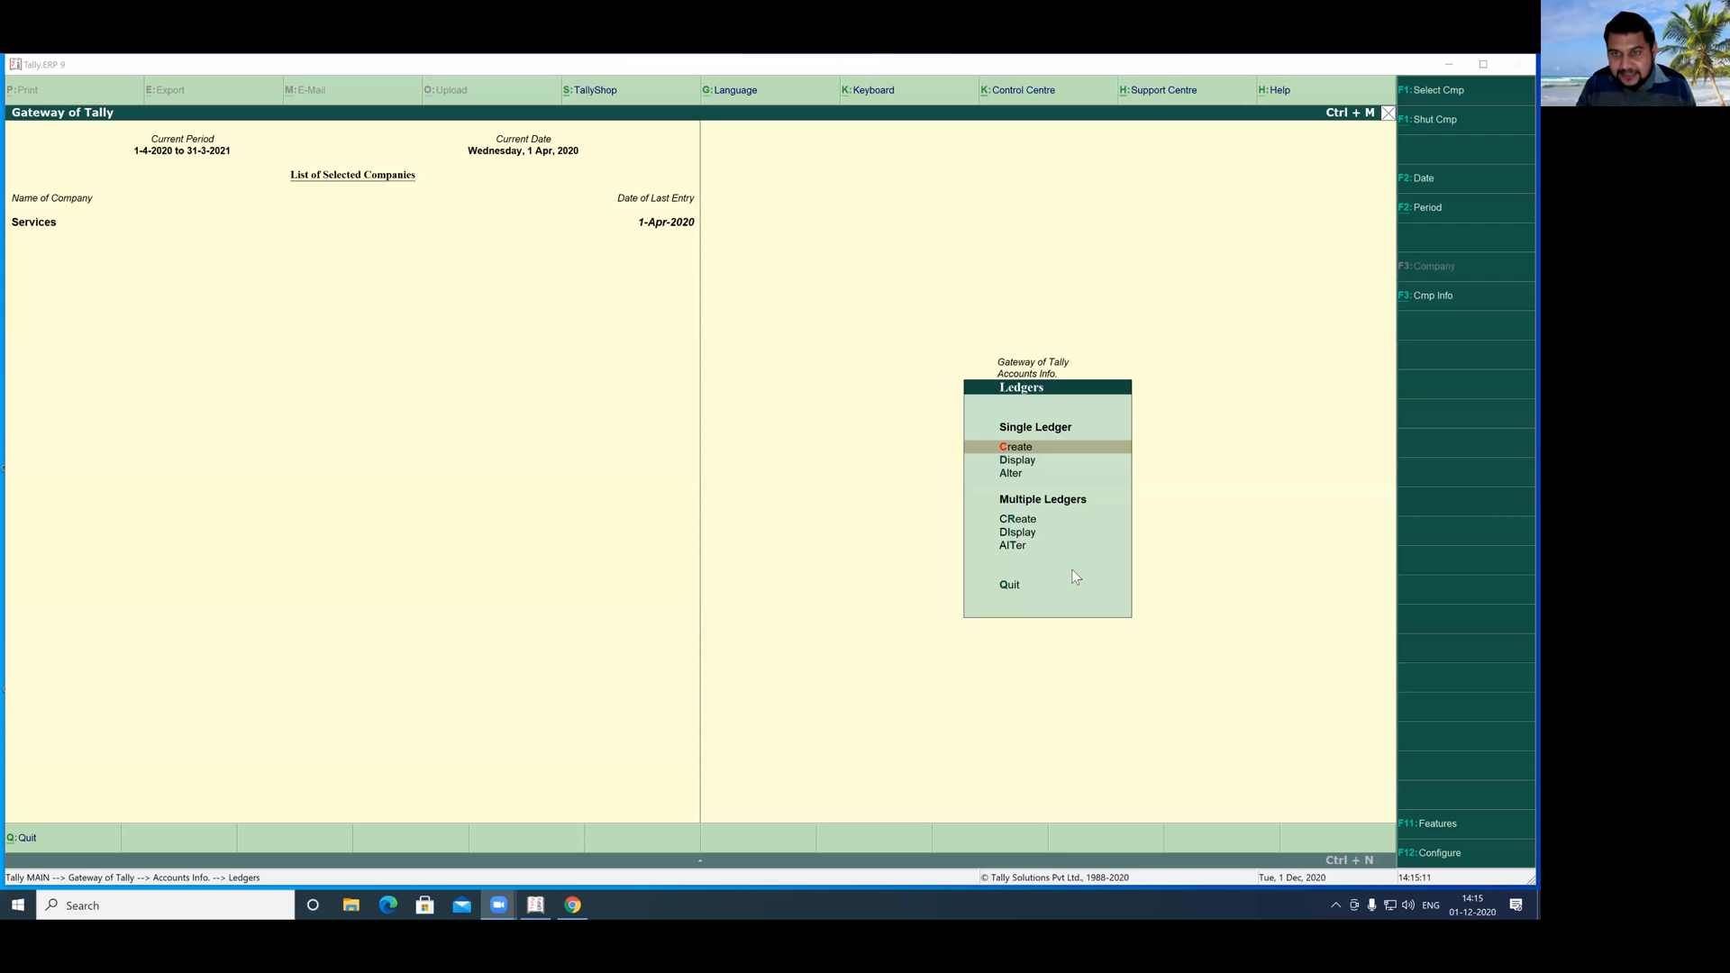
pyautogui.click(1038, 455)
pyautogui.click(1036, 448)
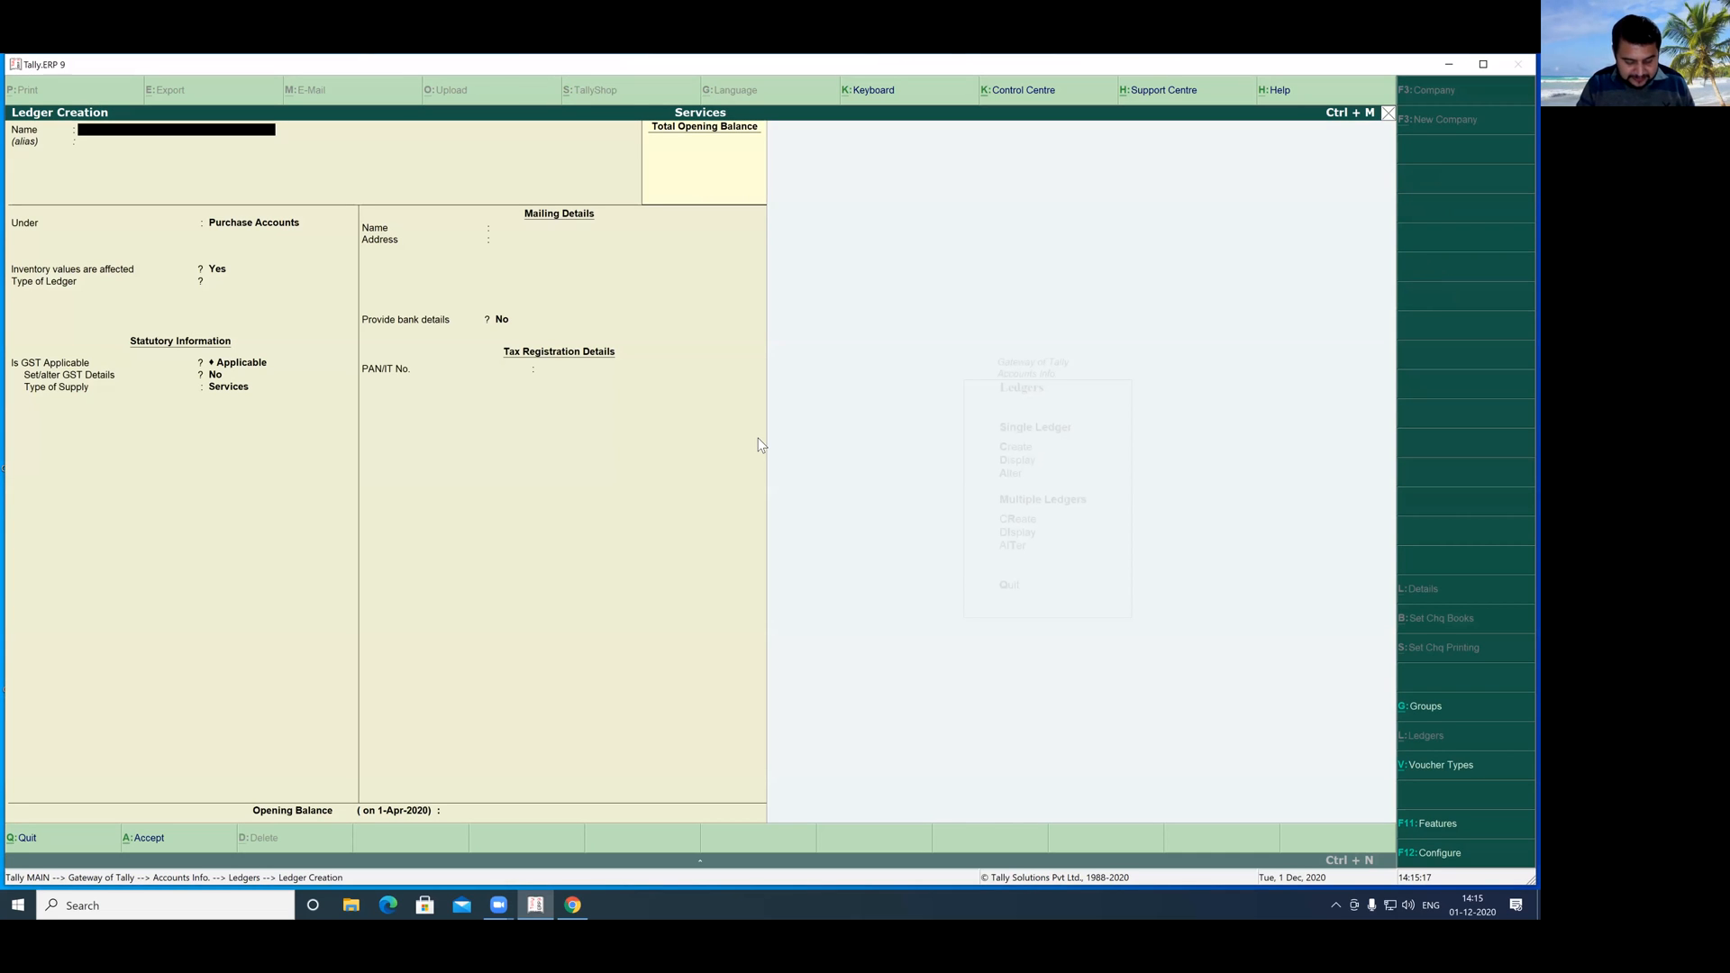
pyautogui.hotkey('ctrl', 'alt', 'v')
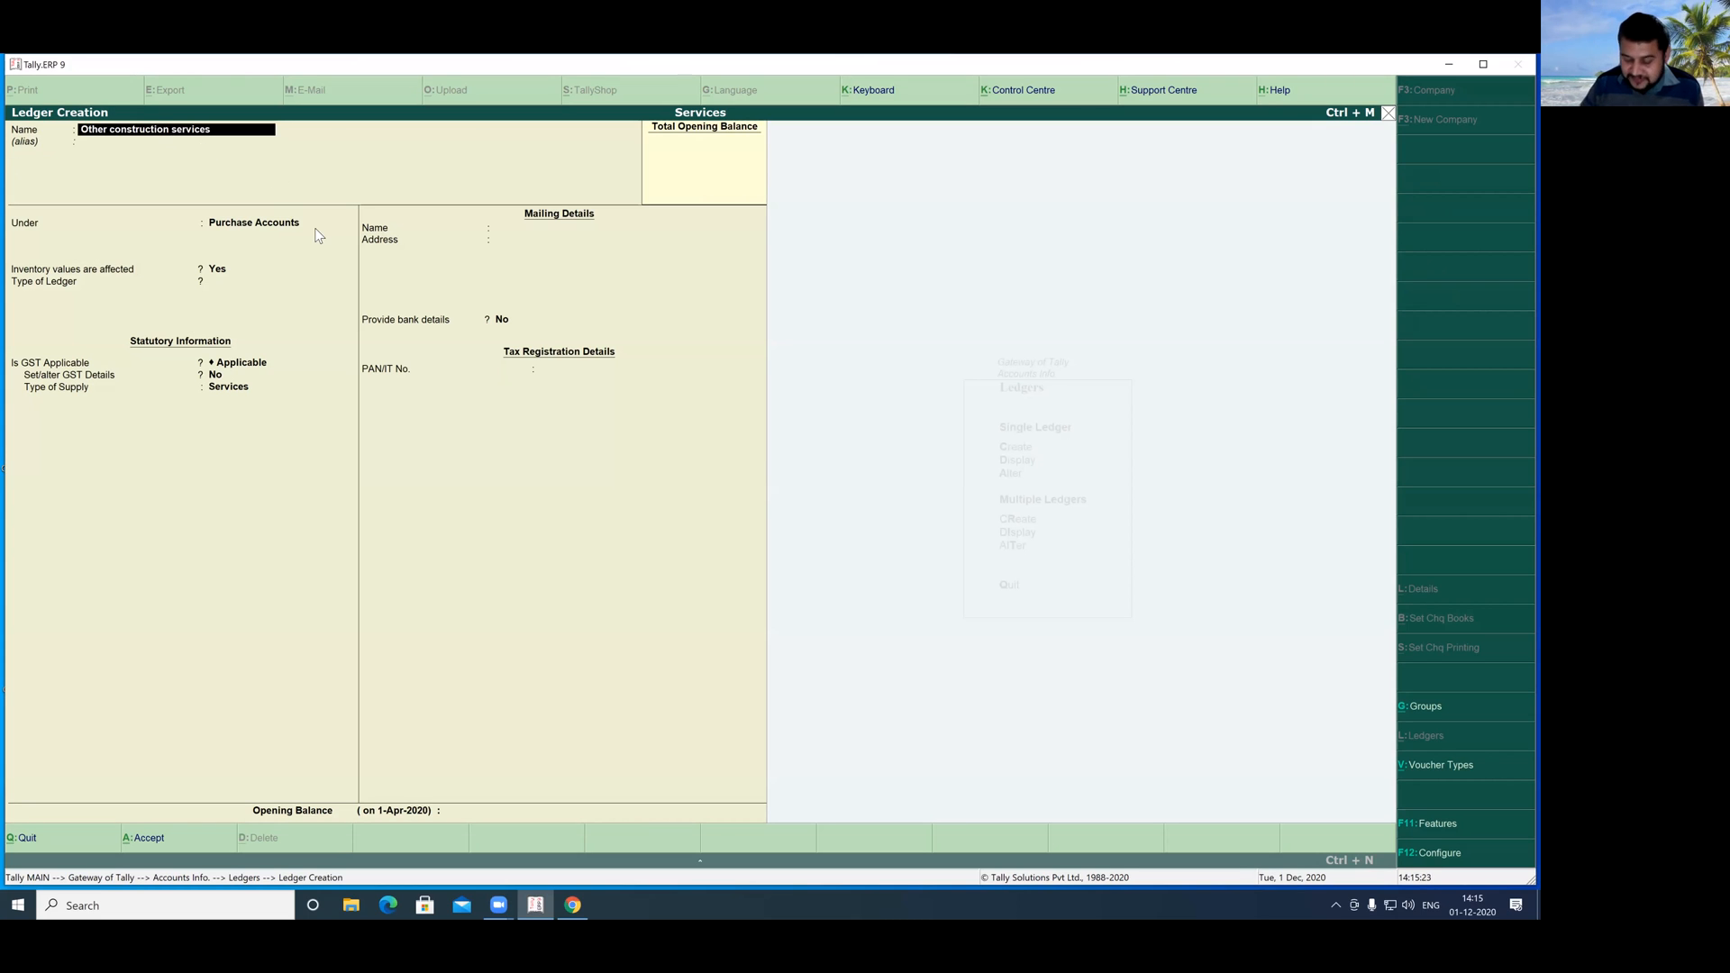
pyautogui.press('Return')
pyautogui.press('Return')
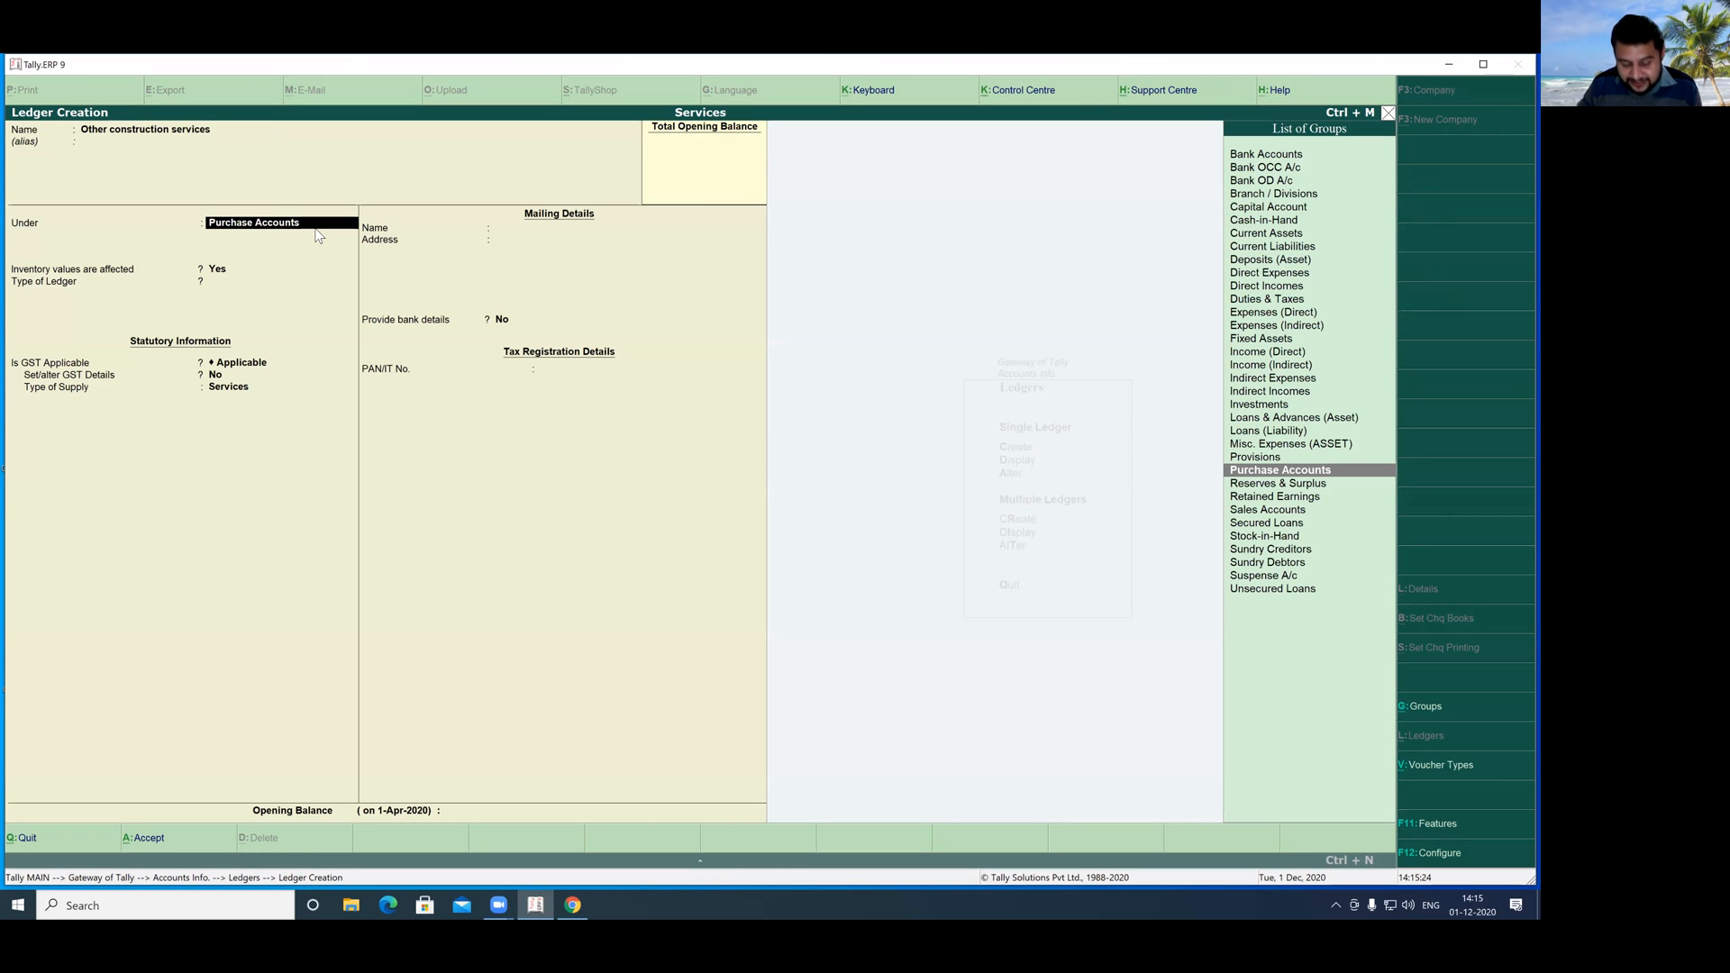
# - Place the Other construction services ledger under the Direct Incomes group
pyautogui.write('In')
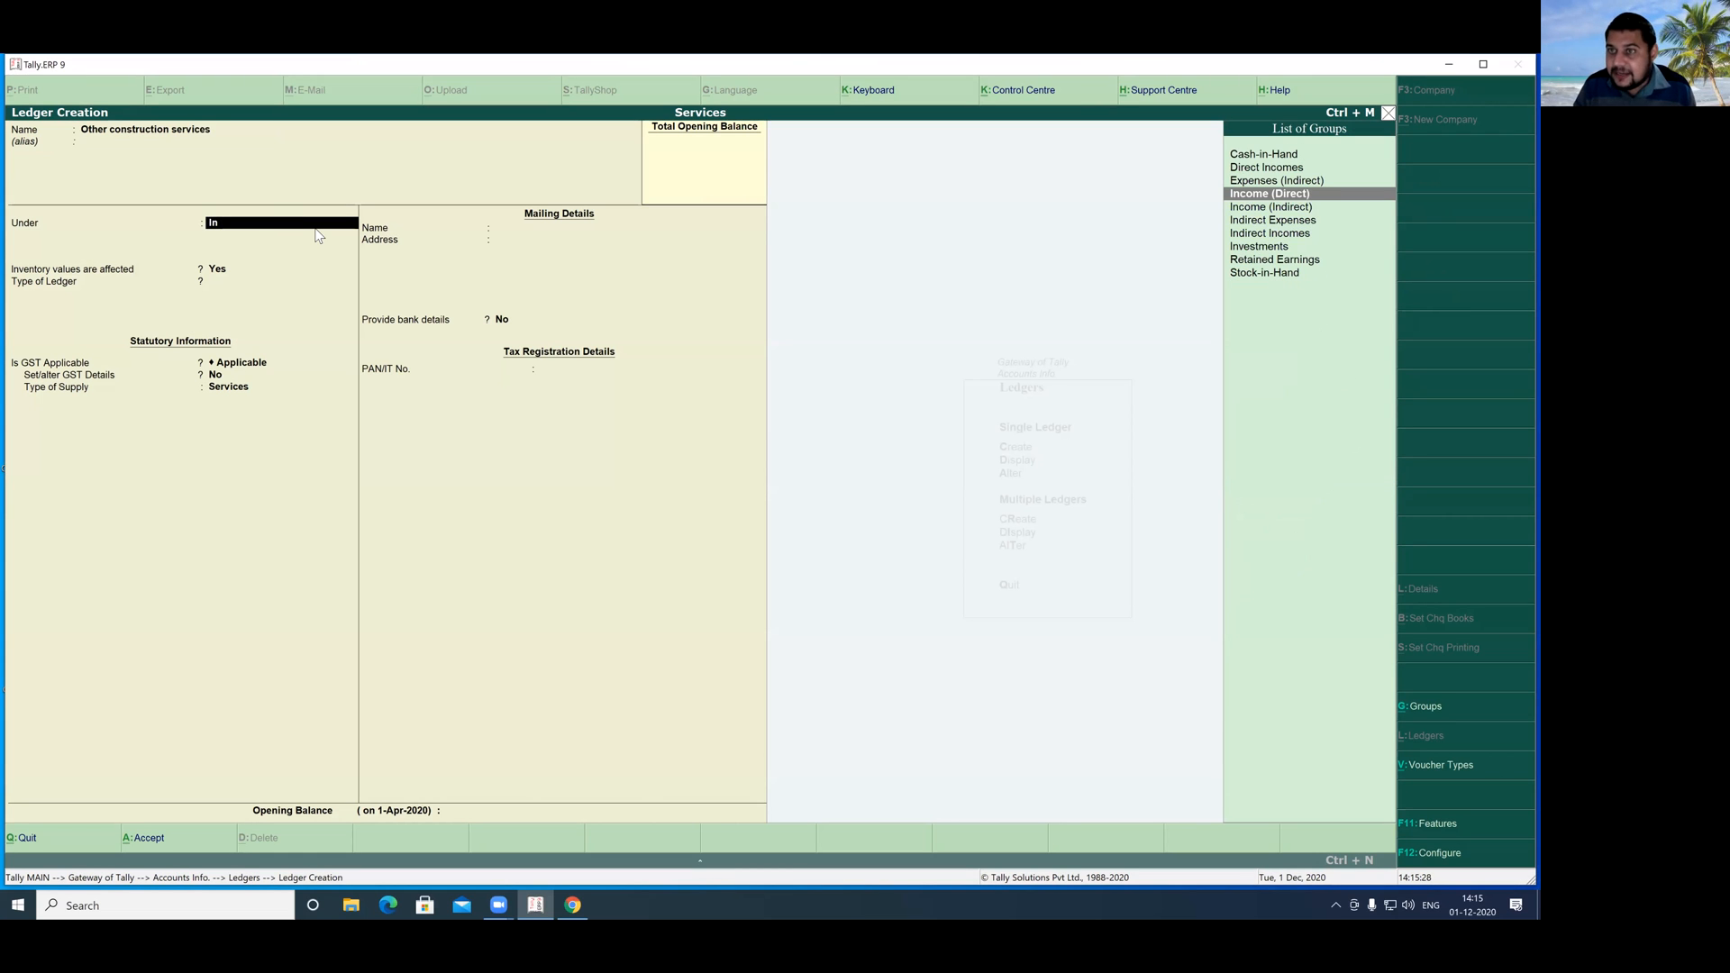
pyautogui.press('Down')
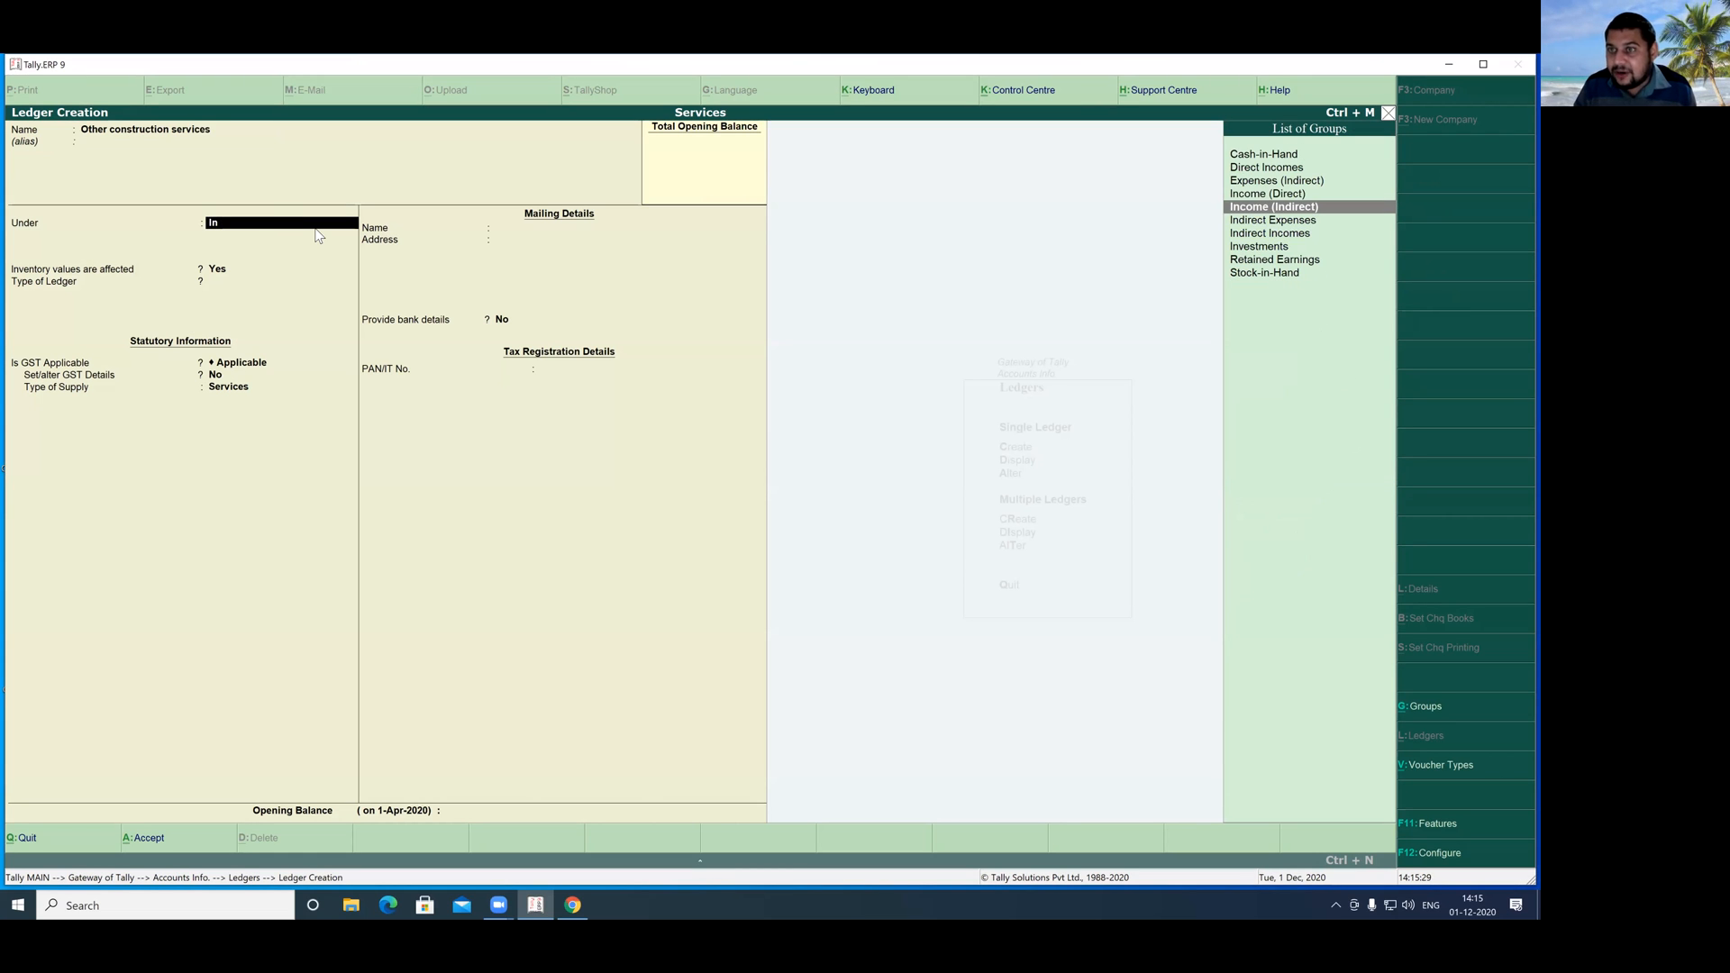
pyautogui.press('Up')
pyautogui.press('Up')
pyautogui.press('Up')
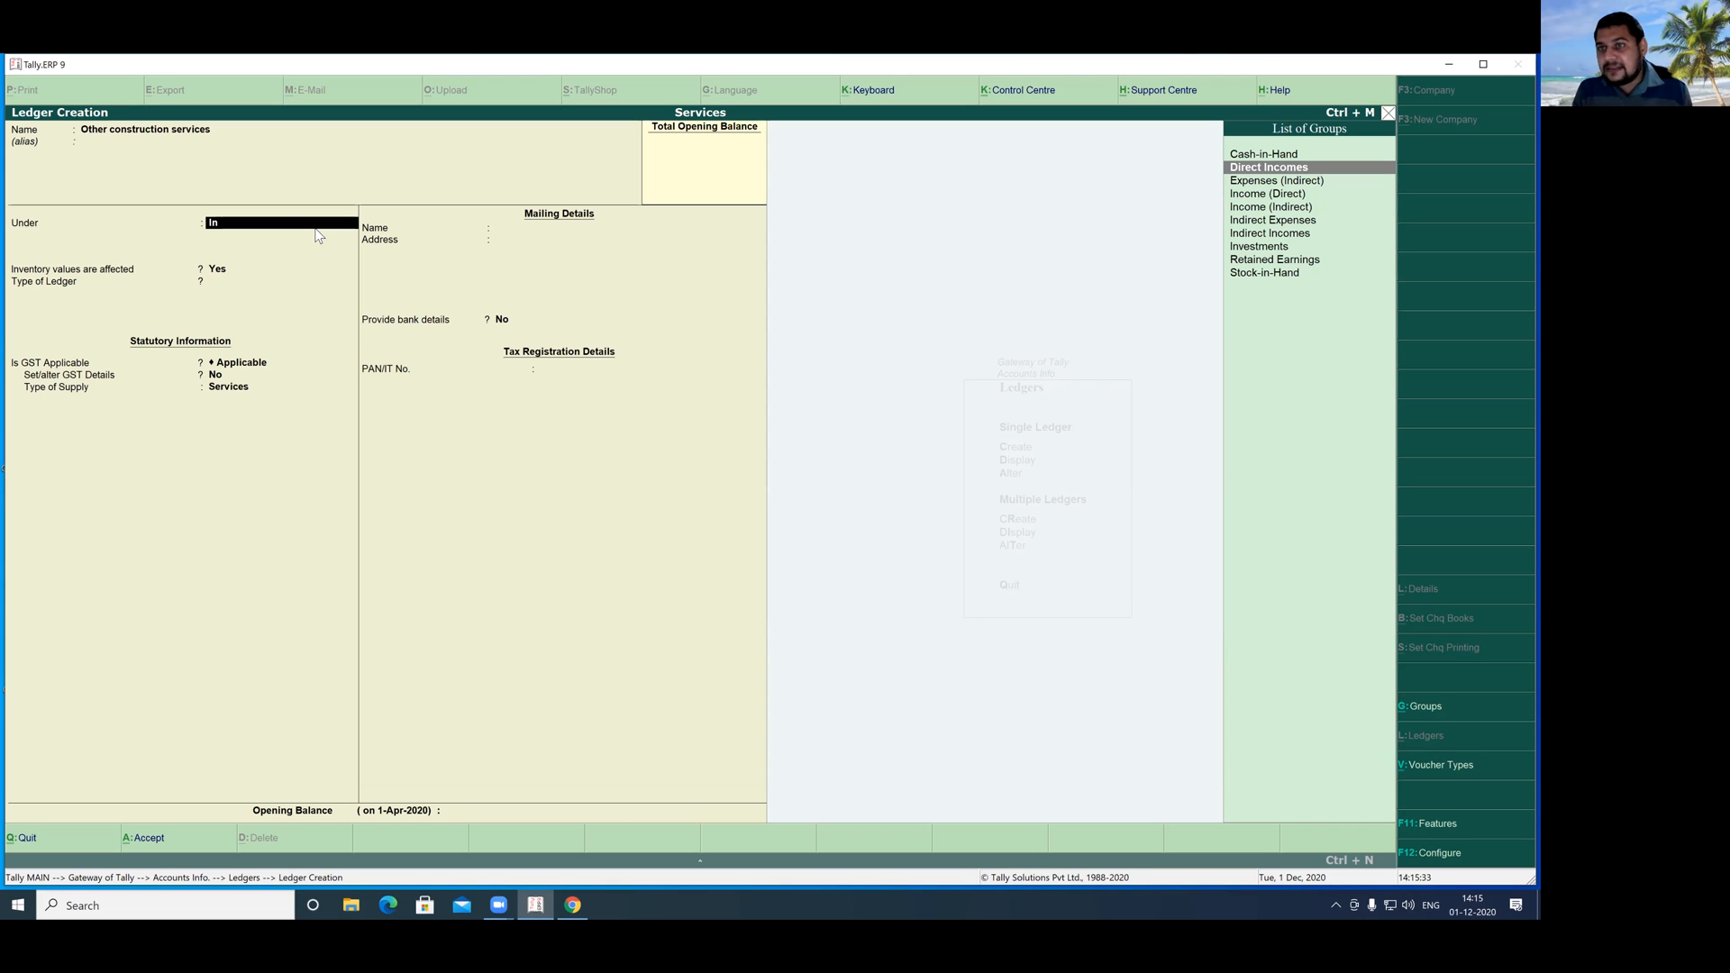
pyautogui.press('Return')
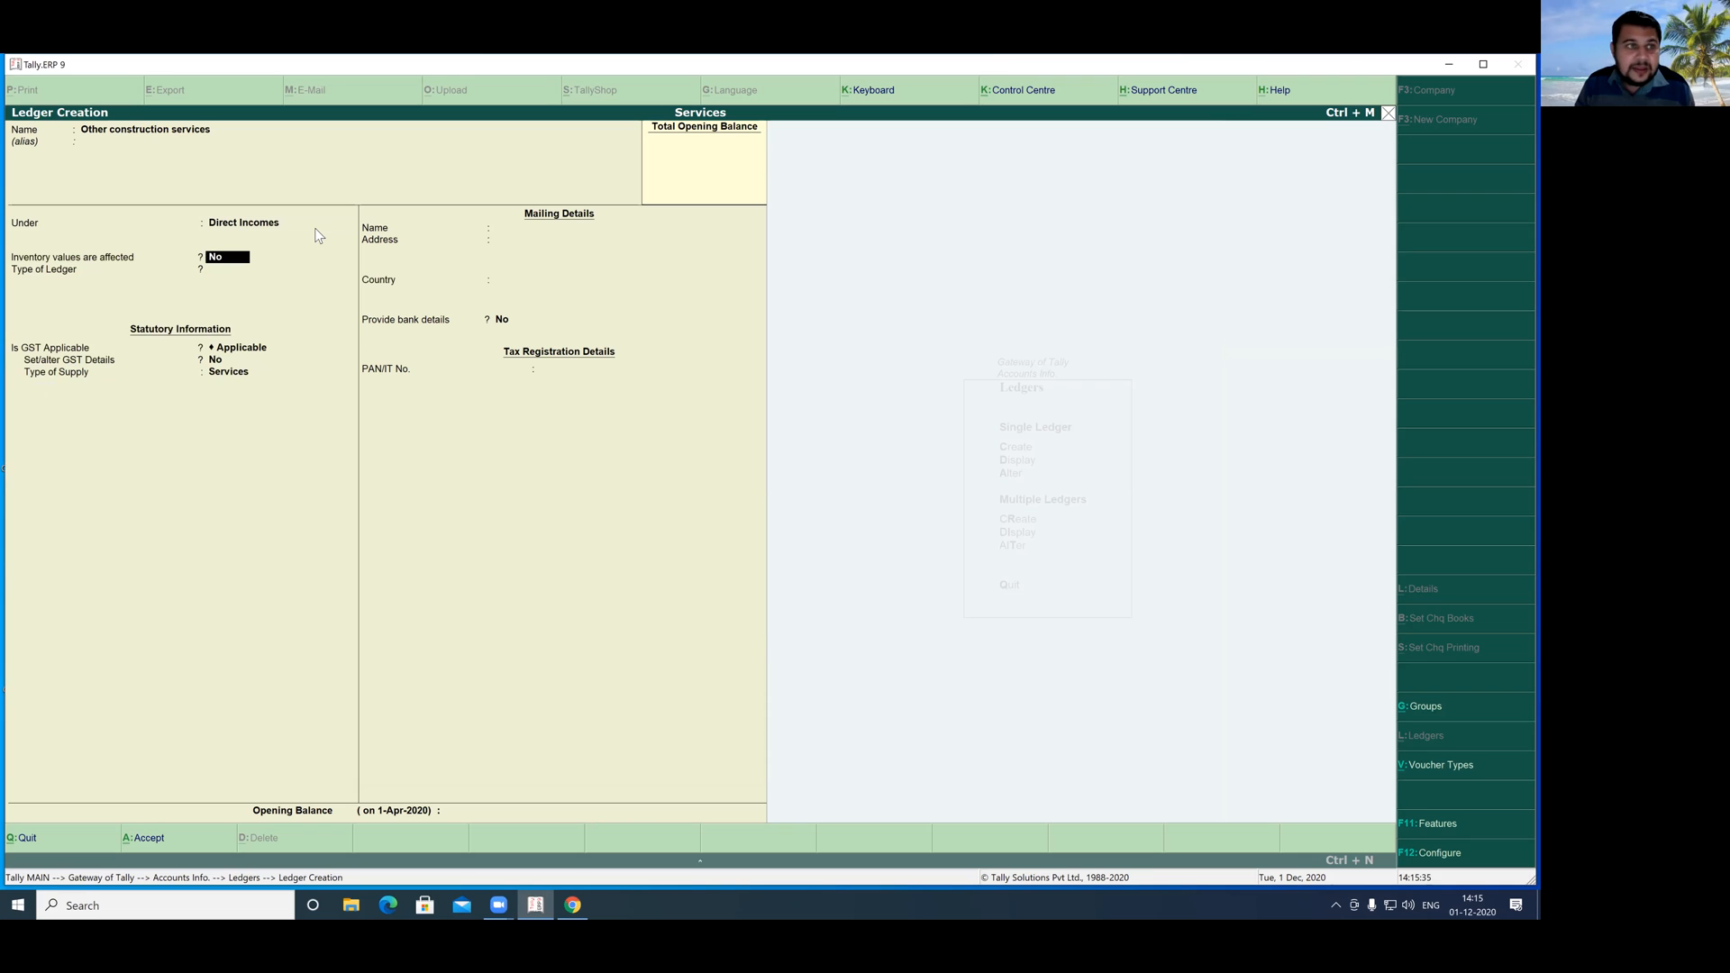
# - Set inventory values affected to Yes and the ledger type to Not Applicable, keeping GST as Applicable
pyautogui.press('y')
pyautogui.press('Return')
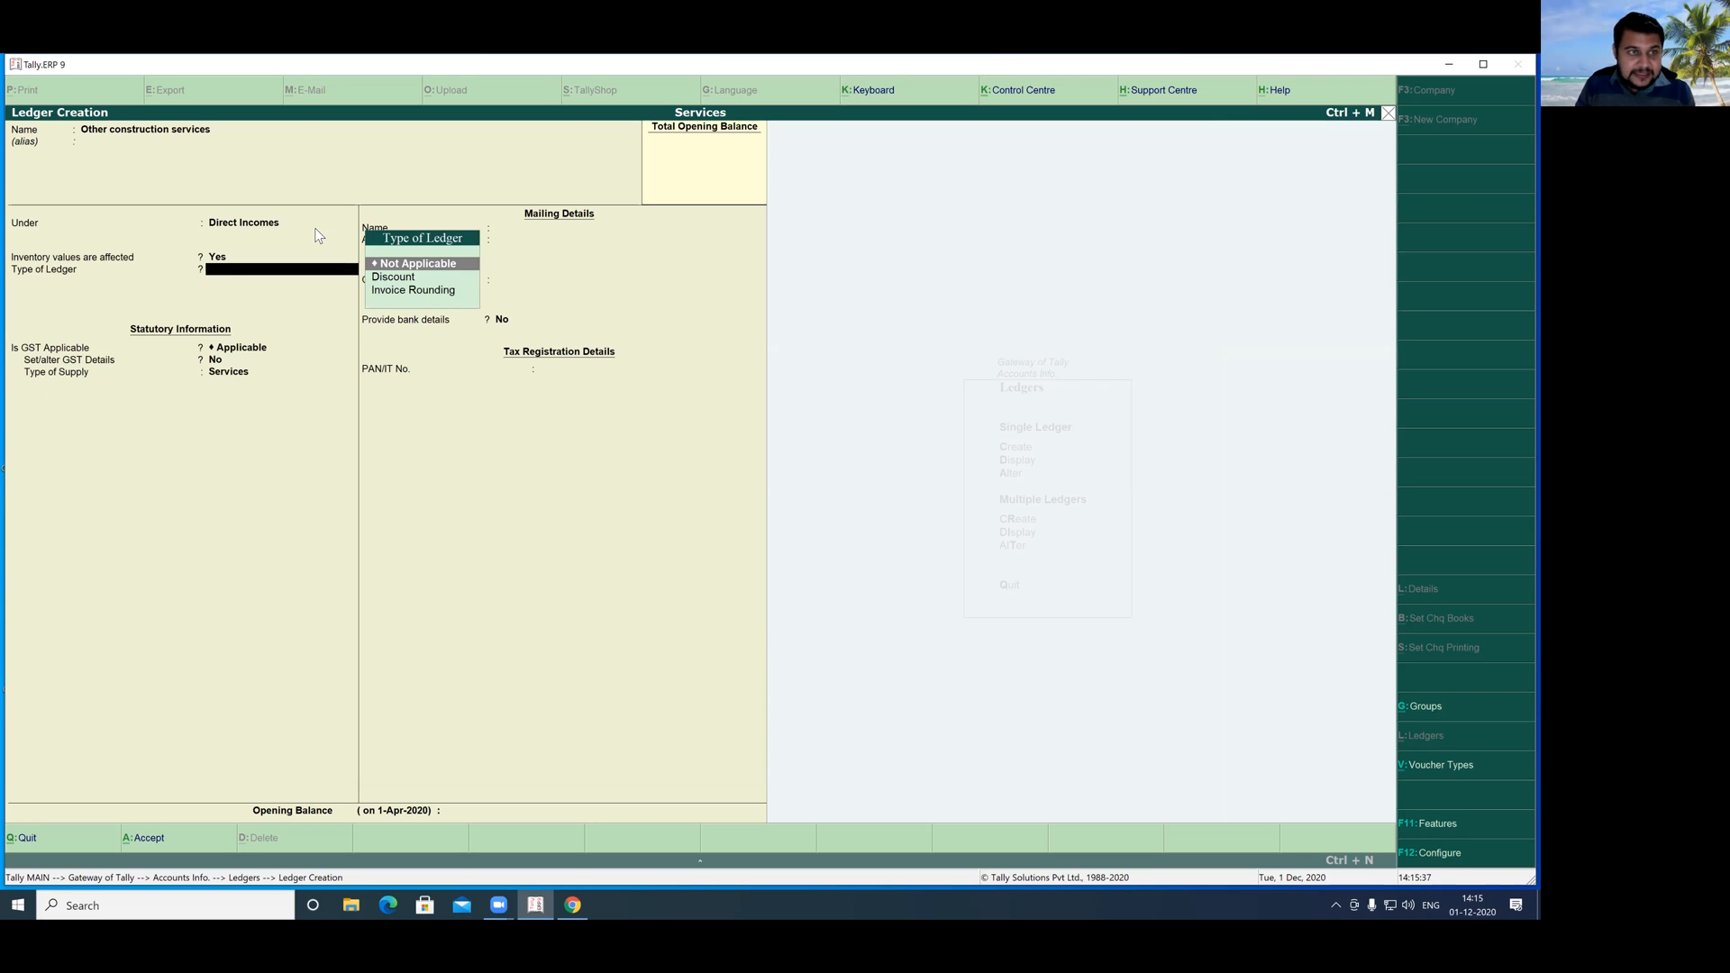
pyautogui.press('Return')
pyautogui.press('Return')
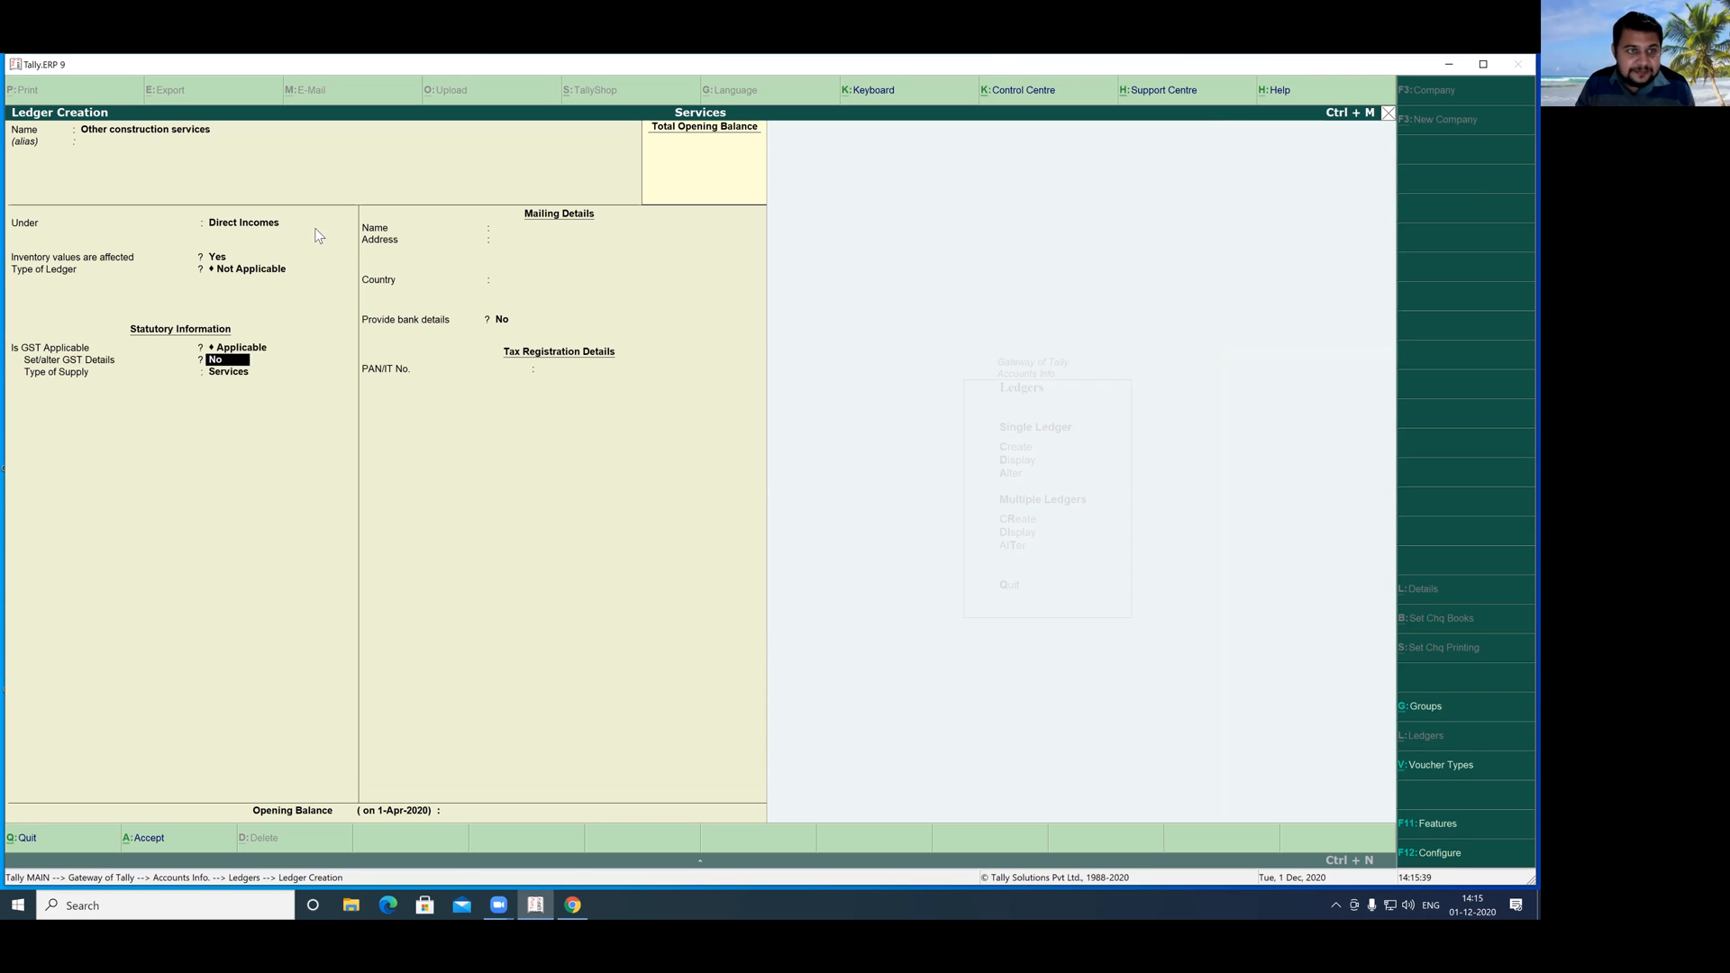
pyautogui.press('Return')
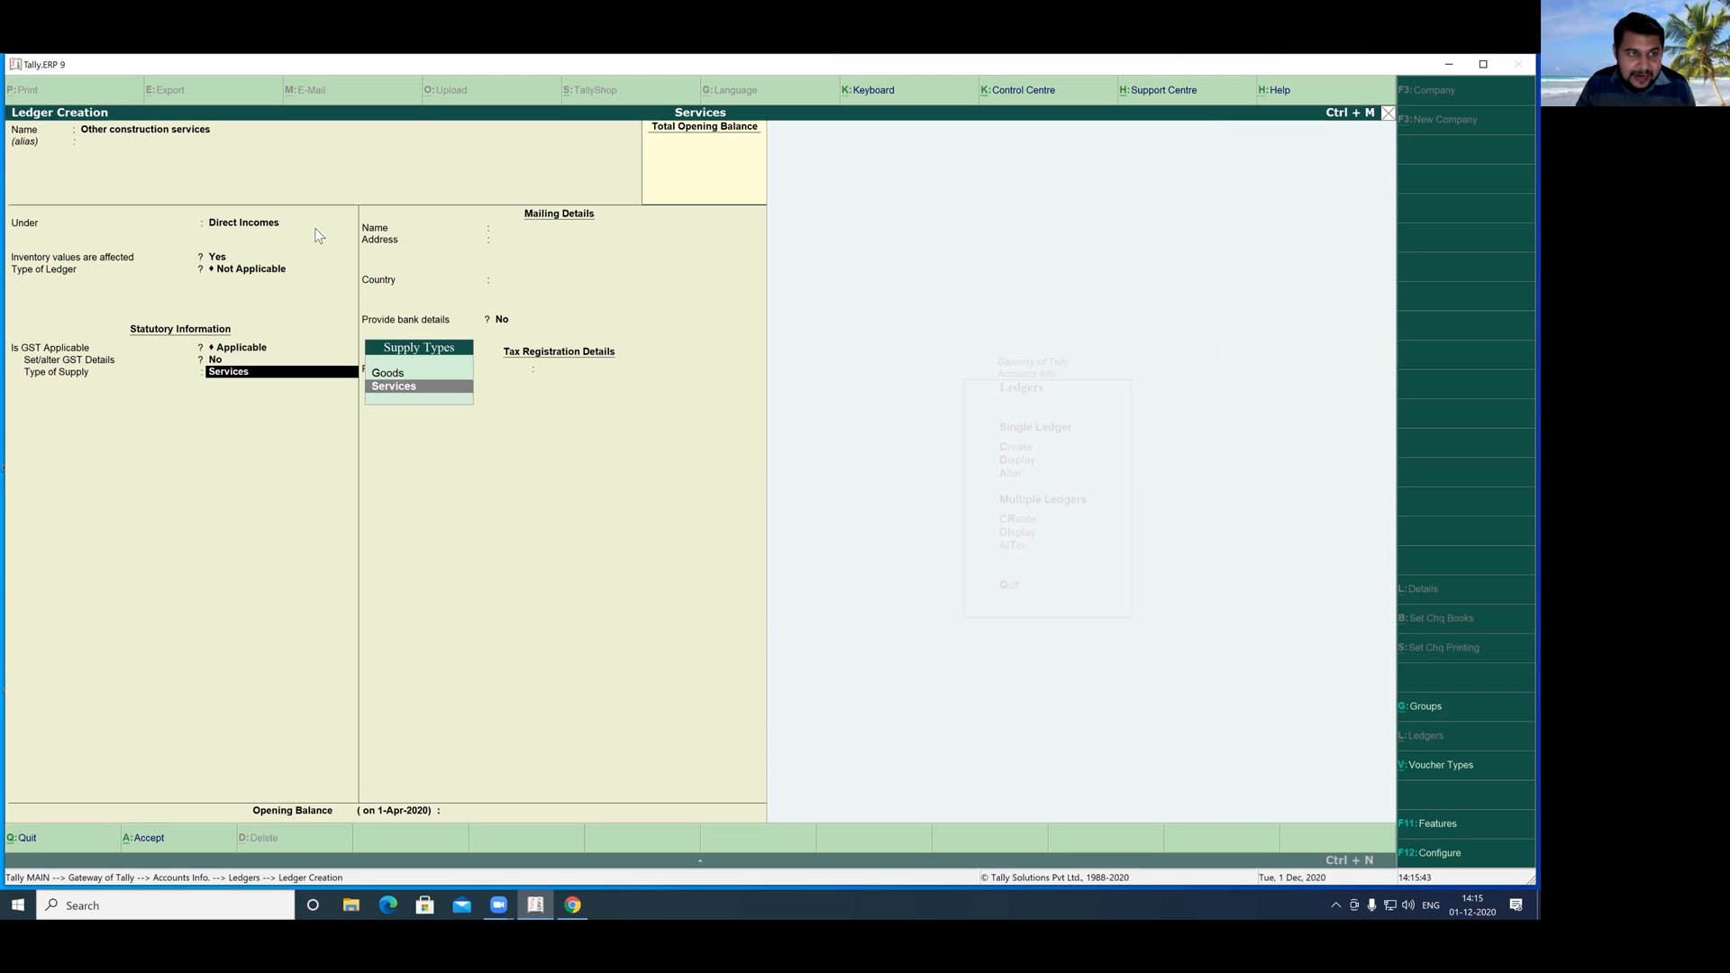
pyautogui.press('BackSpace')
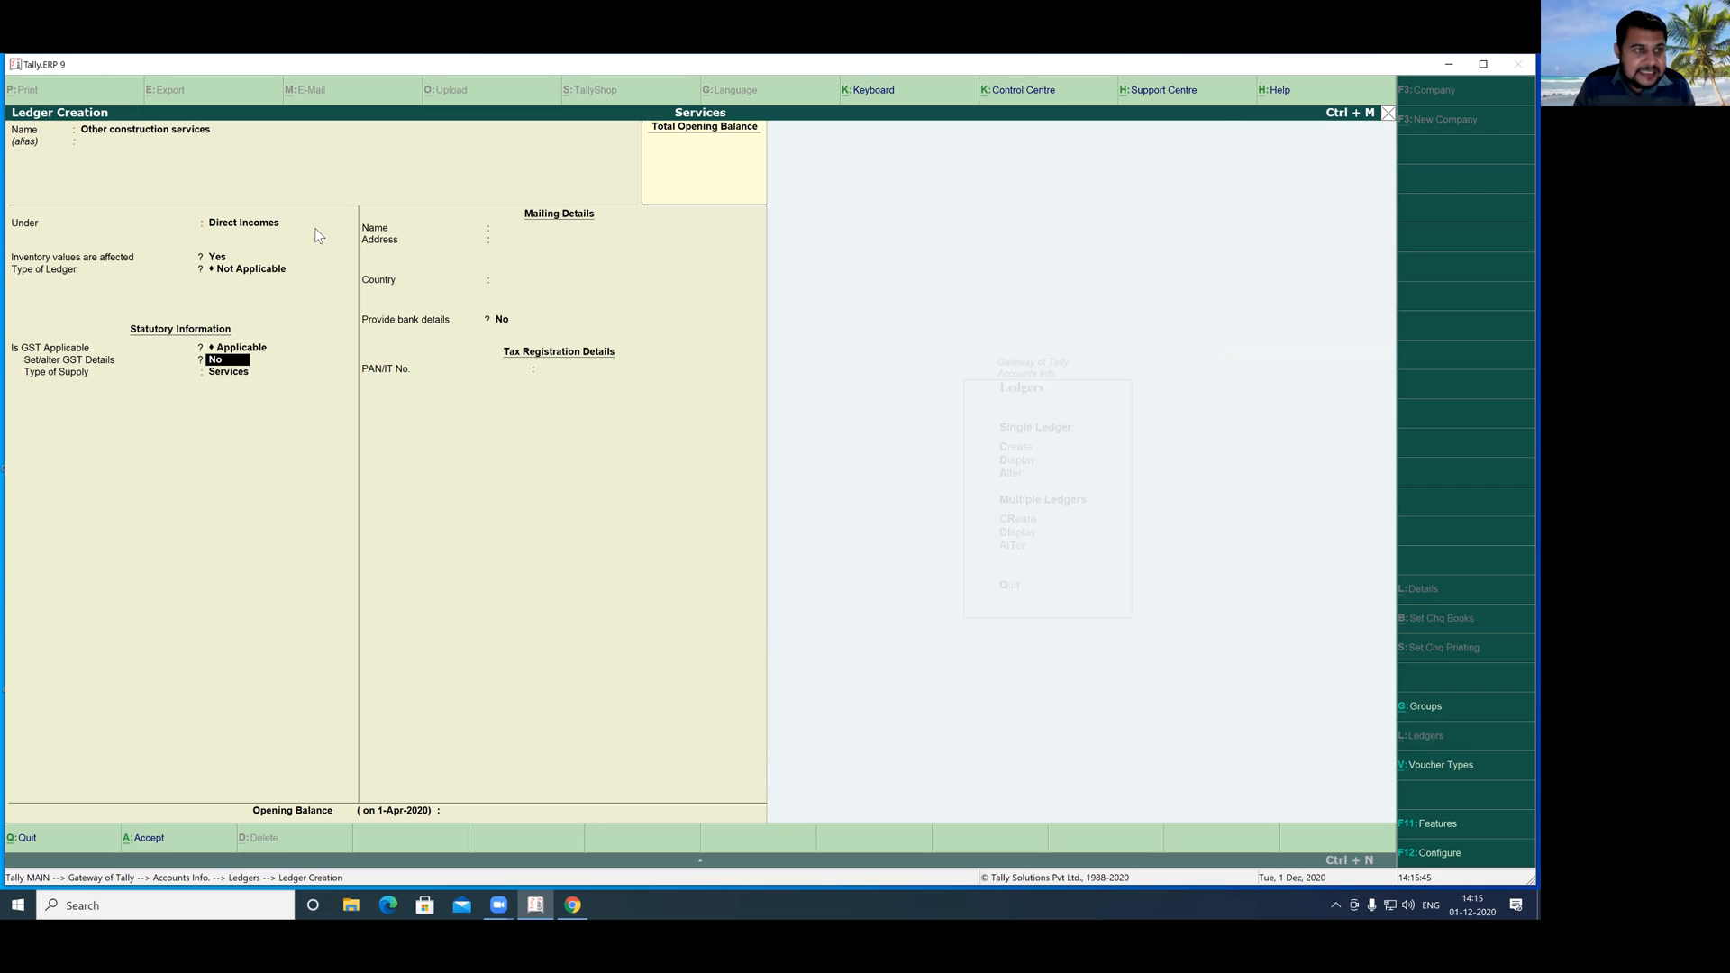
# - Enable the ledger's GST details with description Other construction services, HSN/SAC 1234 and nature of transaction Not Applicable
pyautogui.write('y')
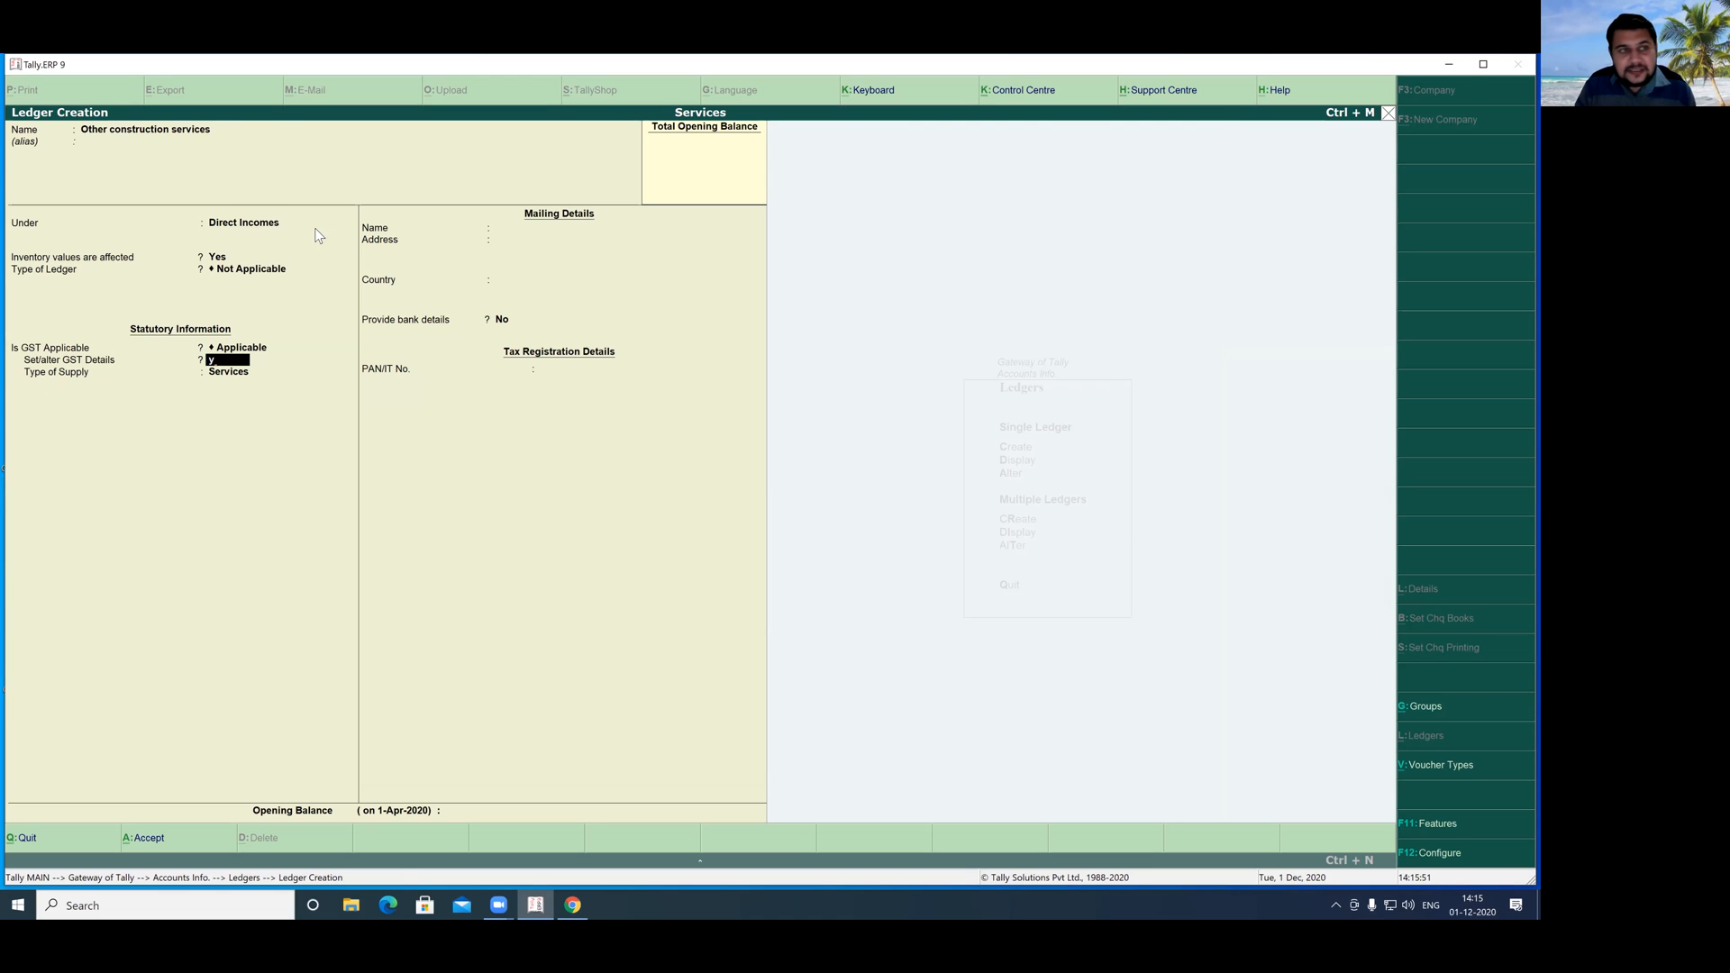
pyautogui.press('Return')
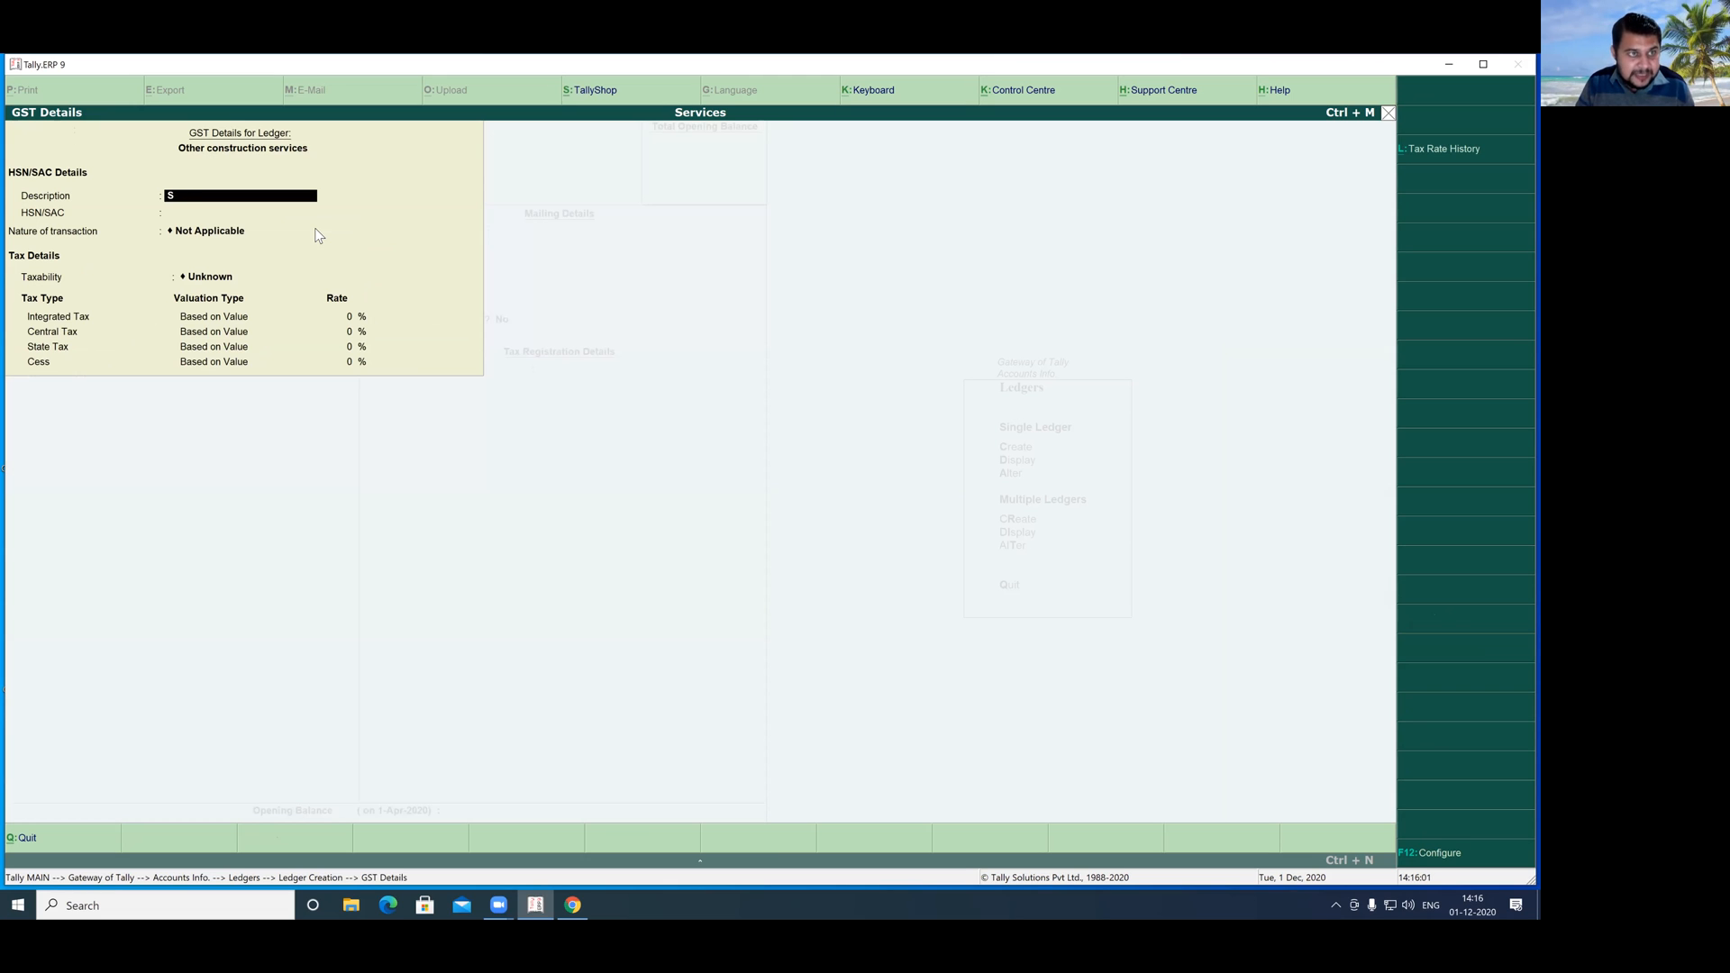
pyautogui.hotkey('ctrl', 'alt', 'v')
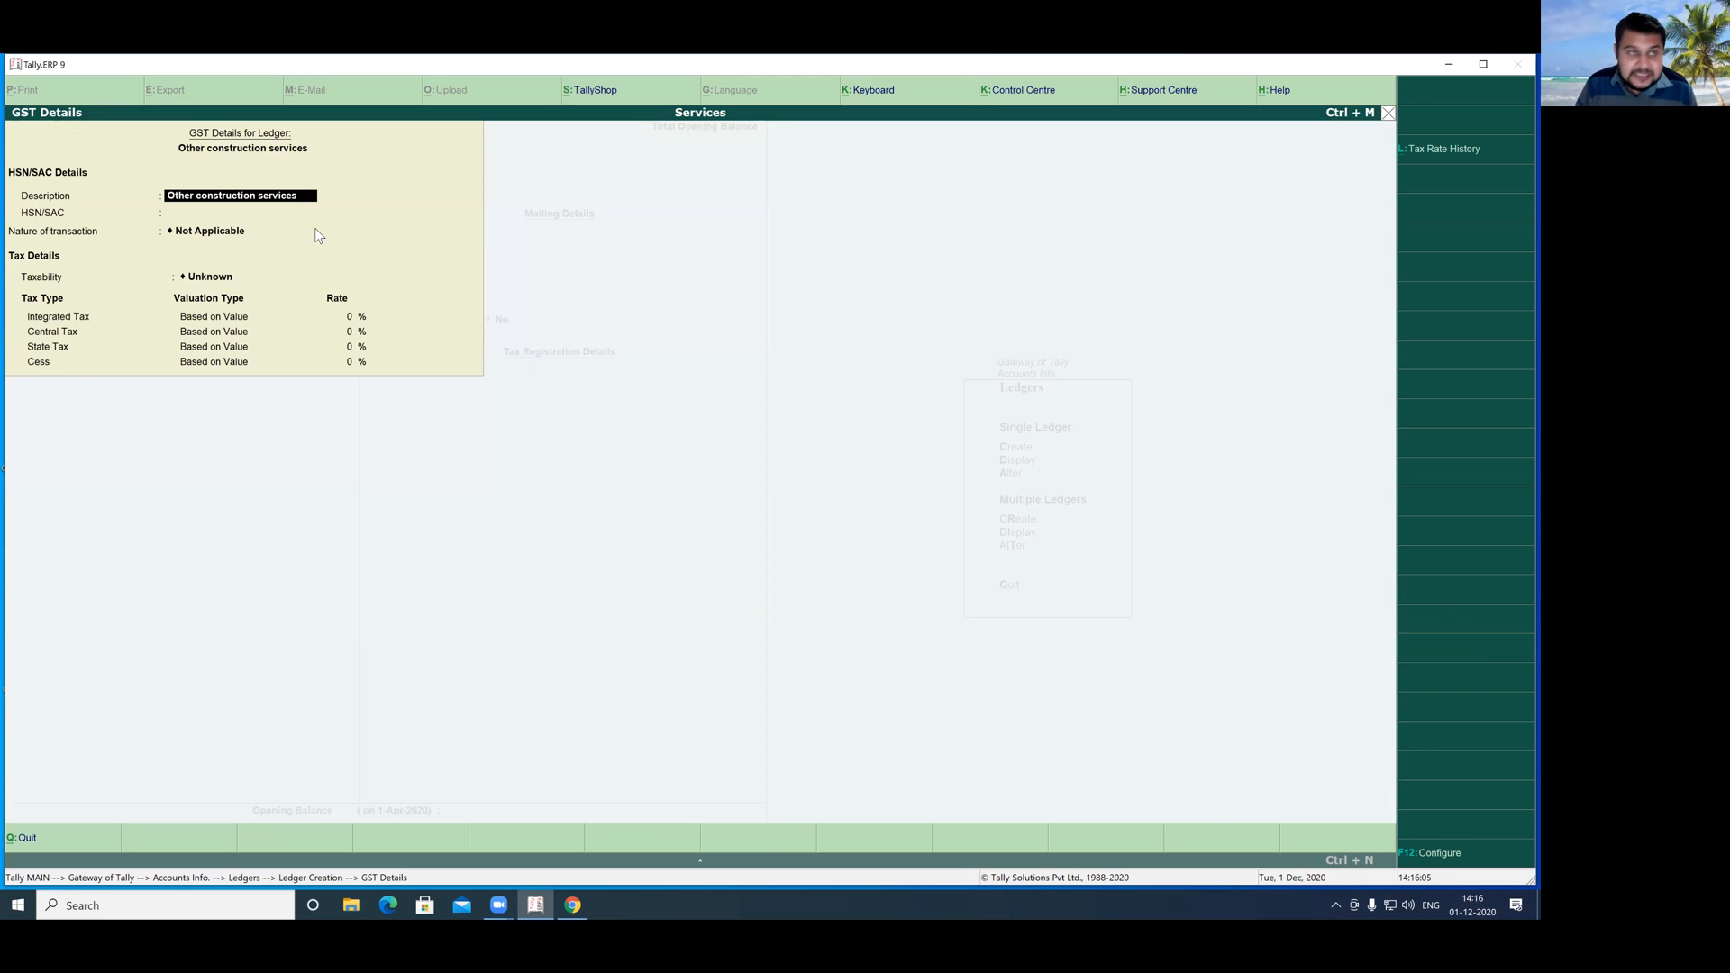
pyautogui.press('Return')
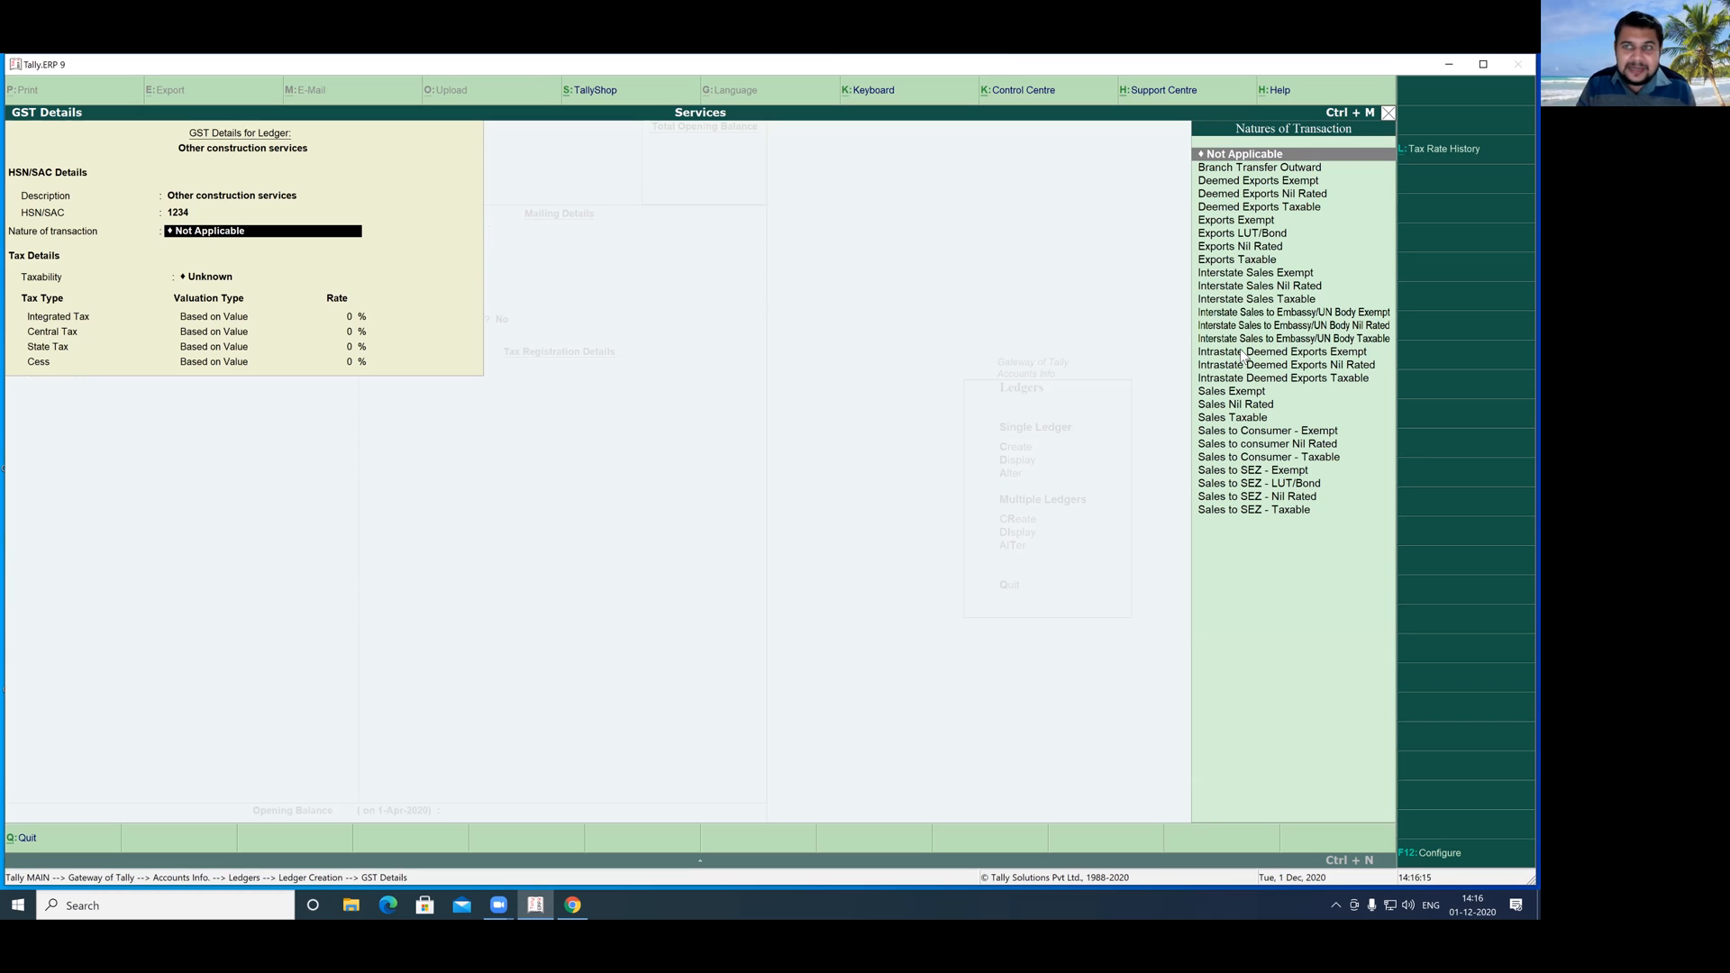
pyautogui.press('Return')
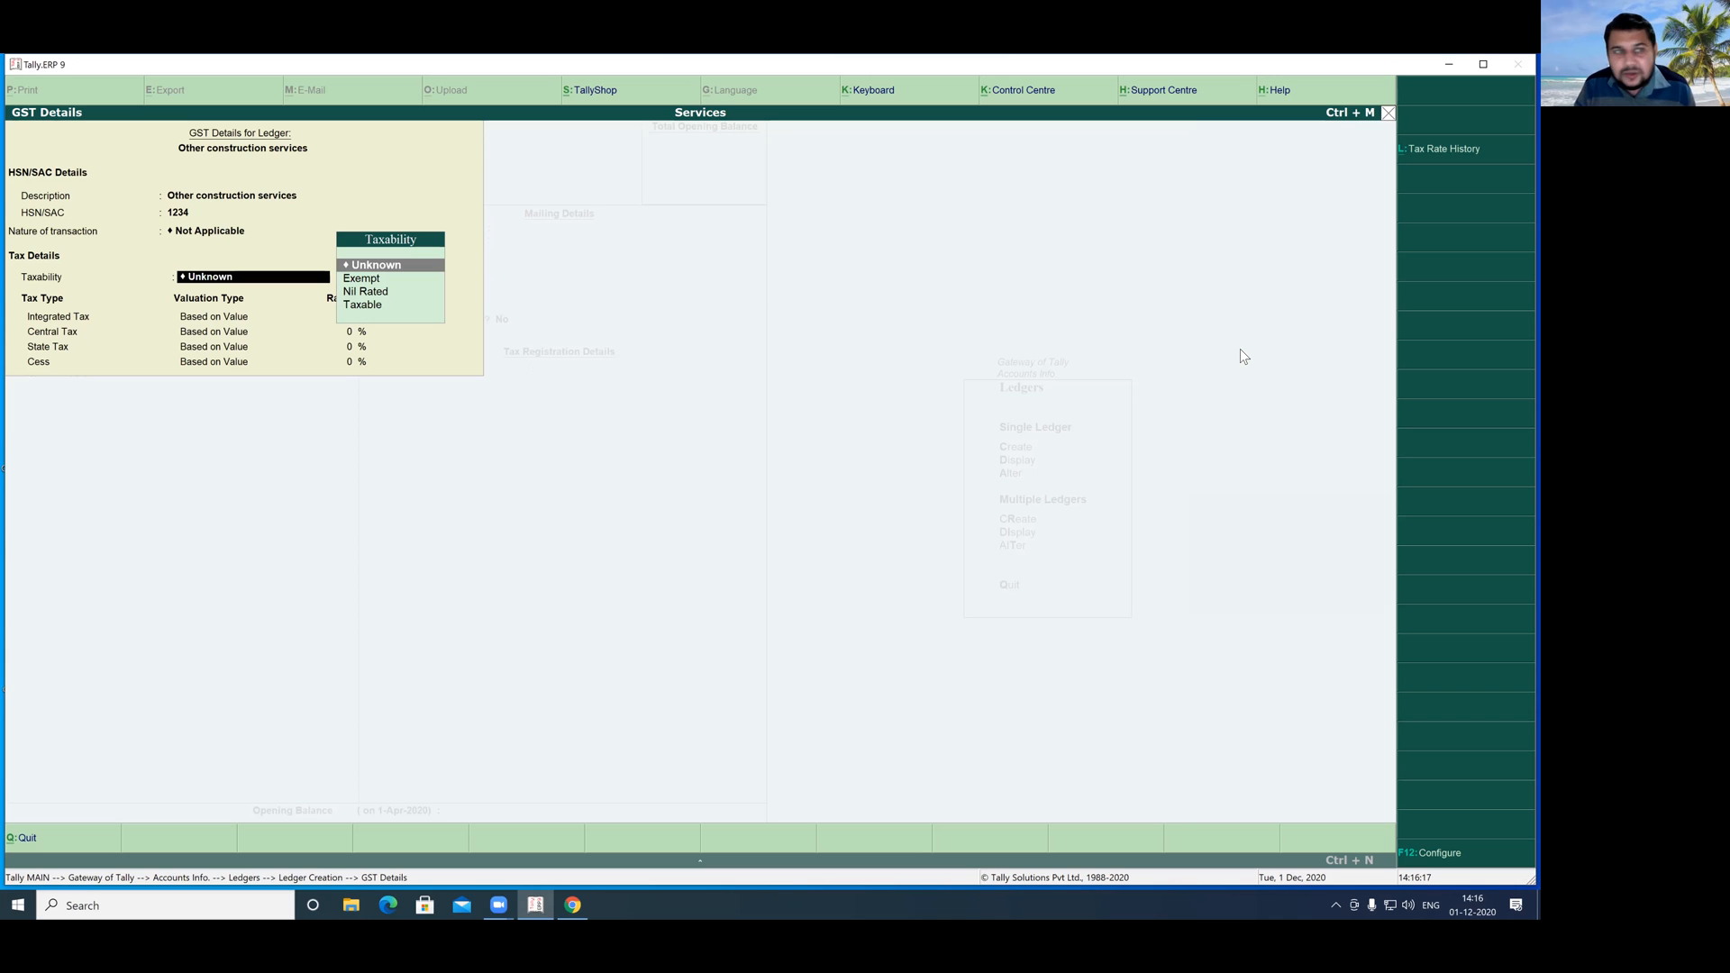
# - Set the ledger's taxability to Taxable with 18% integrated tax, and accept the remaining GST rates
pyautogui.press('Down')
pyautogui.press('Down')
pyautogui.press('Down')
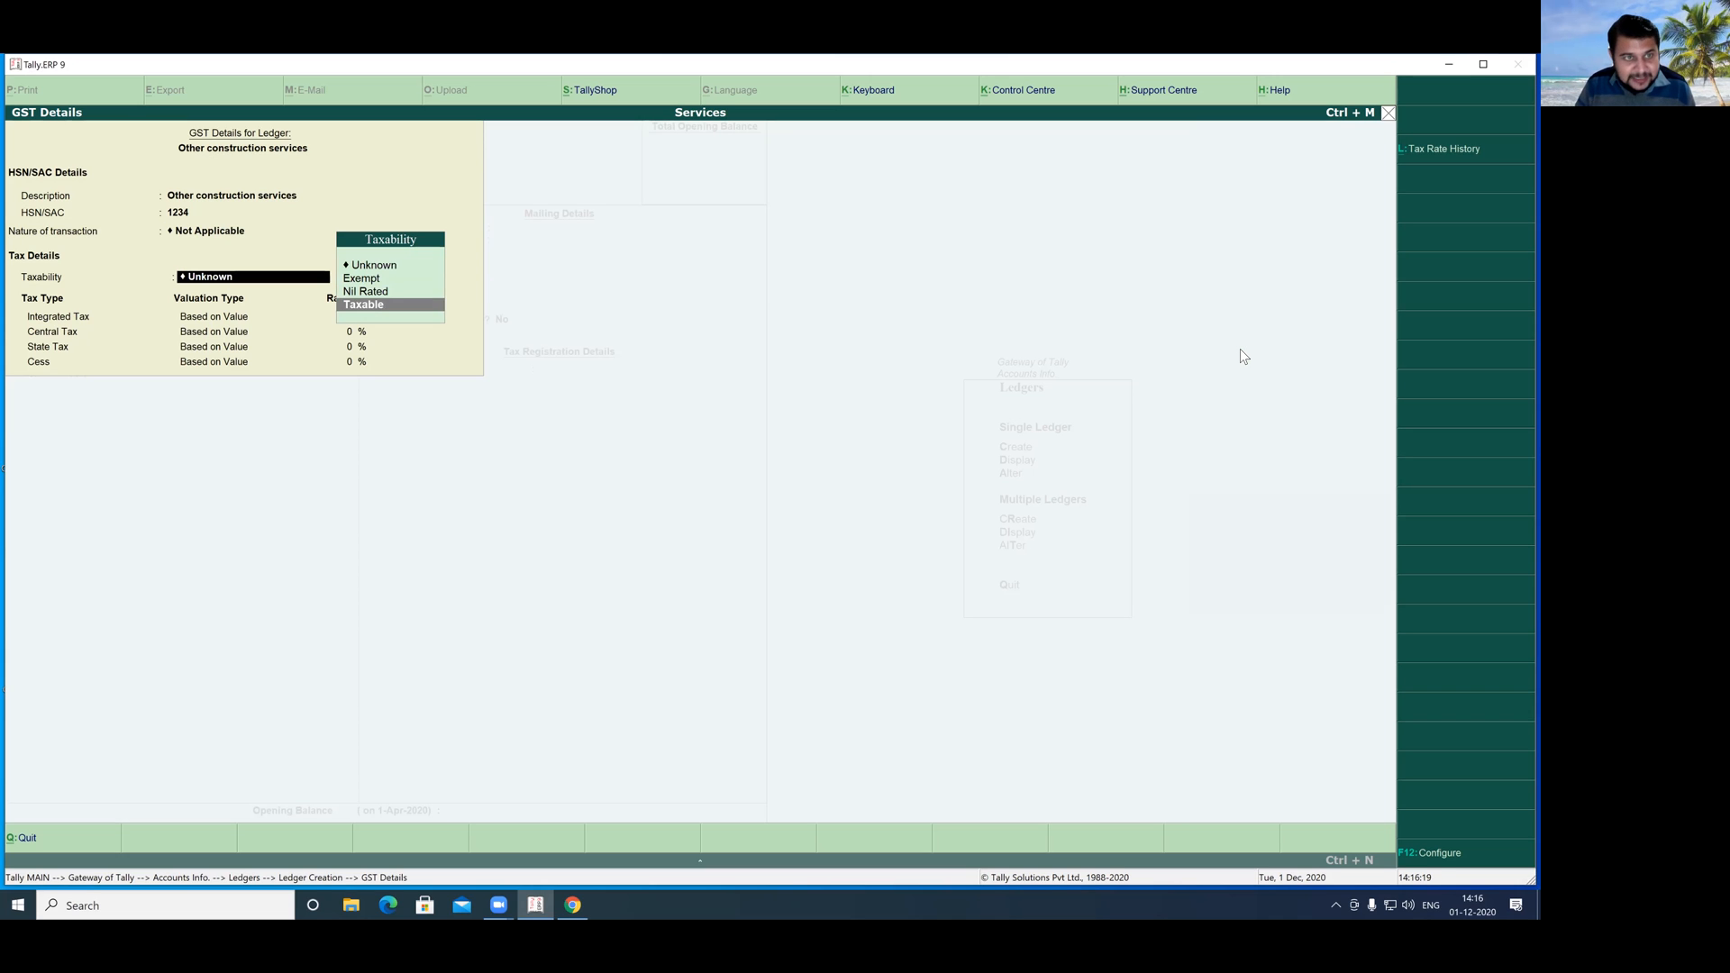
pyautogui.press('Return')
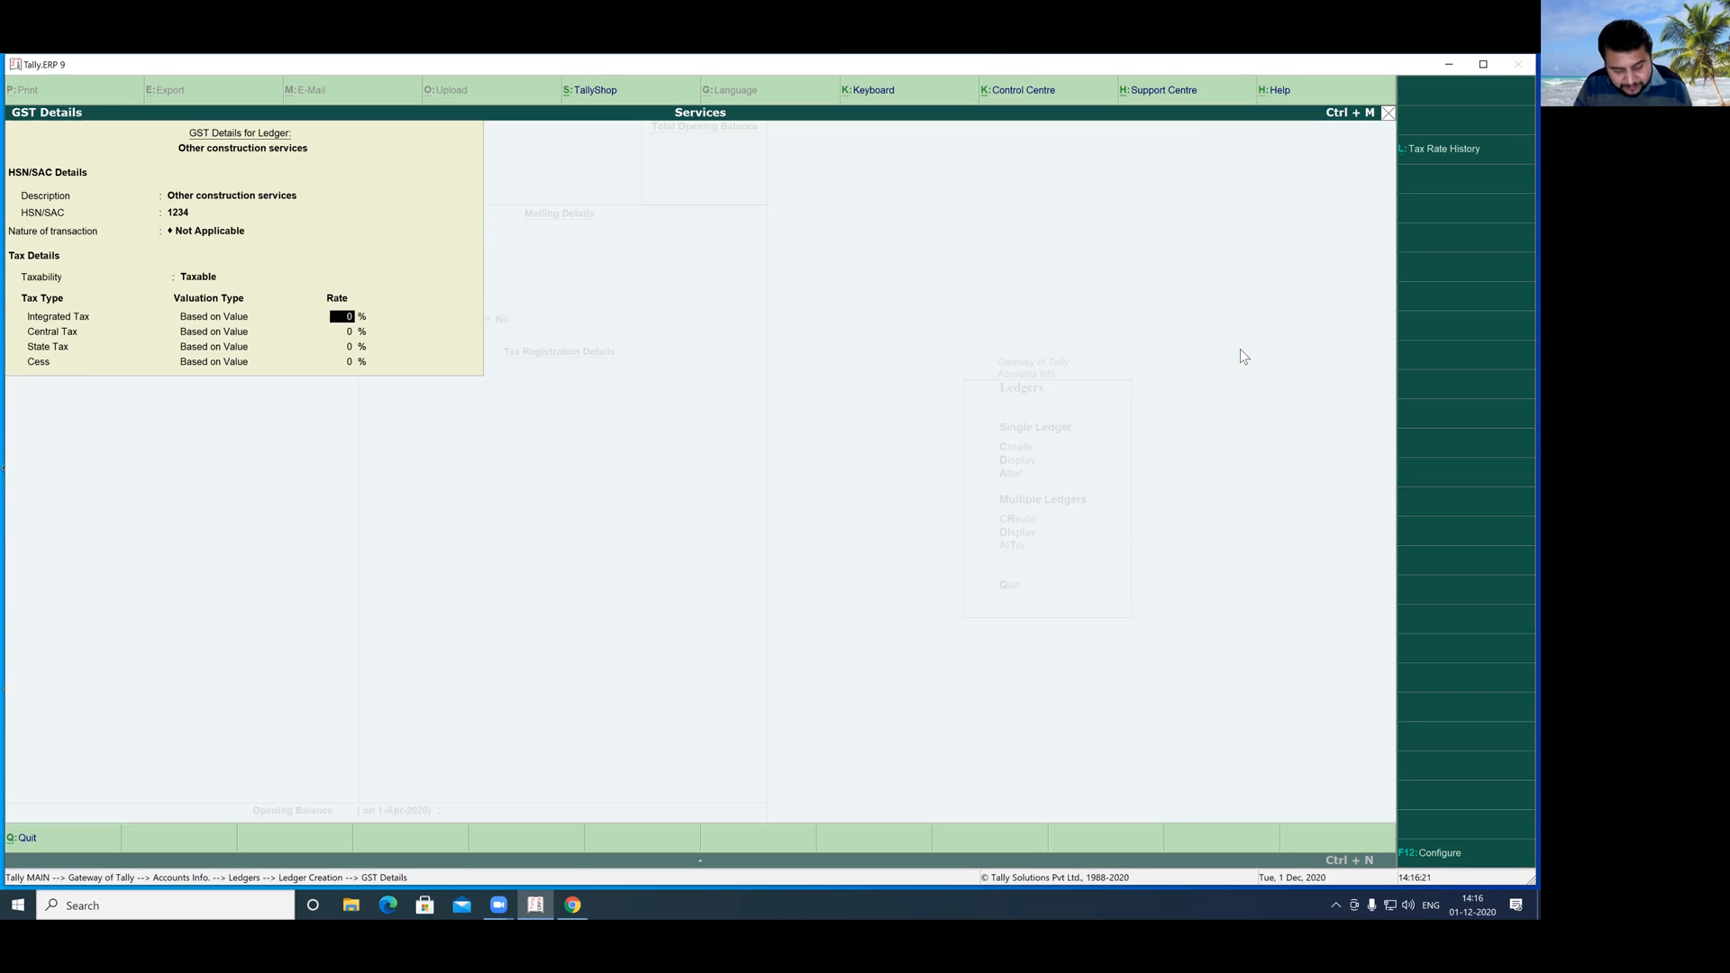
pyautogui.write('18')
pyautogui.press('Return')
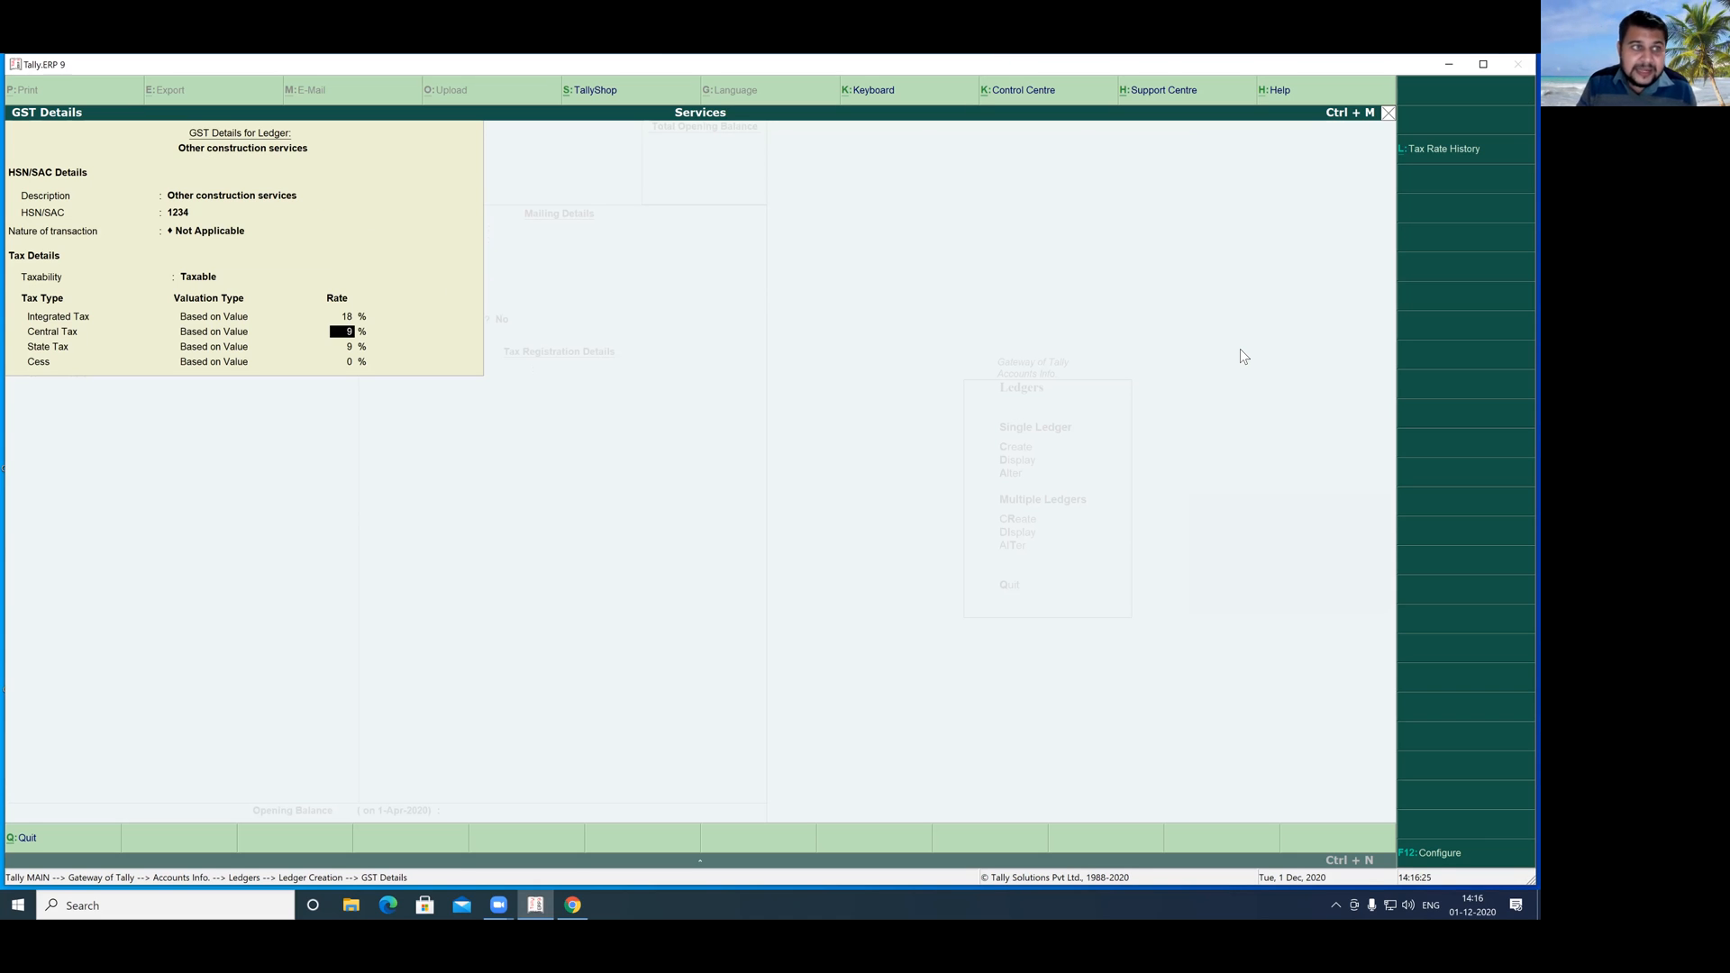
pyautogui.press('Return')
pyautogui.press('Return')
pyautogui.press('Return')
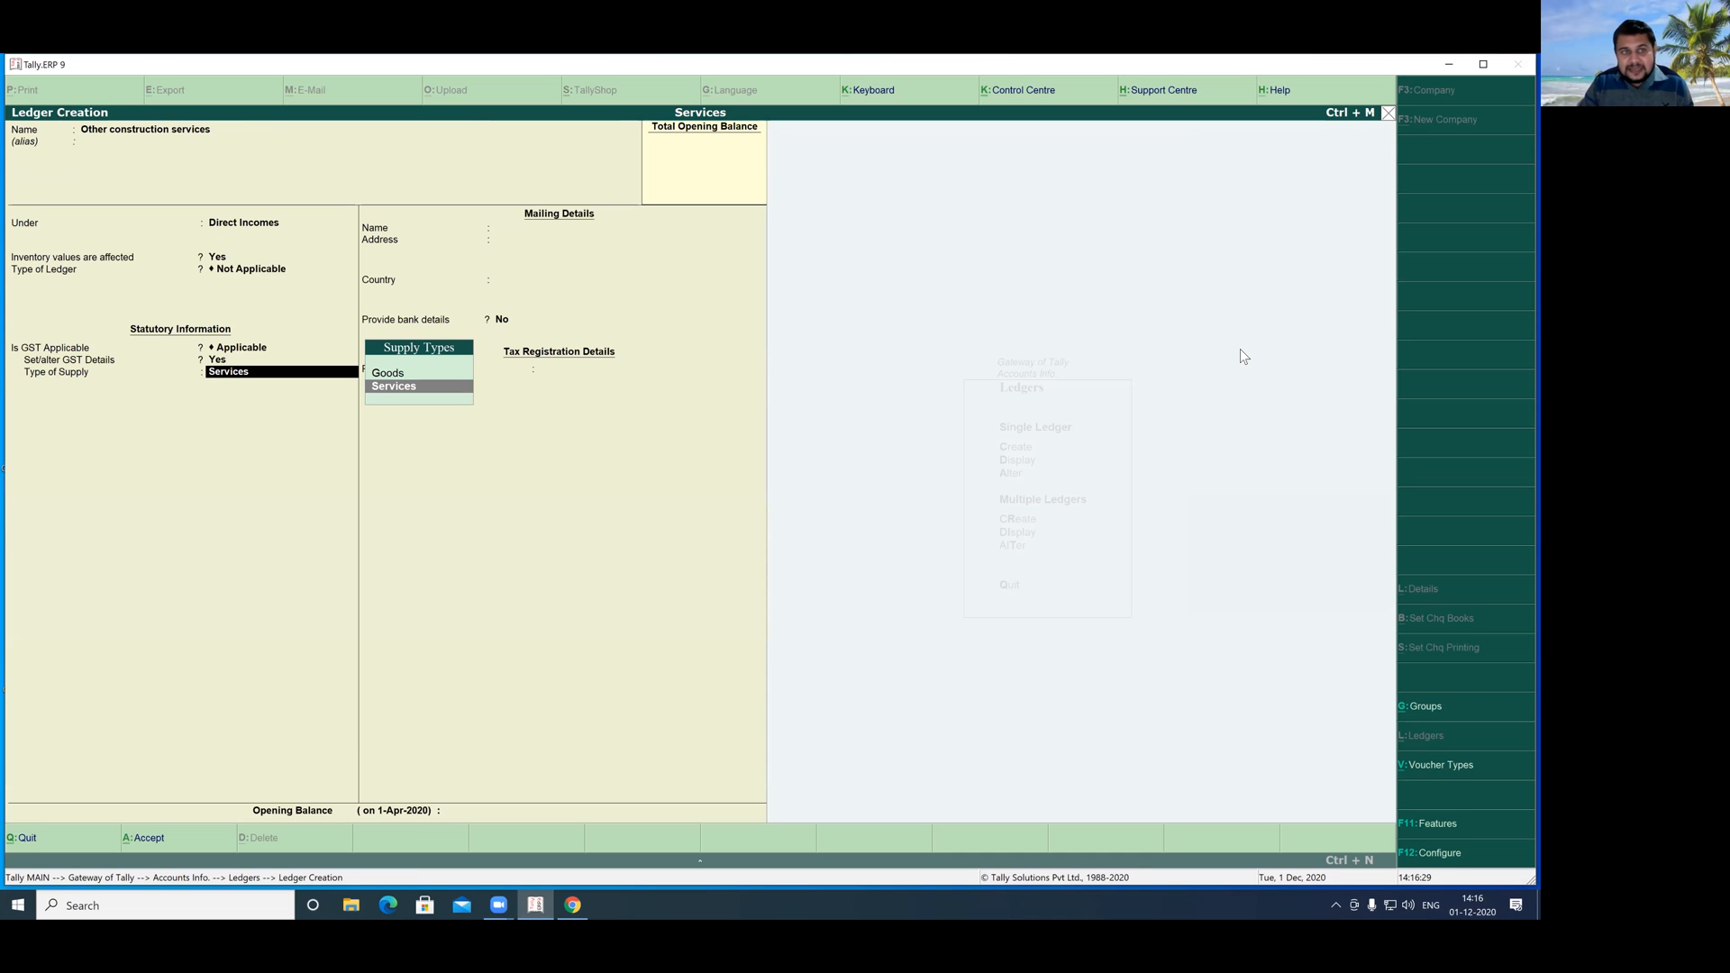
# - Set the ledger's type of supply to Services and save the Other construction services ledger
pyautogui.press('Return')
pyautogui.press('Return')
pyautogui.press('Return')
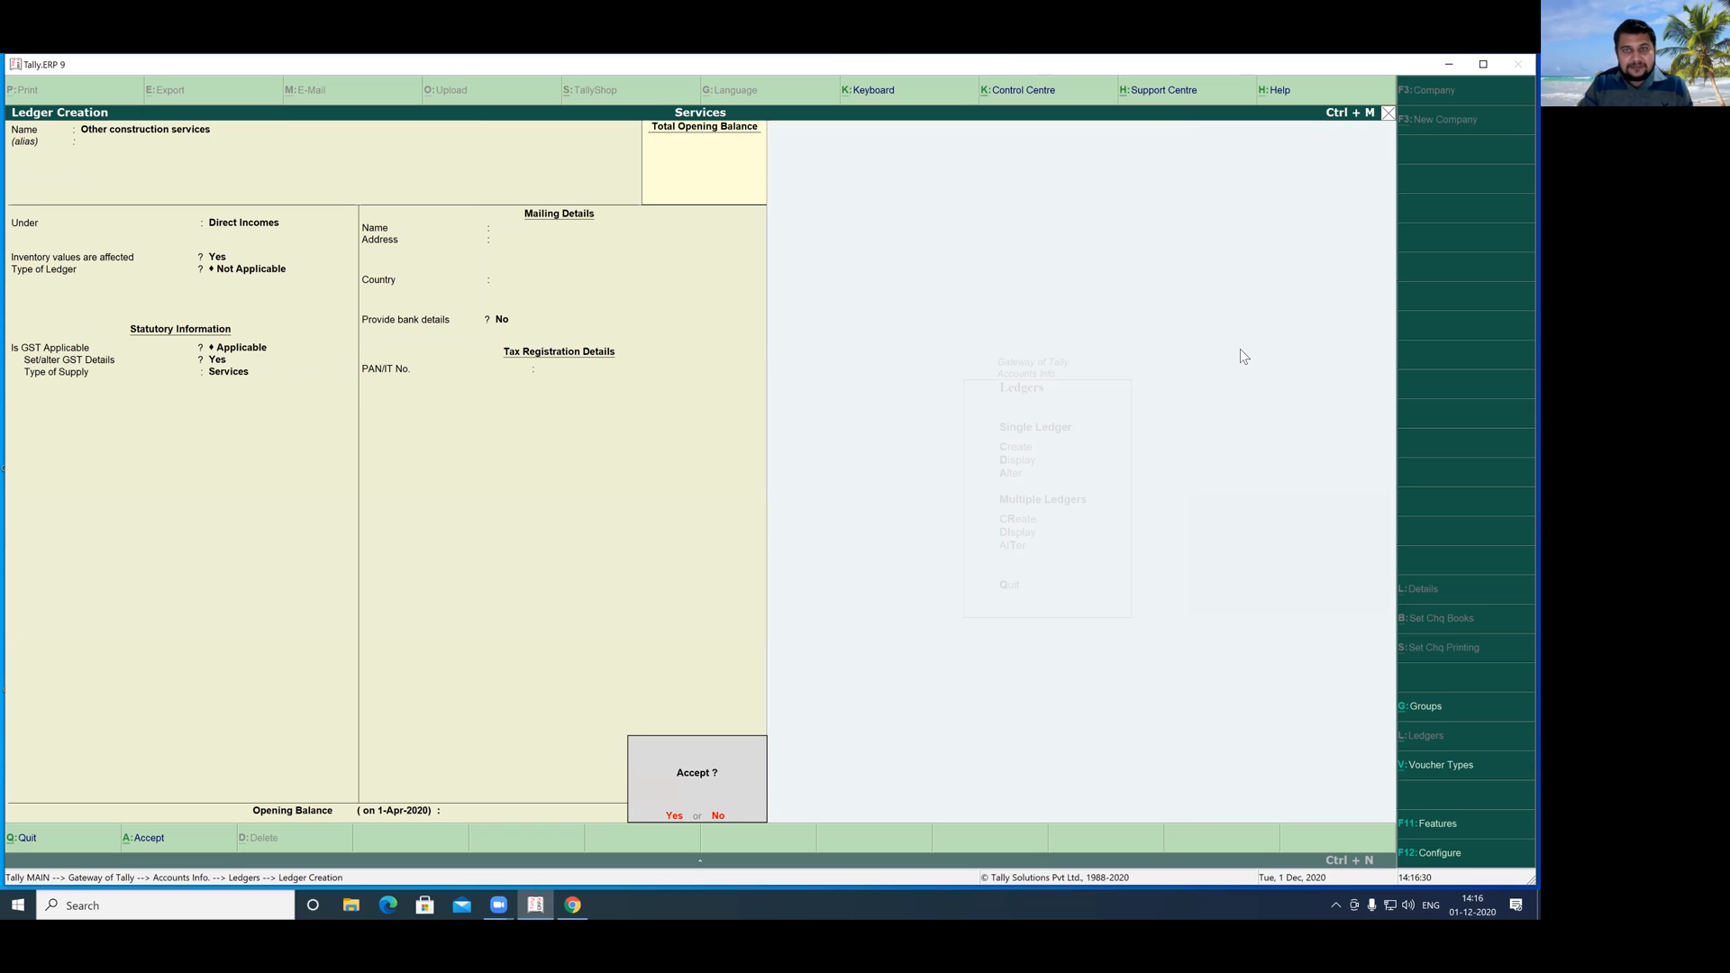
pyautogui.press('Return')
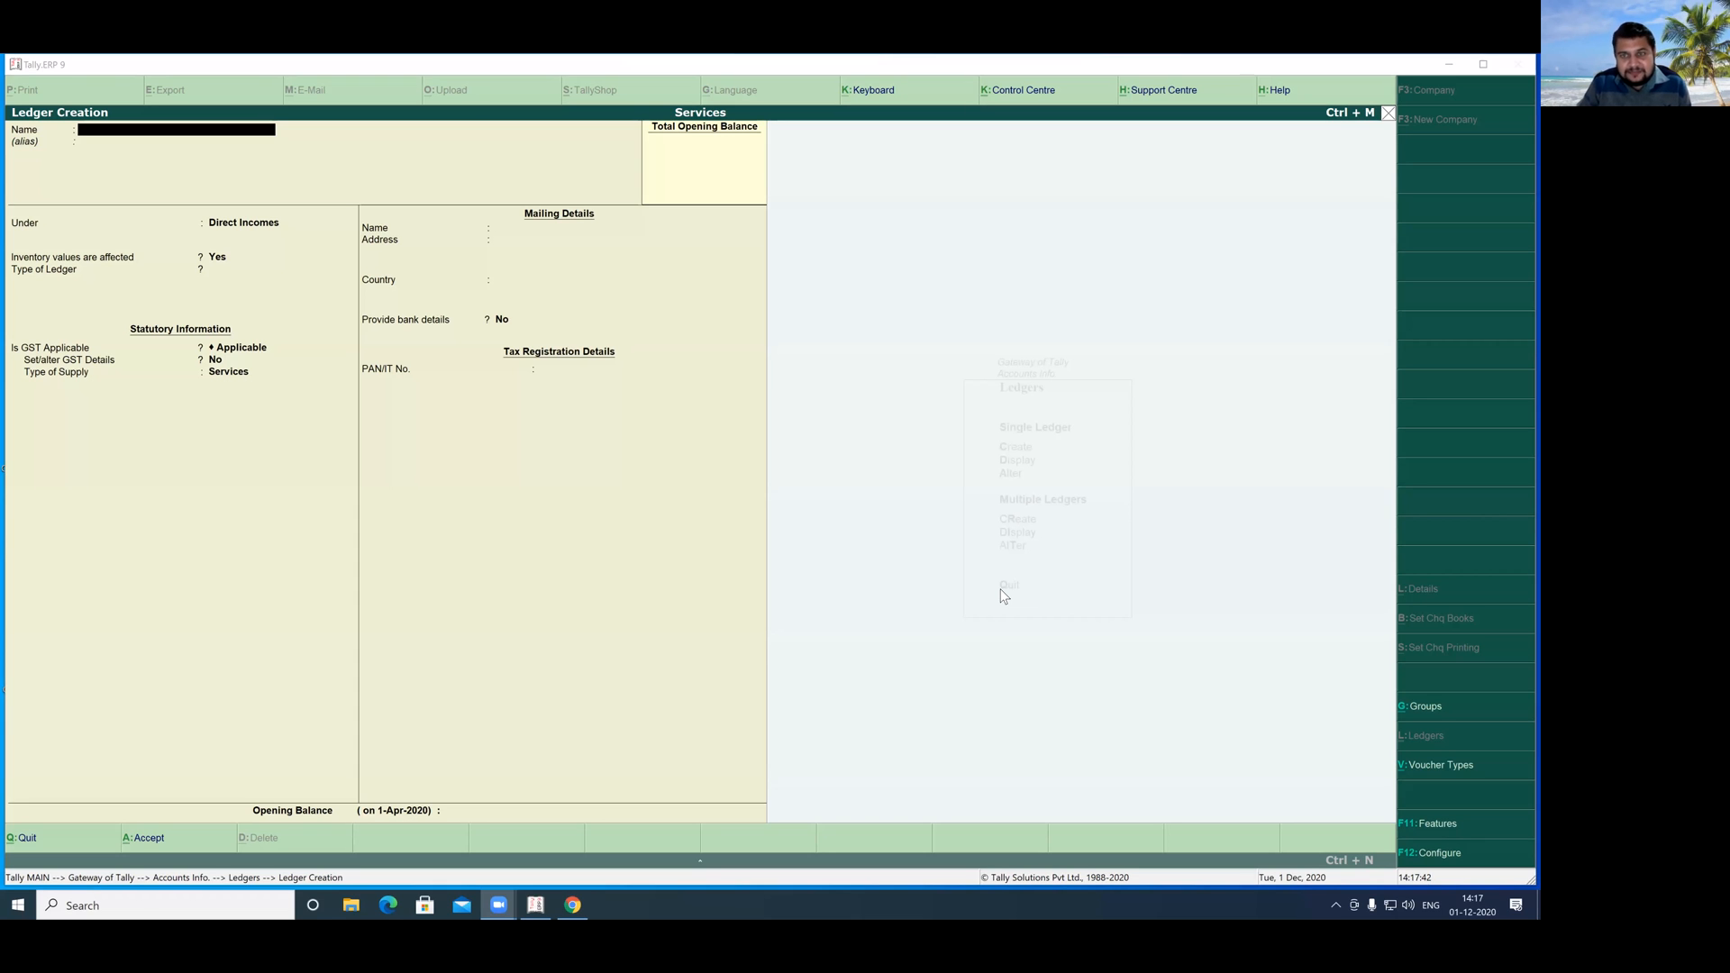
# - Leave ledger creation and start a new sales accounting voucher
pyautogui.press('Escape')
pyautogui.press('Return')
pyautogui.press('Escape')
pyautogui.press('Escape')
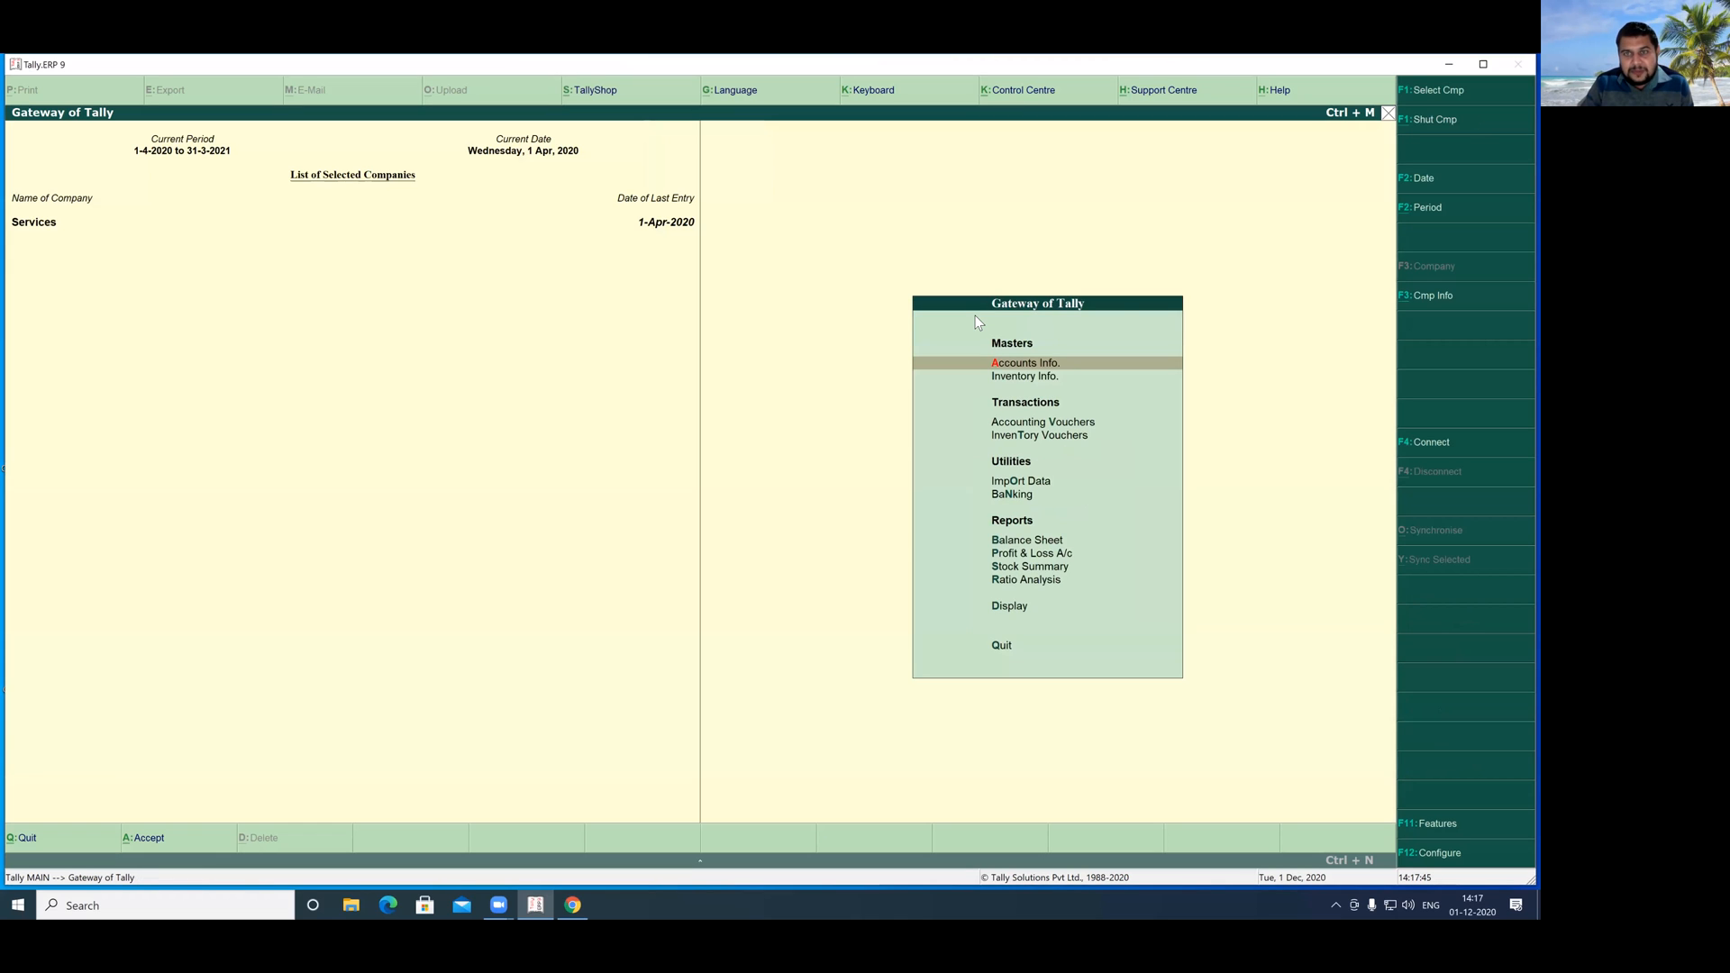
pyautogui.press('Down')
pyautogui.press('Down')
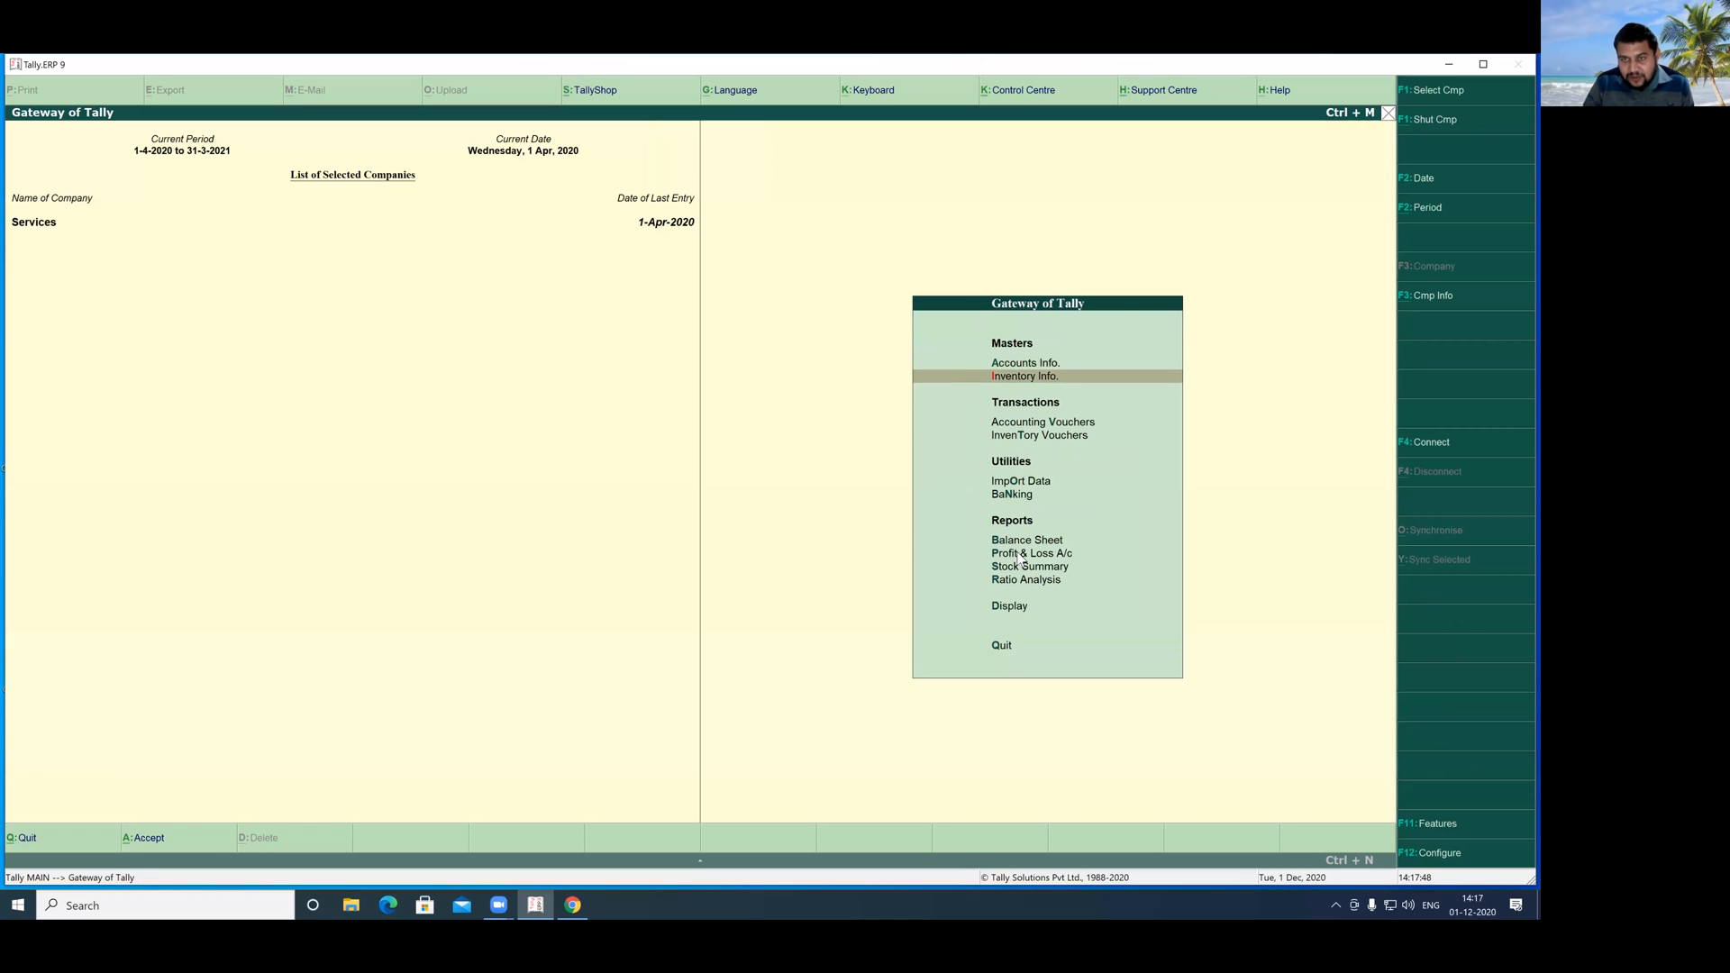
pyautogui.press('Return')
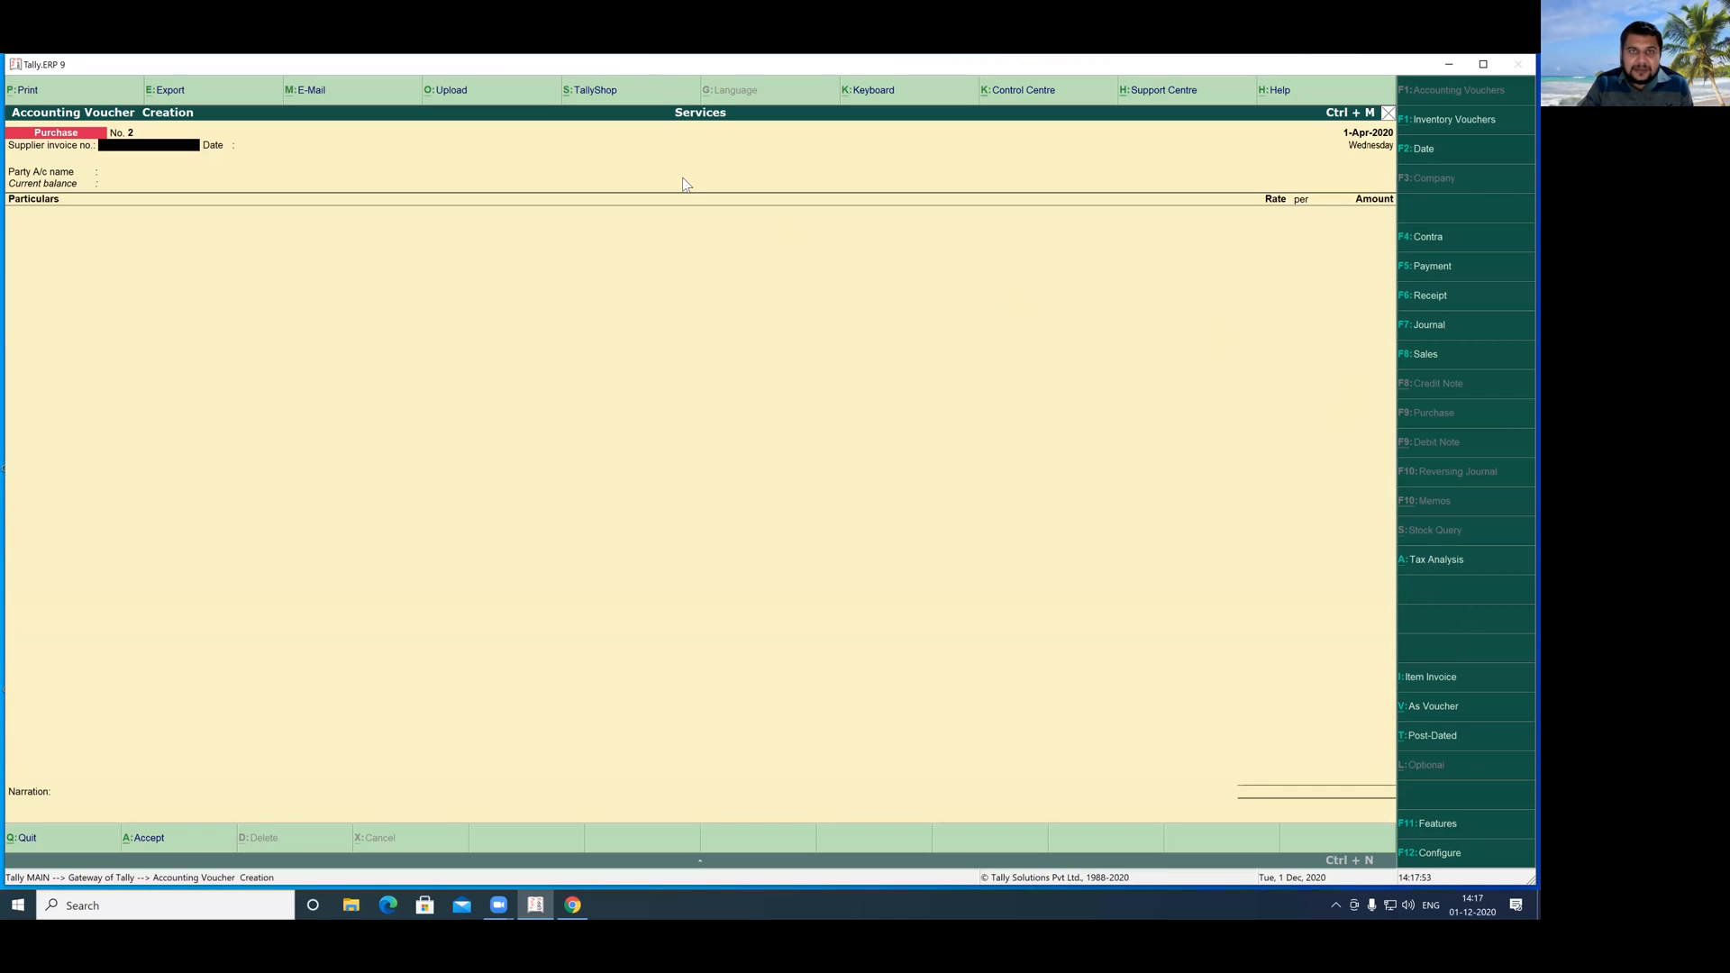
pyautogui.moveTo(1178, 255); pyautogui.dragTo(1404, 352)
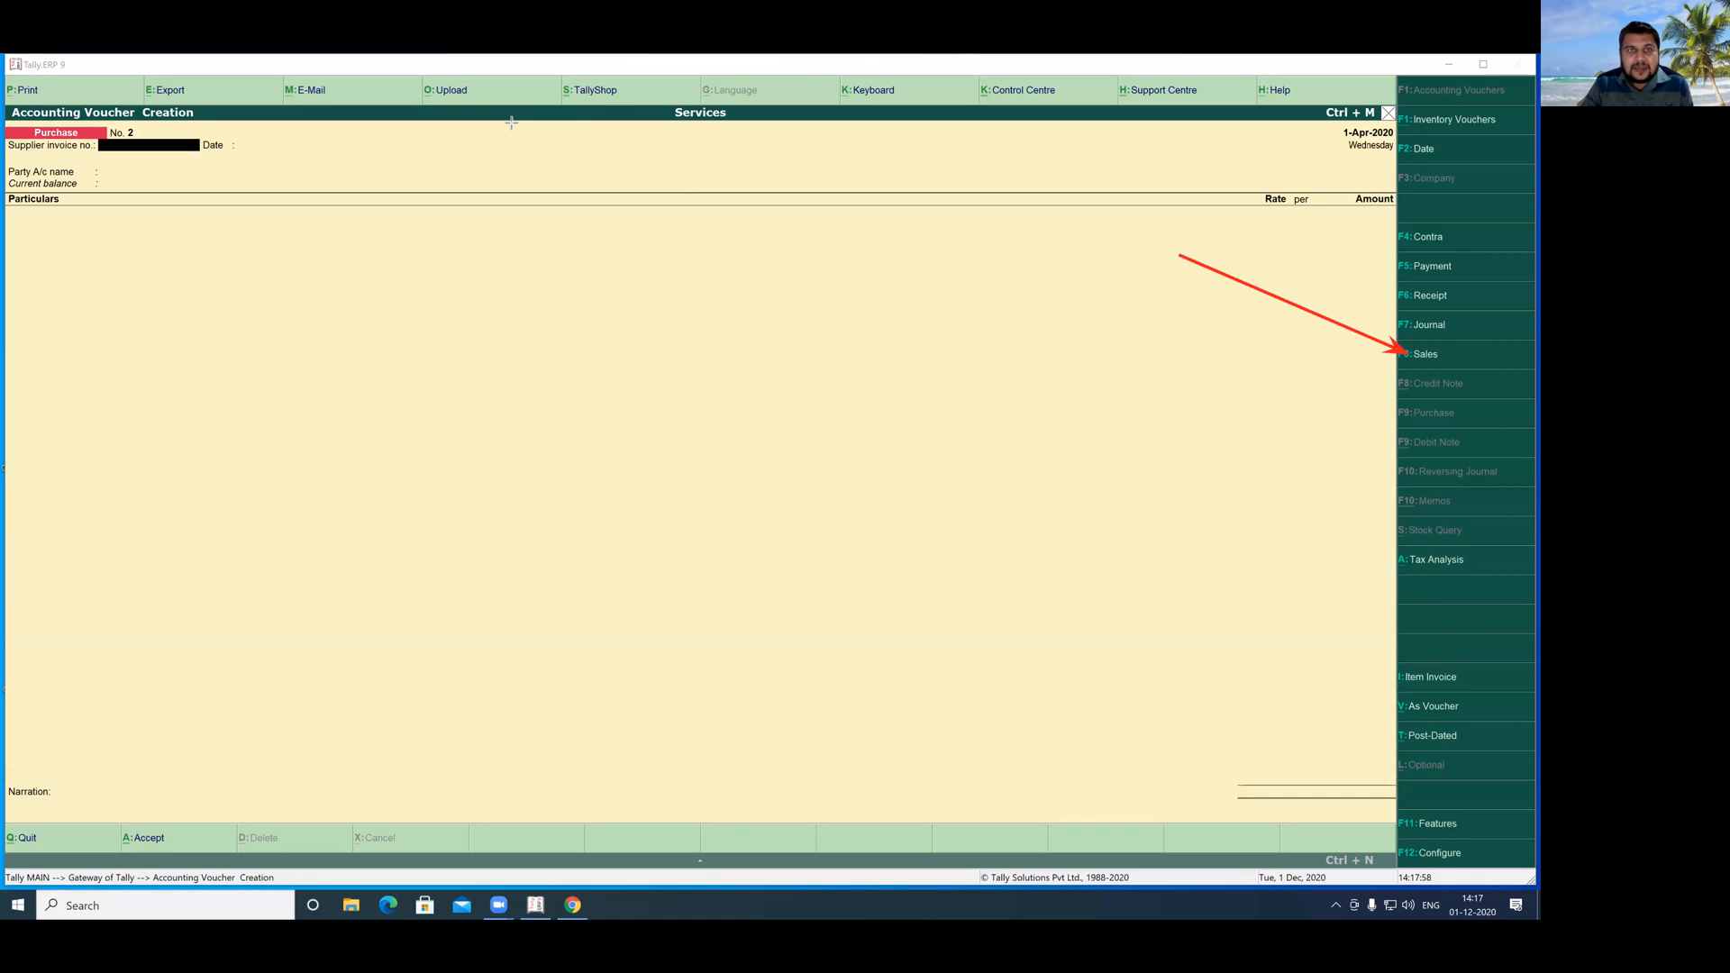
pyautogui.click(940, 126)
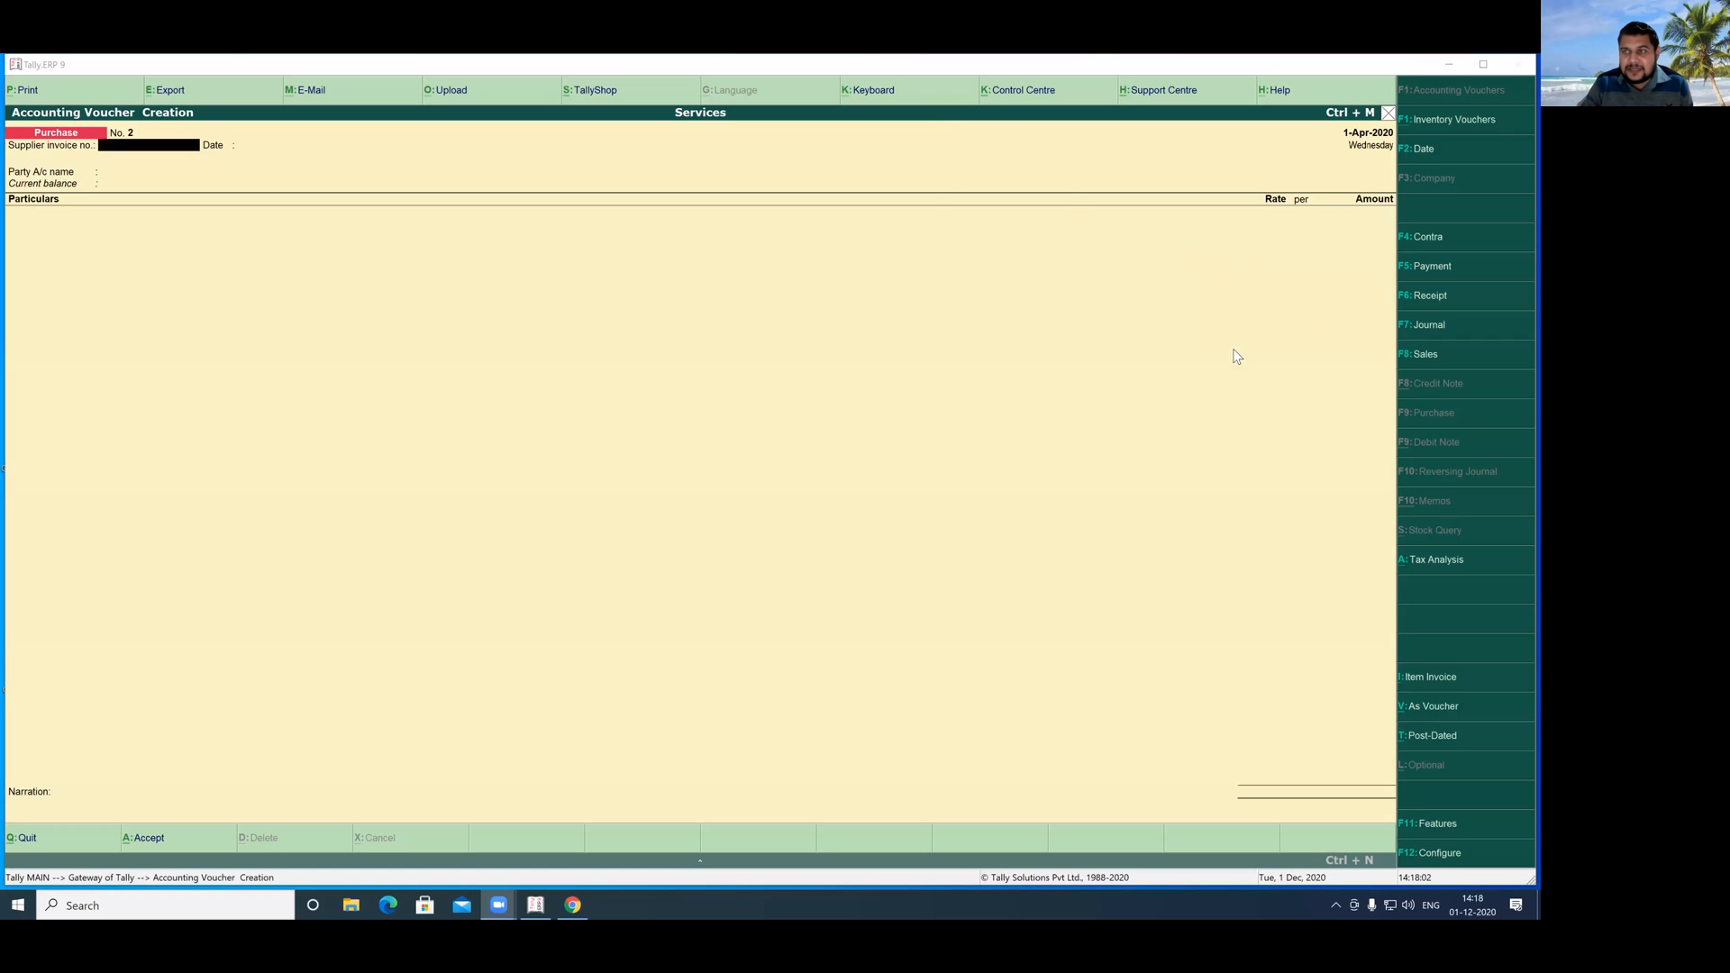
pyautogui.press('F8')
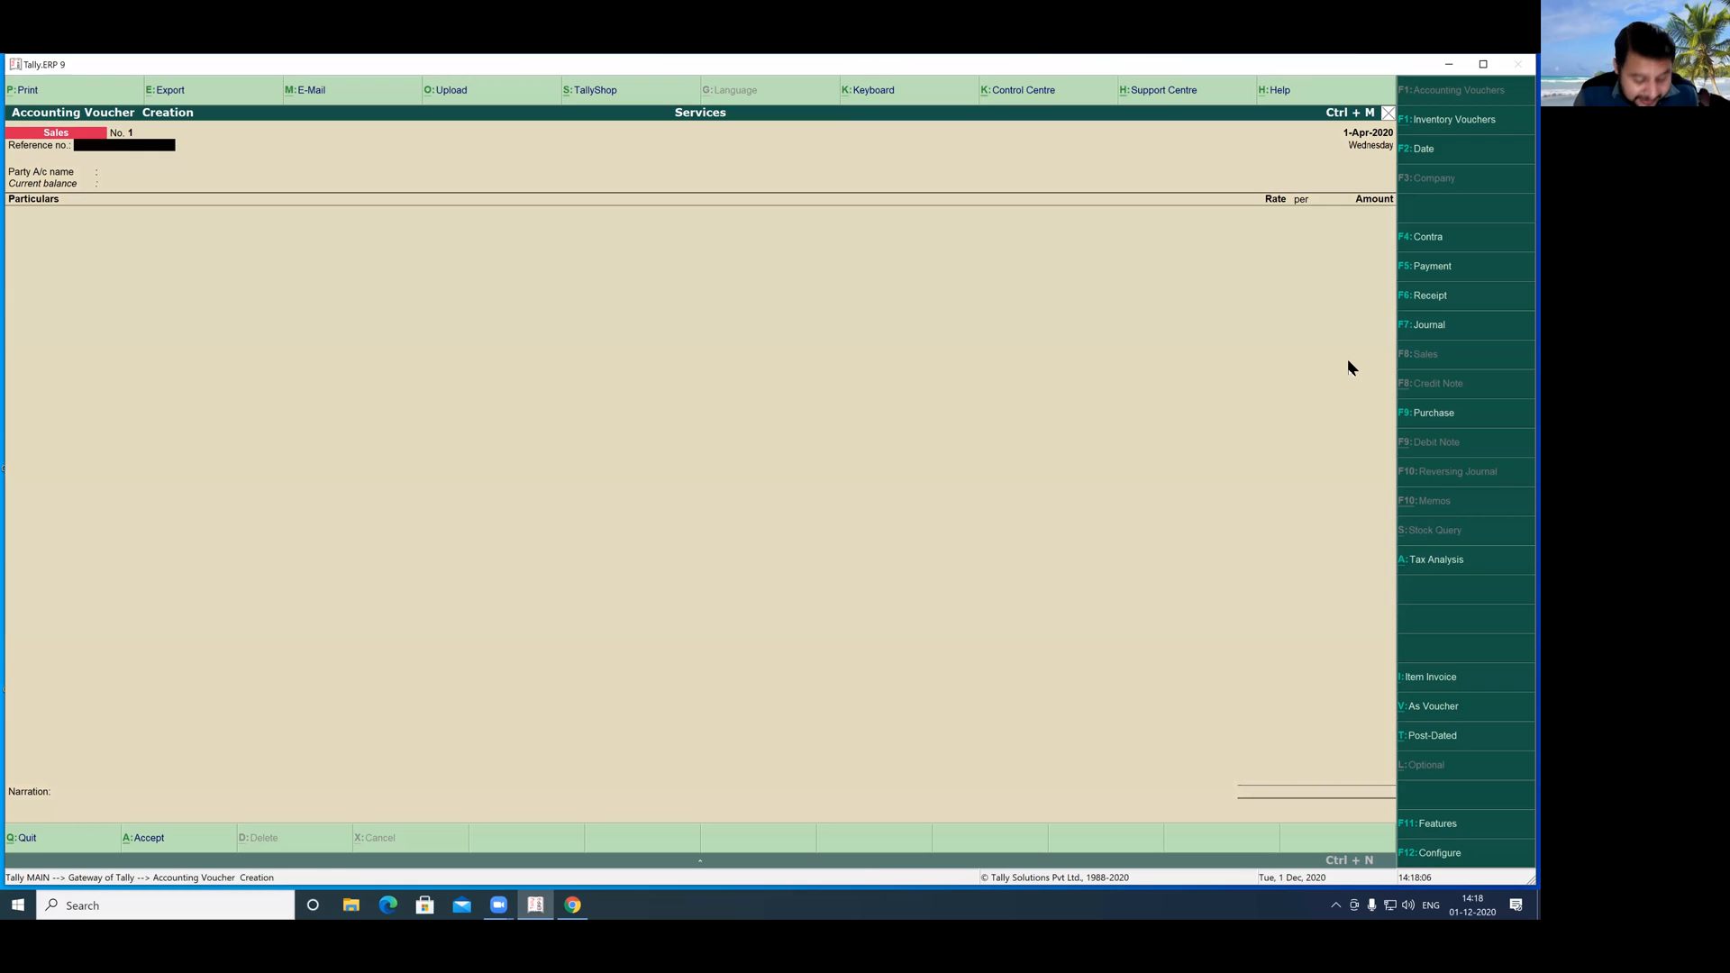
# - Enter reference number 12 on the sales voucher and choose Cash as the party account
pyautogui.write('1')
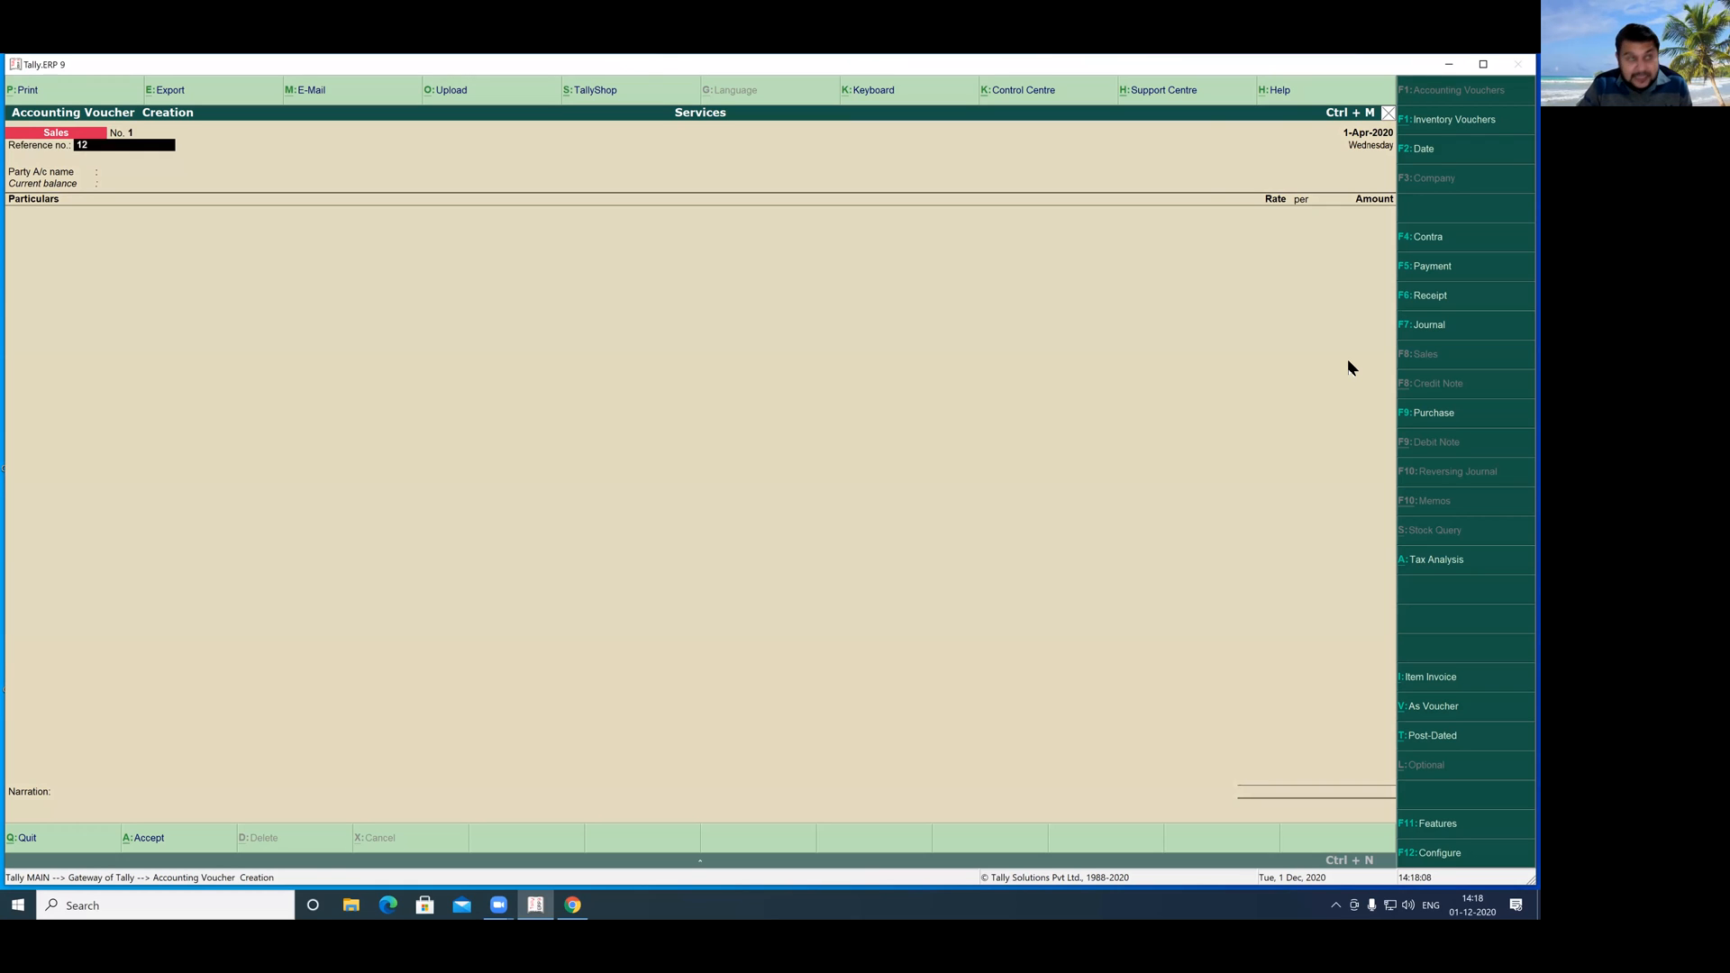
pyautogui.write('2')
pyautogui.press('Return')
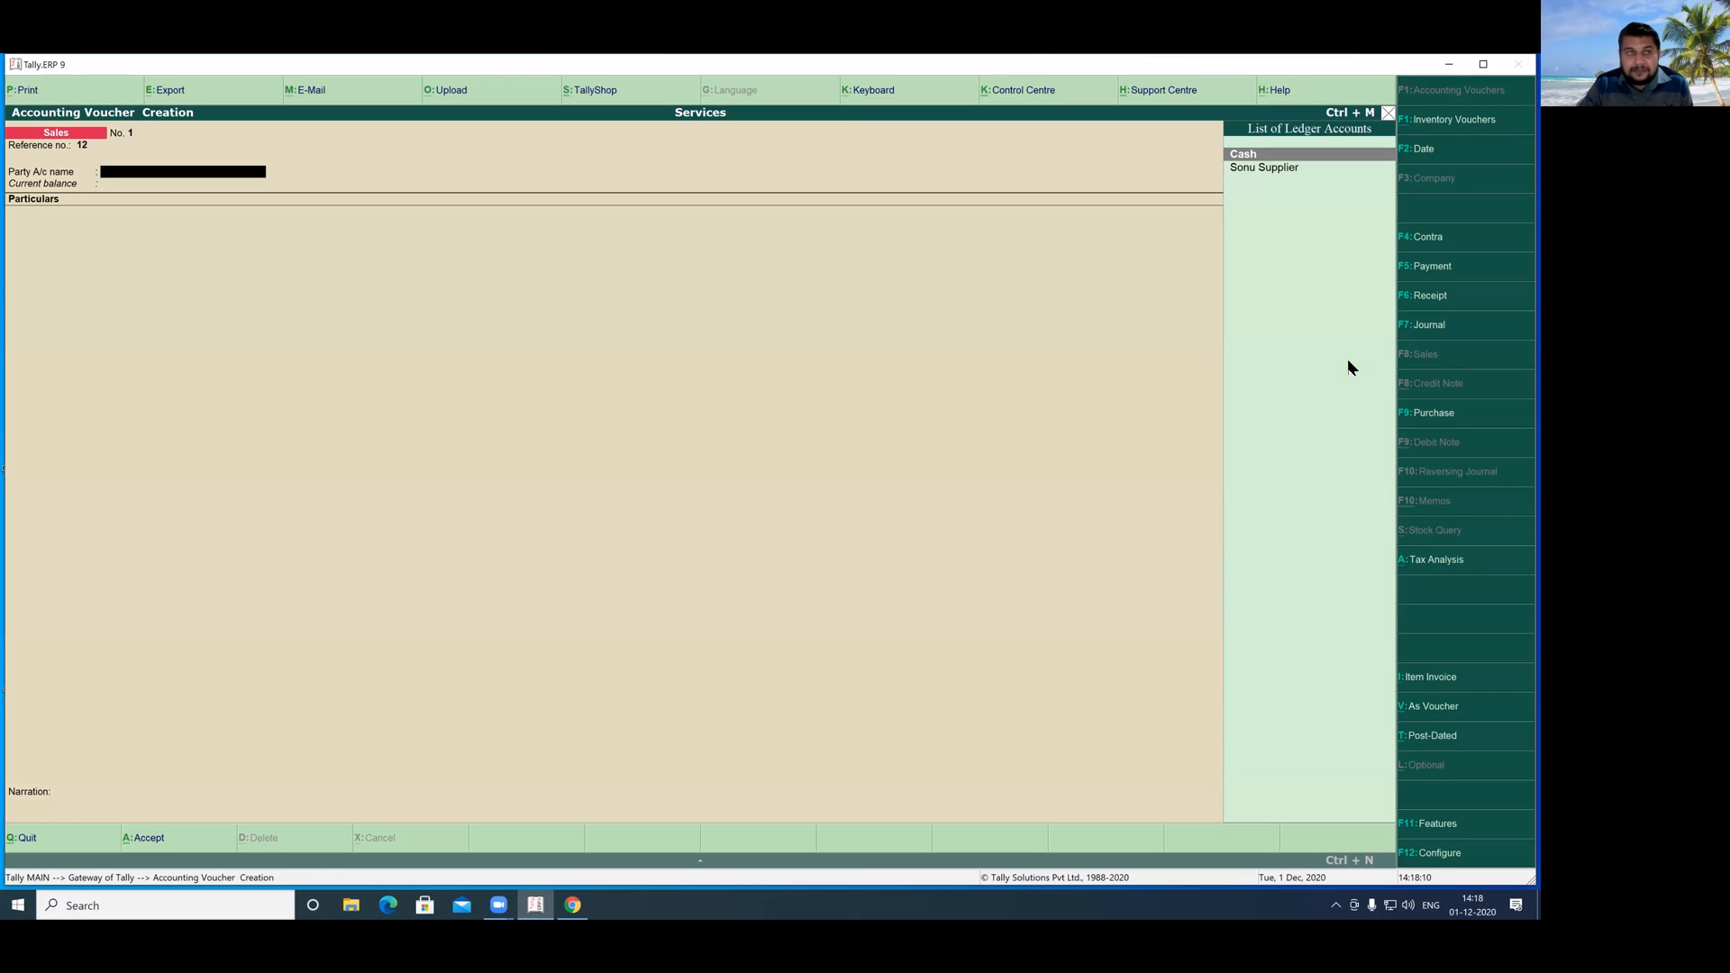
pyautogui.press('Return')
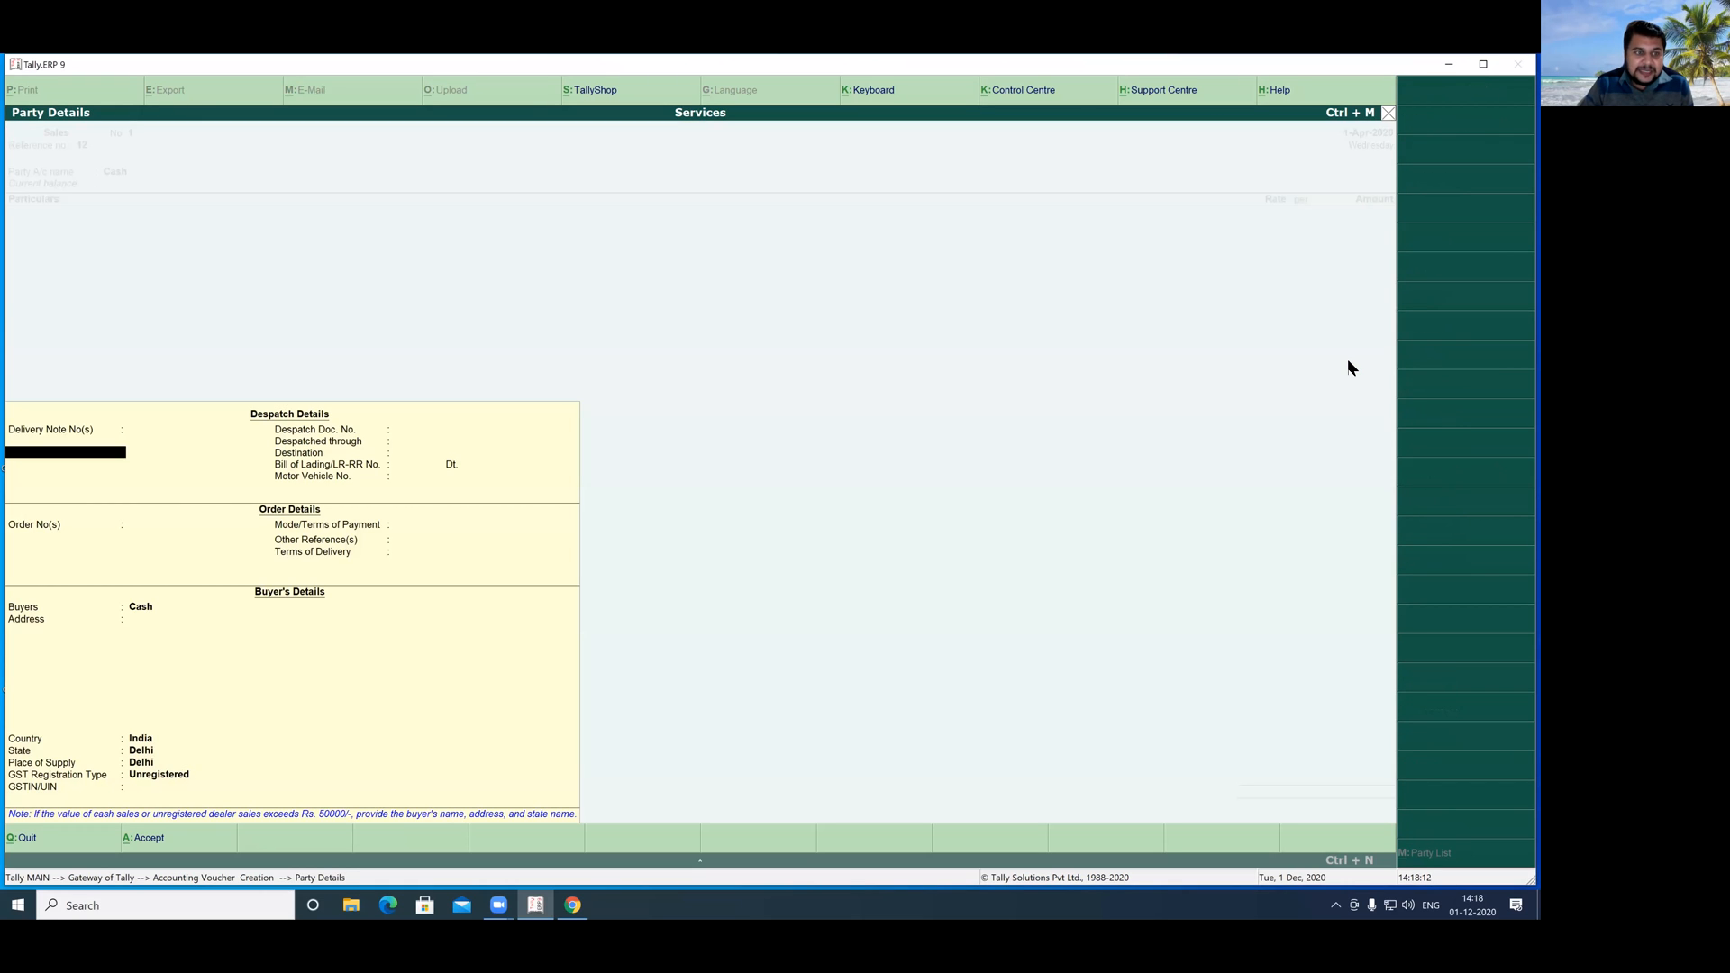
# - Leave the despatch and order details blank, set the buyer's GST registration type to Consumer, and accept the party details
pyautogui.press('Return')
pyautogui.press('Return')
pyautogui.press('Return')
pyautogui.press('Return')
pyautogui.press('Return')
pyautogui.press('Return')
pyautogui.press('Return')
pyautogui.press('Return')
pyautogui.press('Return')
pyautogui.press('Return')
pyautogui.press('Return')
pyautogui.press('Return')
pyautogui.press('Return')
pyautogui.press('Return')
pyautogui.press('Return')
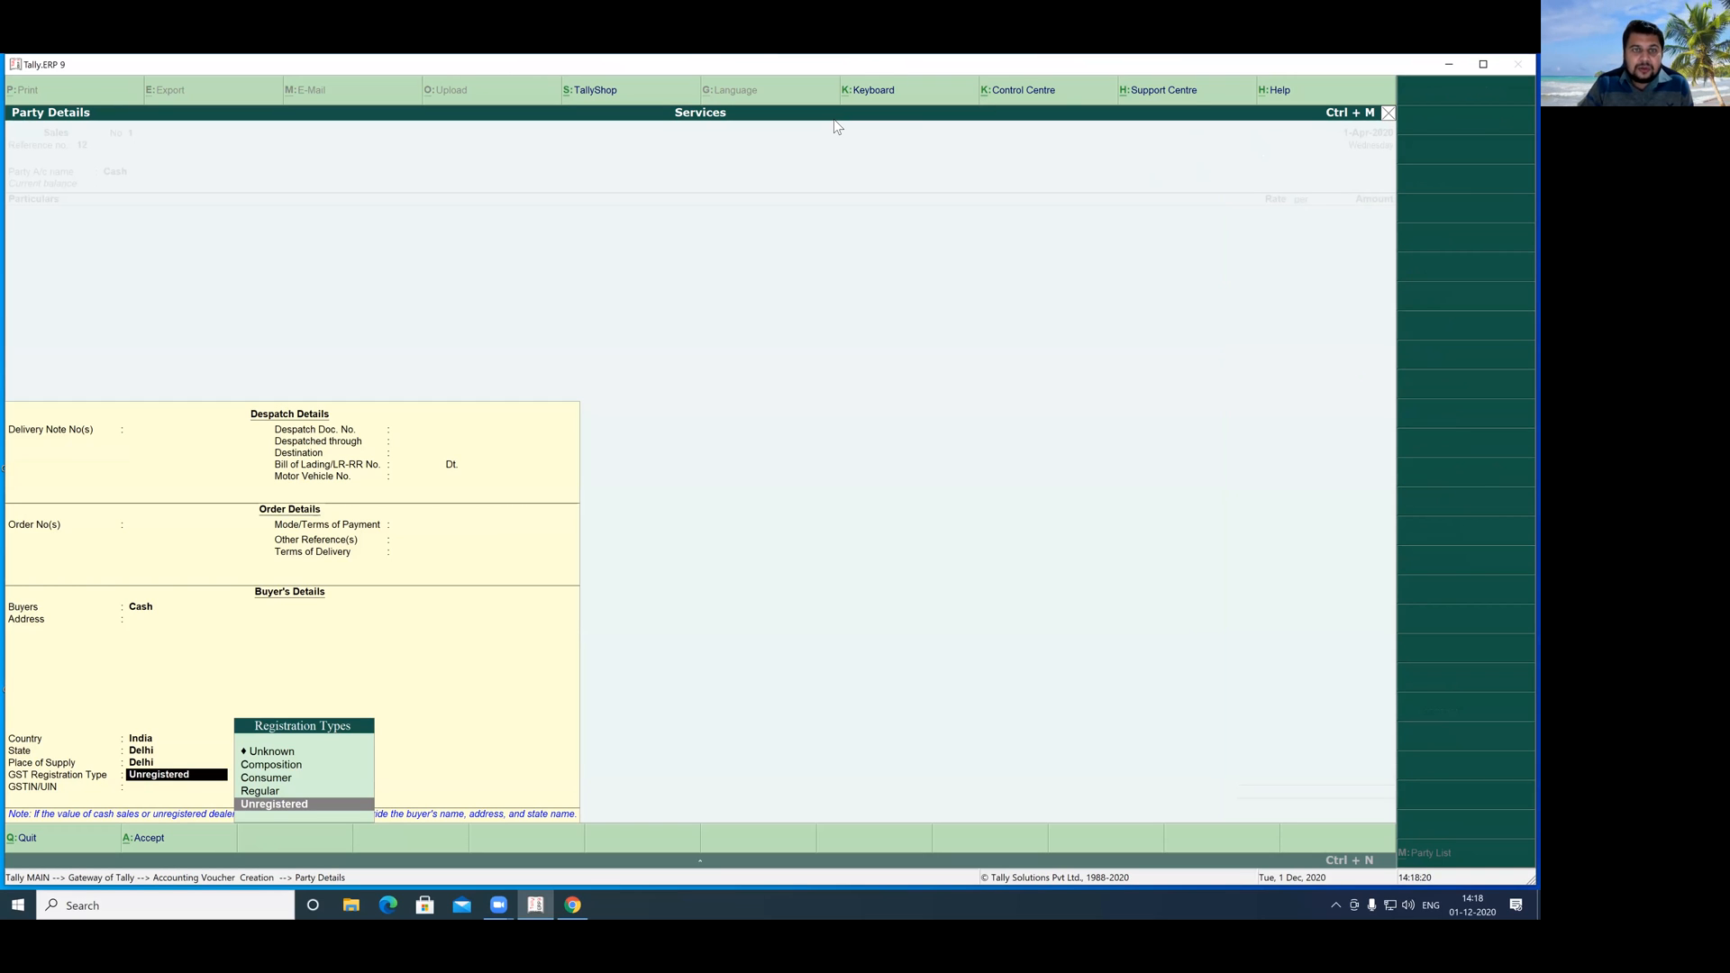
pyautogui.moveTo(6, 717); pyautogui.dragTo(393, 823)
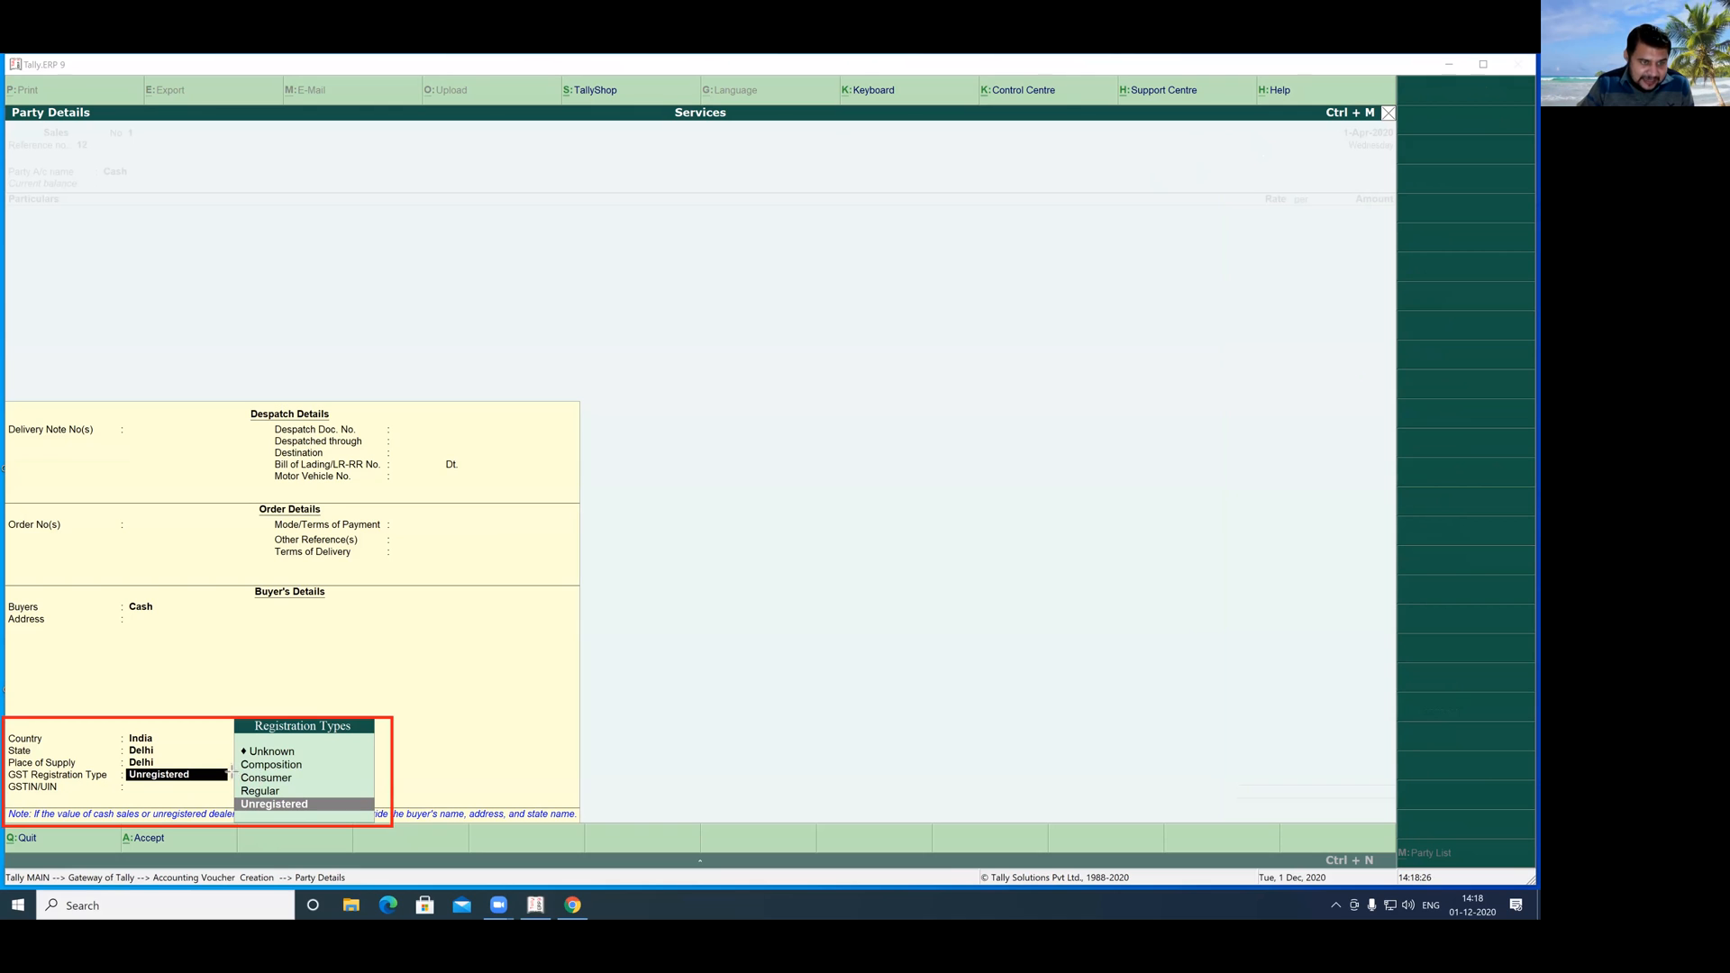
pyautogui.moveTo(229, 768); pyautogui.dragTo(317, 787)
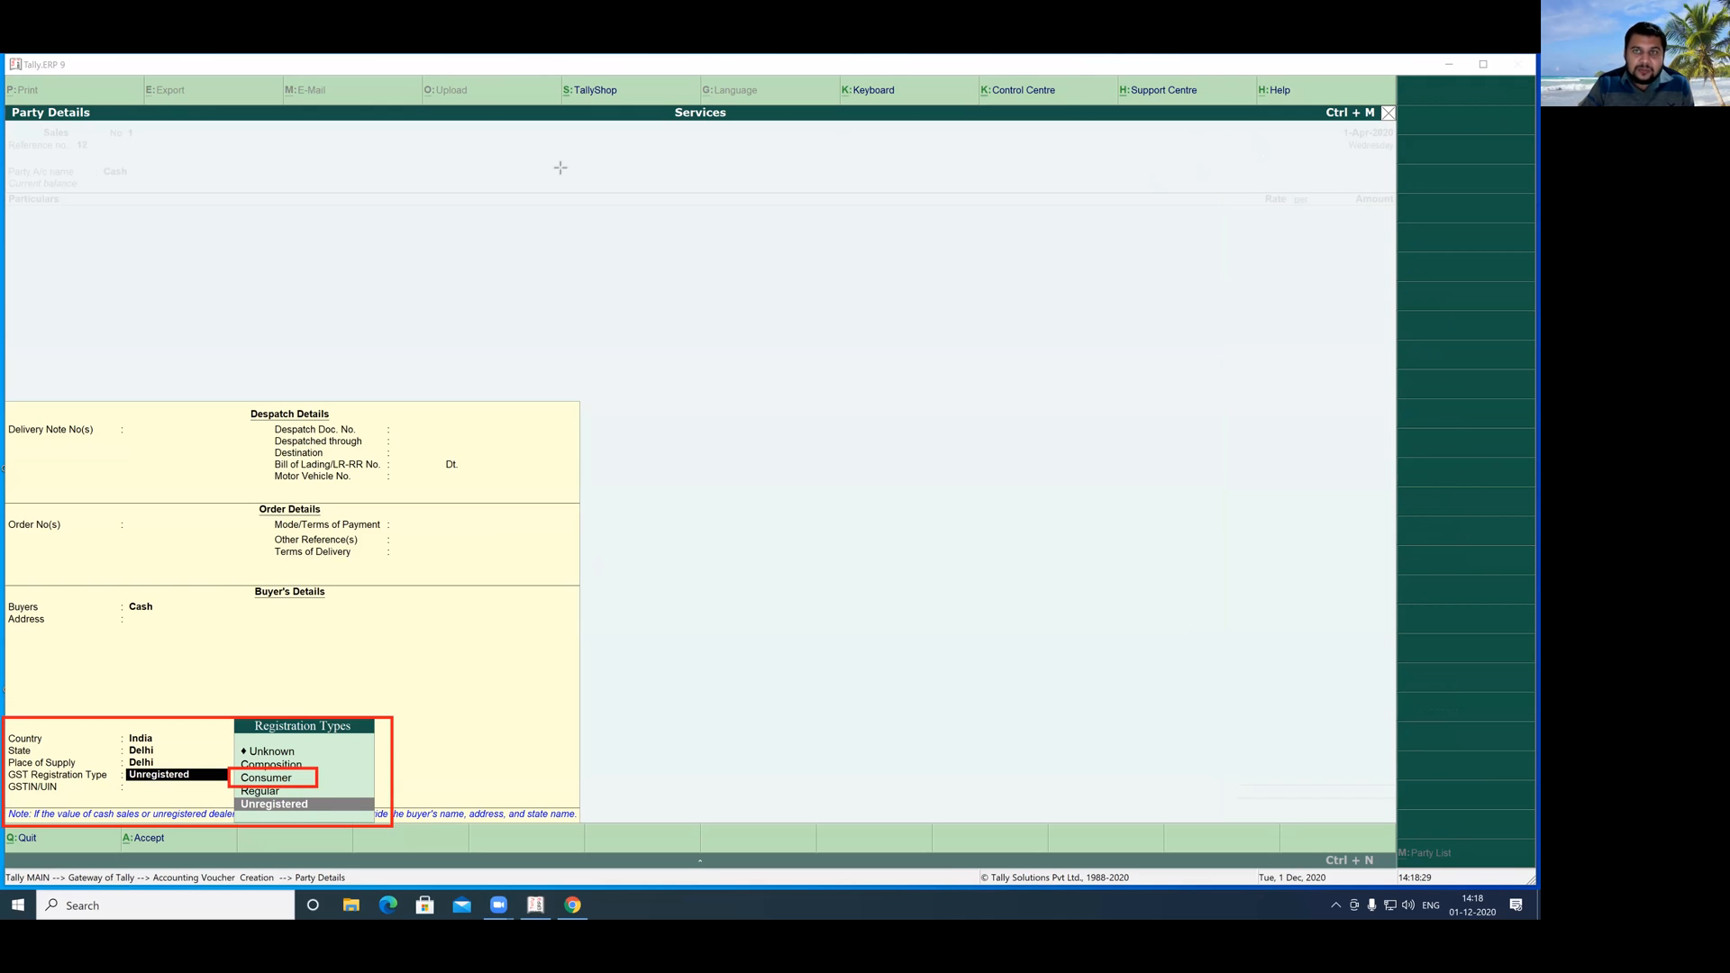
pyautogui.press('Escape')
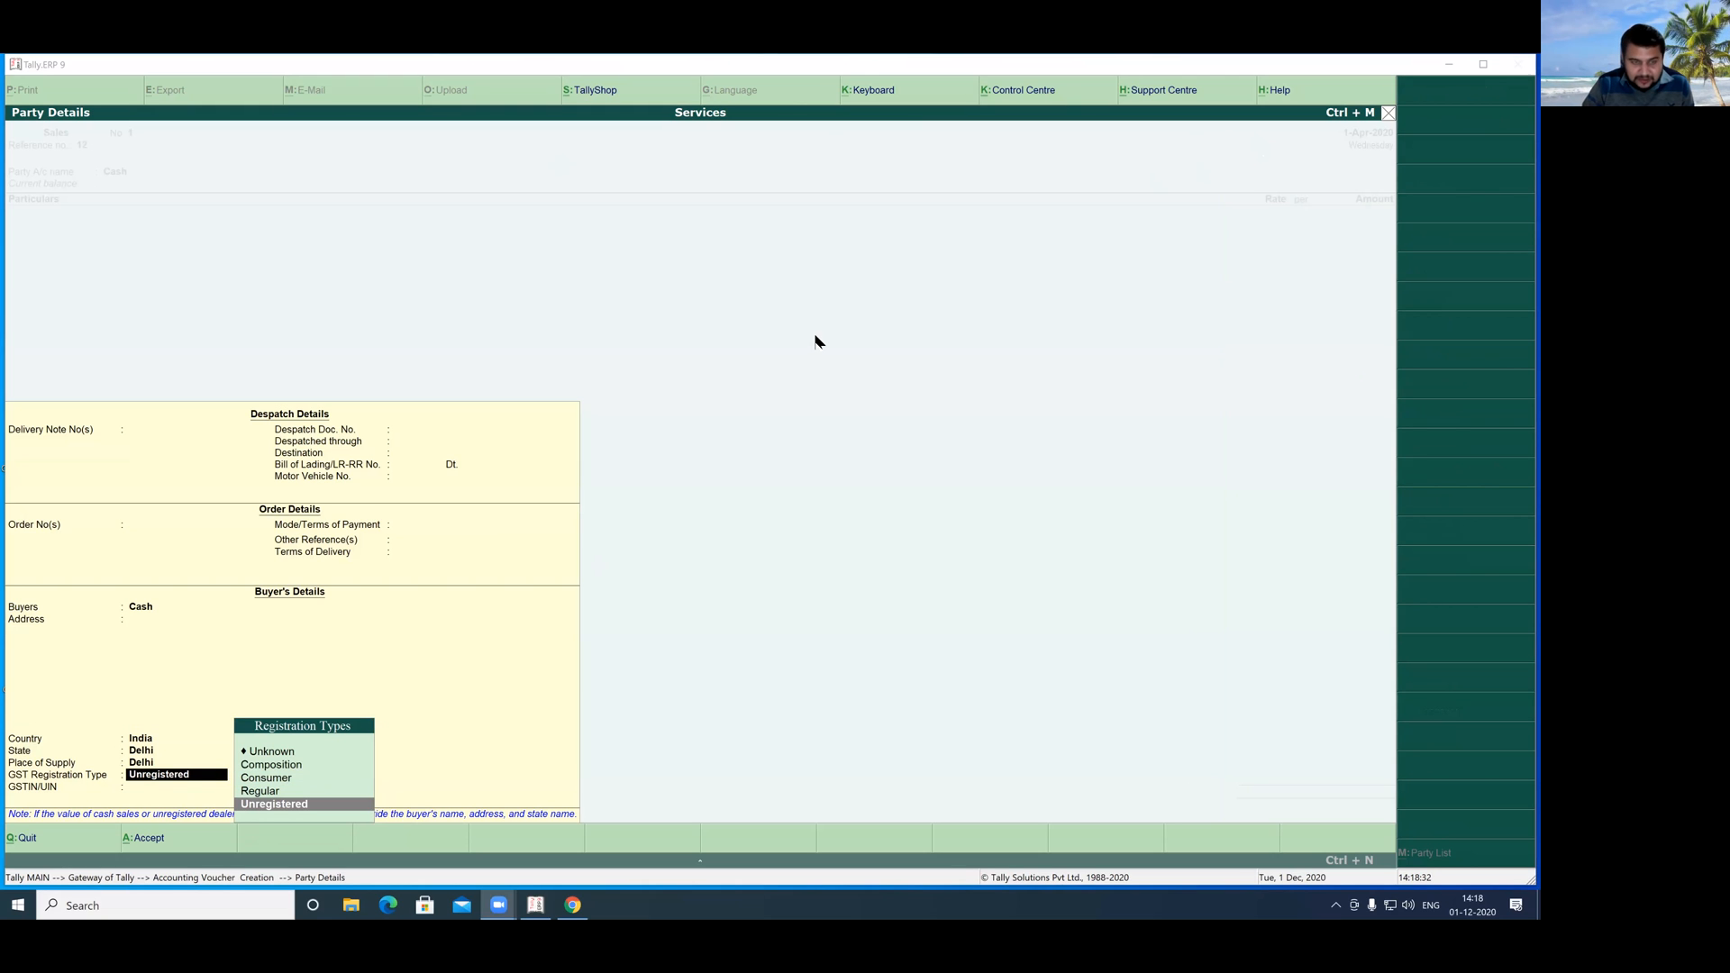
pyautogui.click(261, 778)
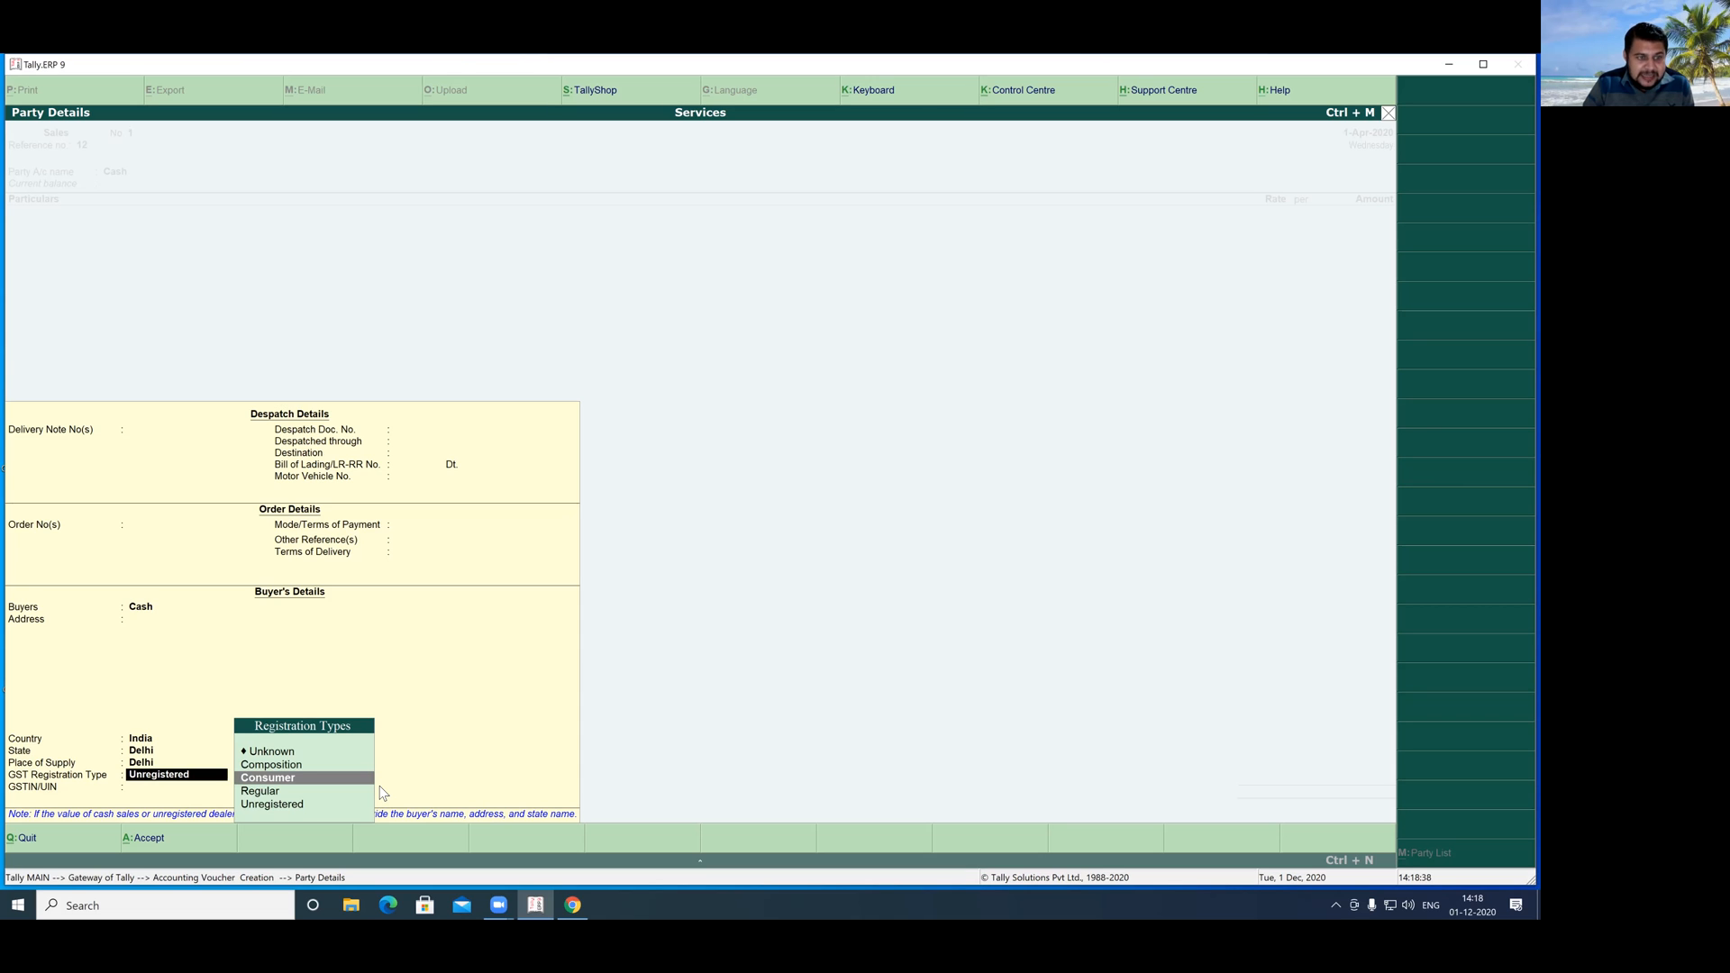
pyautogui.press('Return')
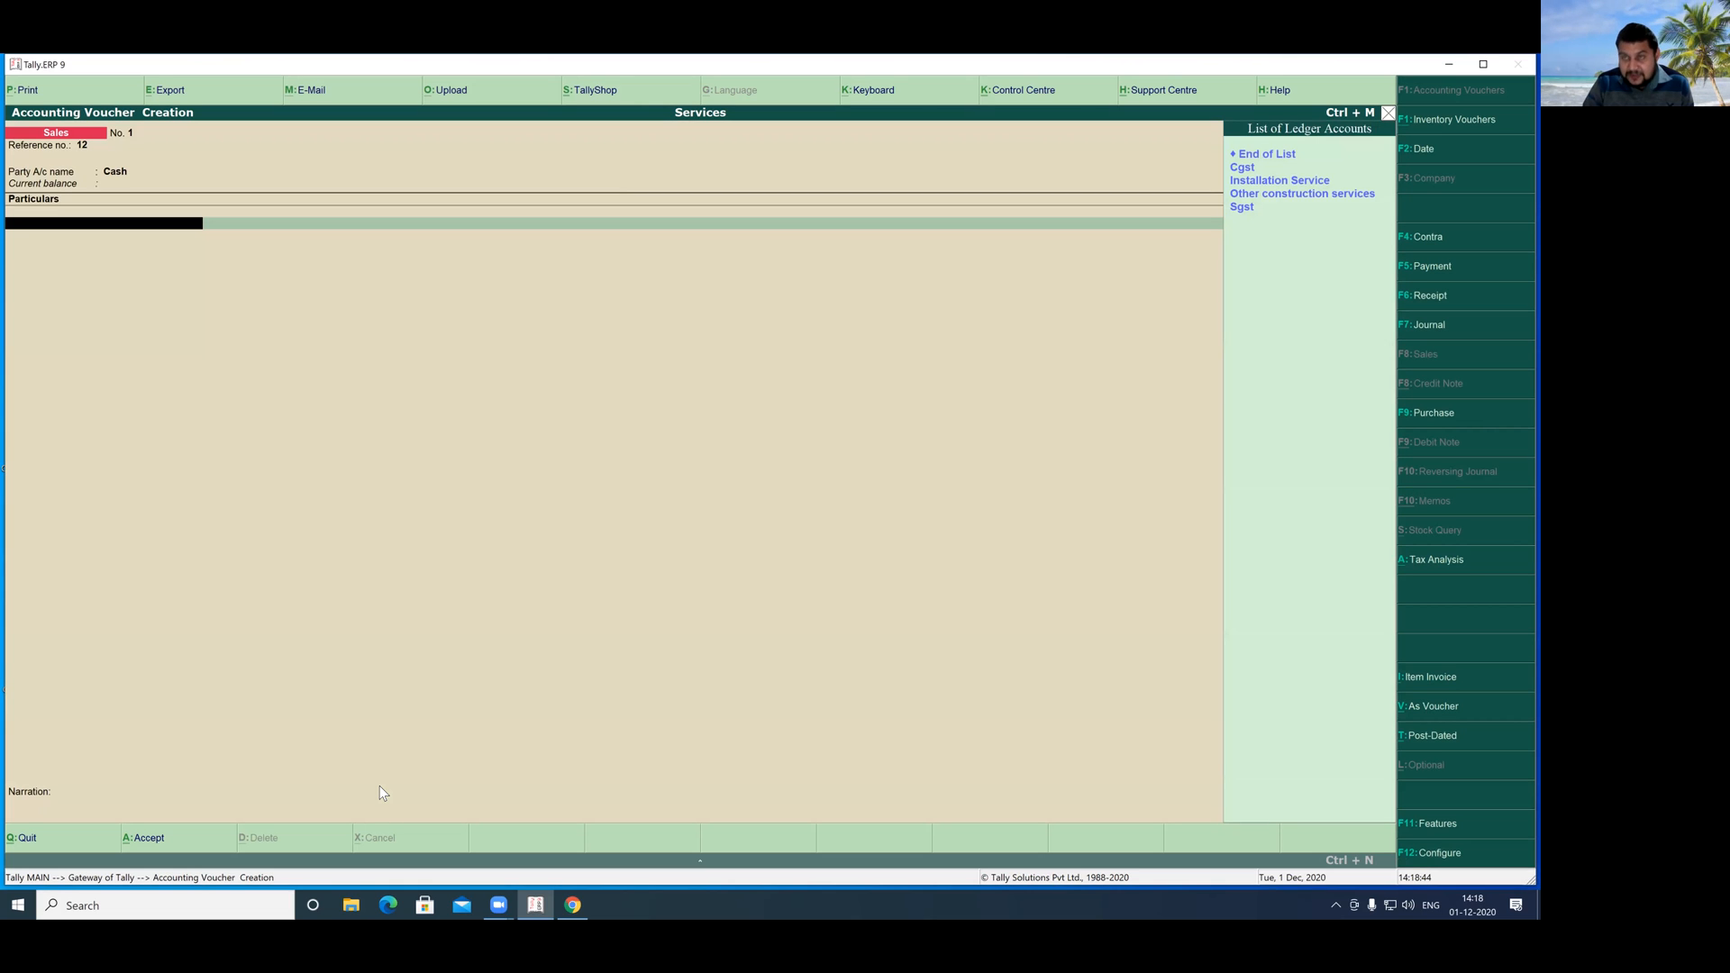
# - Add the Other construction services ledger to the sales voucher with an amount of 50000
pyautogui.press('Down')
pyautogui.press('Down')
pyautogui.press('Down')
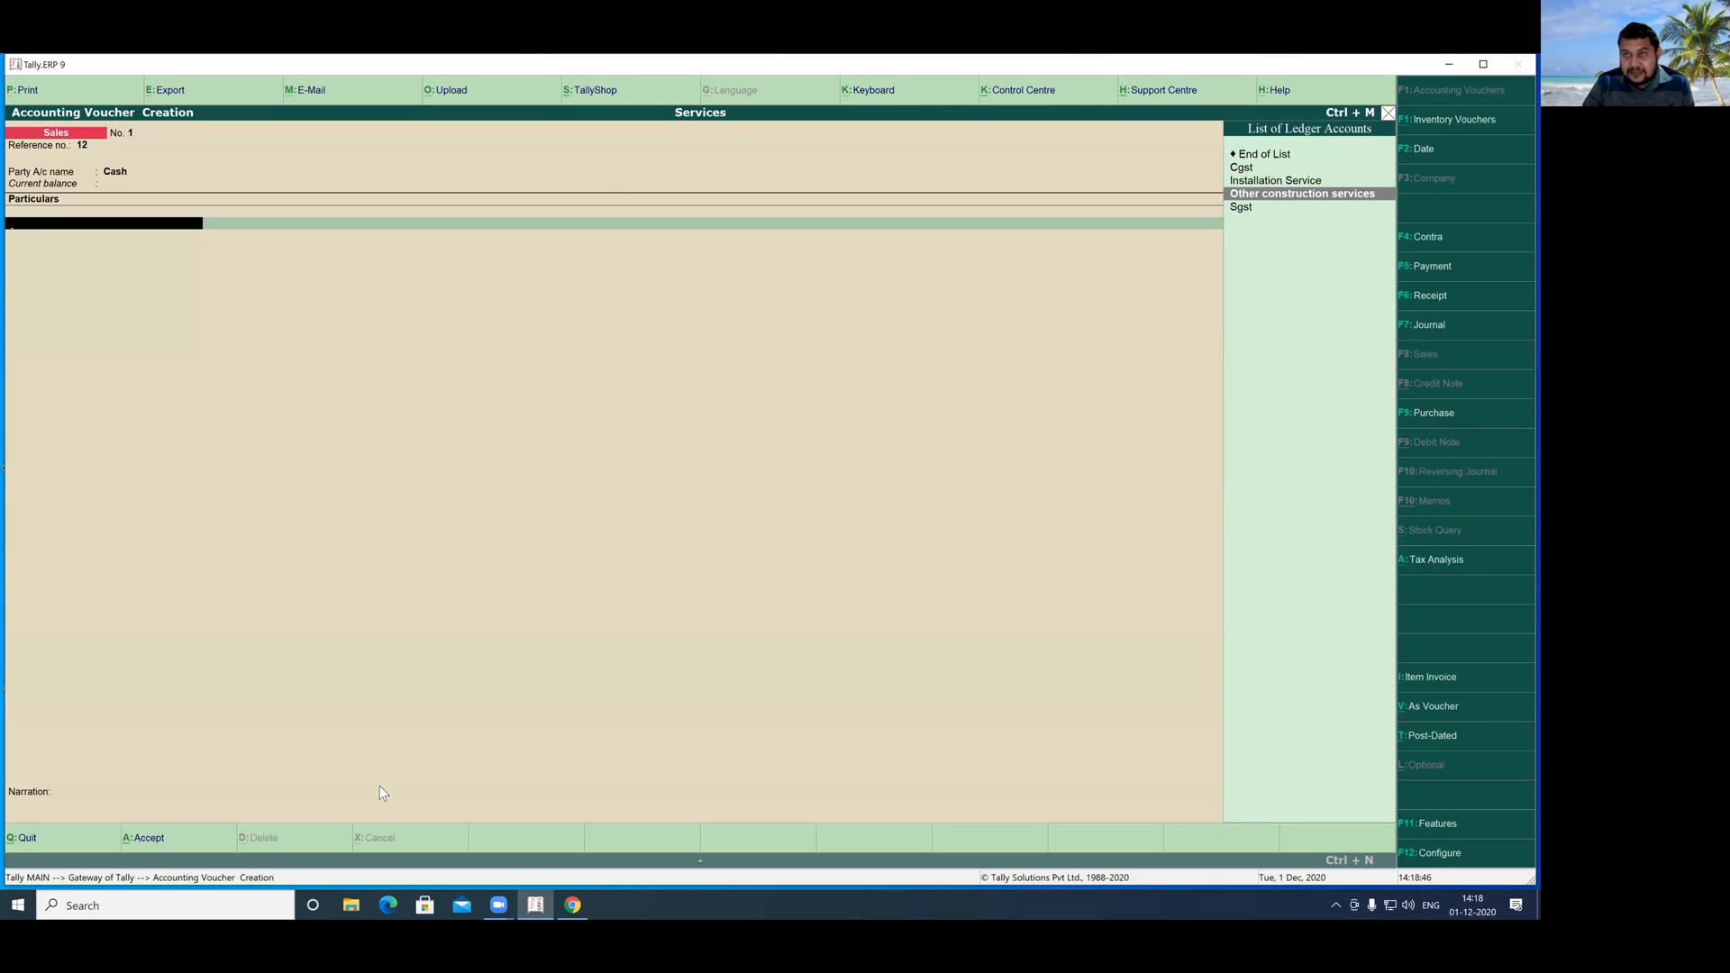
pyautogui.press('Return')
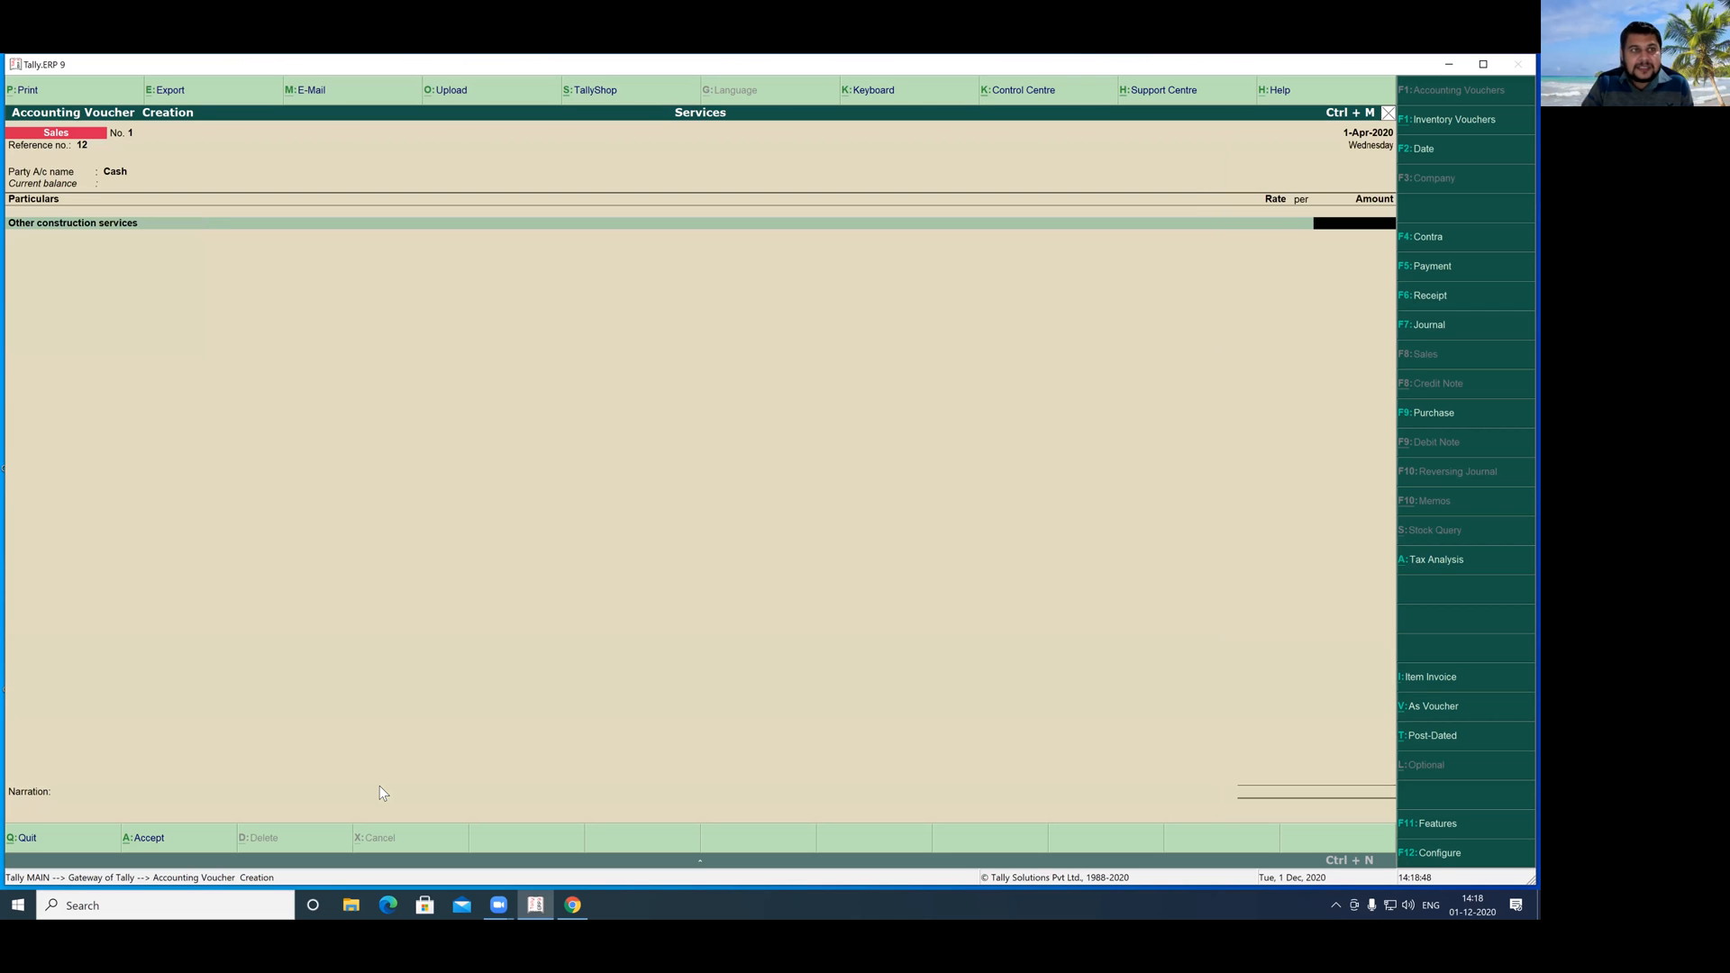
pyautogui.write('50000')
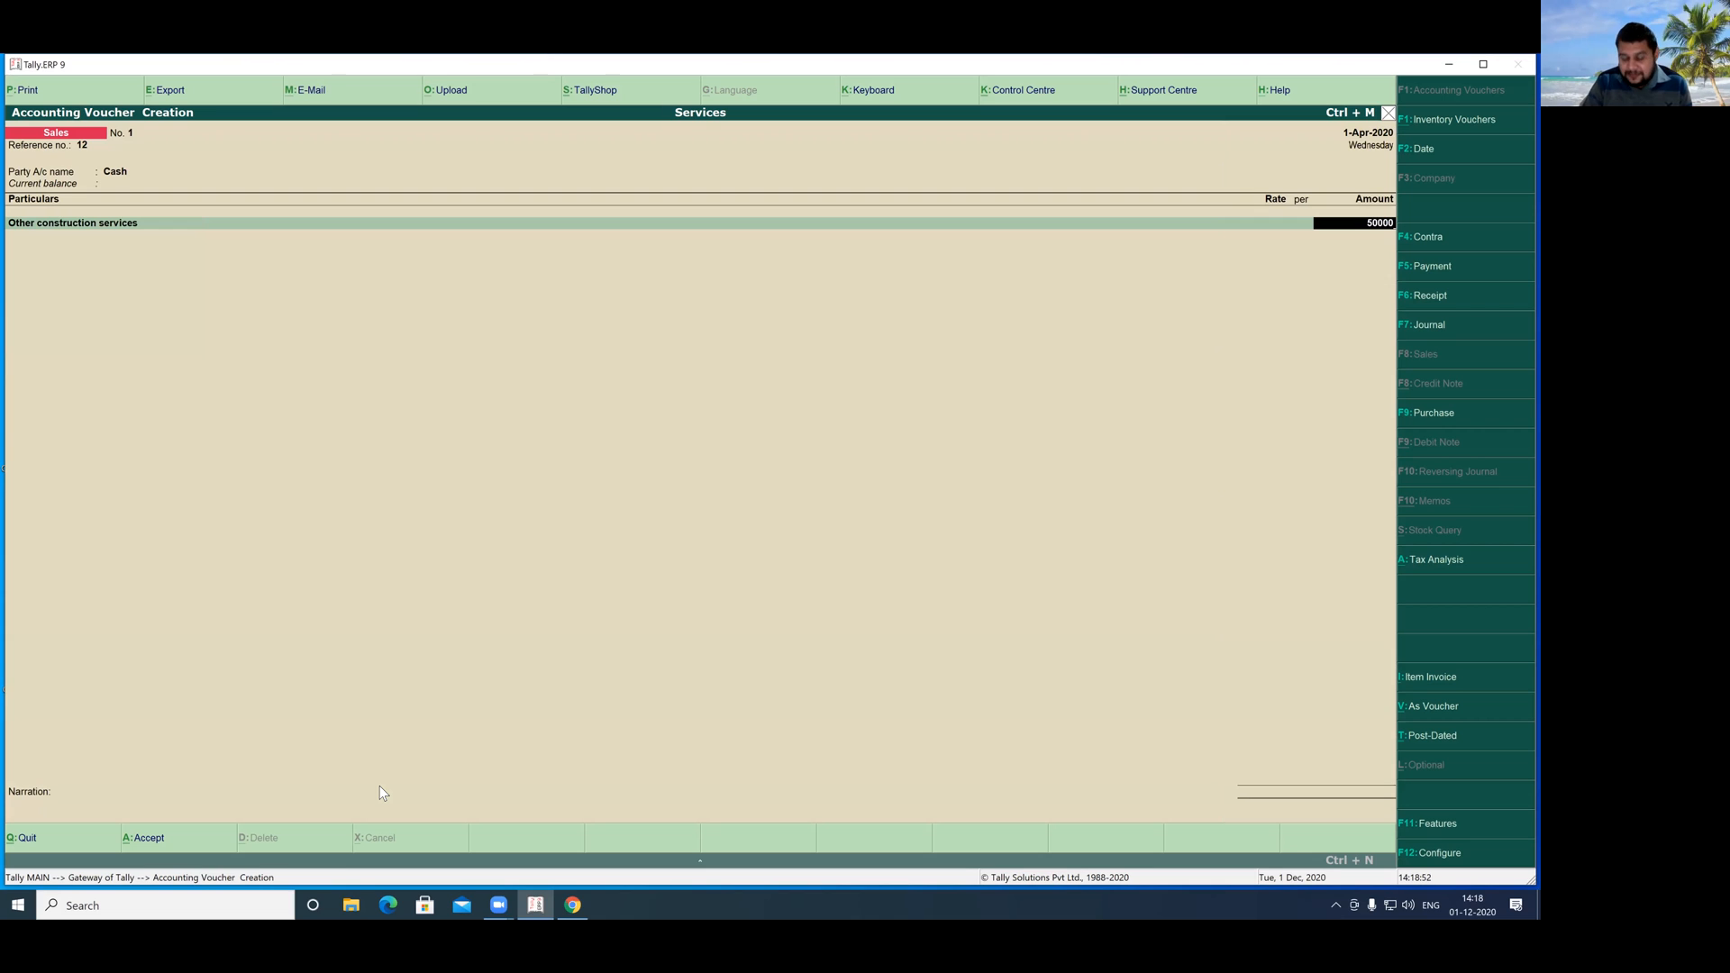
pyautogui.press('Return')
# - Add the Cgst and Sgst ledgers to the sales voucher with their calculated amounts, and save the voucher without a narration
pyautogui.write('c')
pyautogui.press('Return')
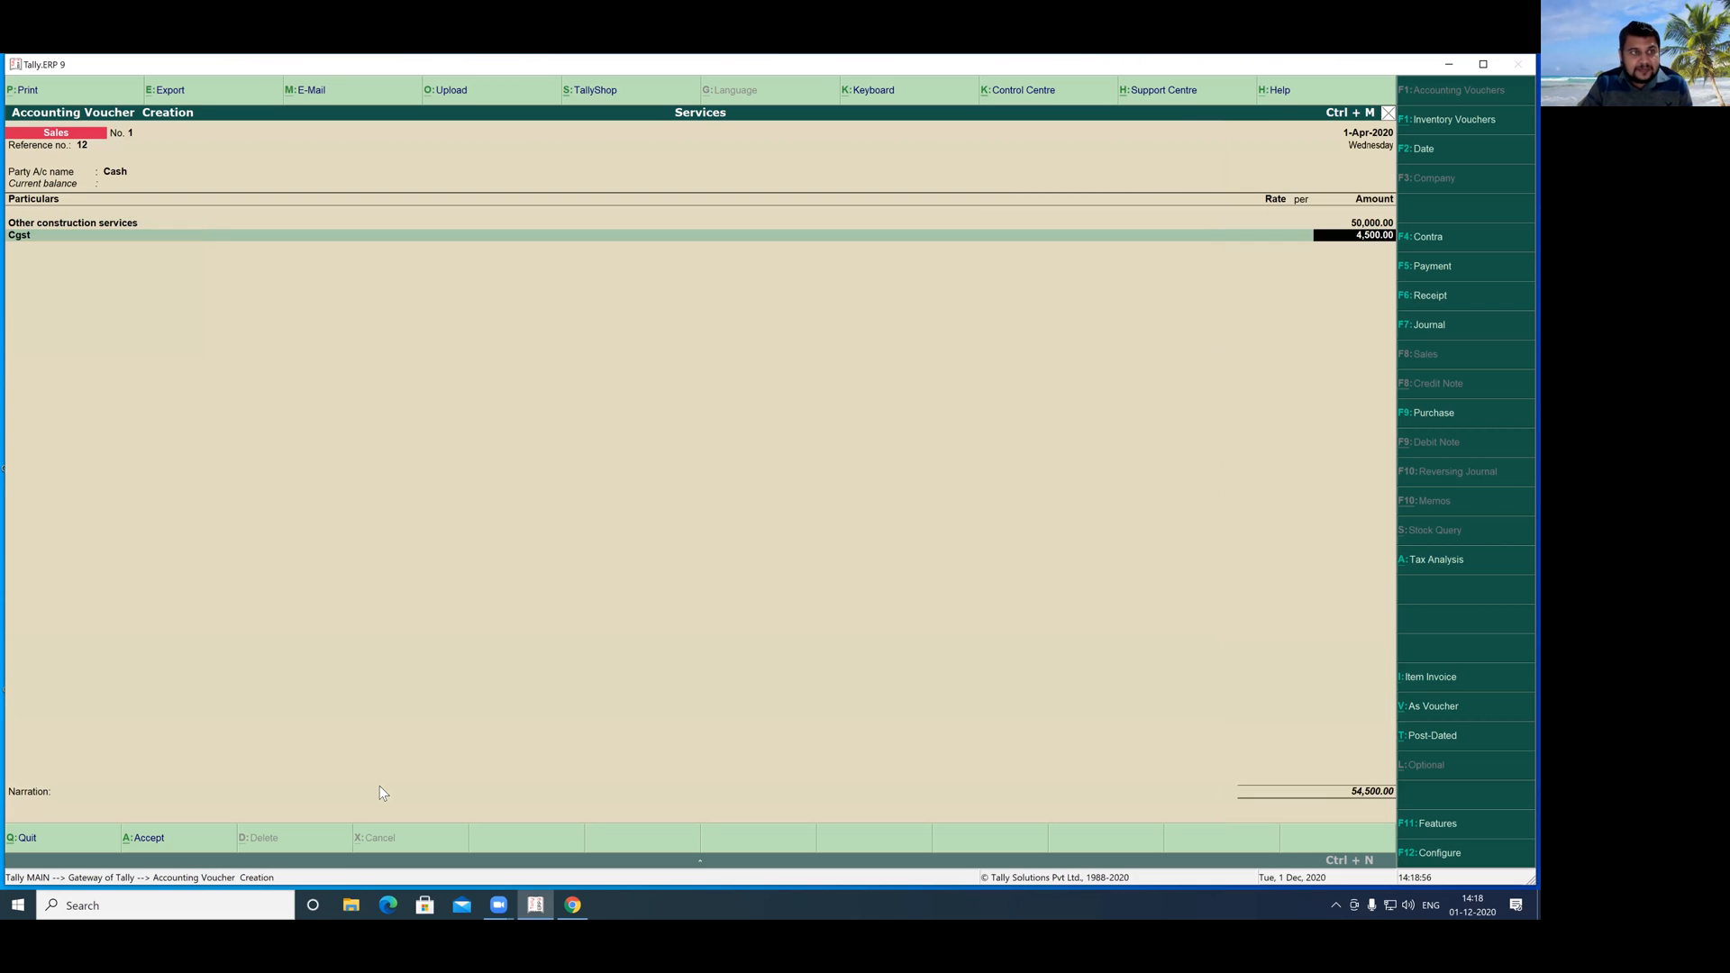
pyautogui.press('Return')
pyautogui.write('s')
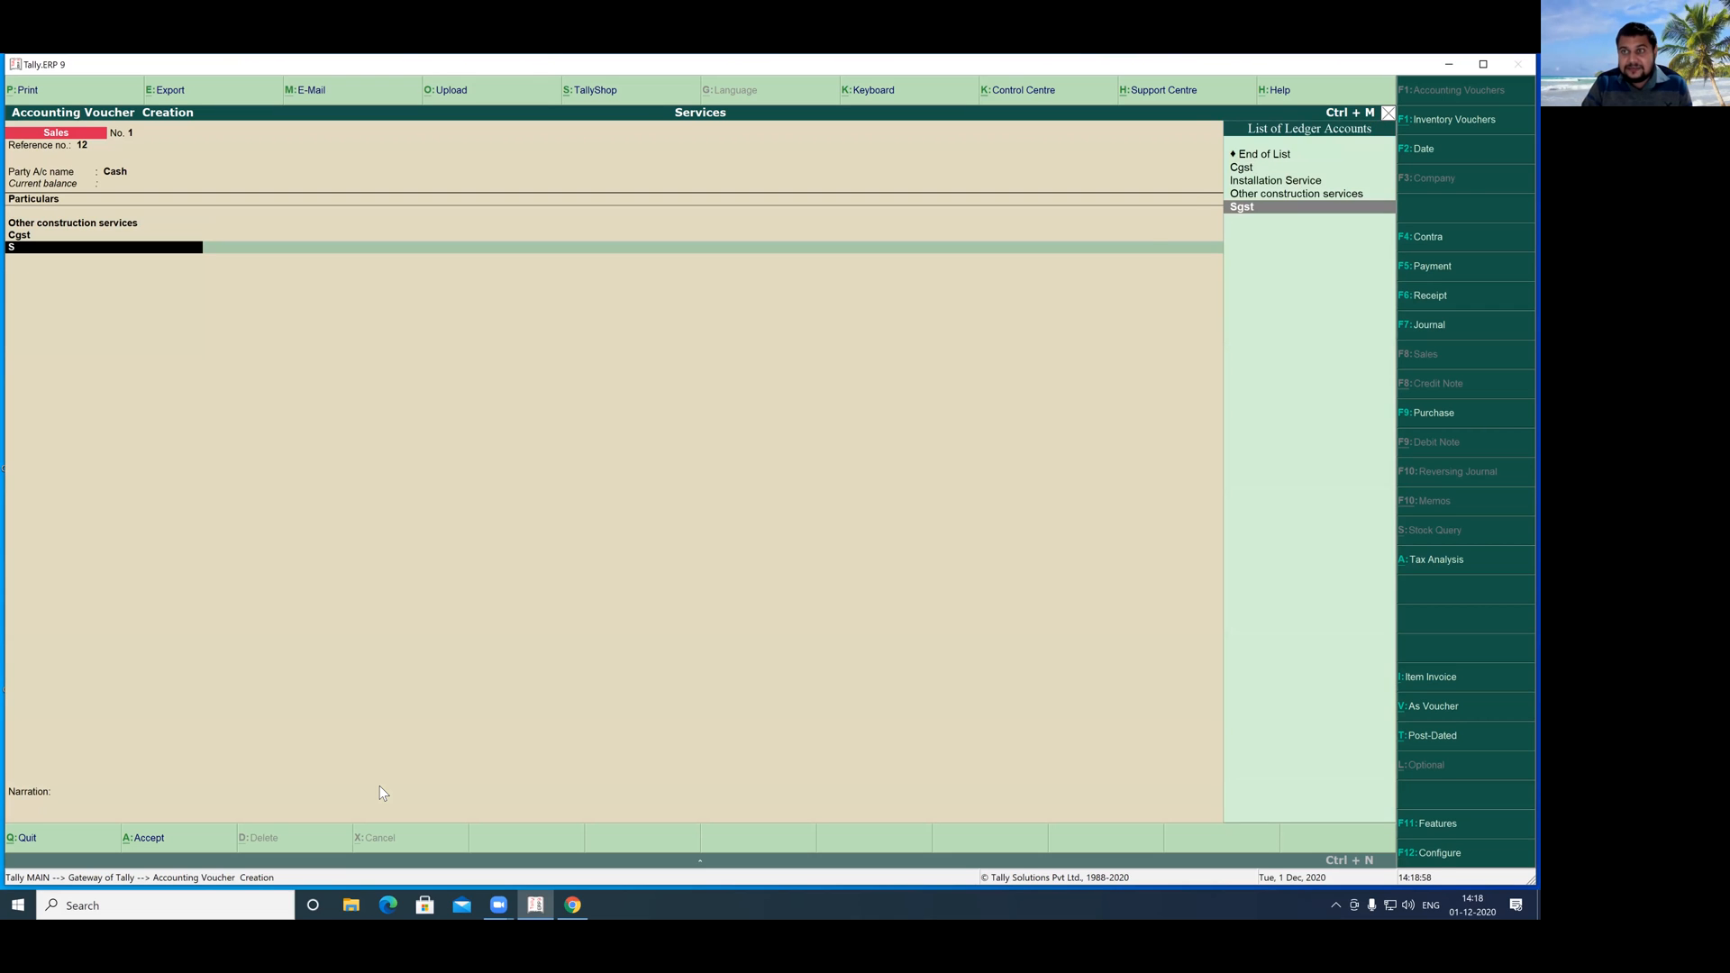
pyautogui.press('Return')
pyautogui.press('Return')
pyautogui.press('Return')
pyautogui.press('Return')
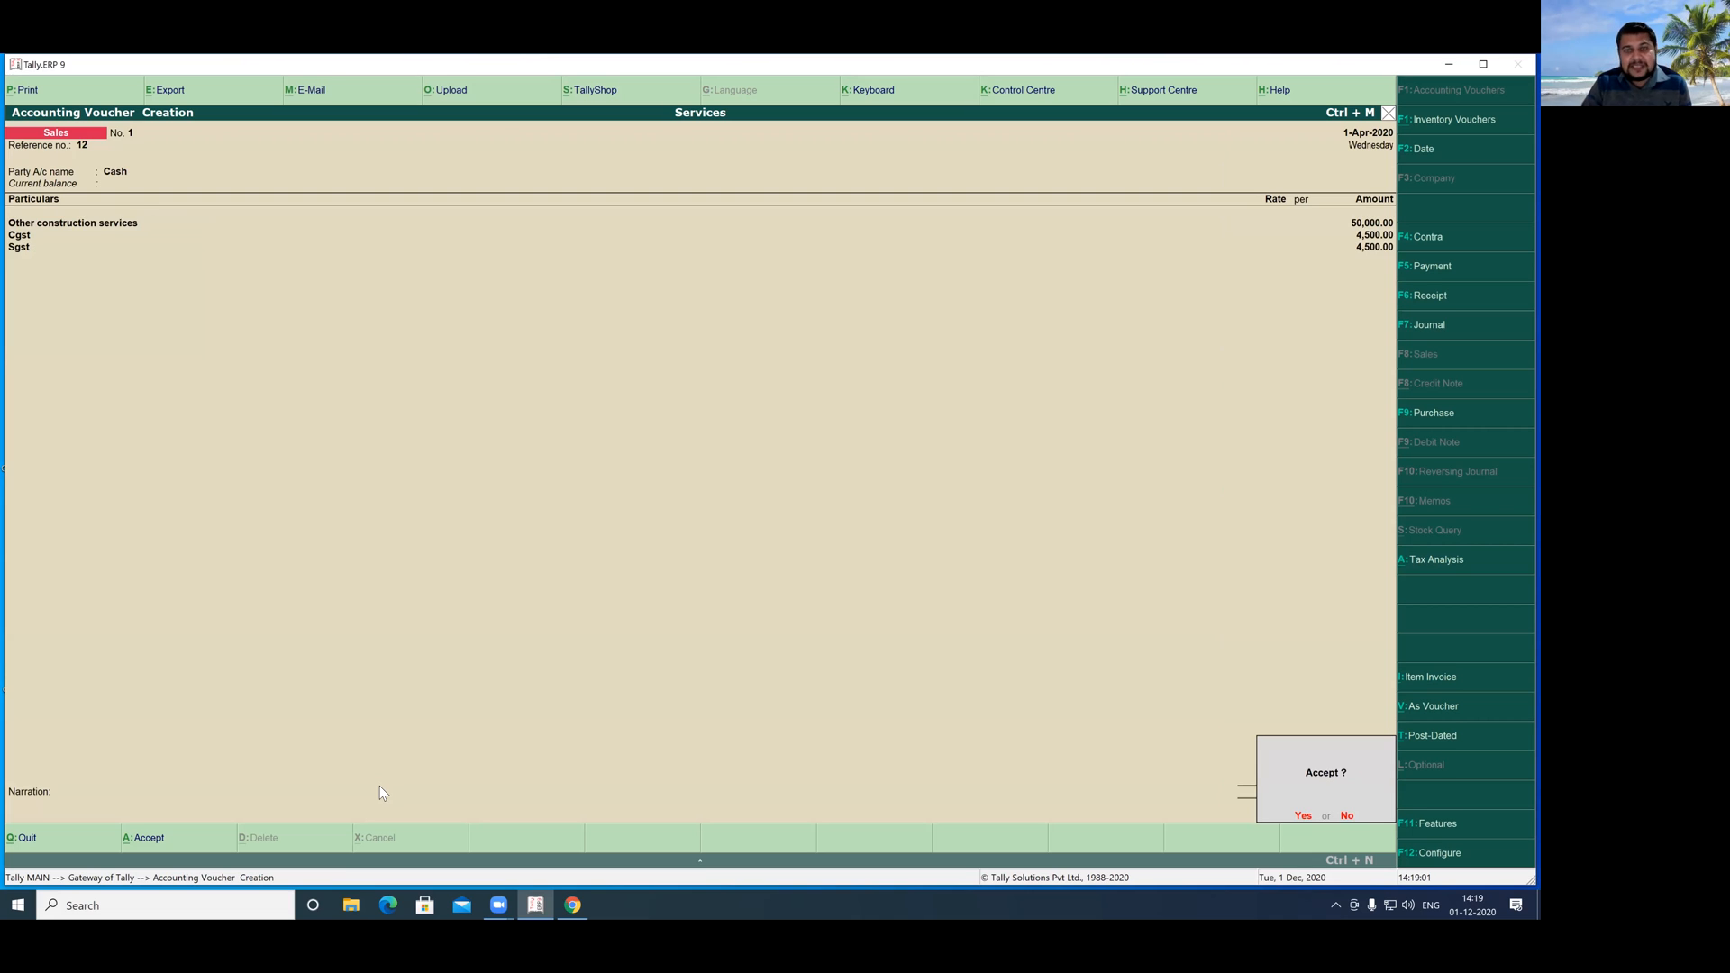
pyautogui.press('Return')
# - Leave voucher entry, open the GSTR-1 report, and examine the taxable value, tax and invoice amount under B2C(Small) Invoices
pyautogui.press('Escape')
pyautogui.press('Return')
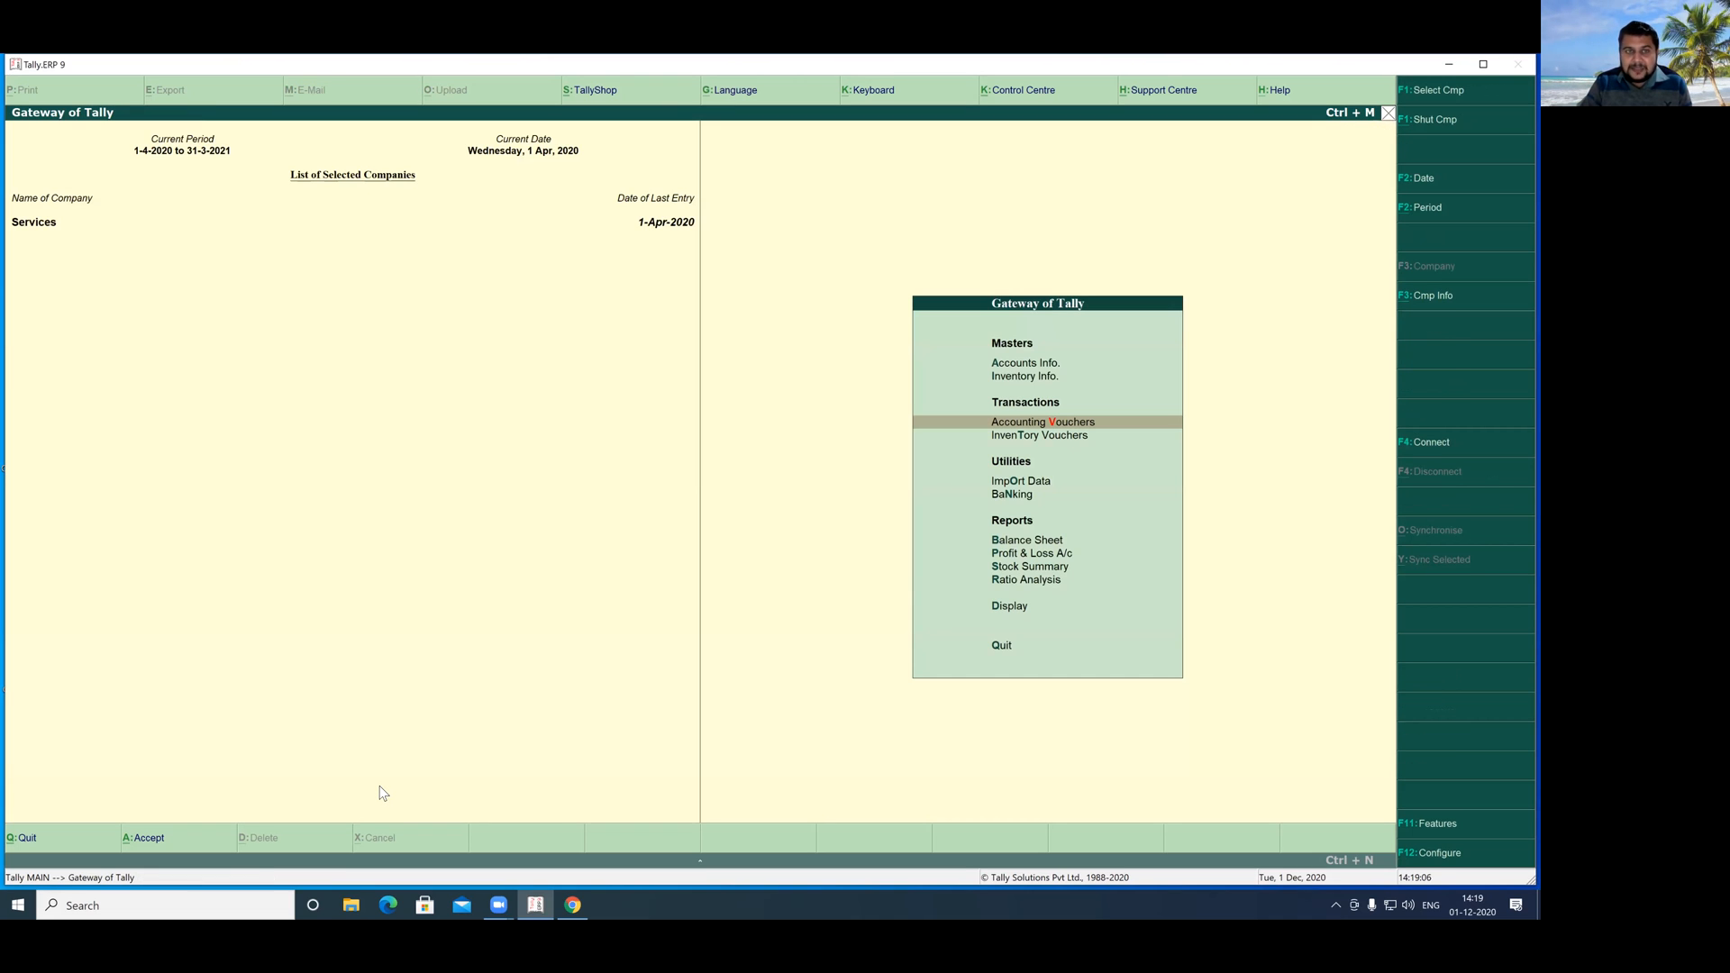
pyautogui.press('Down')
pyautogui.press('Down')
pyautogui.press('Down')
pyautogui.press('Down')
pyautogui.press('Down')
pyautogui.press('Down')
pyautogui.press('Down')
pyautogui.press('Down')
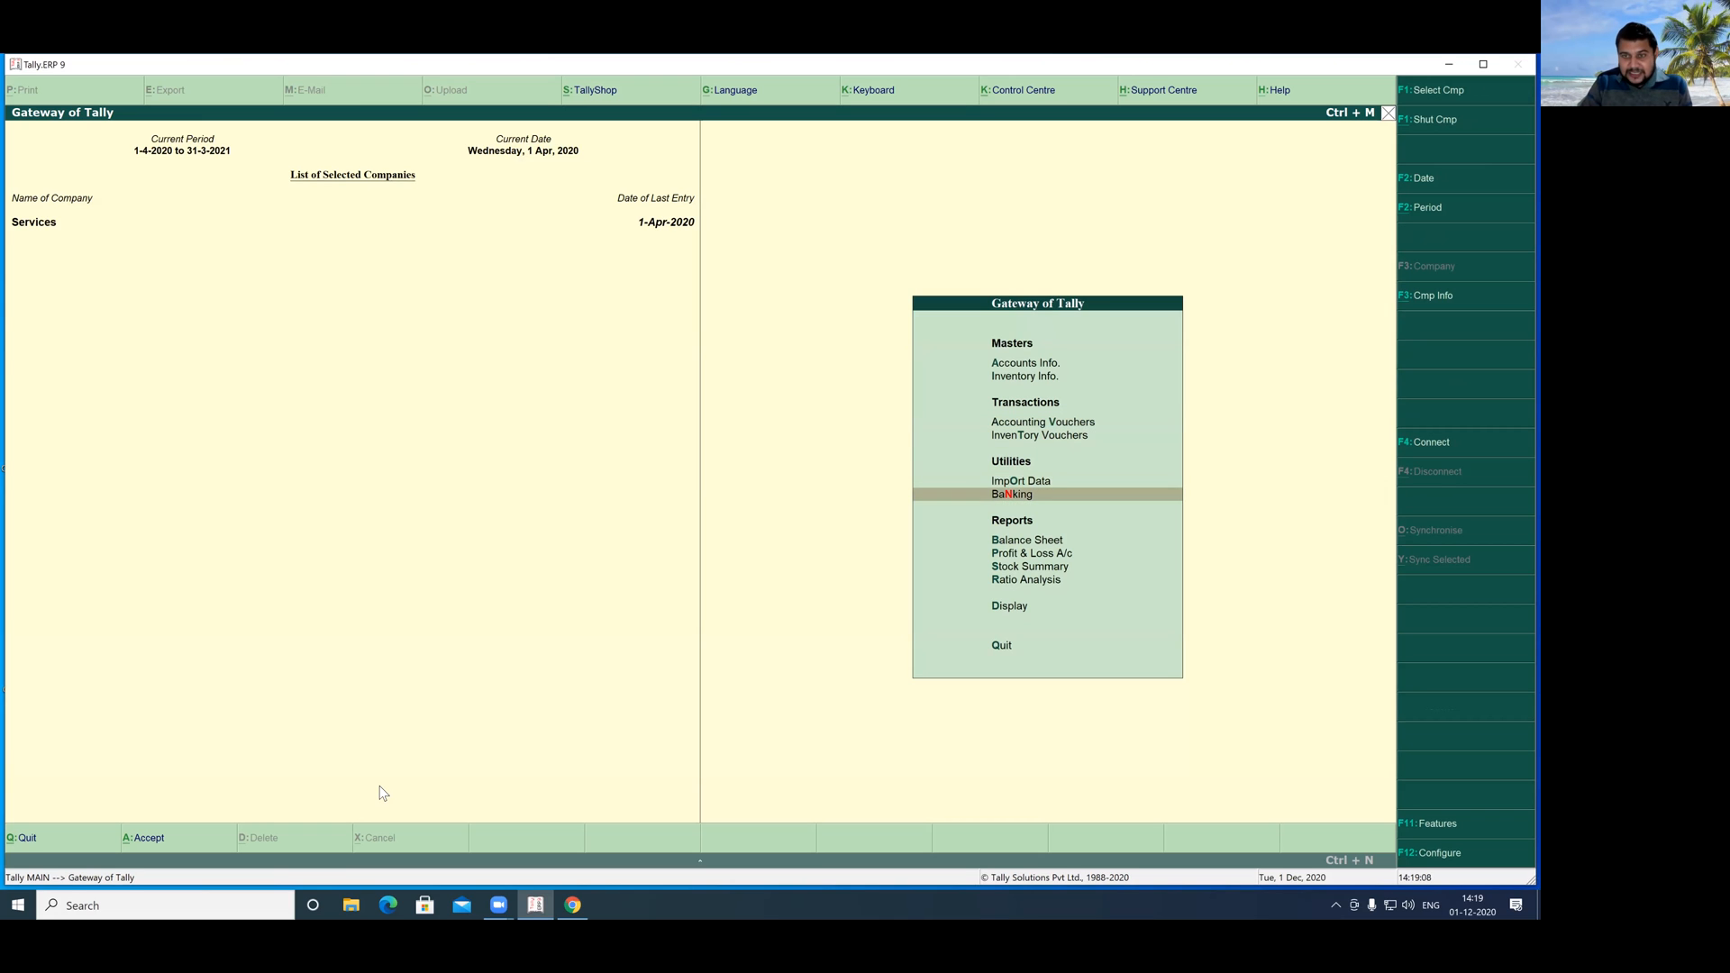
pyautogui.press('Return')
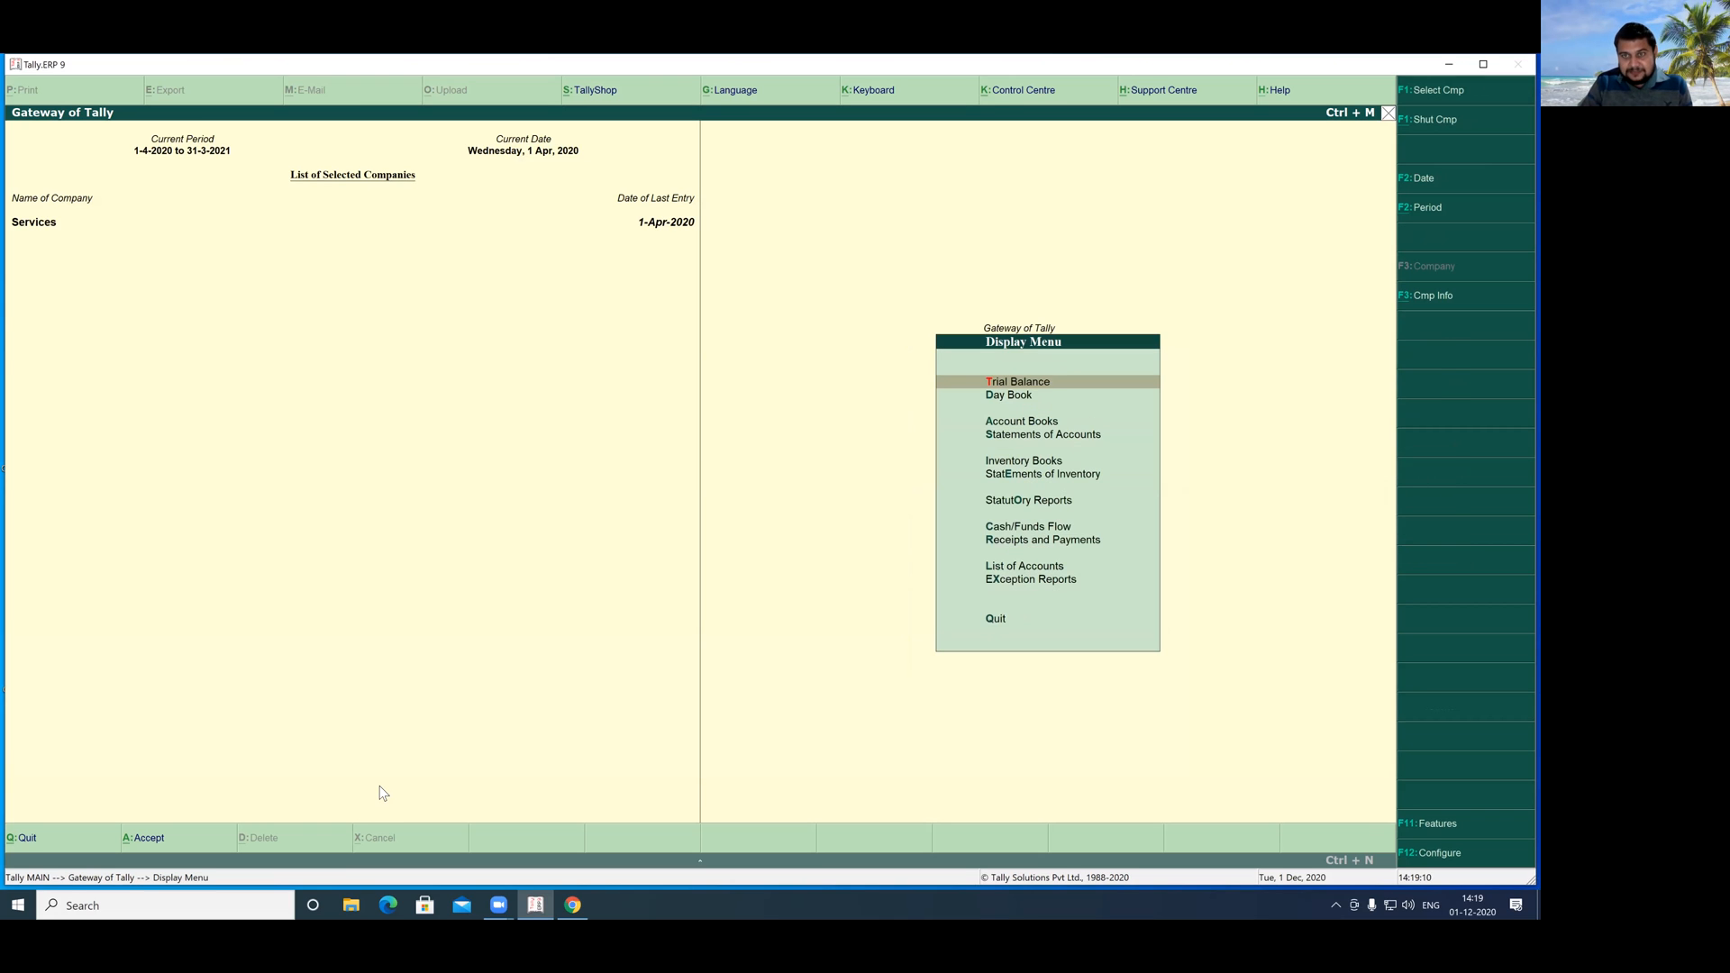
pyautogui.press('Down')
pyautogui.press('Down')
pyautogui.press('Down')
pyautogui.press('Down')
pyautogui.press('Down')
pyautogui.press('Down')
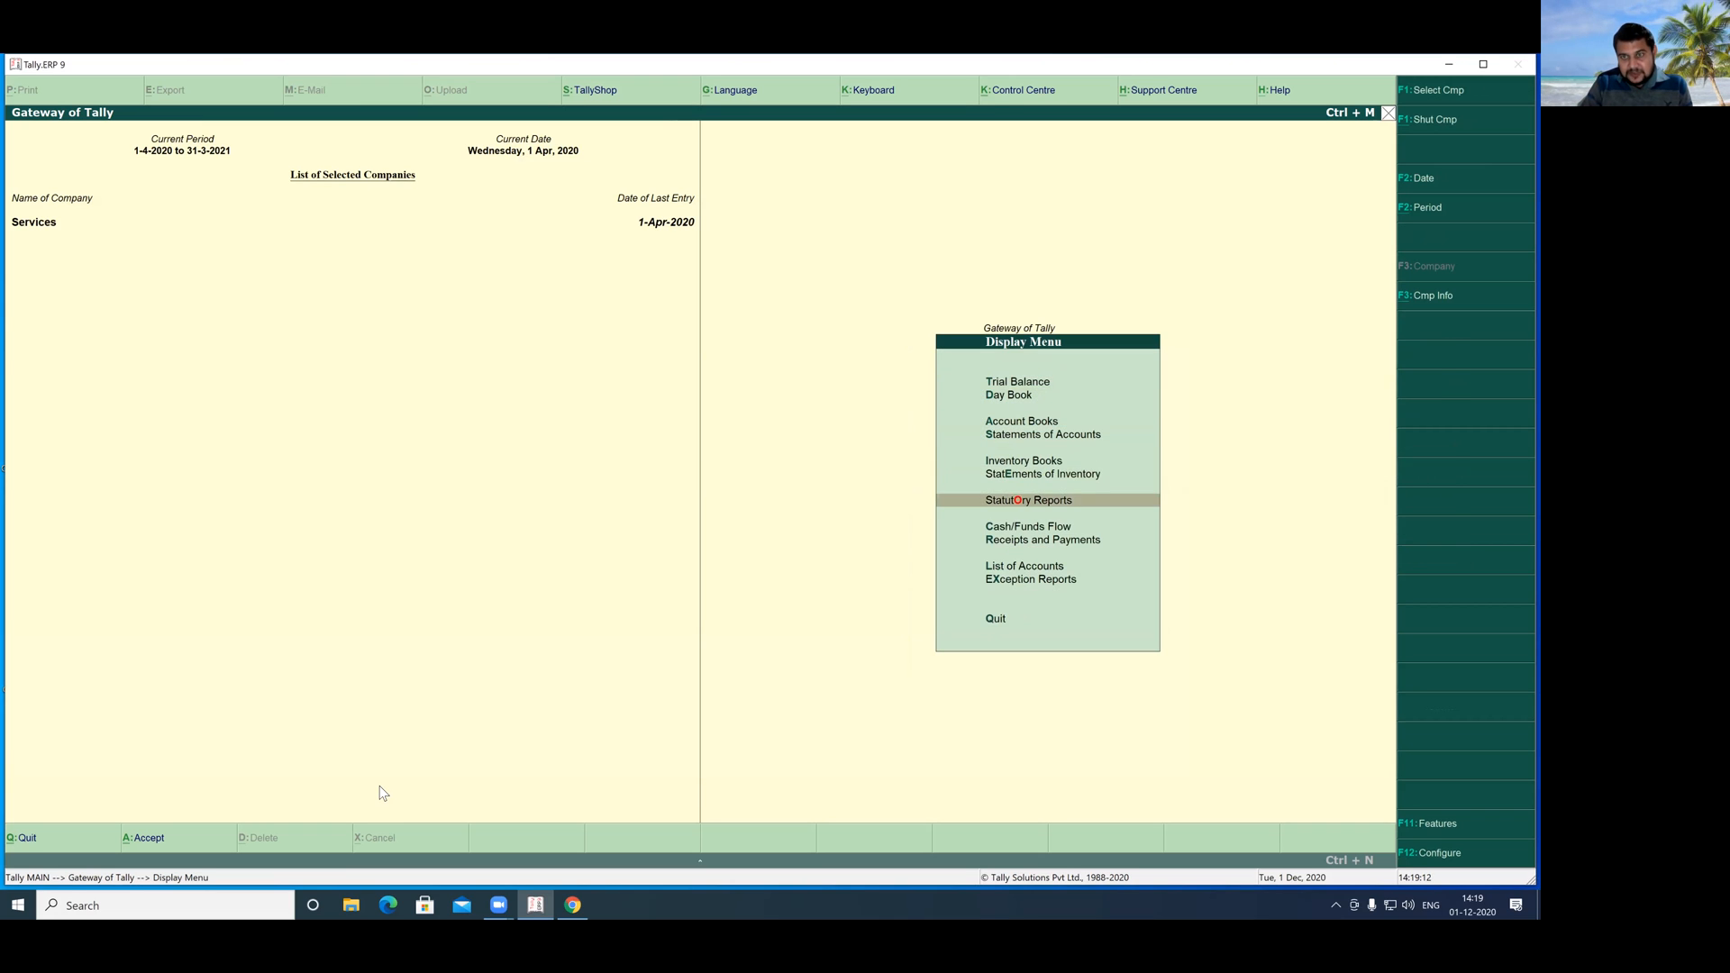
pyautogui.press('Return')
pyautogui.press('Return')
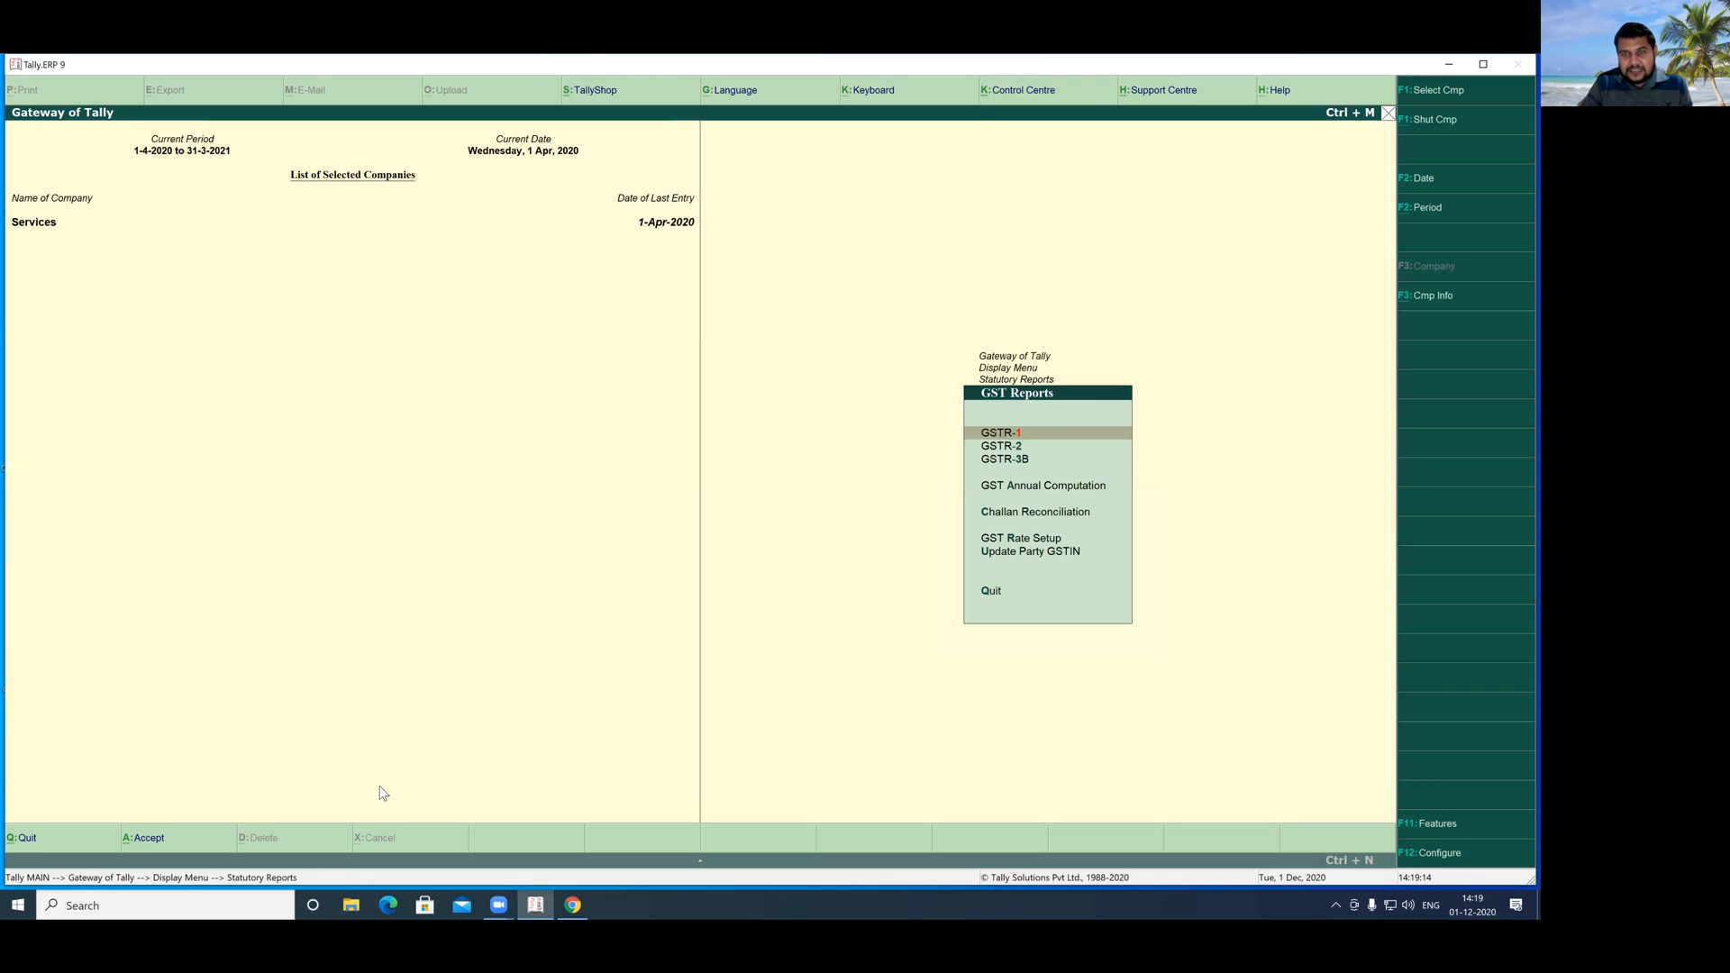
pyautogui.press('Return')
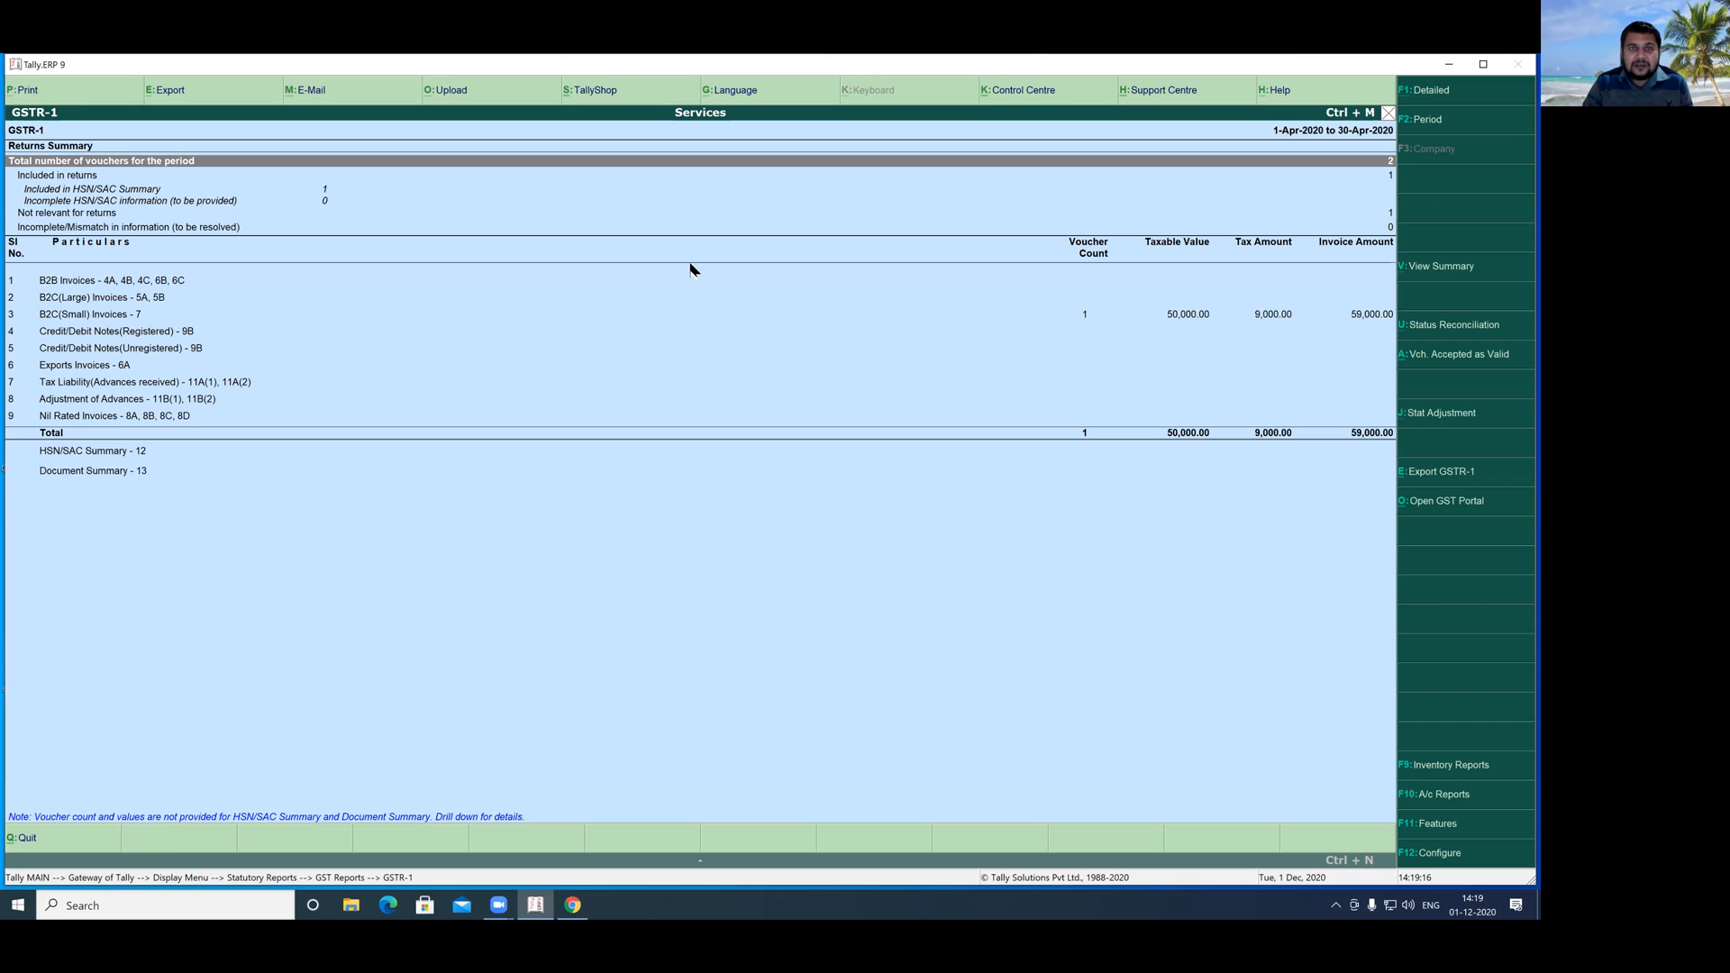
pyautogui.moveTo(1075, 293)
pyautogui.mouseDown()
pyautogui.moveTo(1490, 362)
pyautogui.moveTo(1423, 353)
pyautogui.mouseUp()
pyautogui.moveTo(1244, 299)
pyautogui.mouseDown()
pyautogui.moveTo(1325, 331)
pyautogui.moveTo(1406, 335)
pyautogui.mouseUp()
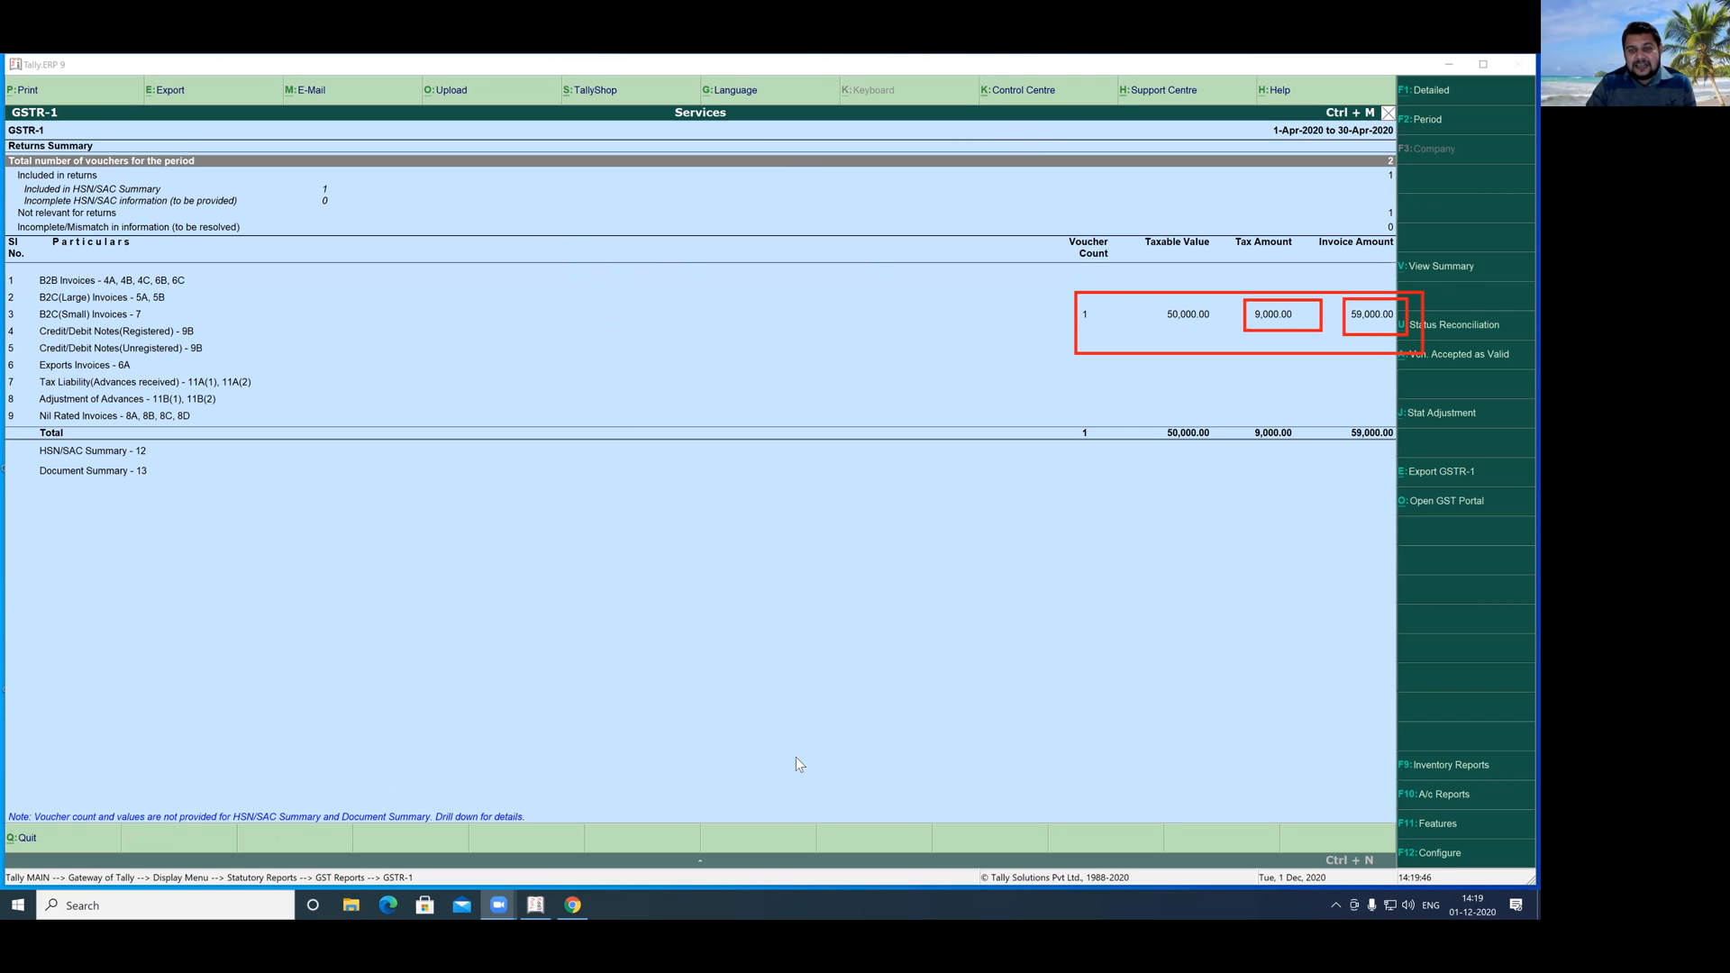
pyautogui.click(988, 177)
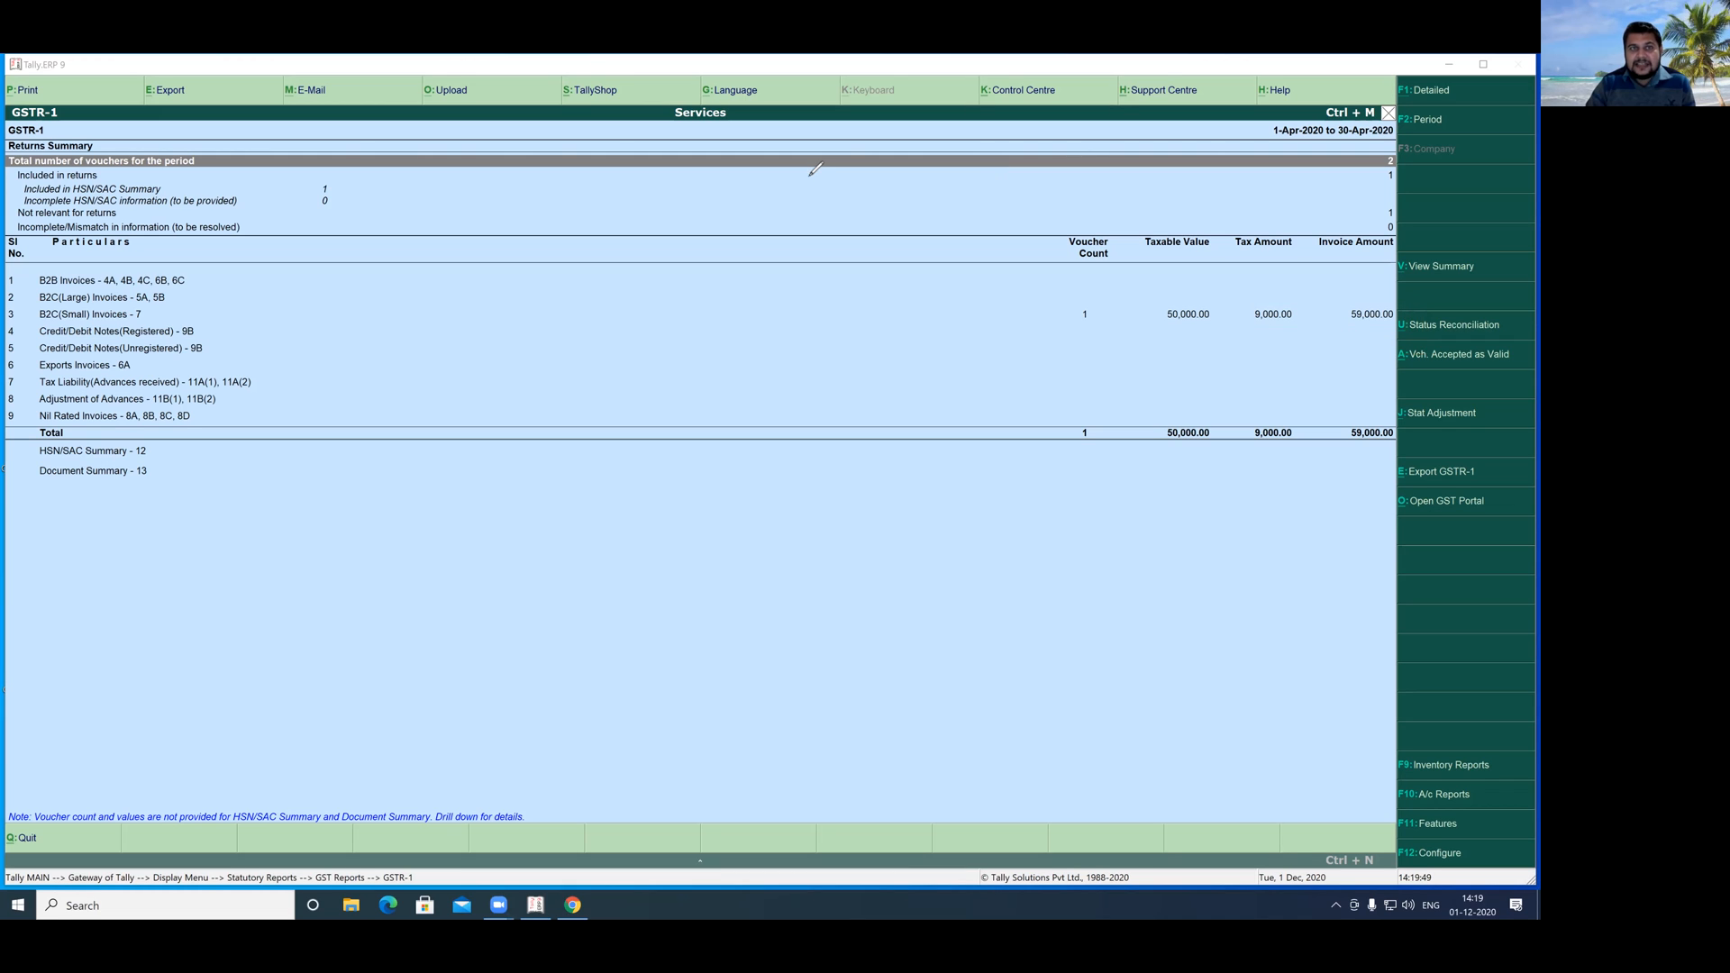